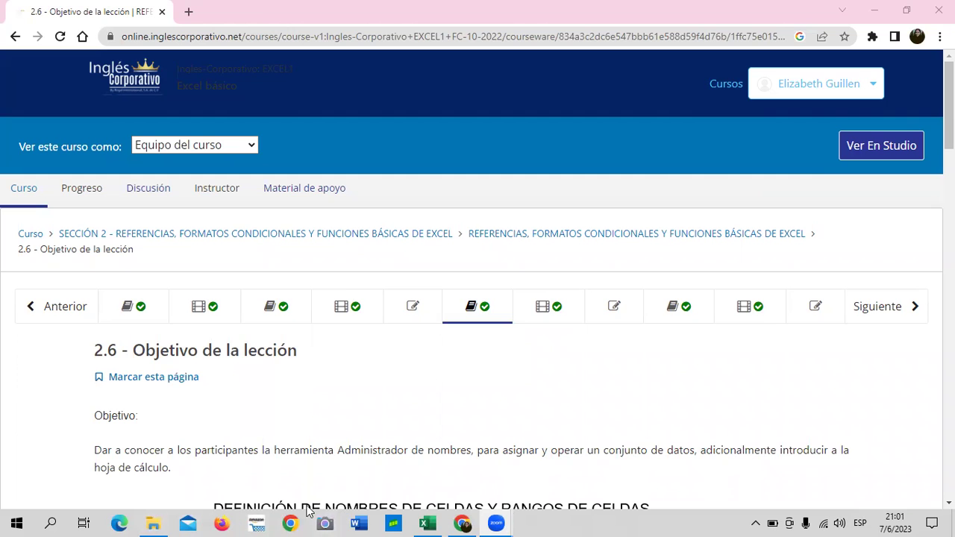
# Switch from the course page to the Excel PLANILLA payroll workbook
pyautogui.click(431, 522)
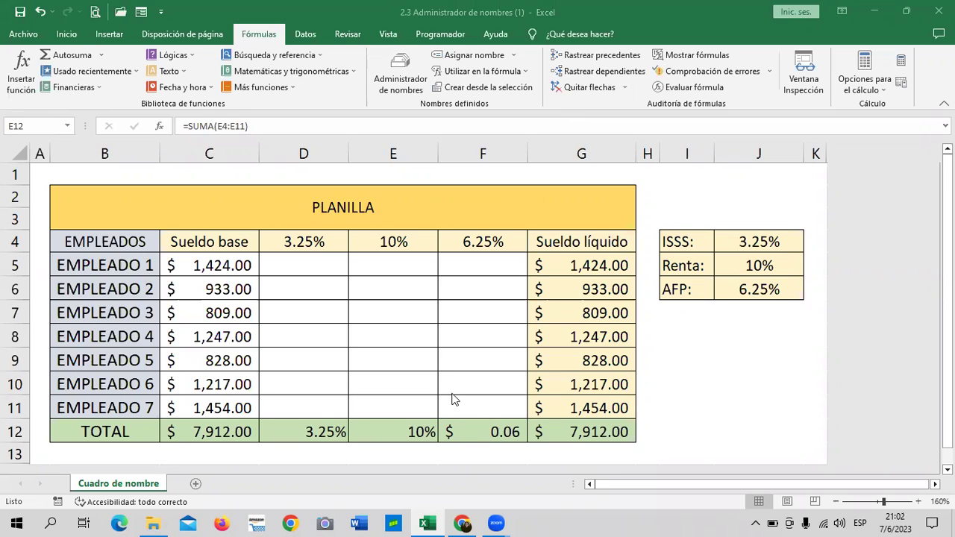
# Lower the screen brightness two notches and return to lesson 2.6 on naming cells and ranges
pyautogui.press('XF86MonBrightnessDown')
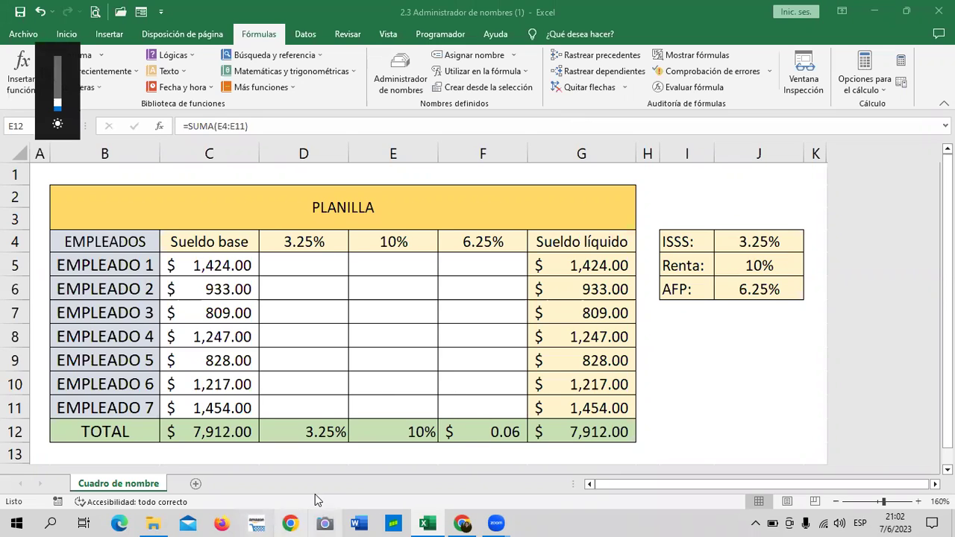
pyautogui.press('XF86MonBrightnessDown')
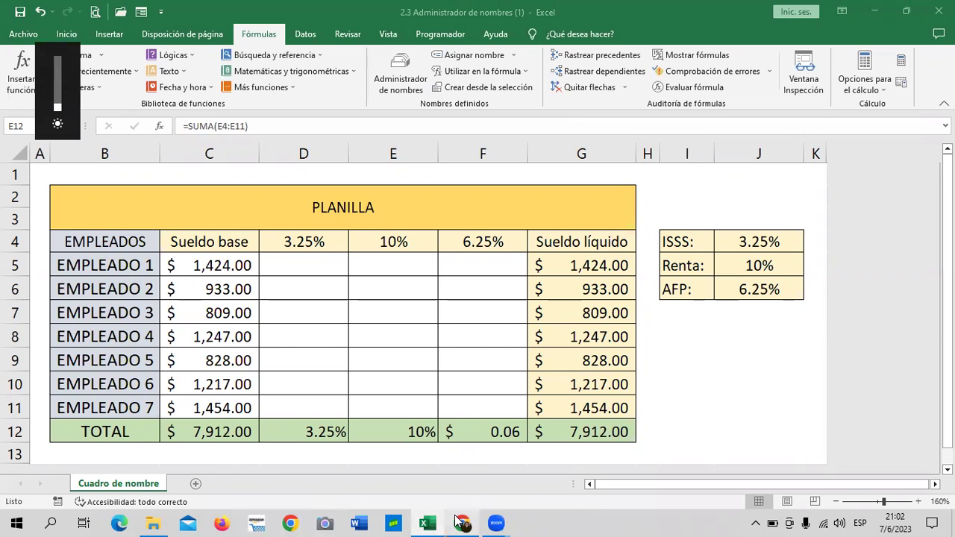
pyautogui.click(462, 523)
pyautogui.scroll(-3, 568, 382)
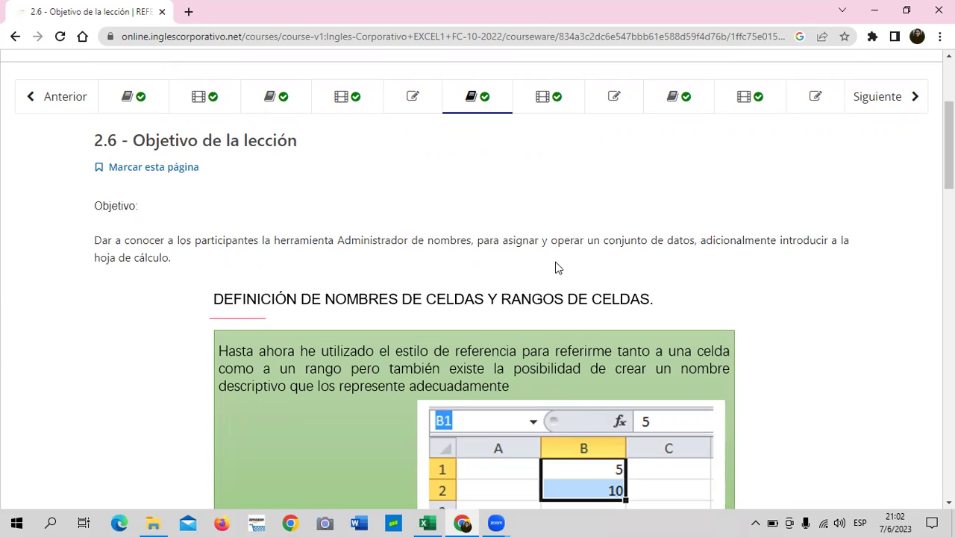
# Scroll the lesson page down to the SUMA named-range examples like =SUMA(enero,febrero)
pyautogui.scroll(-4, 510, 274)
pyautogui.scroll(-3, 505, 273)
pyautogui.scroll(-3, 502, 273)
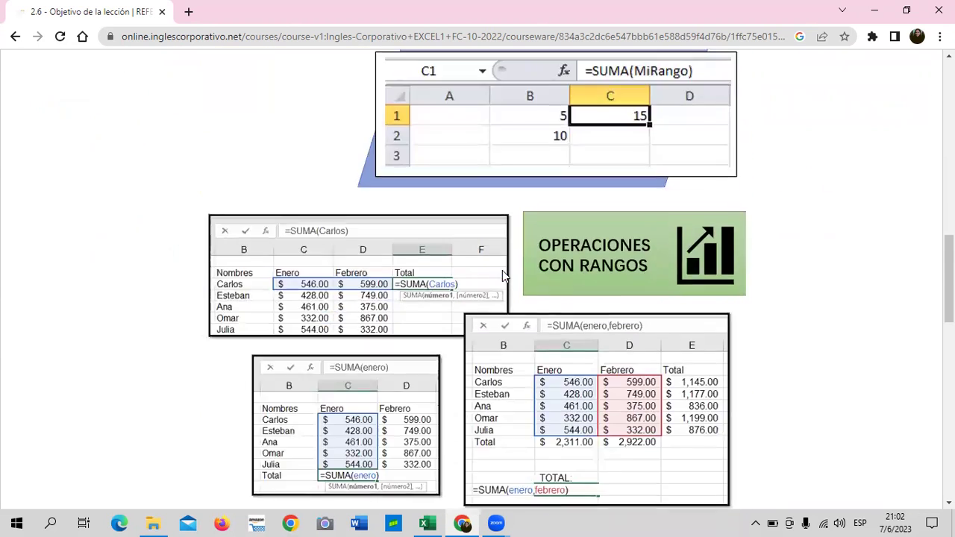
pyautogui.scroll(-3, 421, 228)
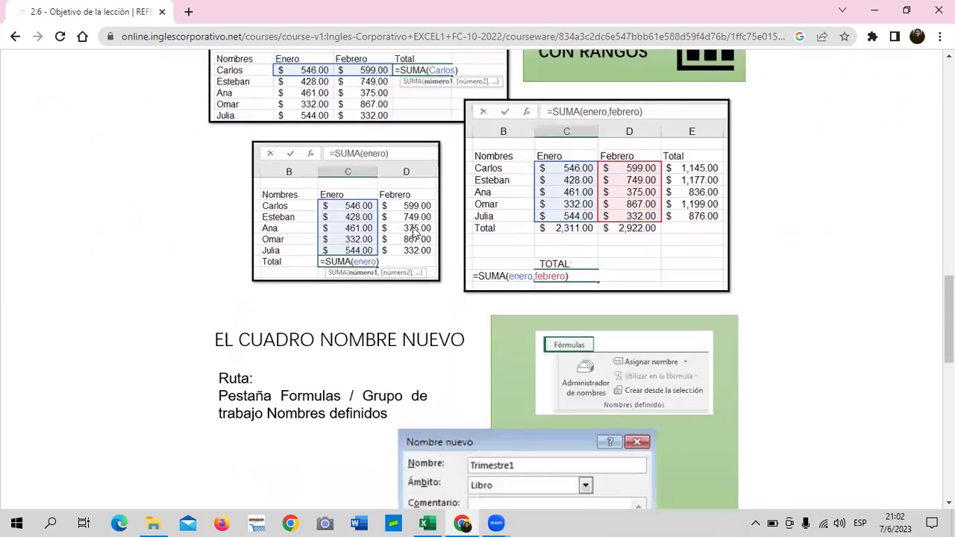
pyautogui.scroll(-3, 421, 236)
pyautogui.scroll(-4, 422, 236)
pyautogui.scroll(-2, 534, 350)
pyautogui.scroll(-1, 544, 345)
pyautogui.scroll(3, 544, 345)
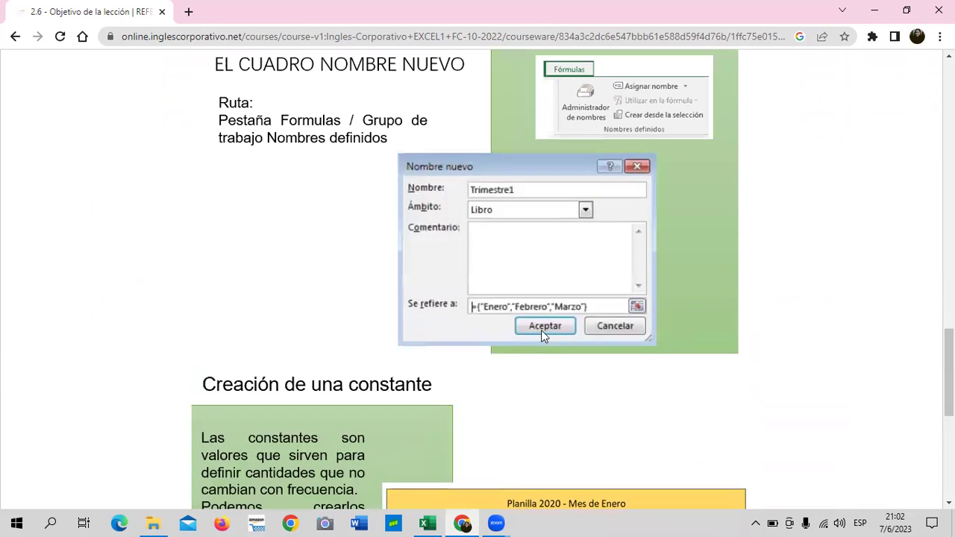
pyautogui.scroll(3, 537, 326)
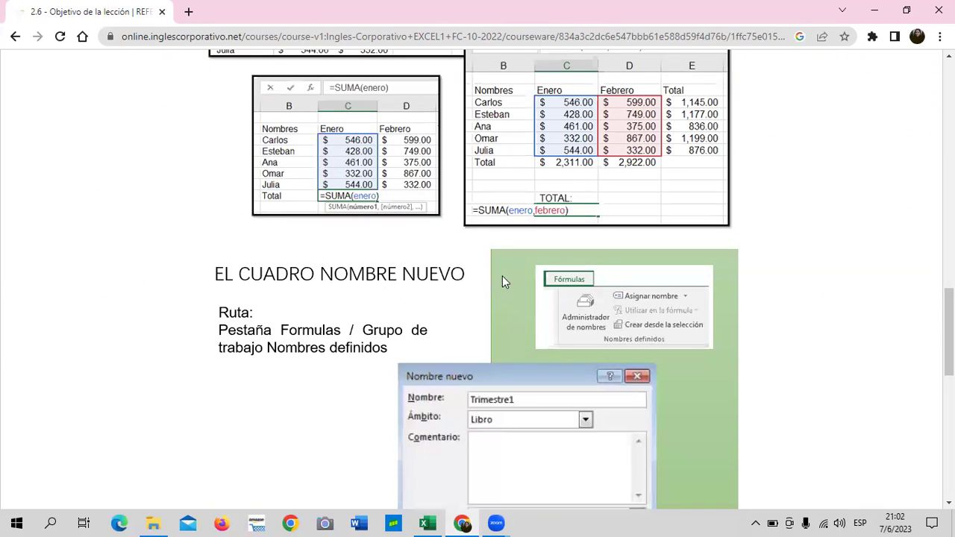
pyautogui.scroll(2, 547, 269)
pyautogui.scroll(1, 547, 269)
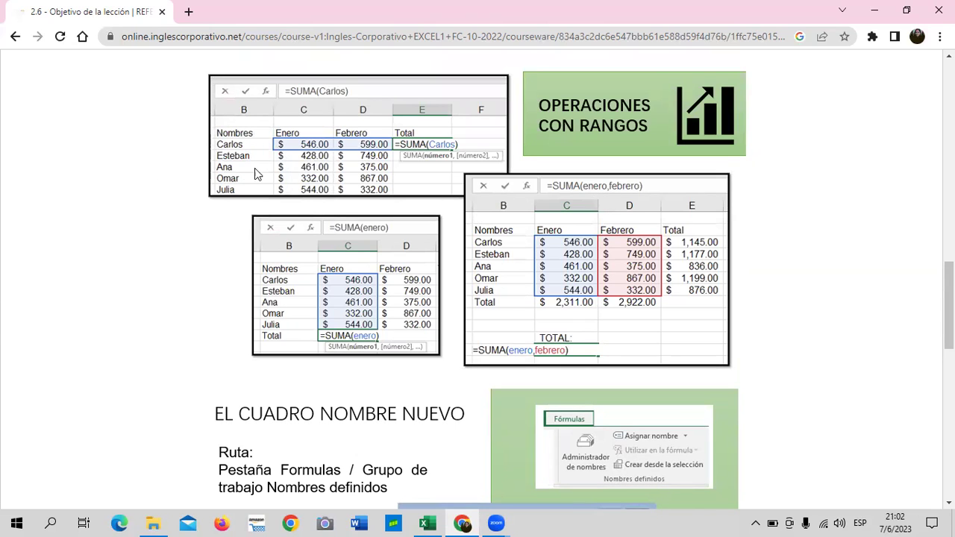
pyautogui.moveTo(427, 523)
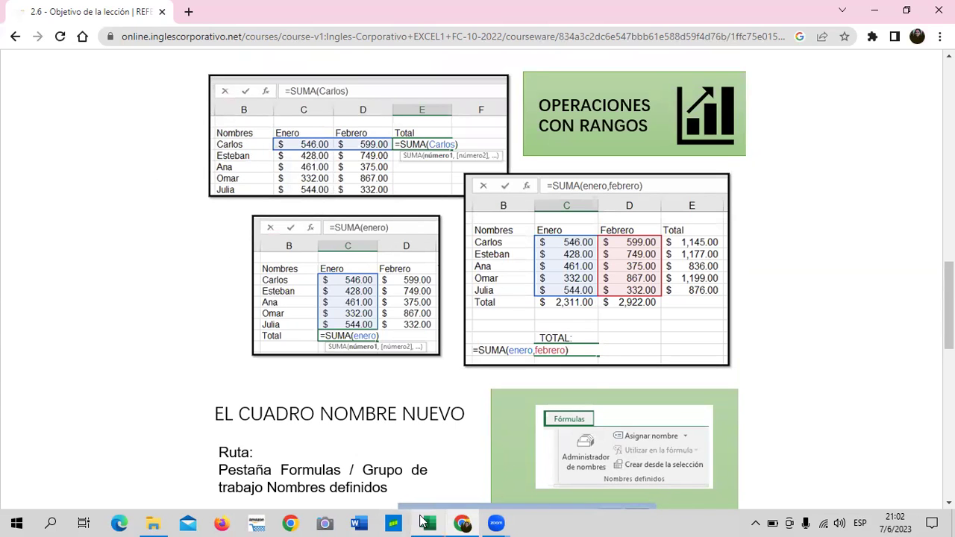
# Insert a blank Hoja1 sheet in the payroll workbook, then go back to lesson 2.6
pyautogui.click(453, 481)
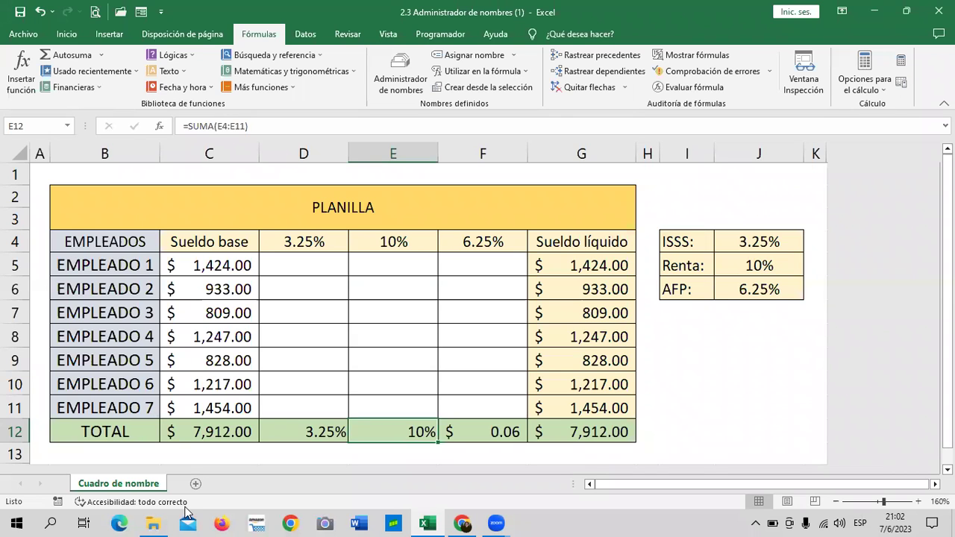
pyautogui.click(196, 483)
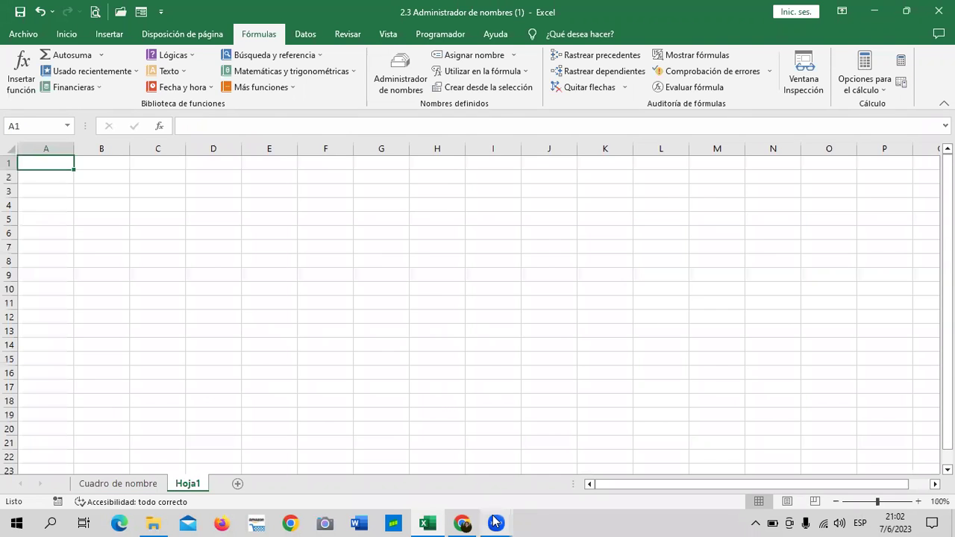
pyautogui.click(463, 523)
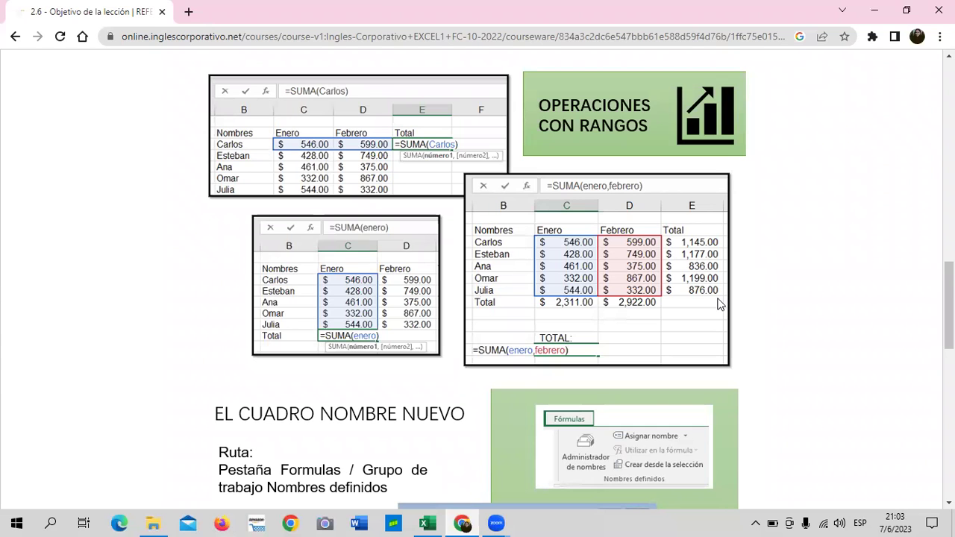
# Read the 'Creación de una constante' section defining ISSS as 3.25%, then return to Excel
pyautogui.scroll(-1, 574, 325)
pyautogui.scroll(-1, 573, 332)
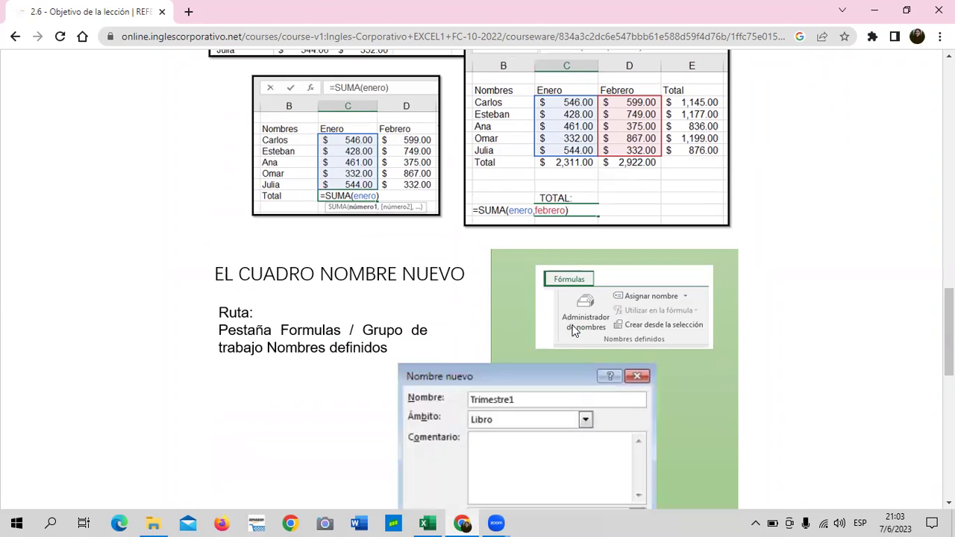
pyautogui.scroll(-1, 572, 340)
pyautogui.scroll(-1, 571, 343)
pyautogui.scroll(-2, 568, 346)
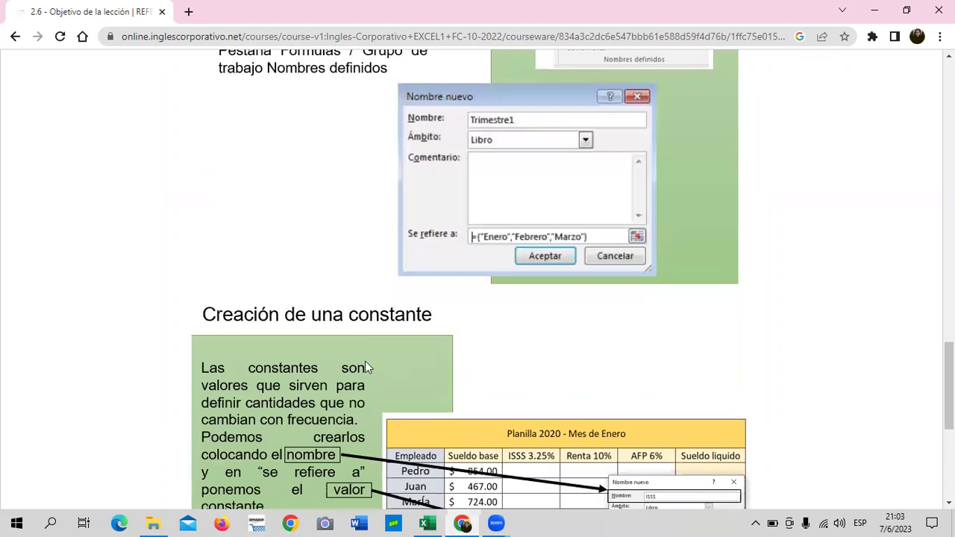
pyautogui.scroll(-2, 337, 346)
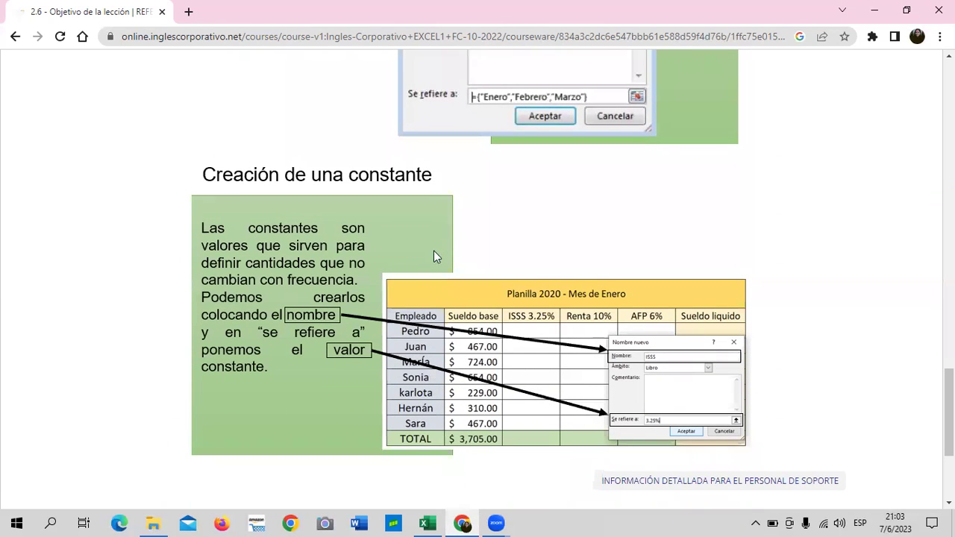
pyautogui.scroll(-1, 439, 309)
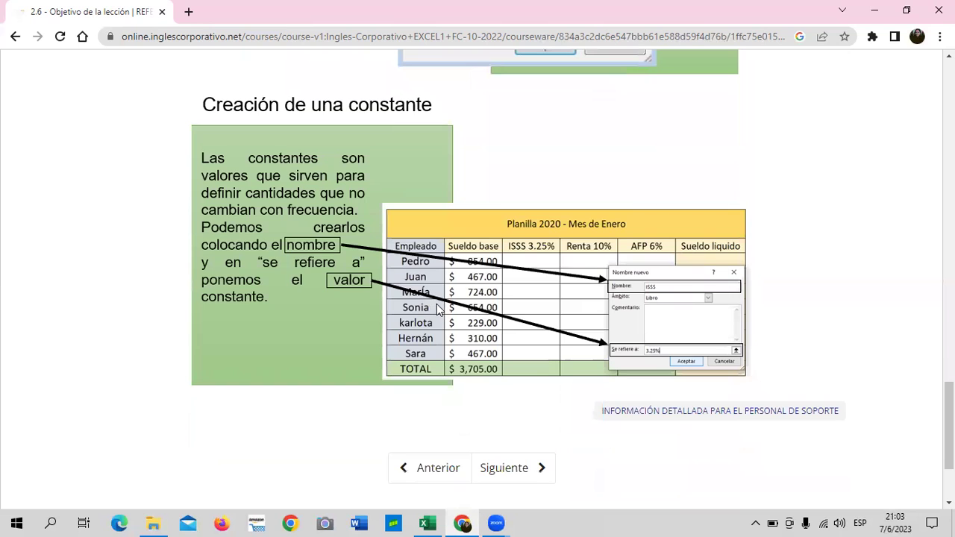
pyautogui.moveTo(427, 523)
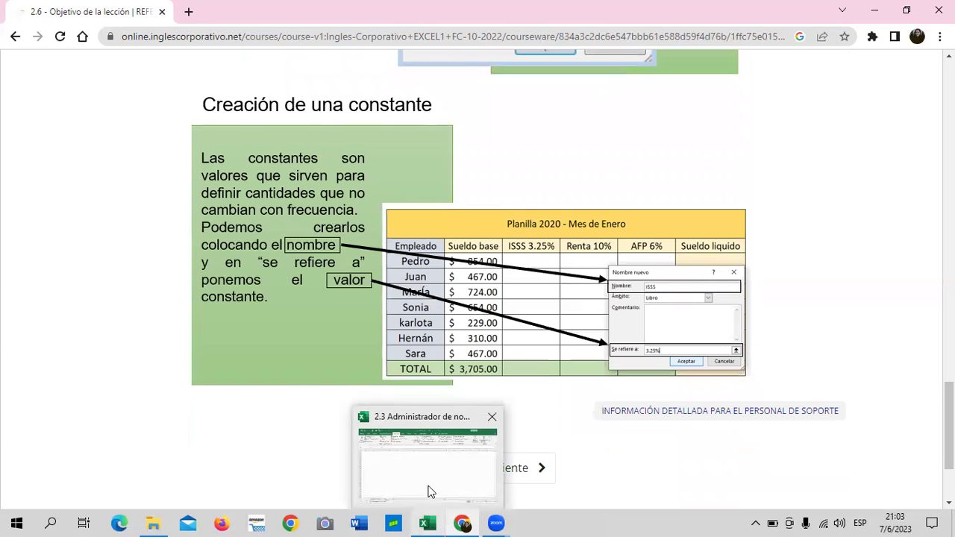
pyautogui.click(431, 492)
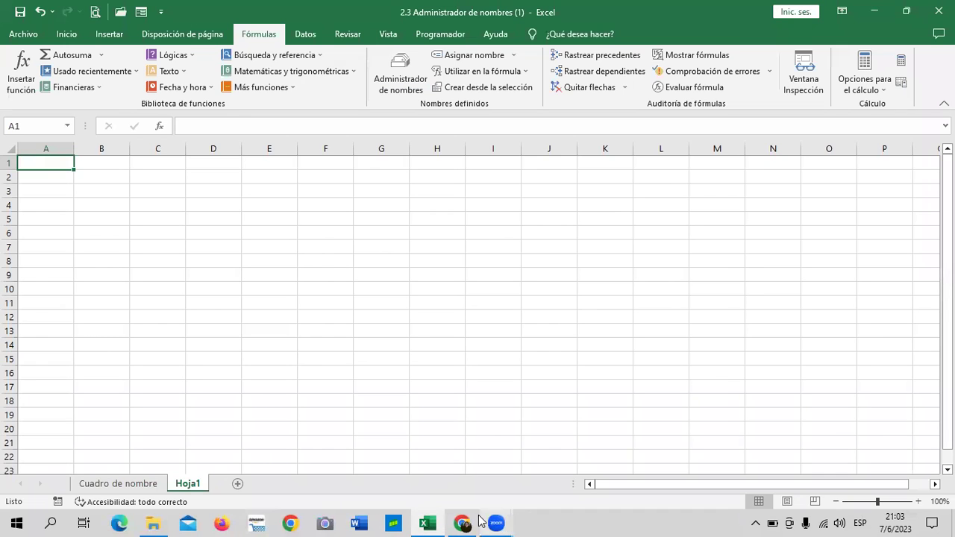
# Return to the PLANILLA sheet and inspect the D12, E12 and F12 totals, re-entering F12's formula
pyautogui.click(118, 486)
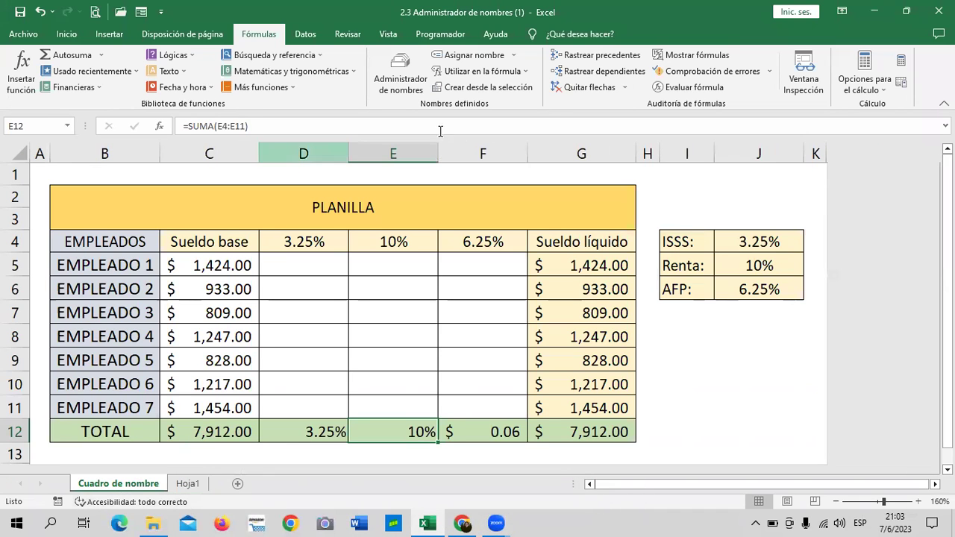
pyautogui.click(702, 369)
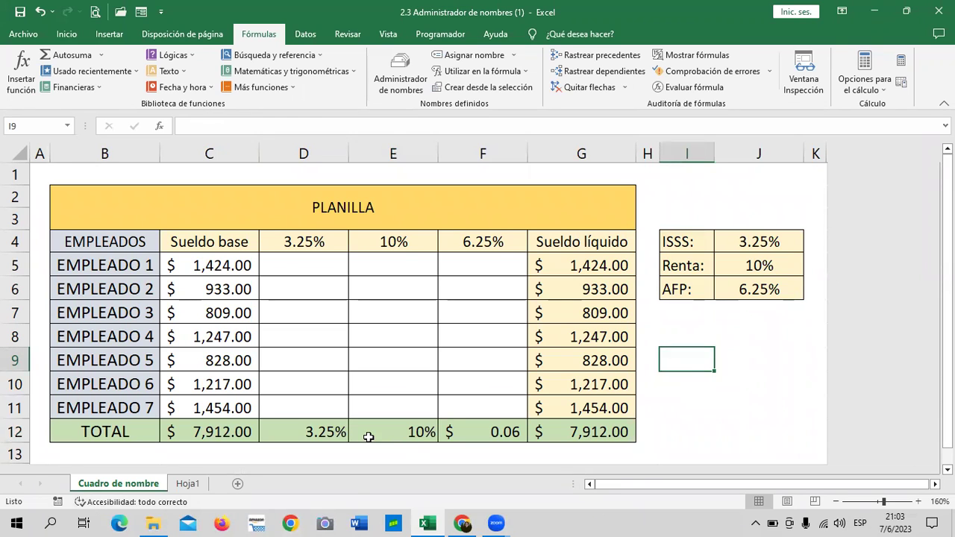
pyautogui.click(303, 436)
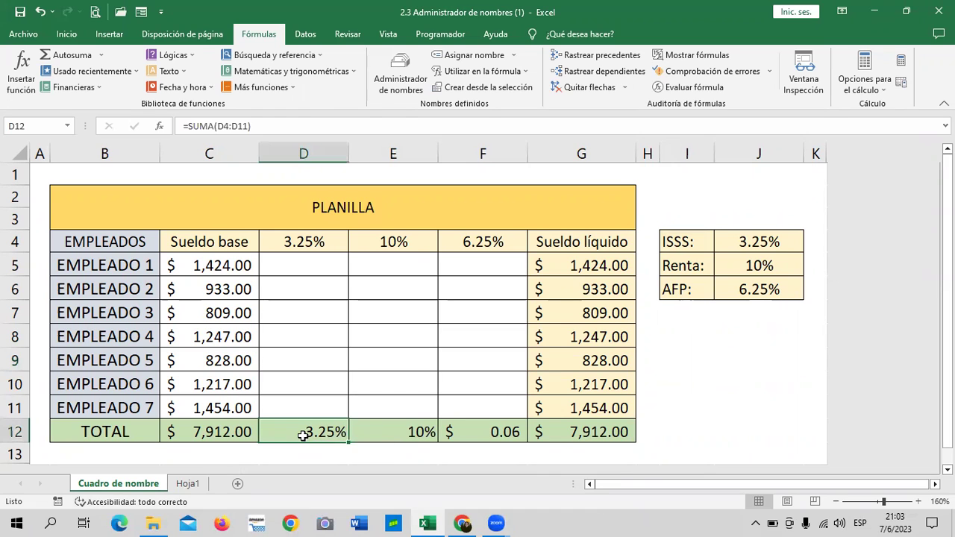
pyautogui.click(383, 431)
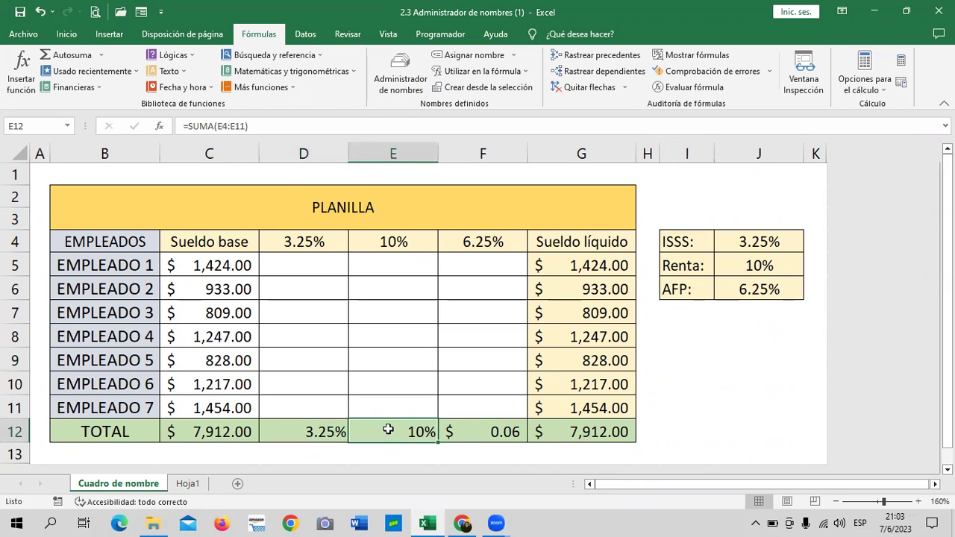
pyautogui.click(464, 436)
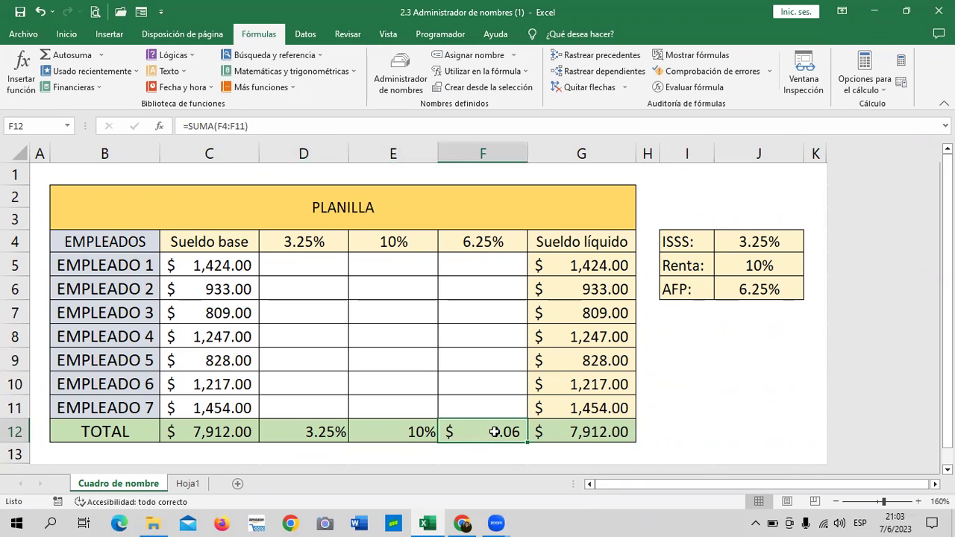
pyautogui.click(418, 432)
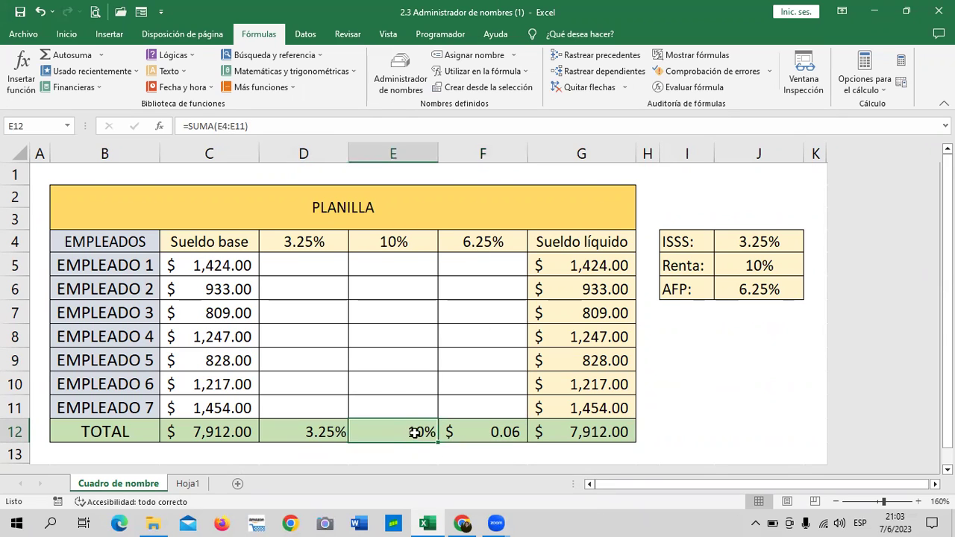
pyautogui.click(310, 433)
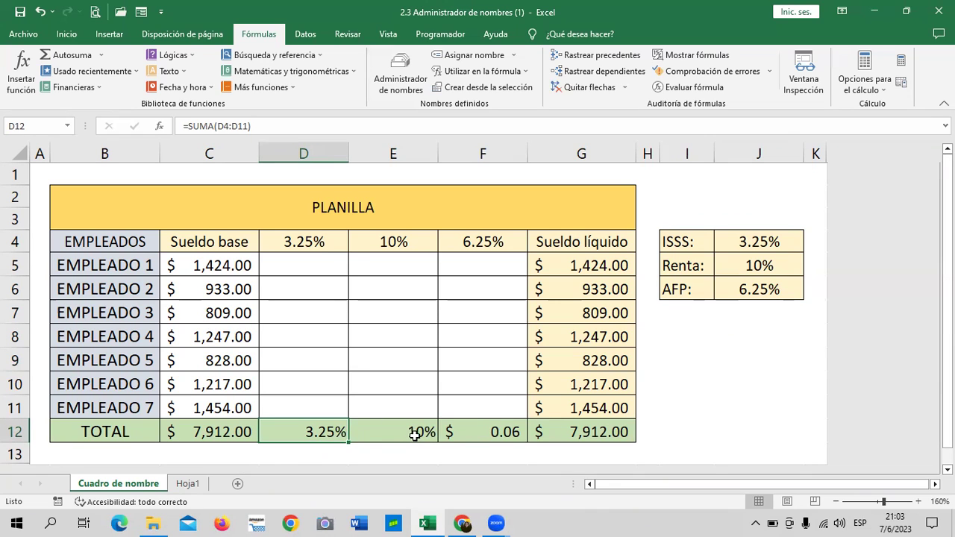
pyautogui.click(465, 431)
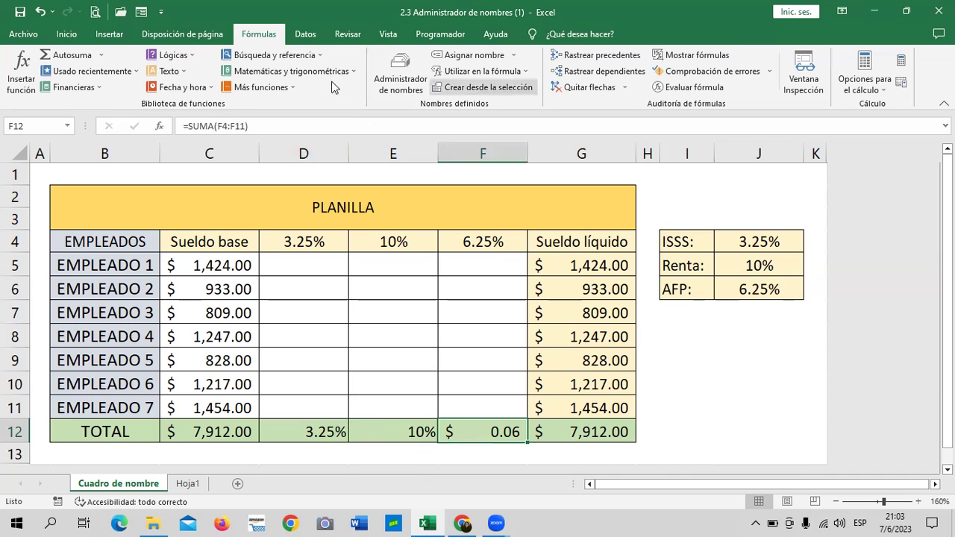
pyautogui.click(348, 124)
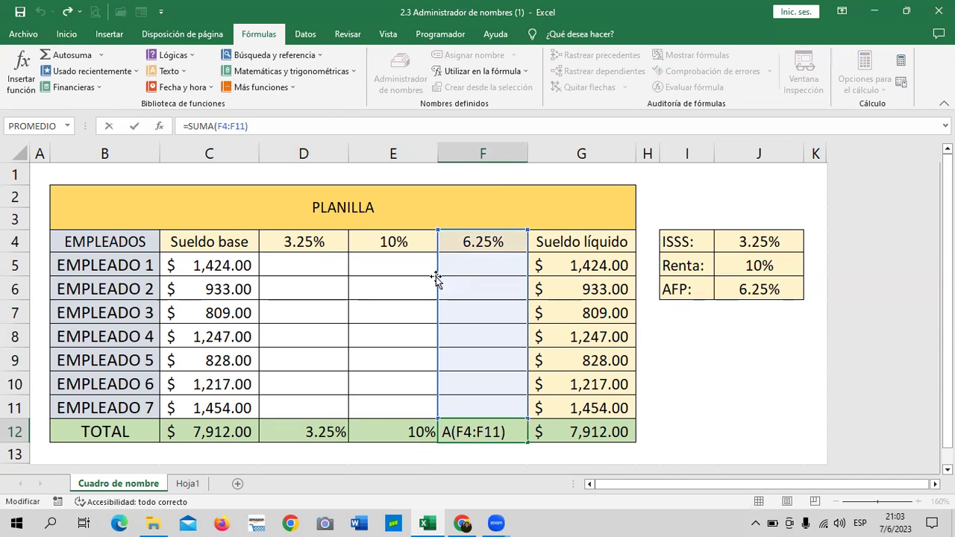
pyautogui.click(378, 397)
# Select the Renta cells E5:E10 and compare the E12, F12 and D12 deduction totals
pyautogui.moveTo(410, 258); pyautogui.dragTo(409, 403)
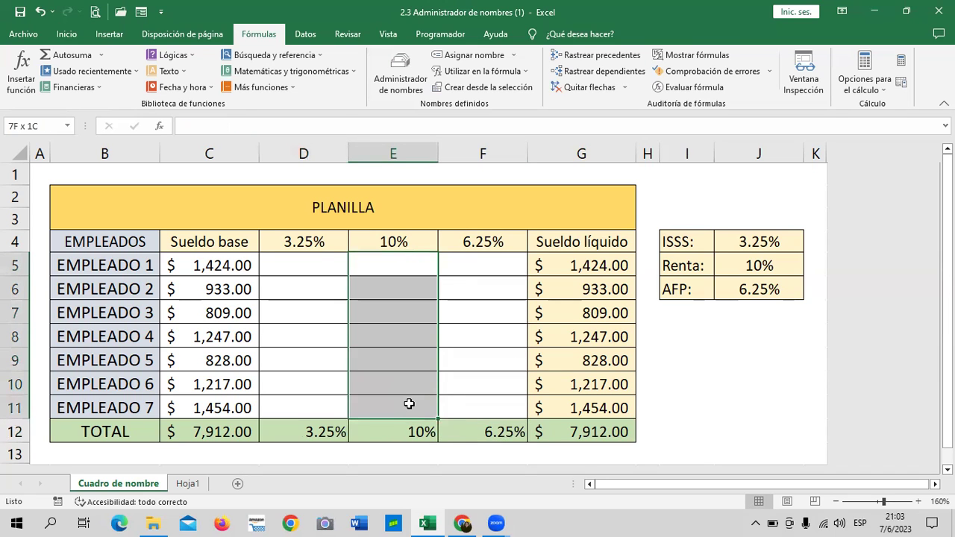
pyautogui.moveTo(386, 262); pyautogui.dragTo(409, 403)
pyautogui.click(478, 375)
pyautogui.click(422, 436)
pyautogui.click(460, 433)
pyautogui.click(406, 433)
pyautogui.click(321, 434)
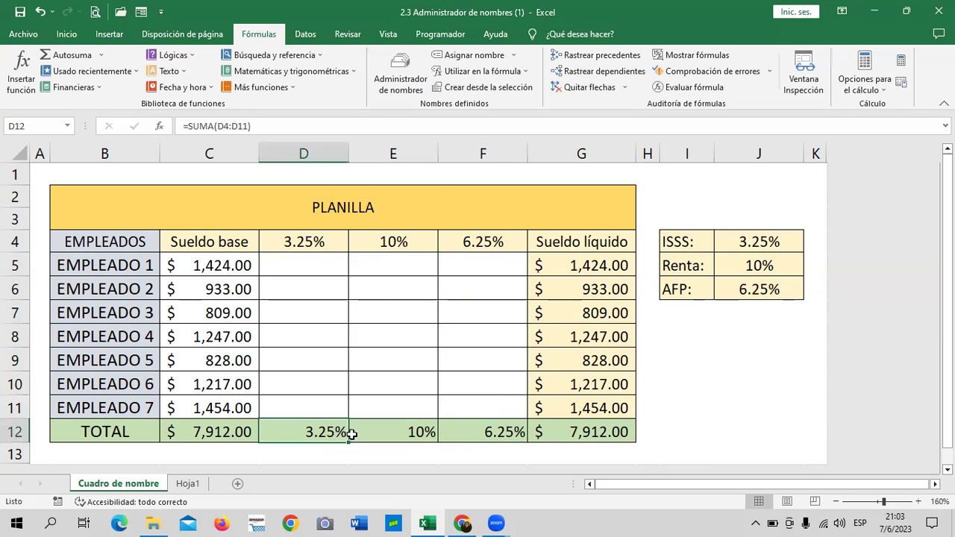
# Open the E12 and D12 SUMA formulas to check their summed ranges, leaving them unchanged
pyautogui.click(375, 432)
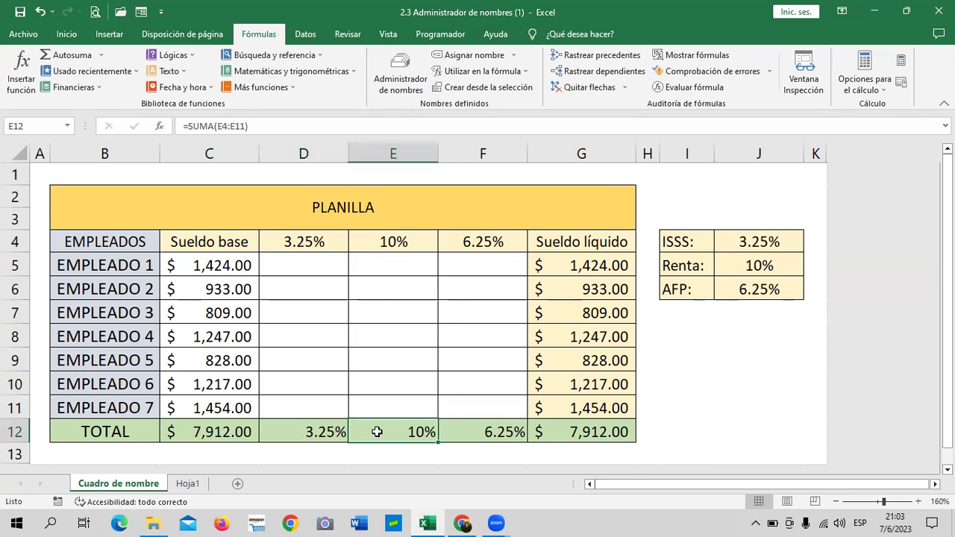
pyautogui.click(354, 127)
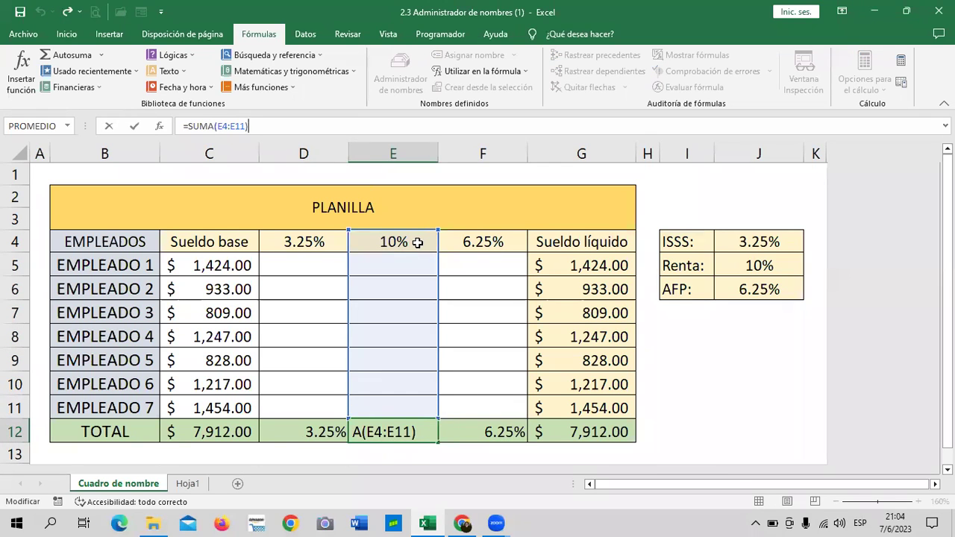
pyautogui.click(12, 239)
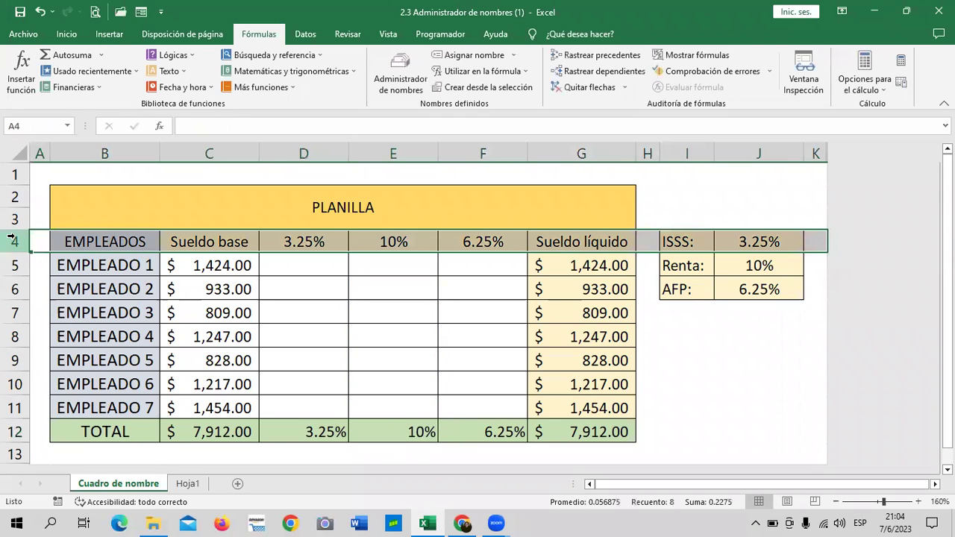
pyautogui.click(336, 435)
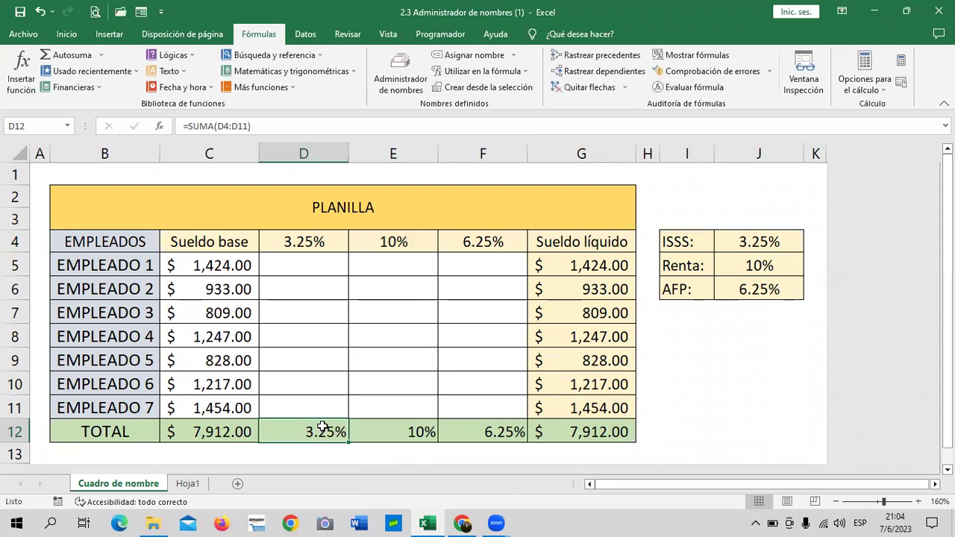
pyautogui.click(290, 125)
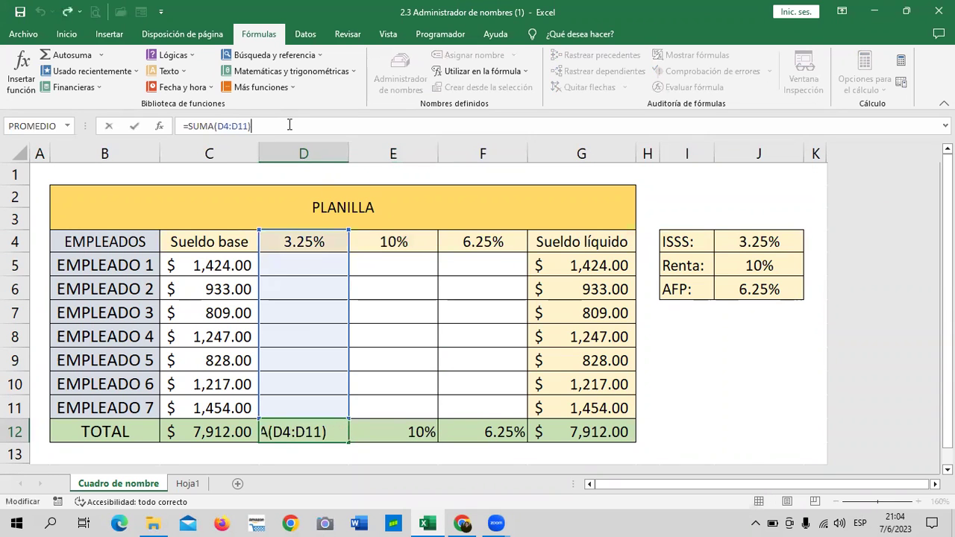
pyautogui.click(392, 412)
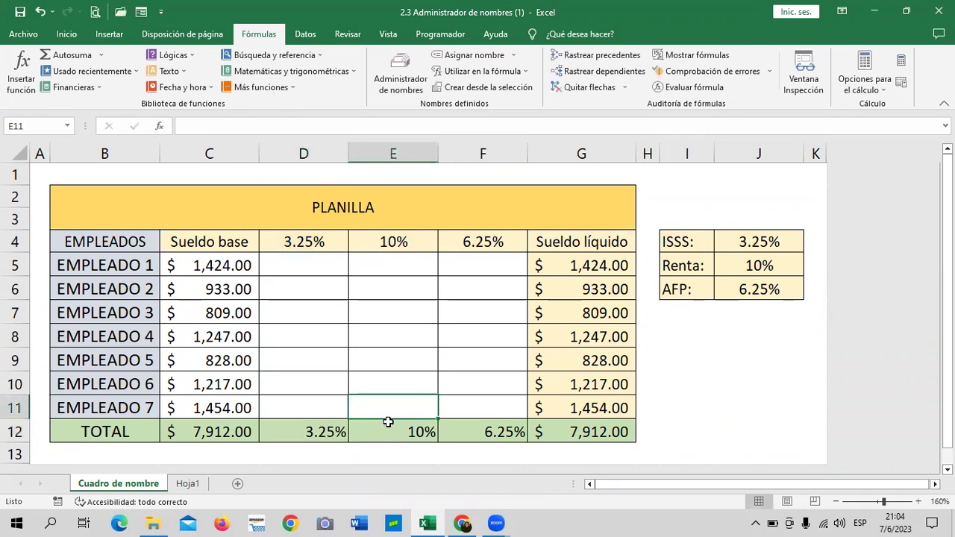
pyautogui.click(326, 433)
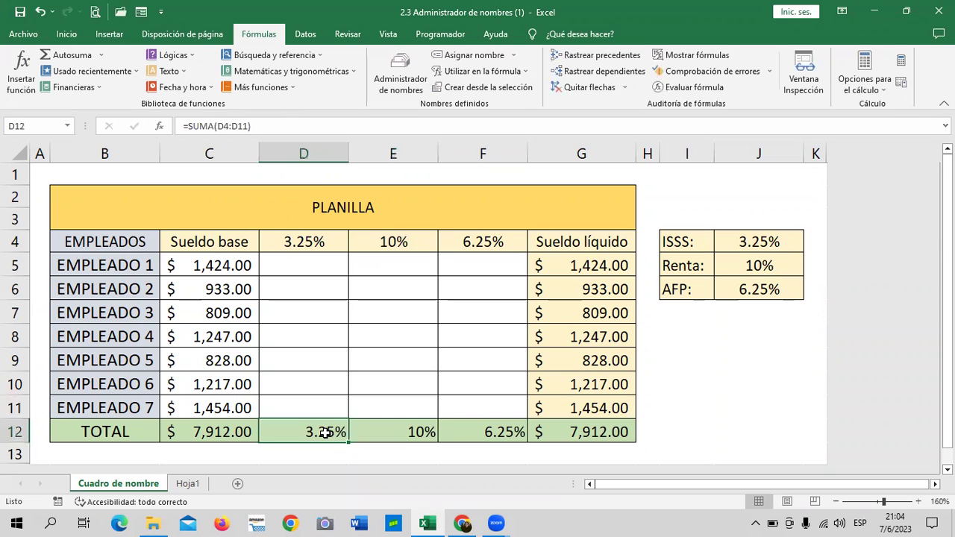
# Enter test values 1 in D5 and 2 in D6
pyautogui.click(303, 262)
pyautogui.write('1')
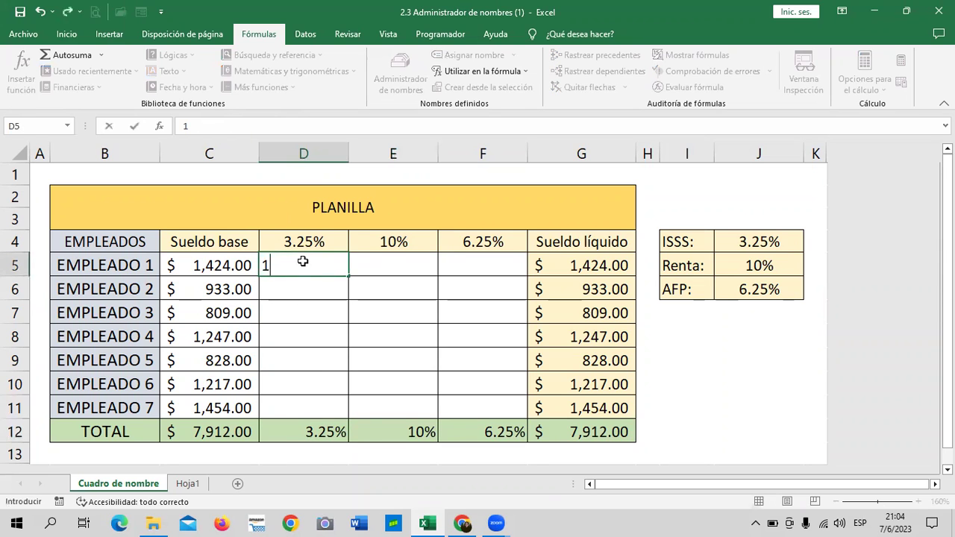
pyautogui.press('Return')
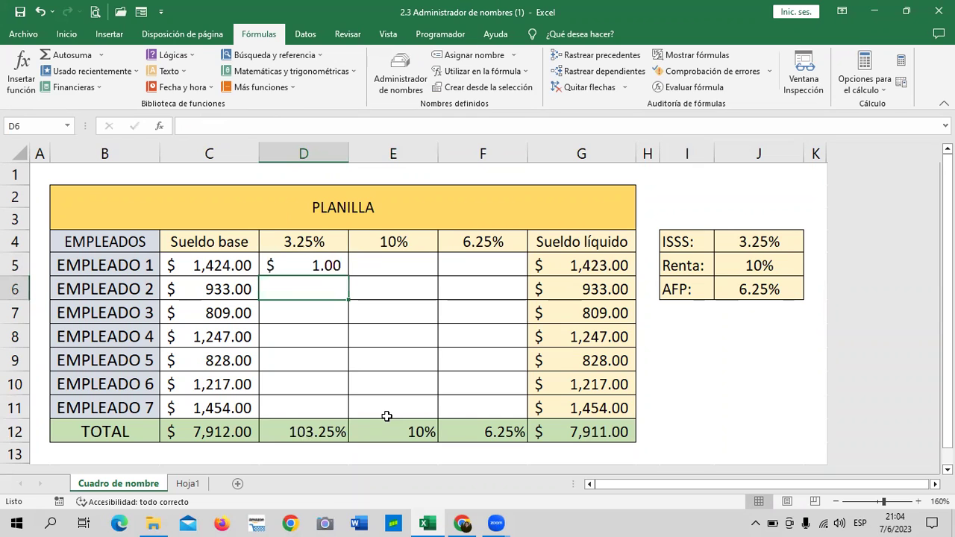
pyautogui.write('2')
pyautogui.press('Return')
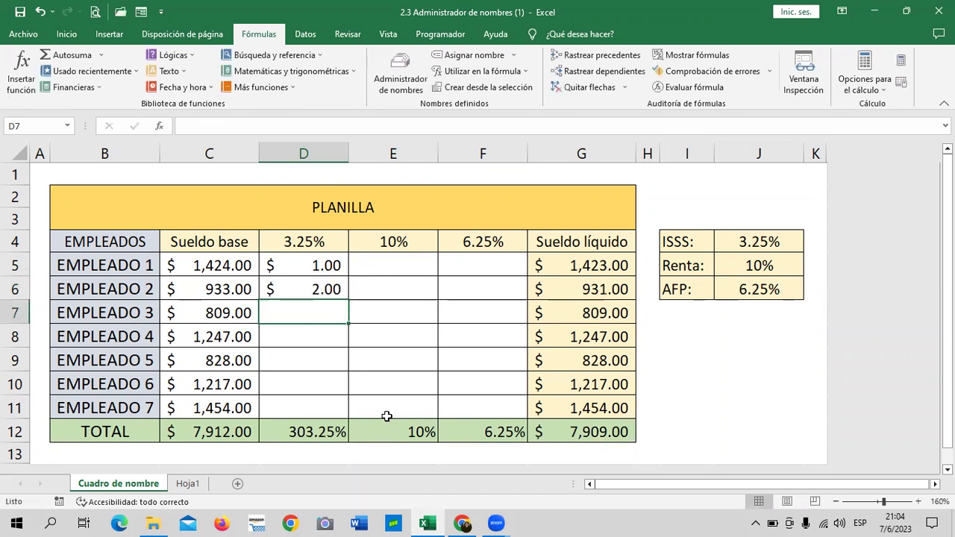
# Clear the ISSS cells D5:D12 and the E12 and F12 deduction totals
pyautogui.click(405, 341)
pyautogui.click(310, 436)
pyautogui.click(371, 338)
pyautogui.moveTo(315, 259); pyautogui.dragTo(321, 433)
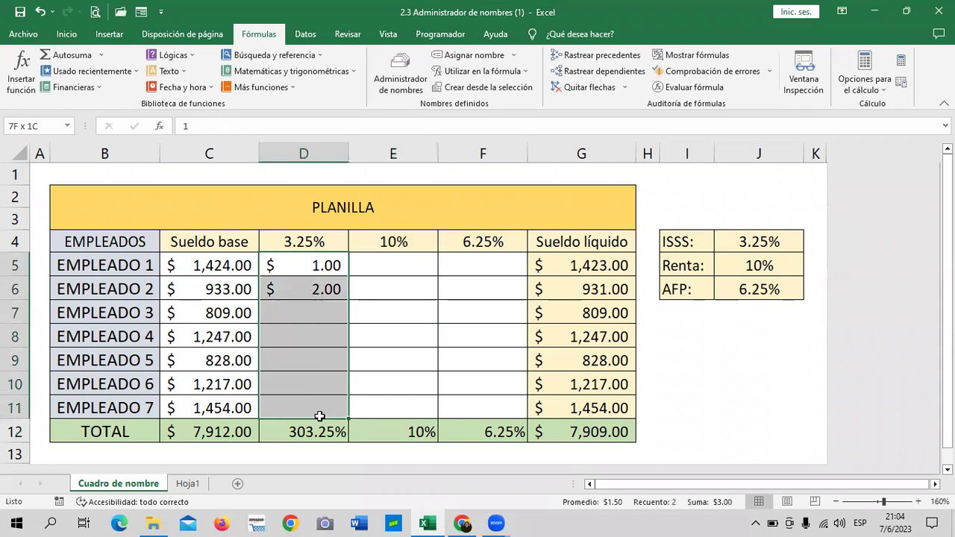
pyautogui.press('Delete')
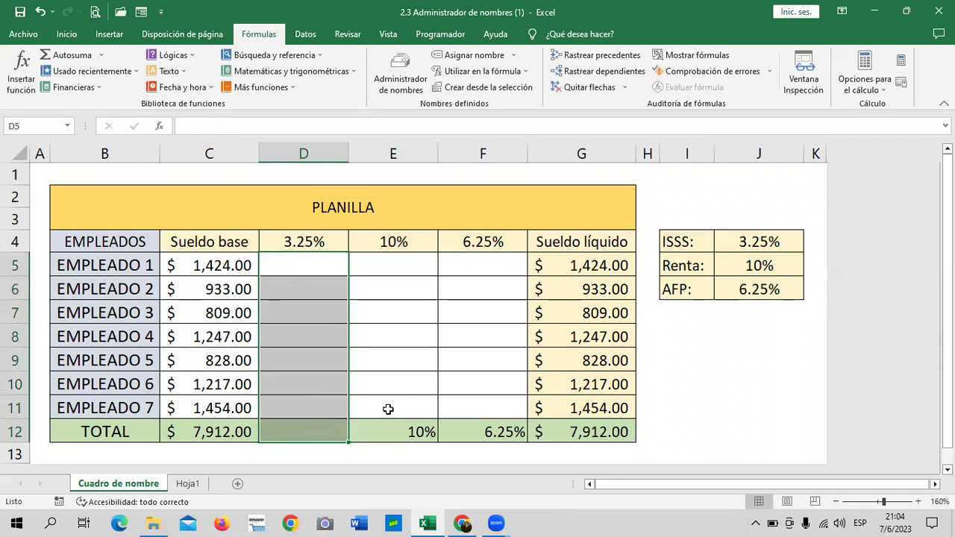
pyautogui.click(398, 430)
pyautogui.press('Delete')
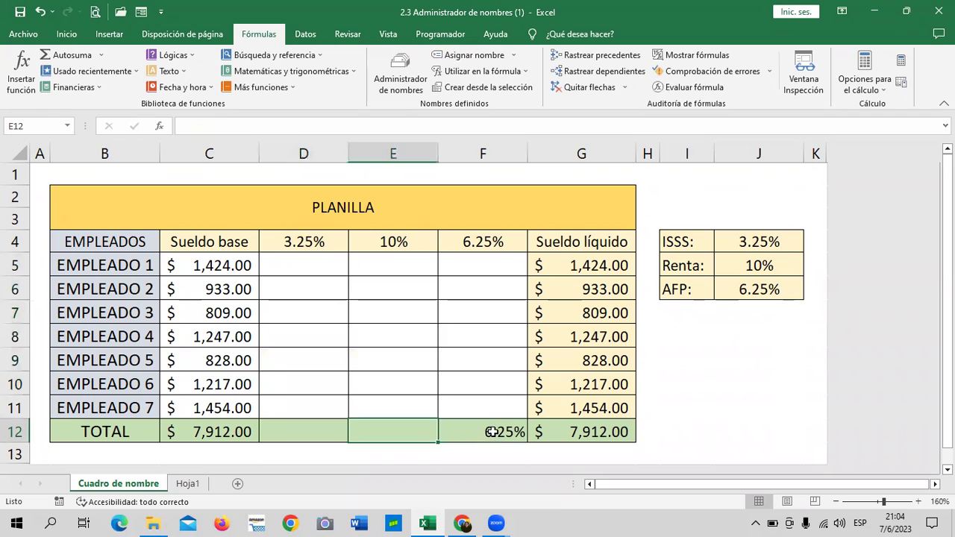
pyautogui.click(489, 430)
pyautogui.press('Delete')
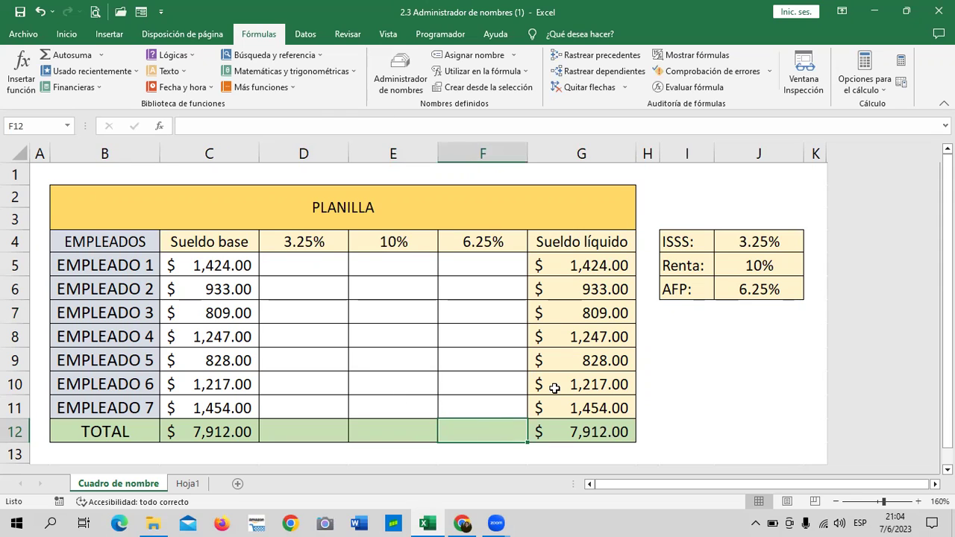
# Delete the Sueldo líquido formulas and total in G5:G12
pyautogui.click(675, 403)
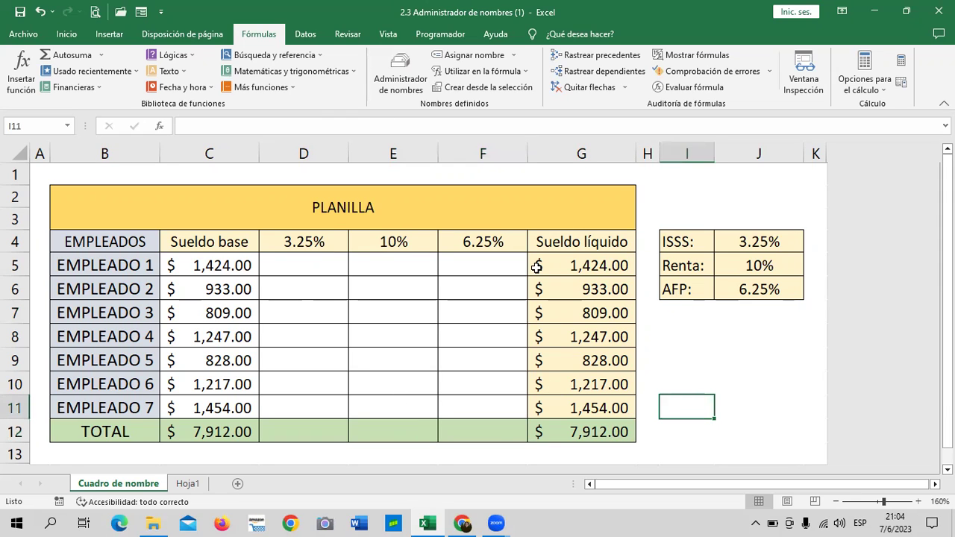
pyautogui.click(566, 262)
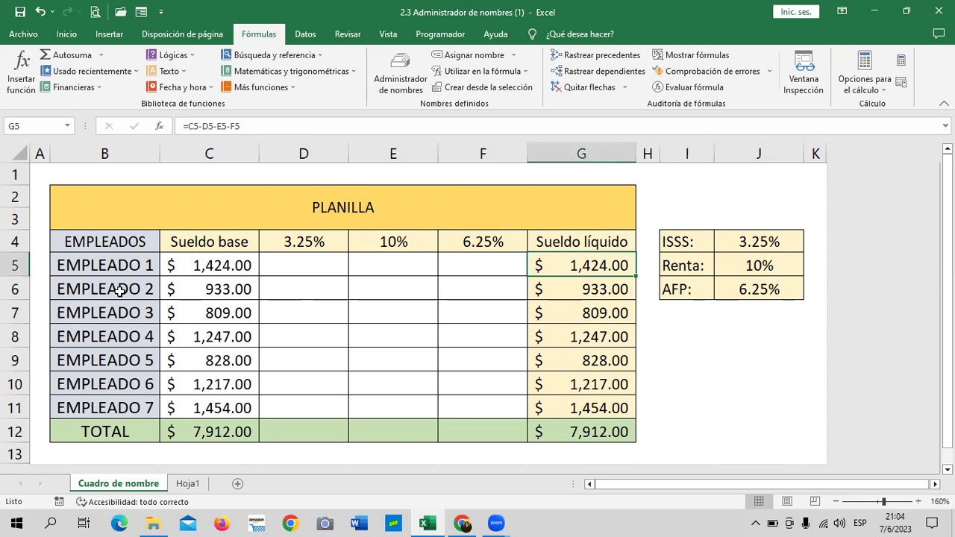
pyautogui.click(199, 264)
pyautogui.moveTo(579, 269); pyautogui.dragTo(609, 429)
pyautogui.press('Delete')
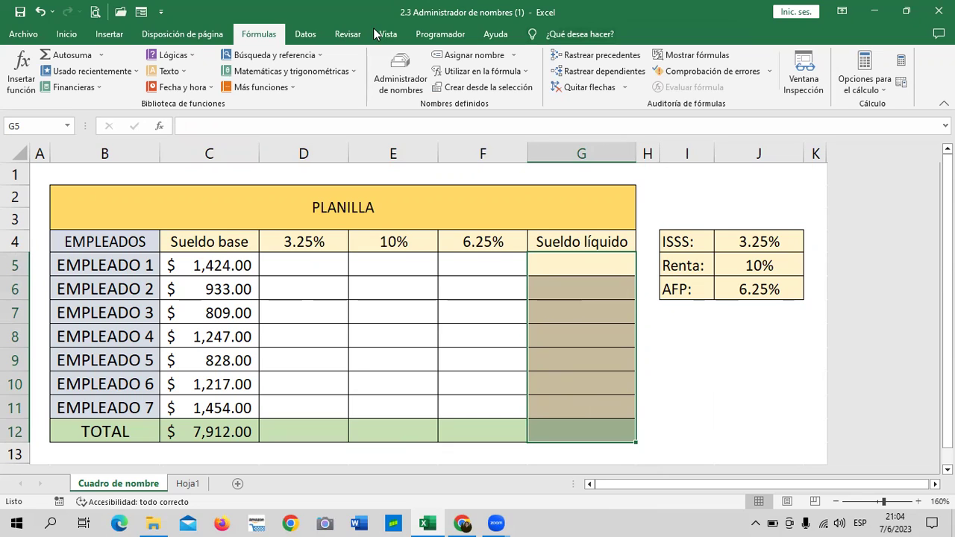
pyautogui.click(690, 366)
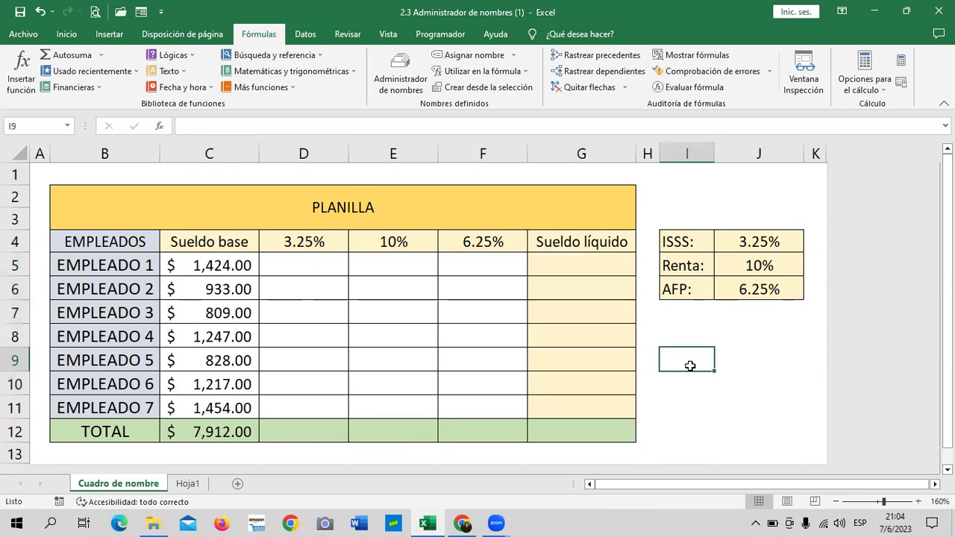
# Look over EMPLEADO 1's base salary, cell D5 and the ISSS rate in J4
pyautogui.click(206, 266)
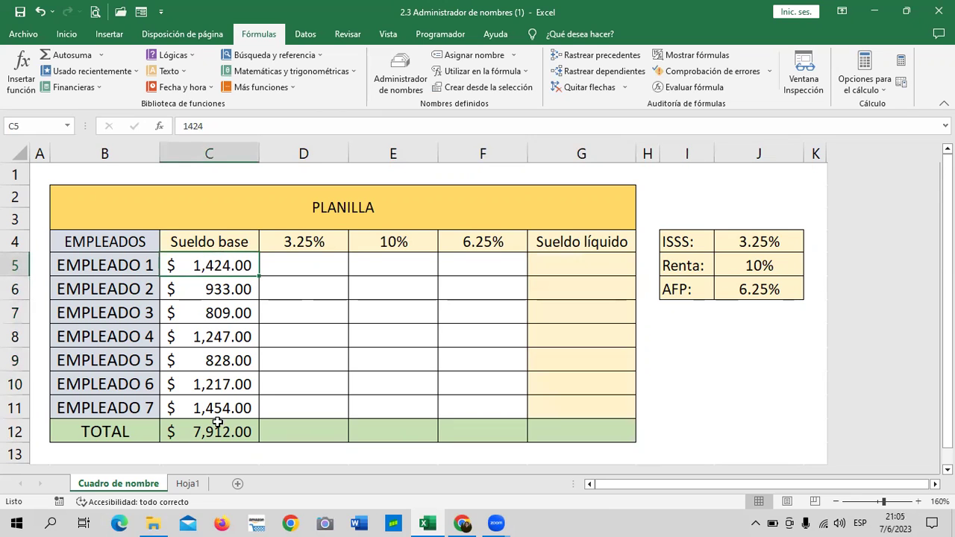
pyautogui.click(362, 346)
pyautogui.click(306, 263)
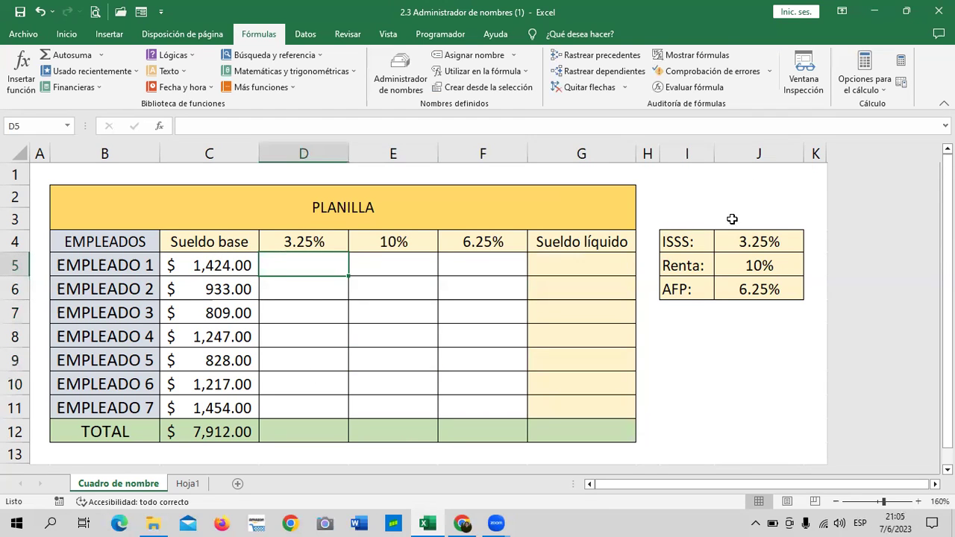
pyautogui.click(733, 248)
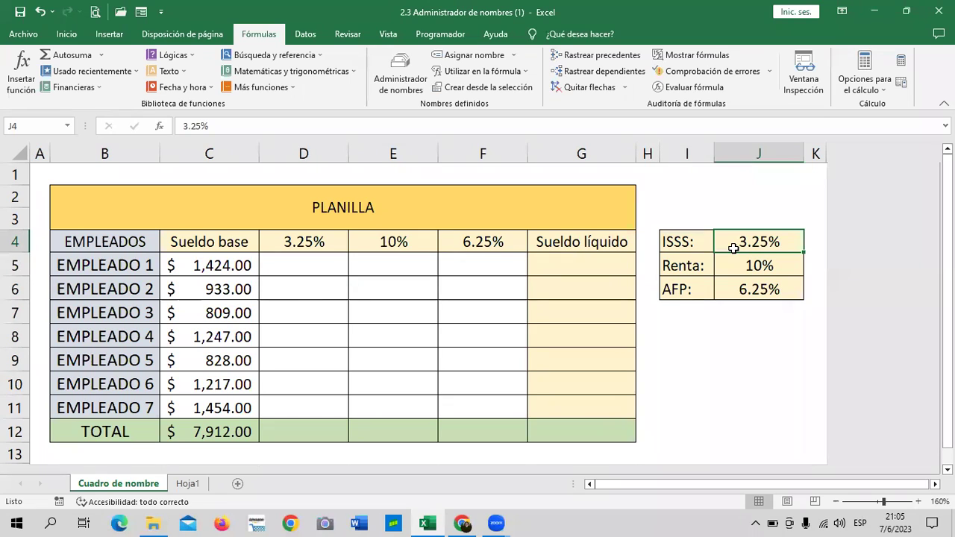
pyautogui.click(705, 357)
pyautogui.click(772, 239)
# Review the seven base salaries and the ISSS, Renta and AFP rates in J4:J6, then pick D5
pyautogui.click(231, 267)
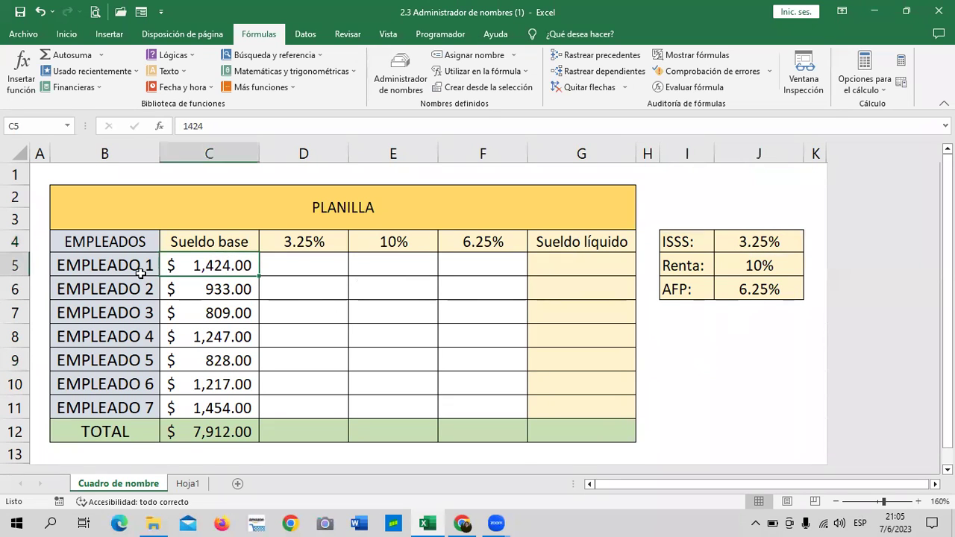
pyautogui.click(134, 407)
pyautogui.moveTo(231, 257); pyautogui.dragTo(239, 407)
pyautogui.click(312, 329)
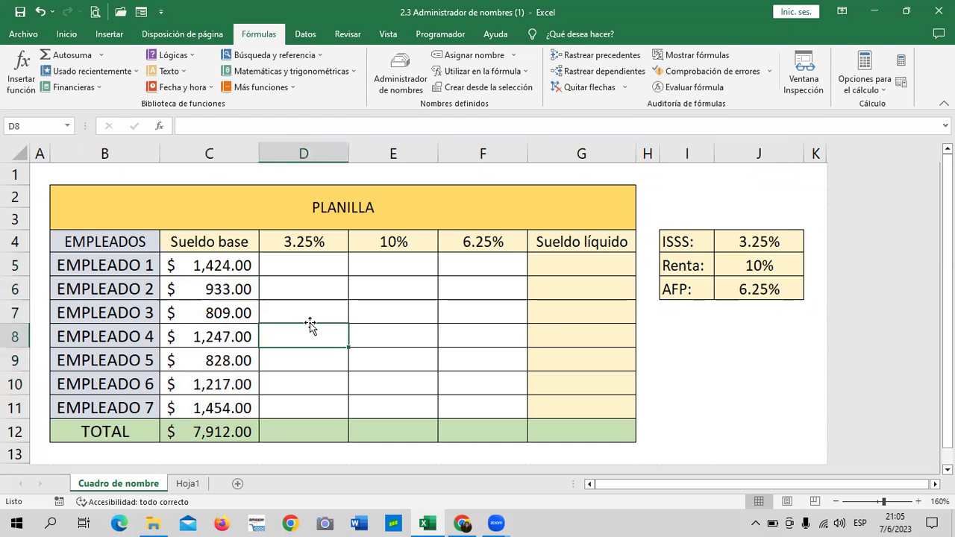
pyautogui.click(219, 403)
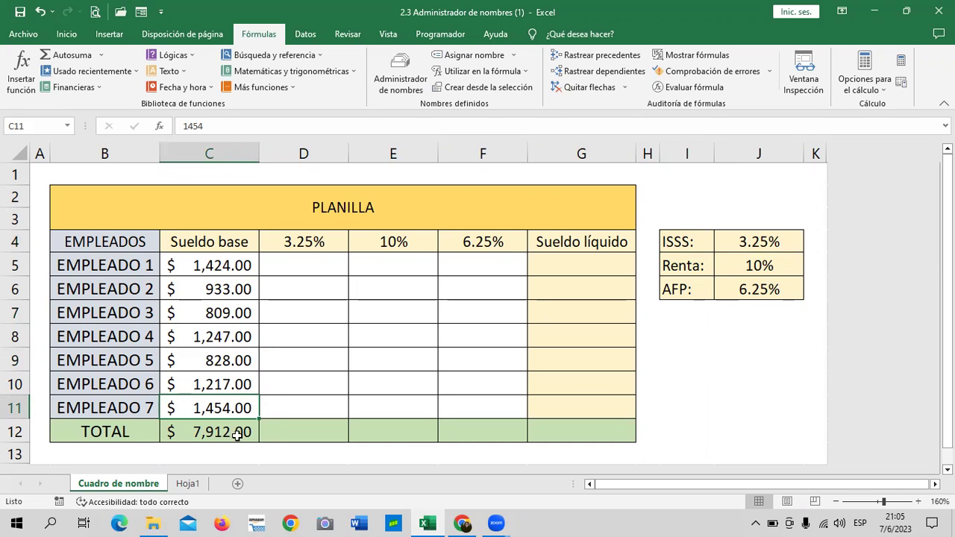
pyautogui.click(744, 241)
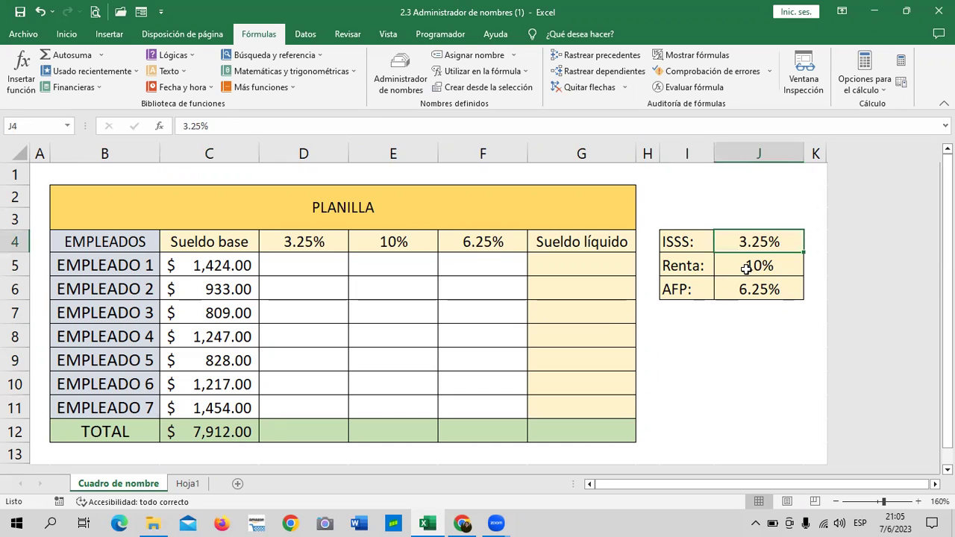
pyautogui.click(744, 266)
pyautogui.click(741, 287)
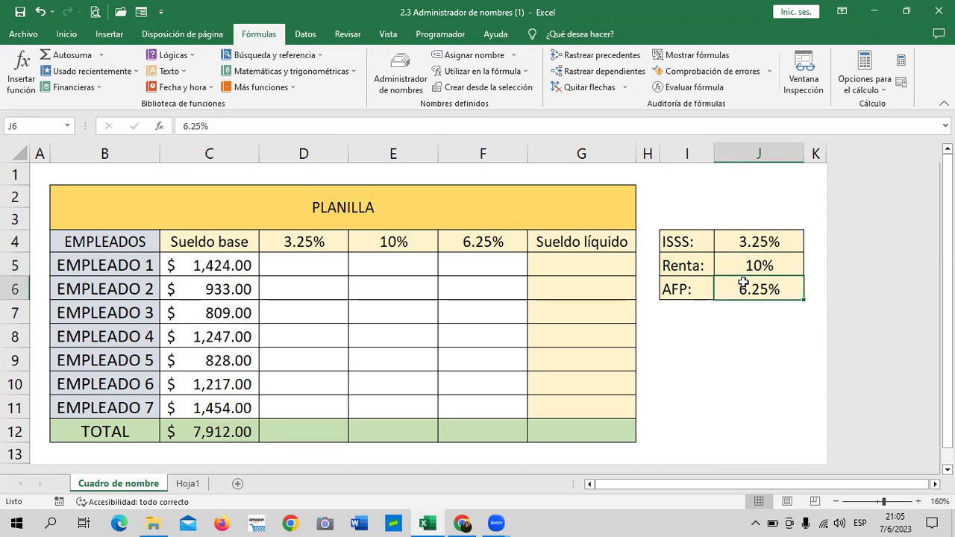
pyautogui.click(533, 376)
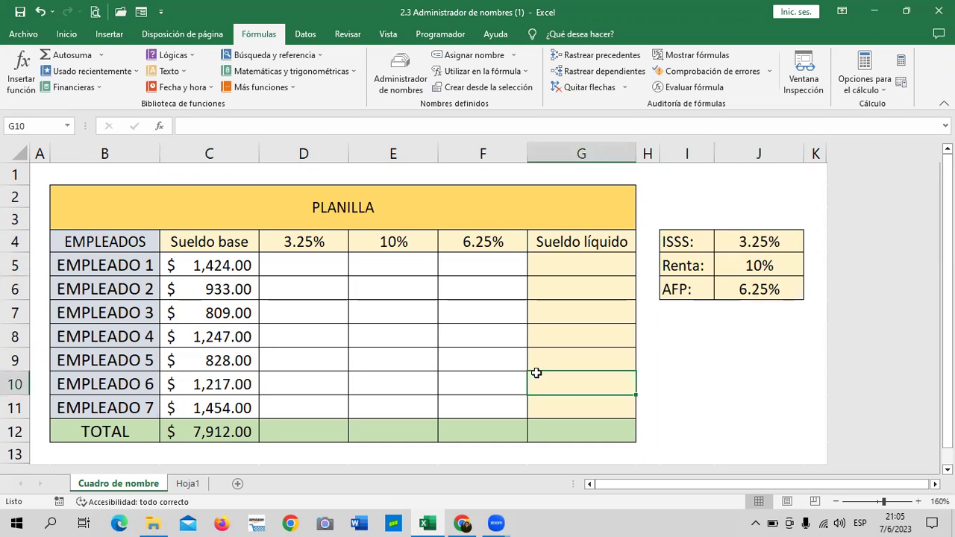
pyautogui.click(471, 354)
pyautogui.click(298, 259)
# Enter =C5*$J$4 in D5, locking the 3.25% ISSS rate reference with F4 and $
pyautogui.write('=')
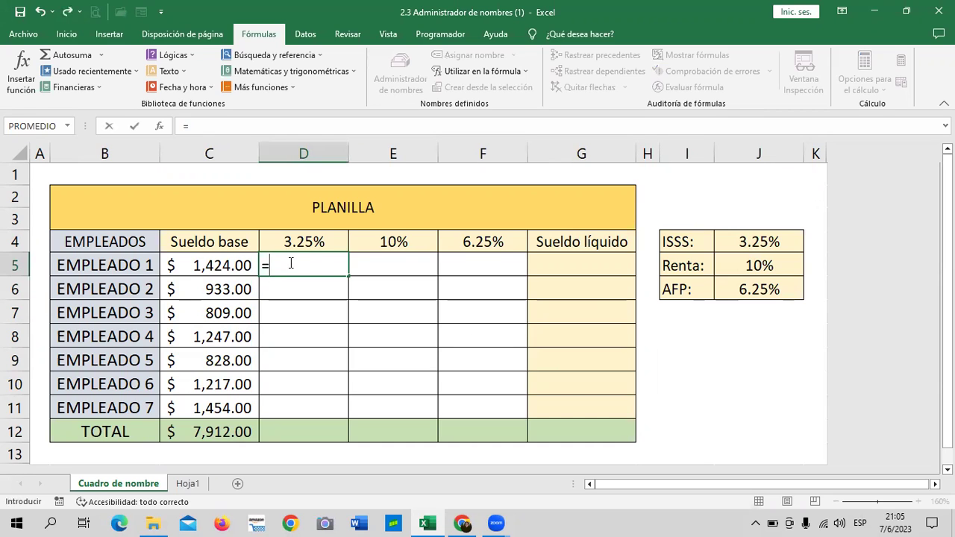
pyautogui.click(226, 265)
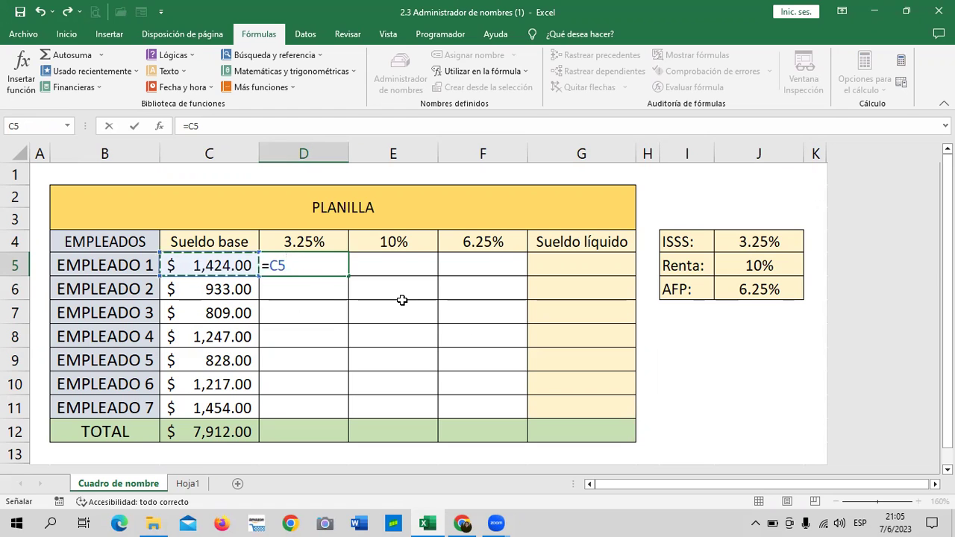
pyautogui.write('*')
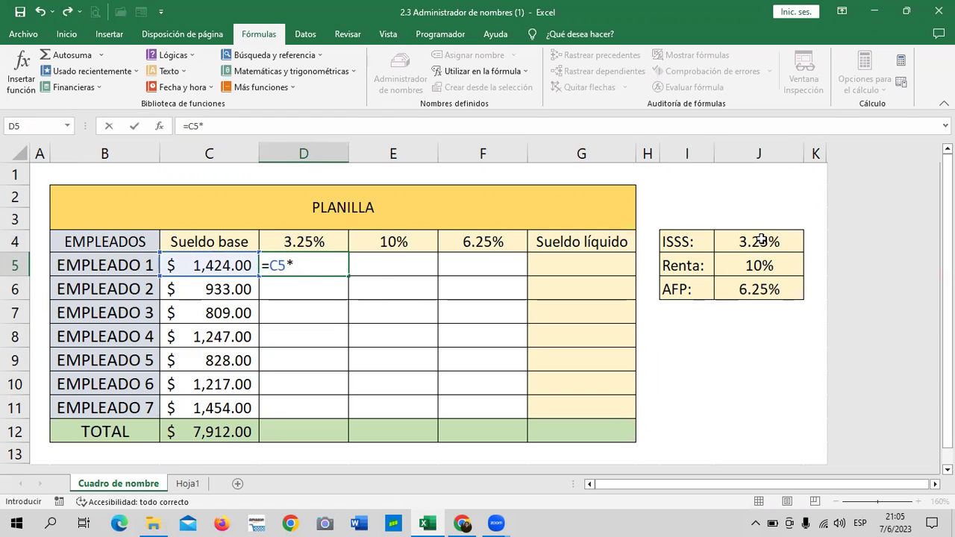
pyautogui.click(761, 240)
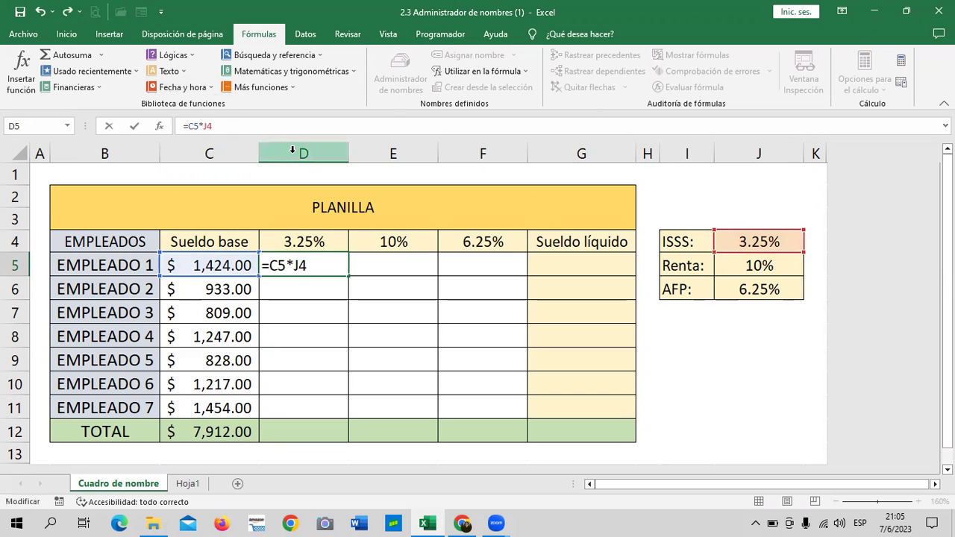
pyautogui.press('F4')
pyautogui.press('F4')
pyautogui.press('F4')
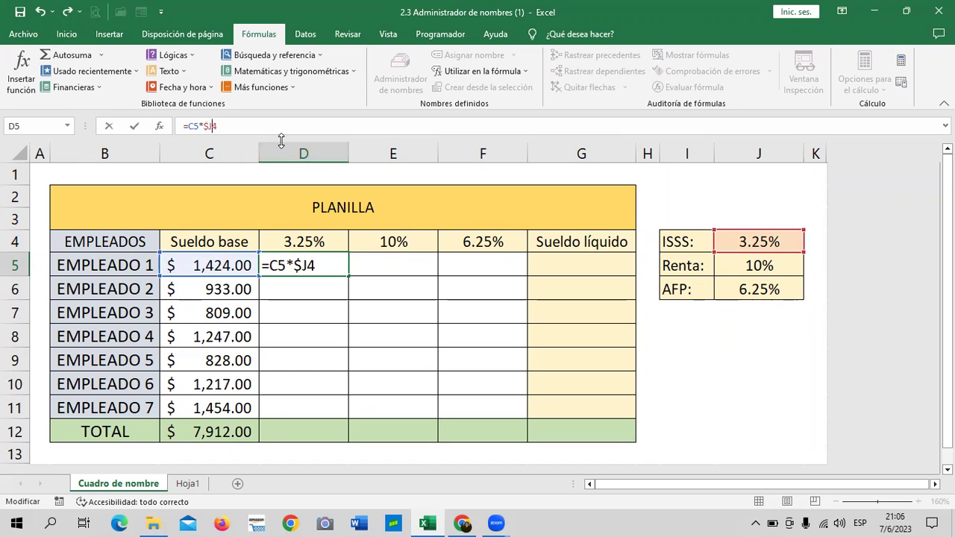
pyautogui.write('$')
pyautogui.press('Return')
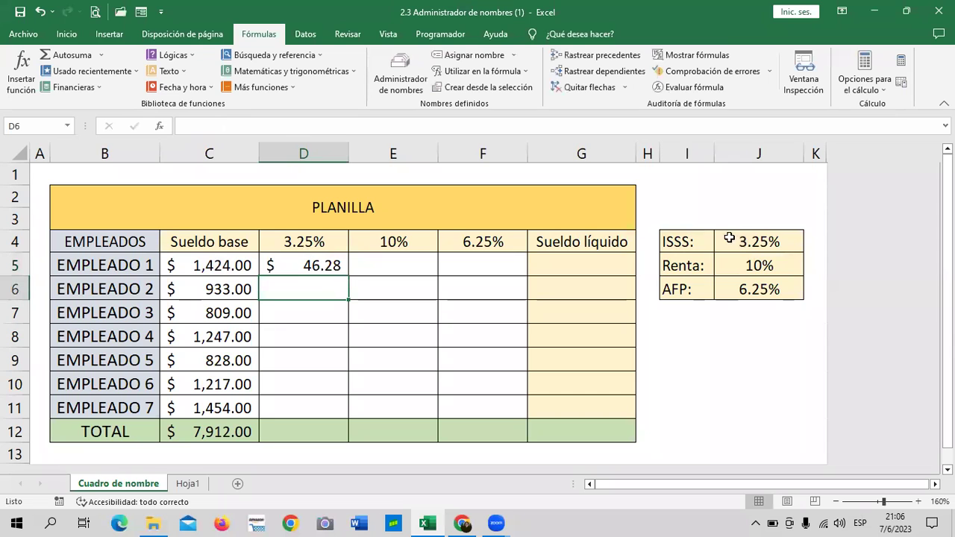
# Reopen D5's formula to verify it and confirm the $46.28 ISSS deduction
pyautogui.click(730, 237)
pyautogui.click(311, 265)
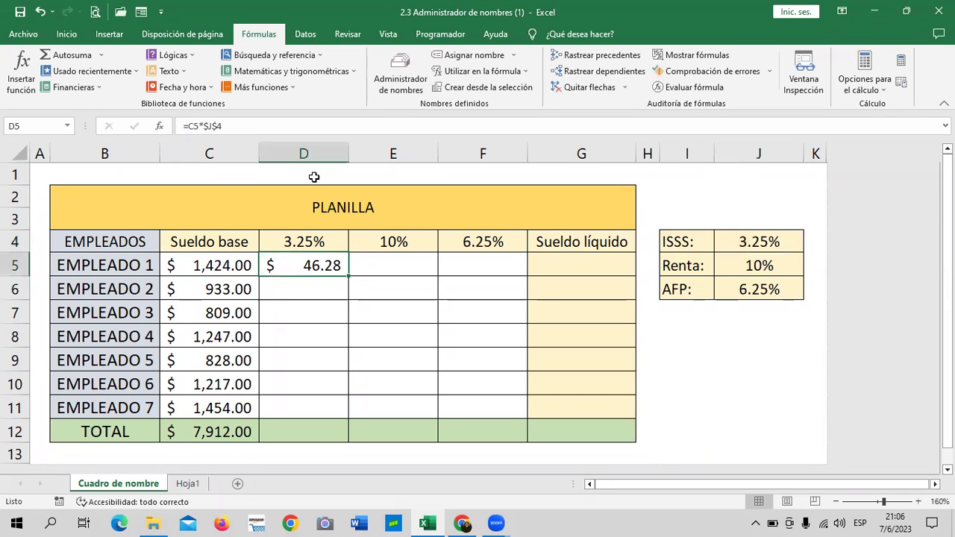
pyautogui.click(333, 121)
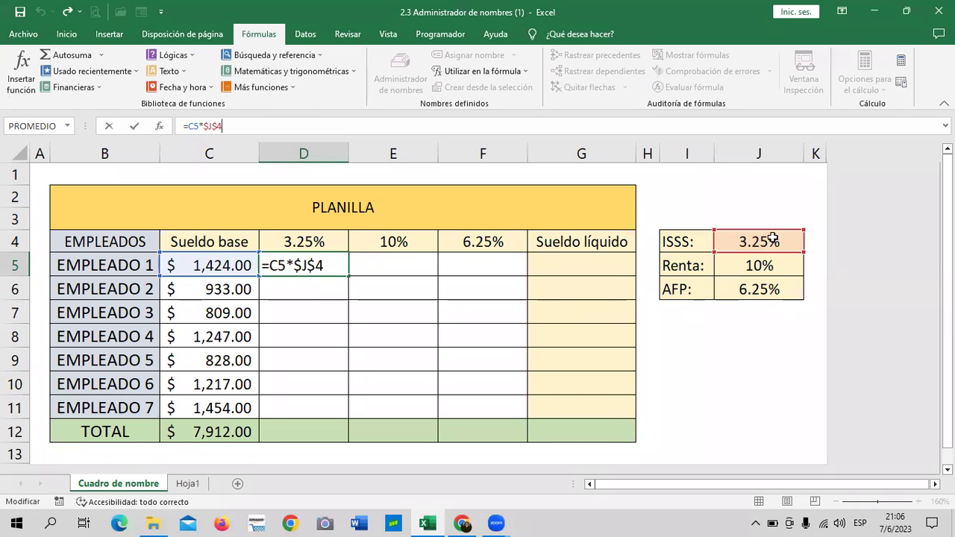
pyautogui.click(521, 329)
pyautogui.click(326, 266)
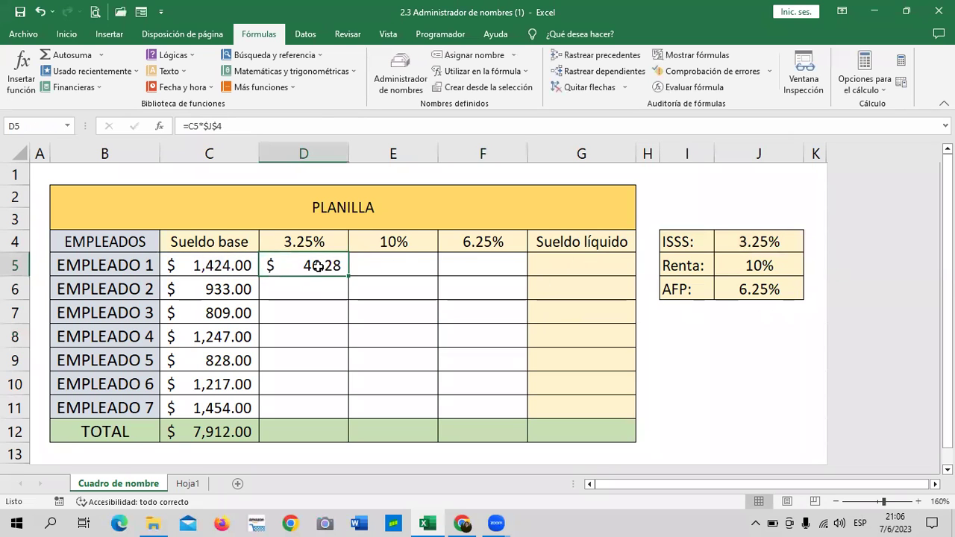
# Fill D5's ISSS formula down to D11 and compare it against the column C base salaries
pyautogui.moveTo(348, 277); pyautogui.dragTo(353, 418)
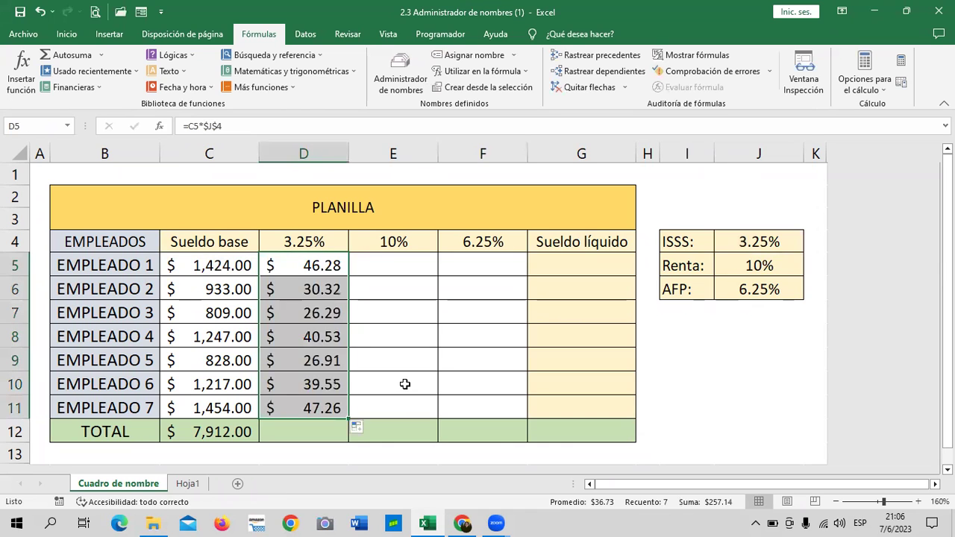
pyautogui.click(423, 403)
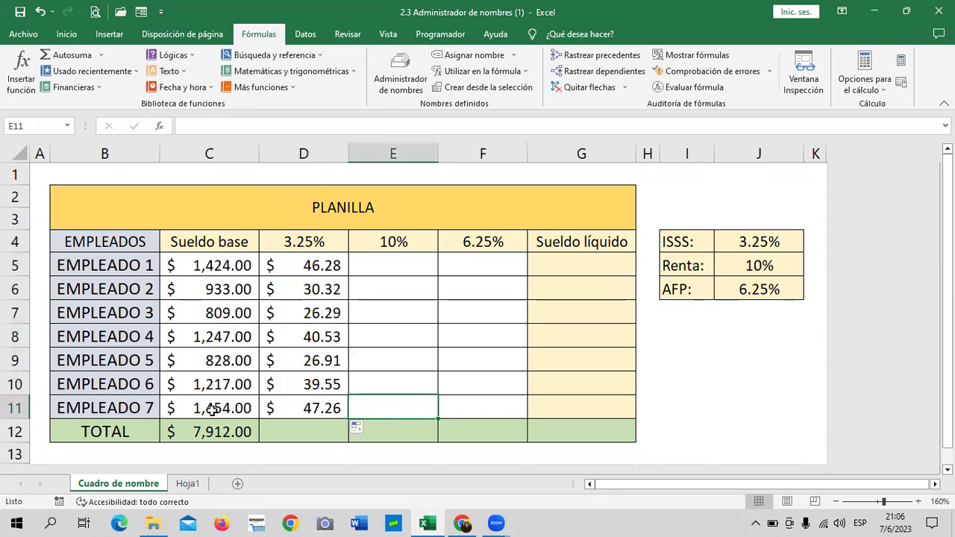
pyautogui.click(218, 375)
pyautogui.click(216, 361)
pyautogui.click(205, 336)
pyautogui.click(196, 309)
pyautogui.click(192, 288)
pyautogui.click(197, 267)
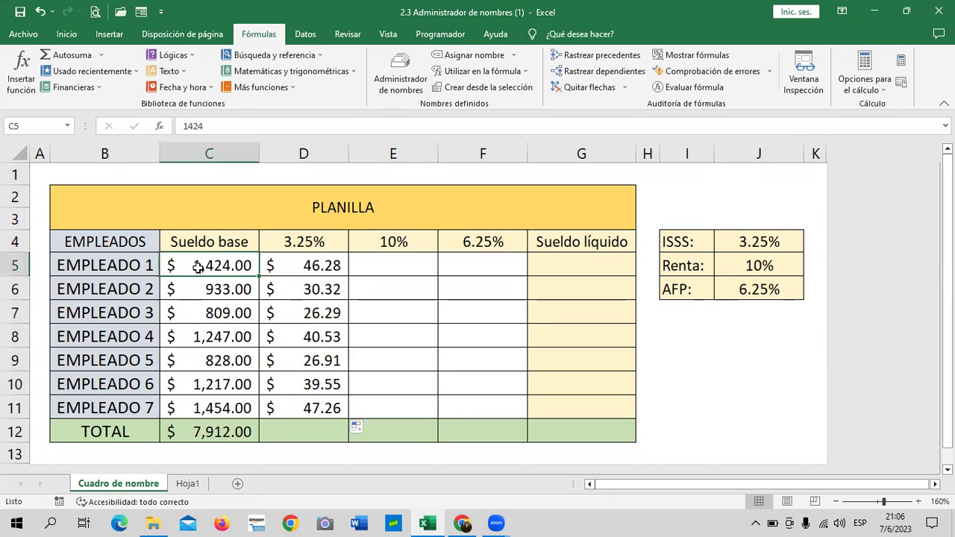
# Check the copied formula in D11, then select D12 for the ISSS total
pyautogui.click(222, 405)
pyautogui.click(302, 409)
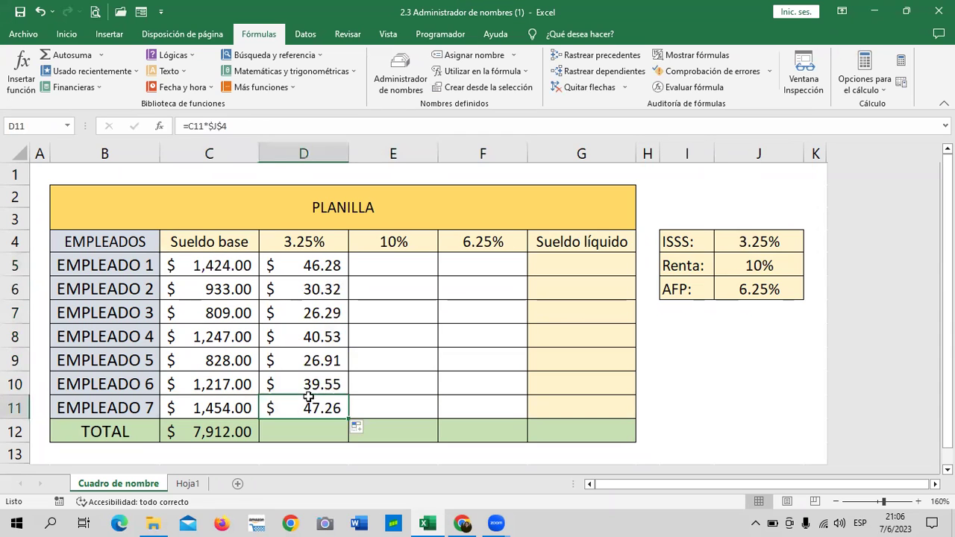
pyautogui.click(301, 337)
pyautogui.click(299, 262)
pyautogui.click(306, 430)
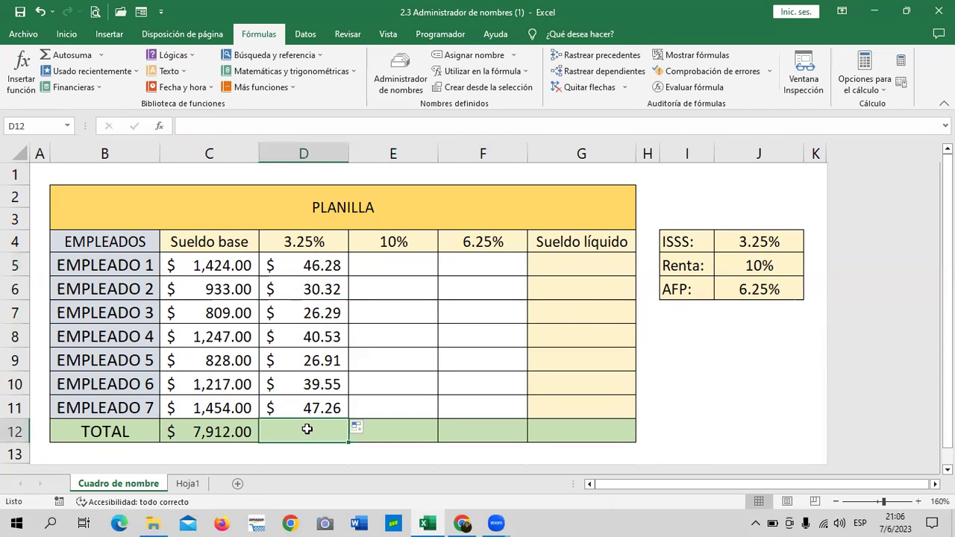
# Enter =SUMA(D5:D11) in D12, totalling the ISSS deductions at $257.14
pyautogui.write('=suma')
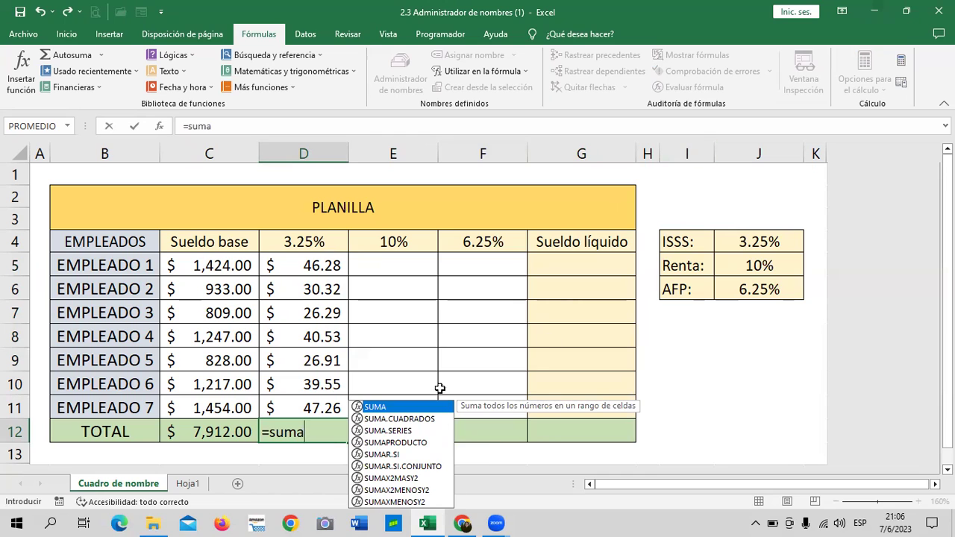
pyautogui.doubleClick(437, 409)
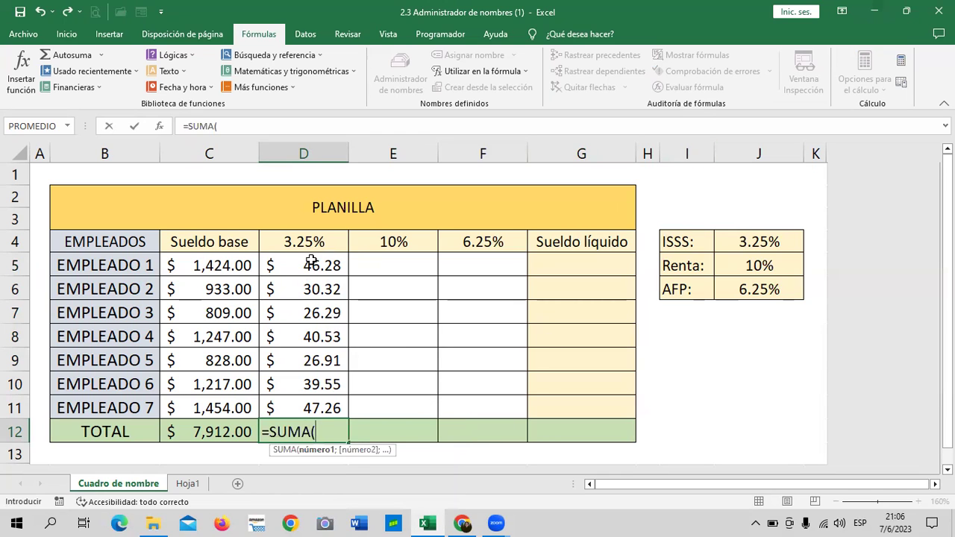
pyautogui.moveTo(306, 268); pyautogui.dragTo(313, 407)
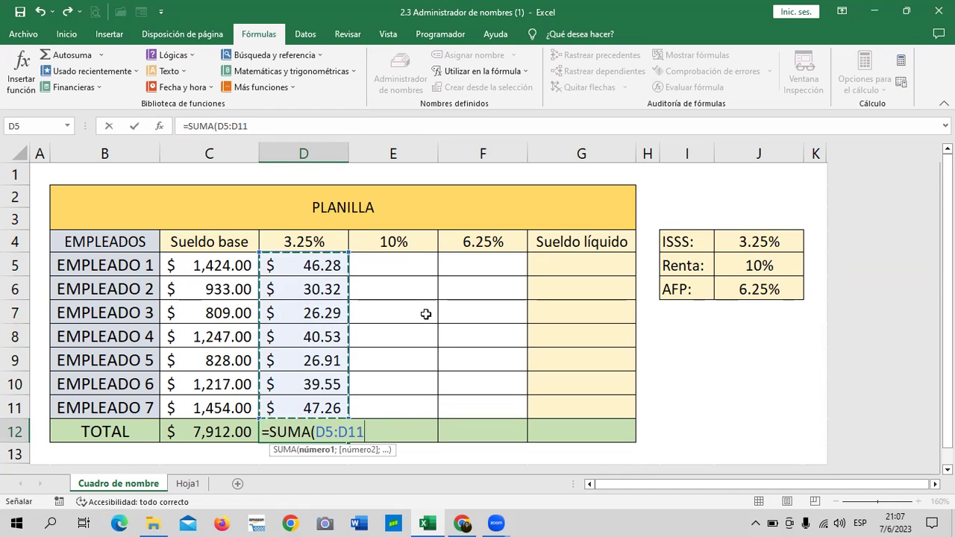
pyautogui.write(')')
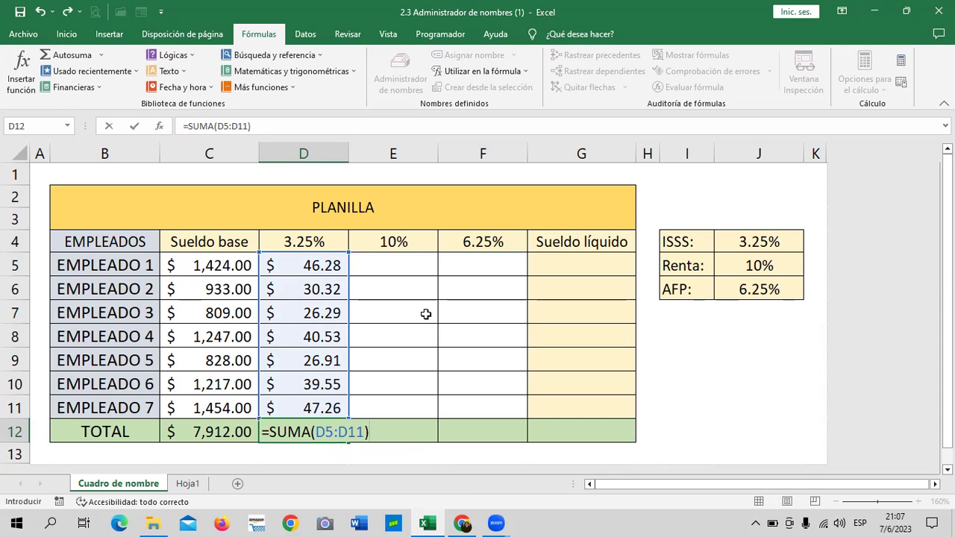
pyautogui.press('Return')
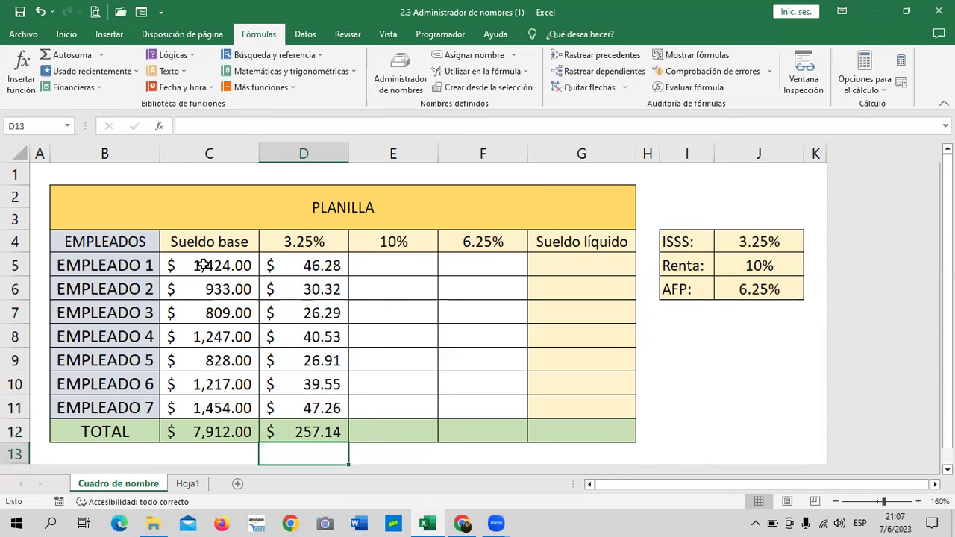
# Reopen D12's total formula to verify it unchanged and compare with the base salary total
pyautogui.click(415, 428)
pyautogui.click(309, 425)
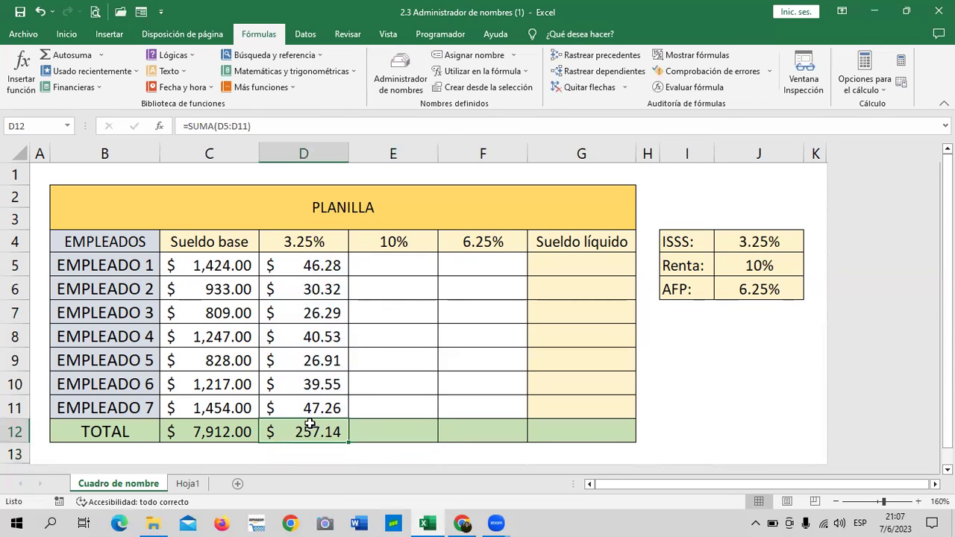
pyautogui.click(381, 121)
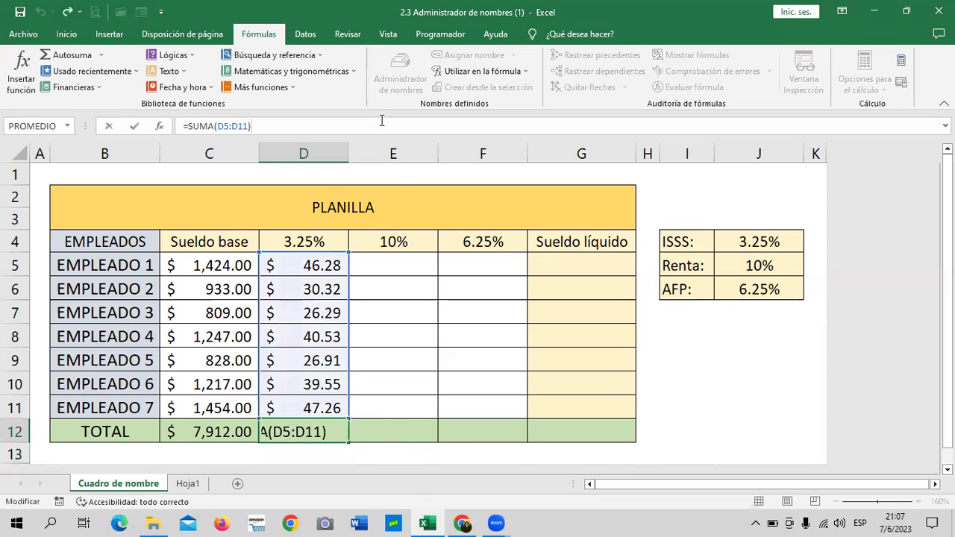
pyautogui.click(353, 415)
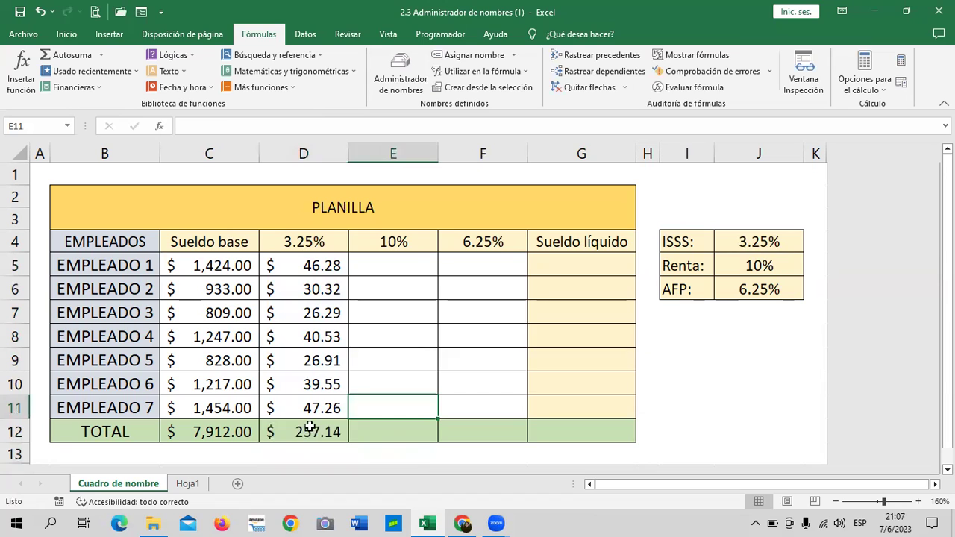
pyautogui.click(312, 433)
pyautogui.click(319, 124)
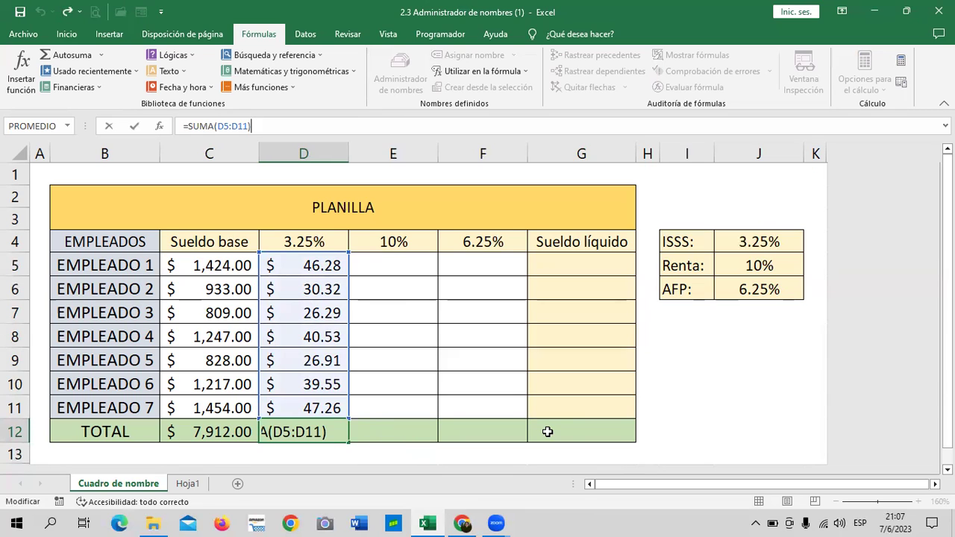
pyautogui.press('Return')
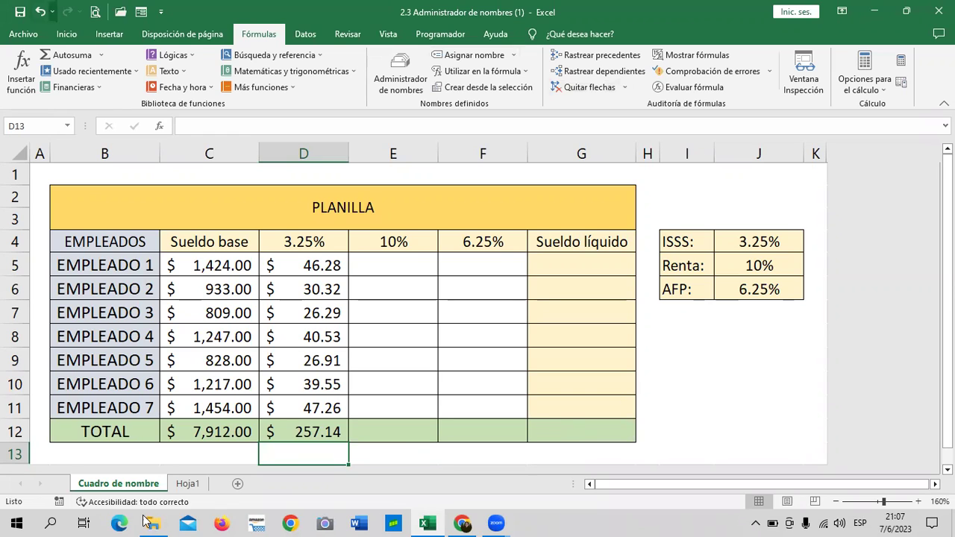
pyautogui.click(384, 455)
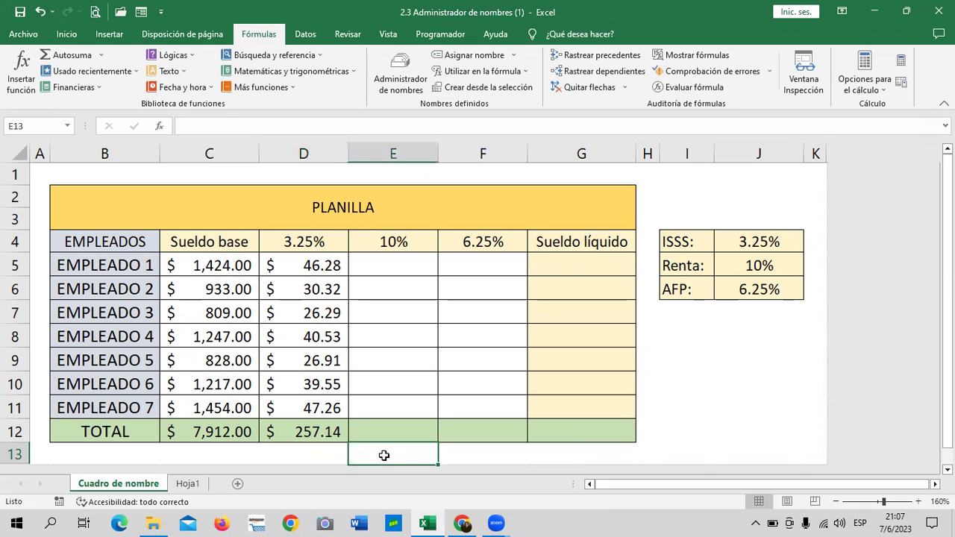
pyautogui.click(702, 411)
pyautogui.click(326, 432)
pyautogui.click(223, 432)
pyautogui.click(305, 433)
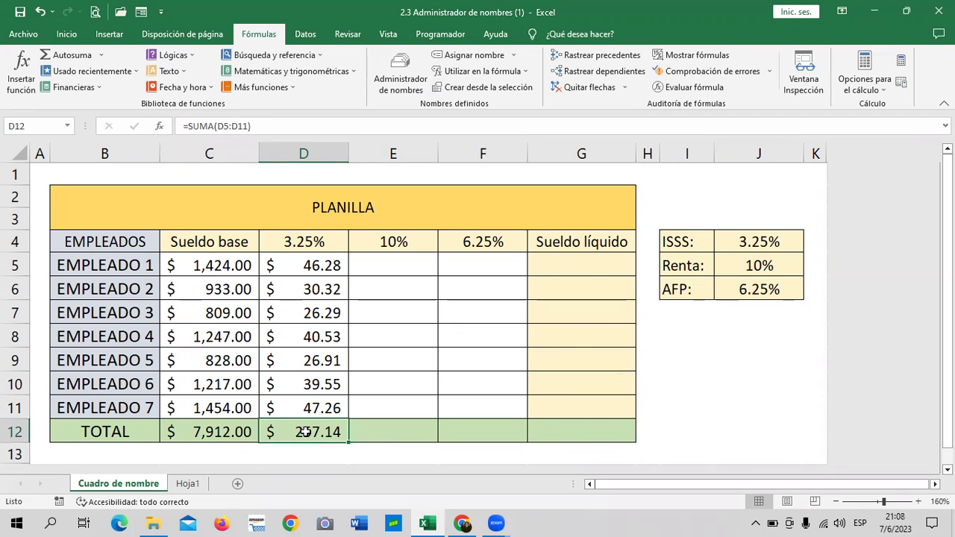
# In E5, start Empleado 1's Renta formula as base salary C5 times the rate in J5
pyautogui.click(403, 266)
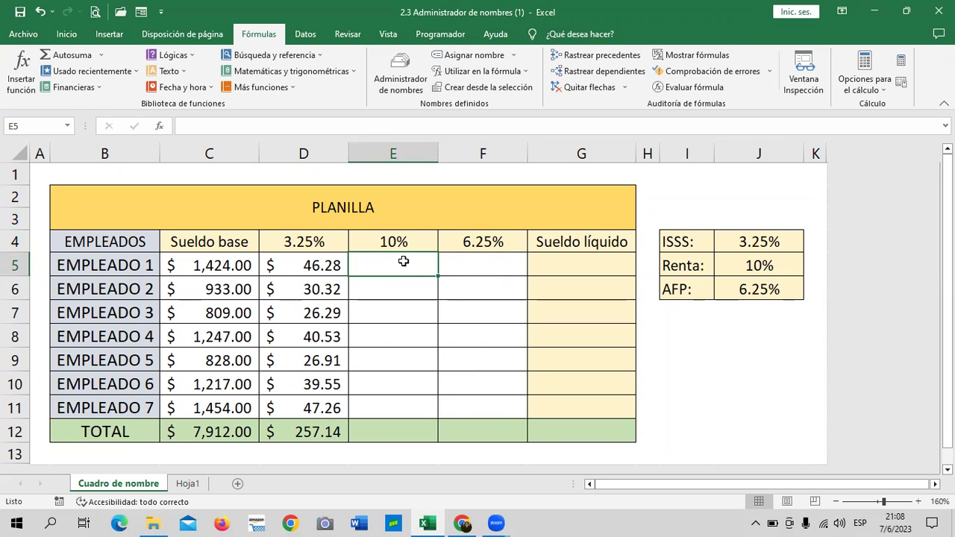
pyautogui.click(489, 261)
pyautogui.moveTo(392, 265); pyautogui.dragTo(382, 414)
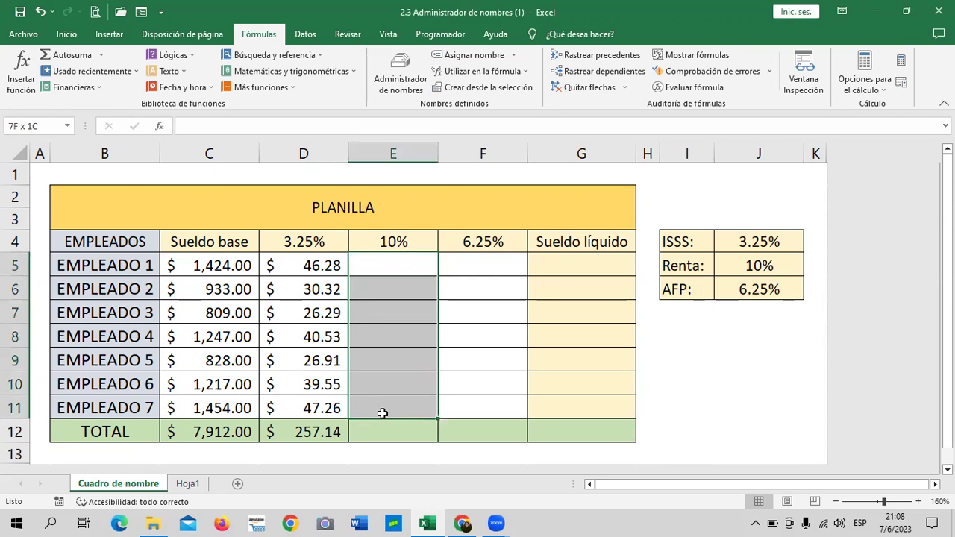
pyautogui.click(499, 386)
pyautogui.click(390, 258)
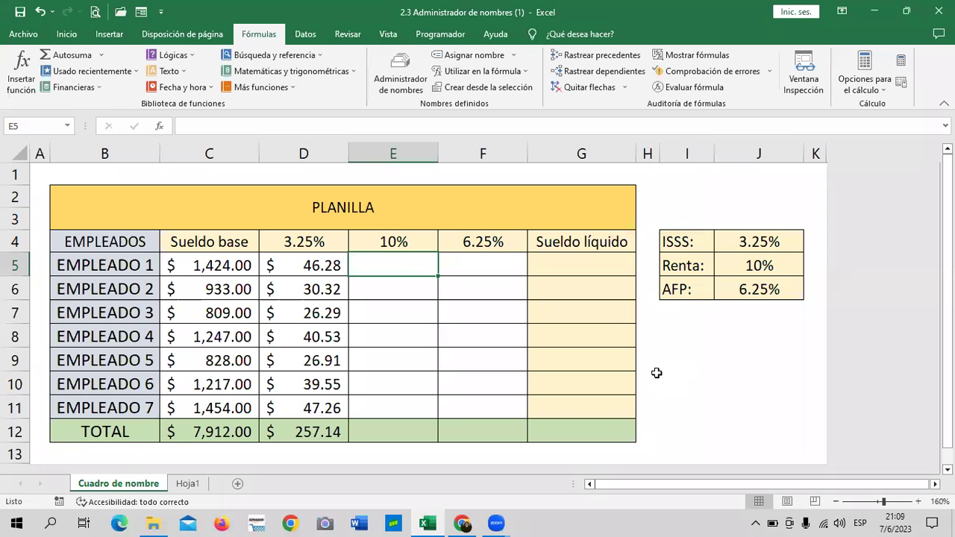
pyautogui.write('=')
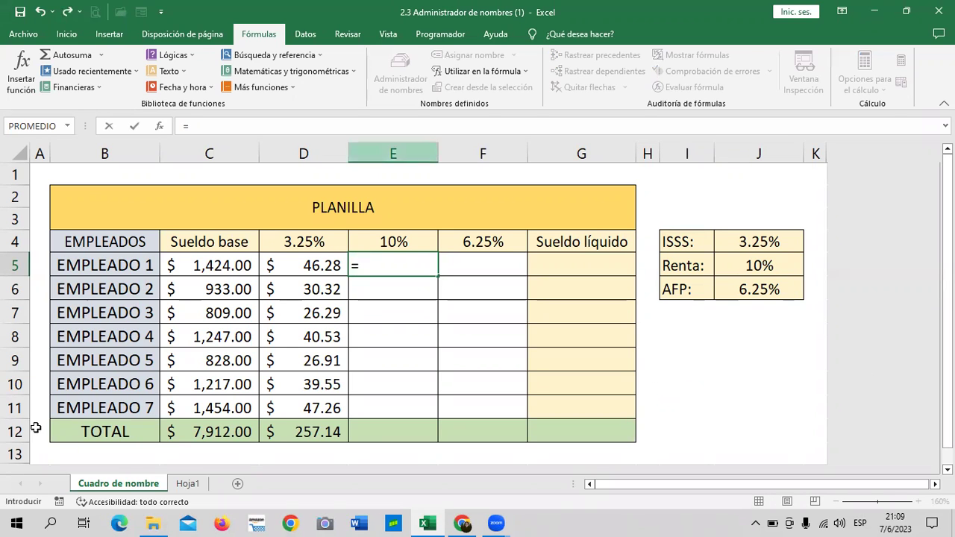
pyautogui.click(201, 267)
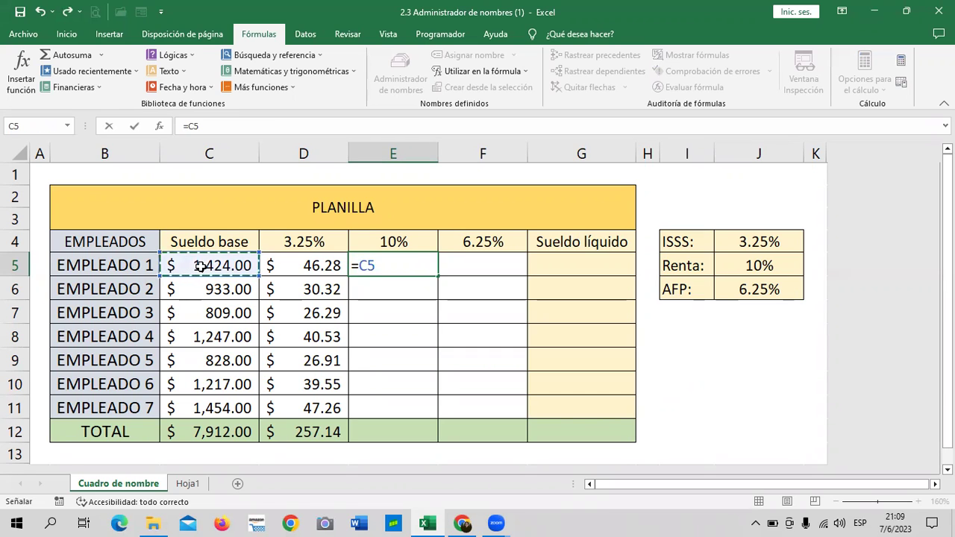
pyautogui.write('*')
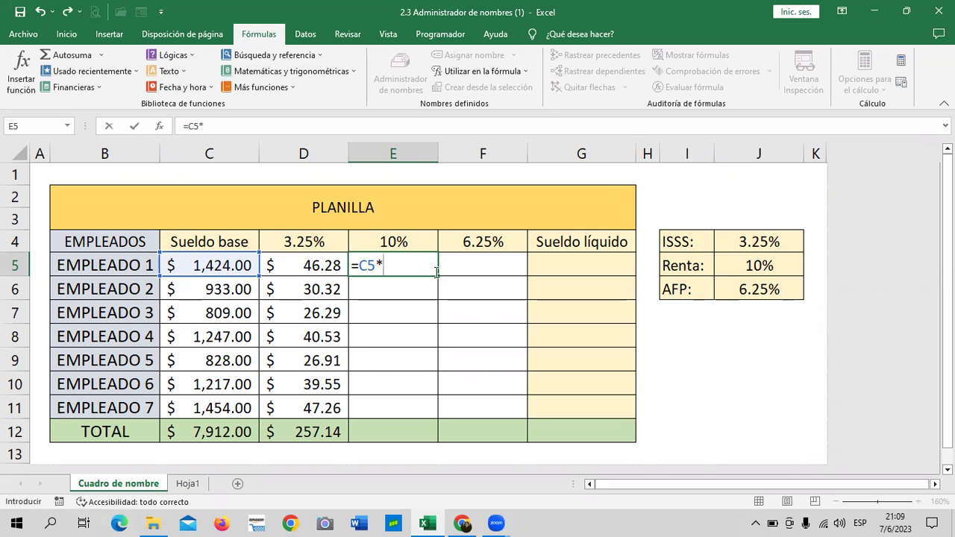
pyautogui.click(756, 262)
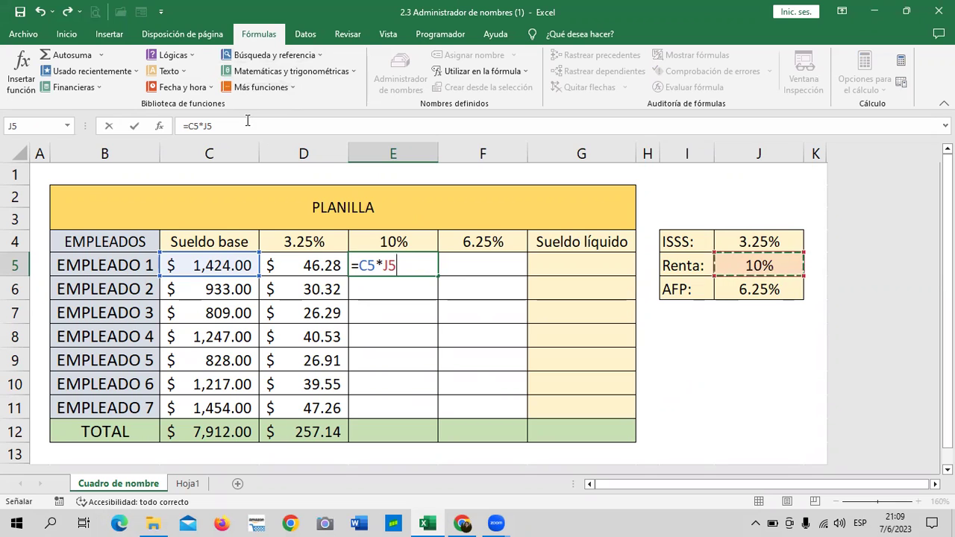
# Lock the rate reference so E5 reads =C5*$J$5, giving $142.40
pyautogui.click(207, 126)
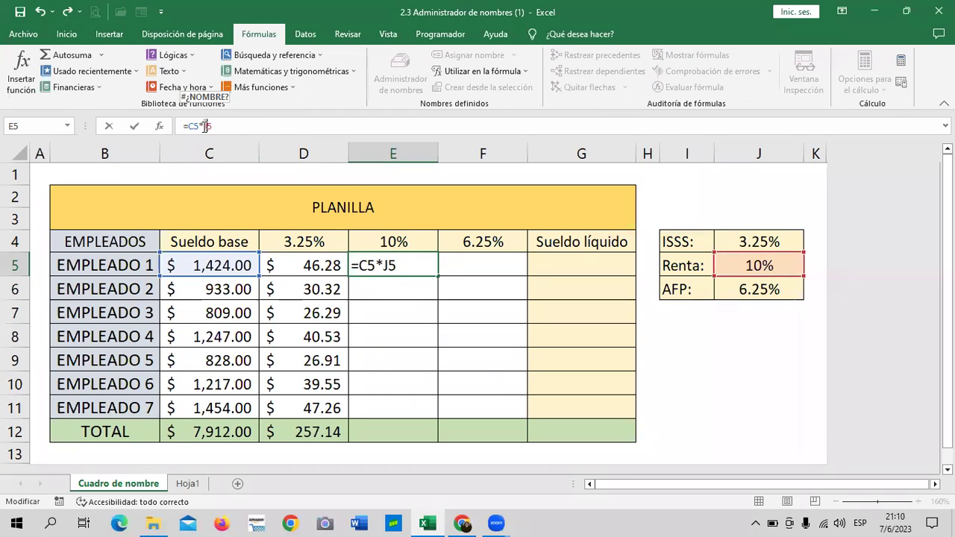
pyautogui.write('$')
pyautogui.press('Right')
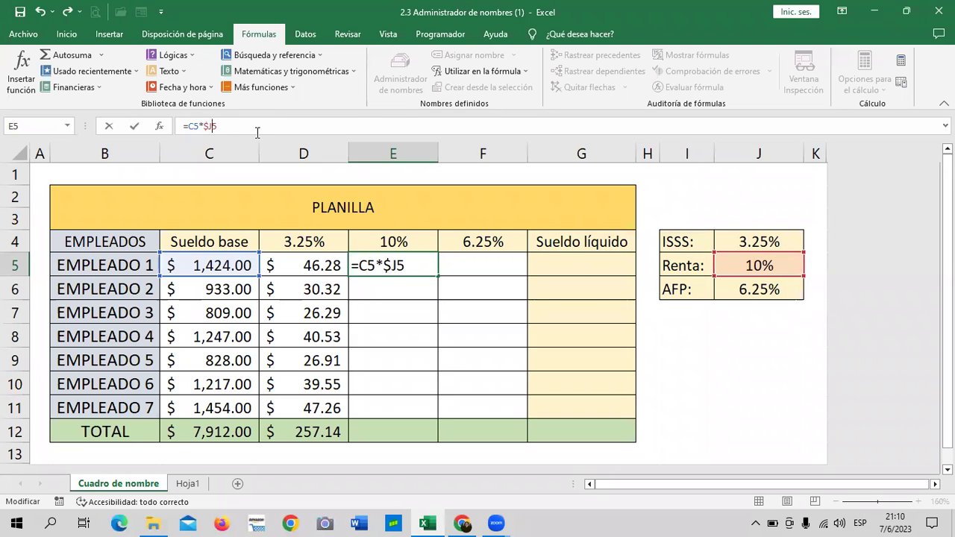
pyautogui.write('$')
pyautogui.press('Return')
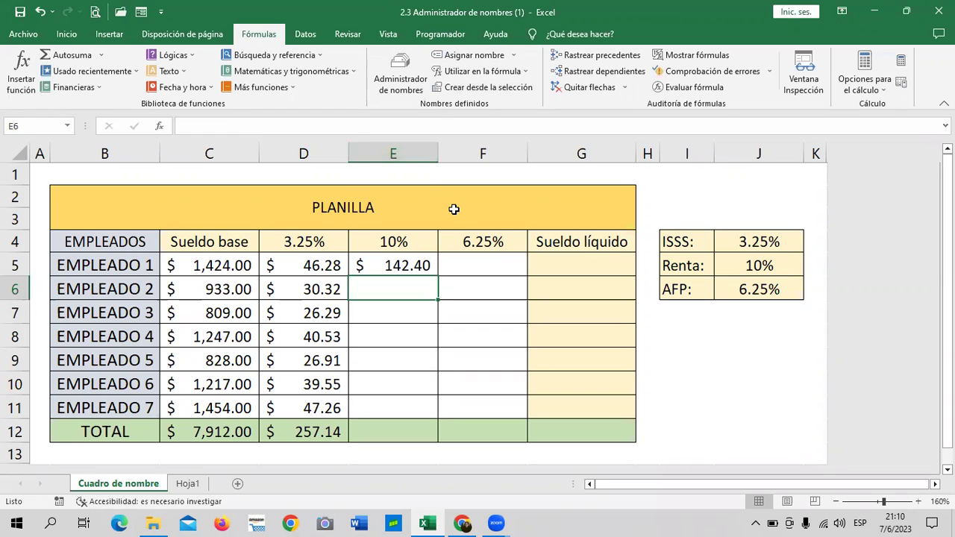
pyautogui.press('XF86AudioRaiseVolume')
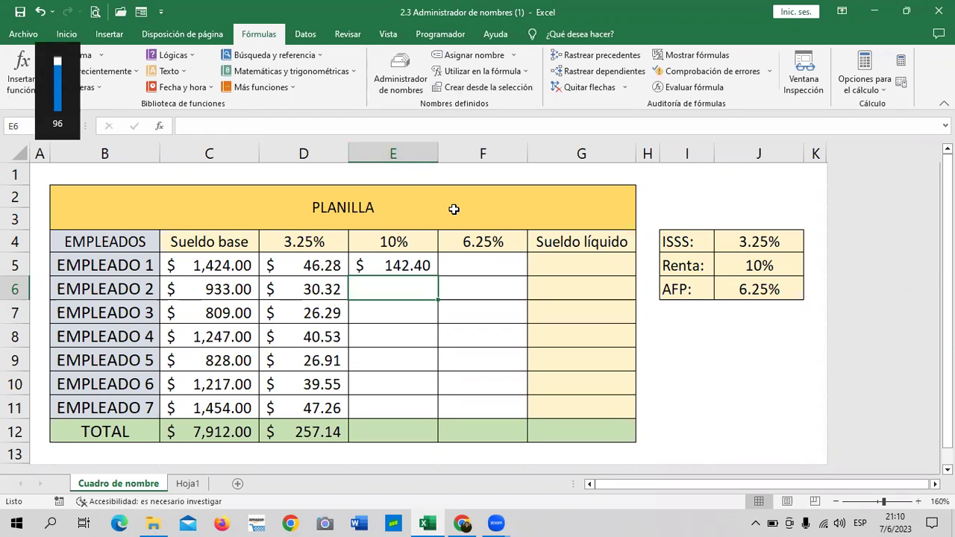
pyautogui.press('XF86AudioLowerVolume')
pyautogui.press('XF86AudioLowerVolume')
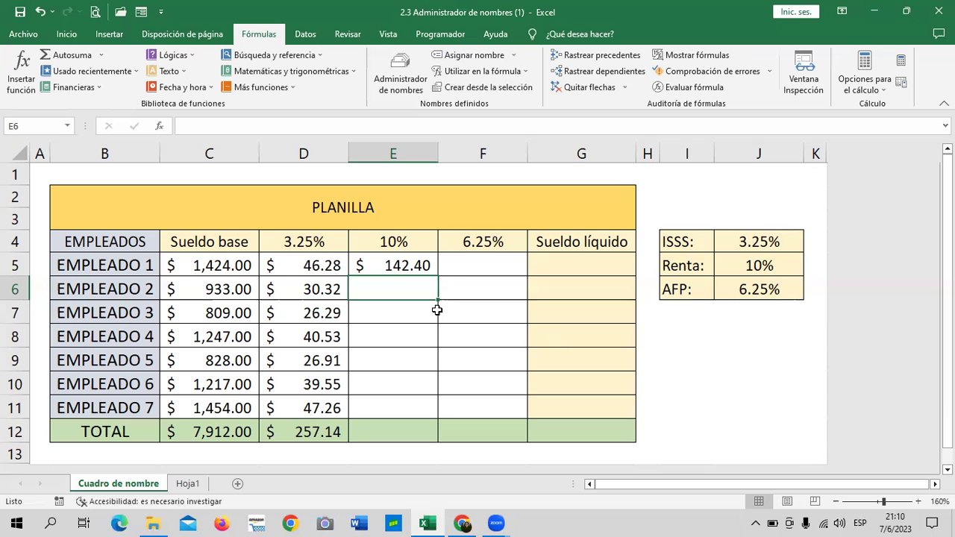
pyautogui.click(400, 265)
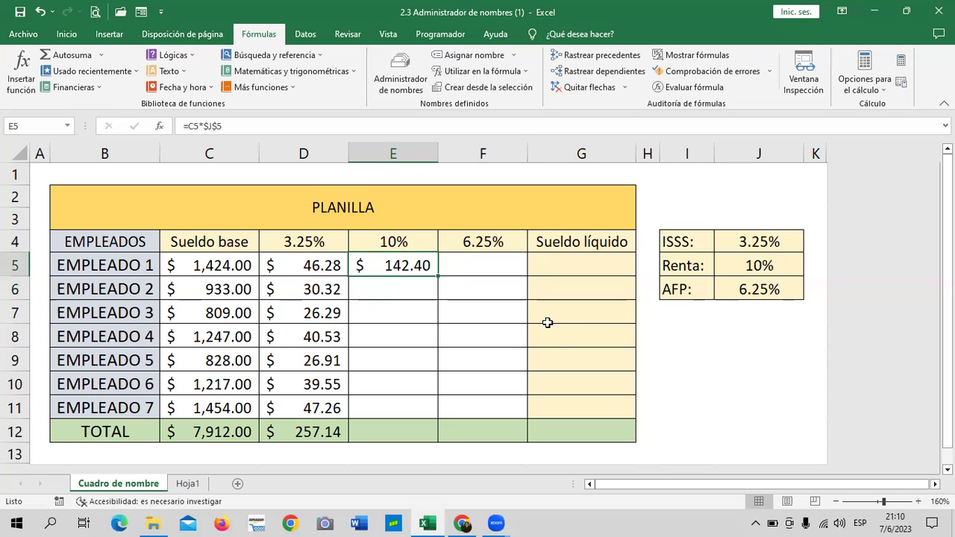
pyautogui.press('Down')
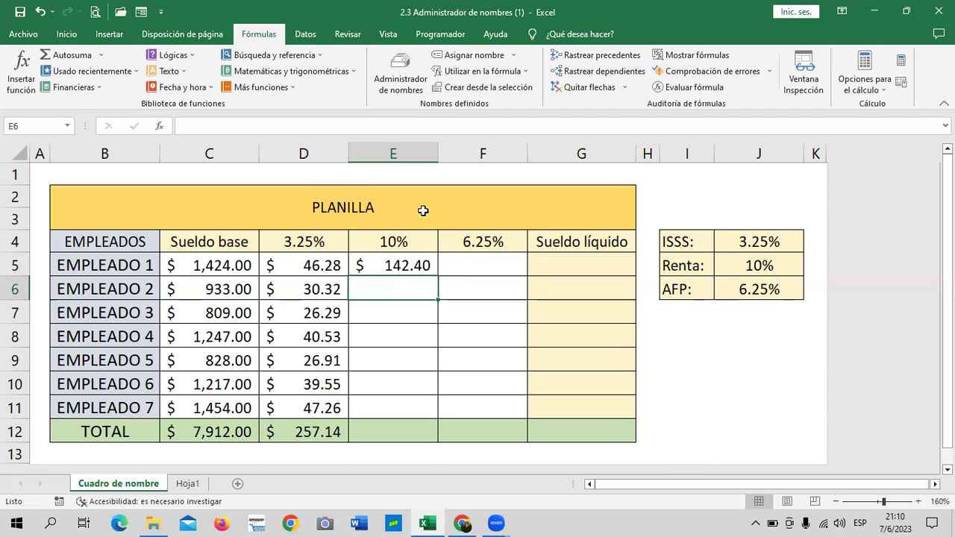
pyautogui.click(397, 263)
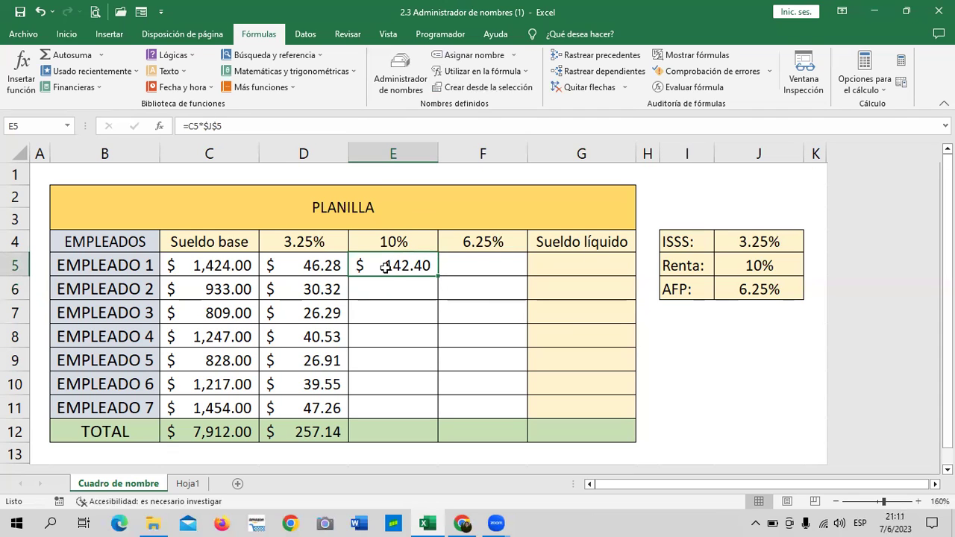
# Replace the 3.25%, 10% and 6.25% headings in D4:F4 with ISSS, RENTA and AFP
pyautogui.click(327, 242)
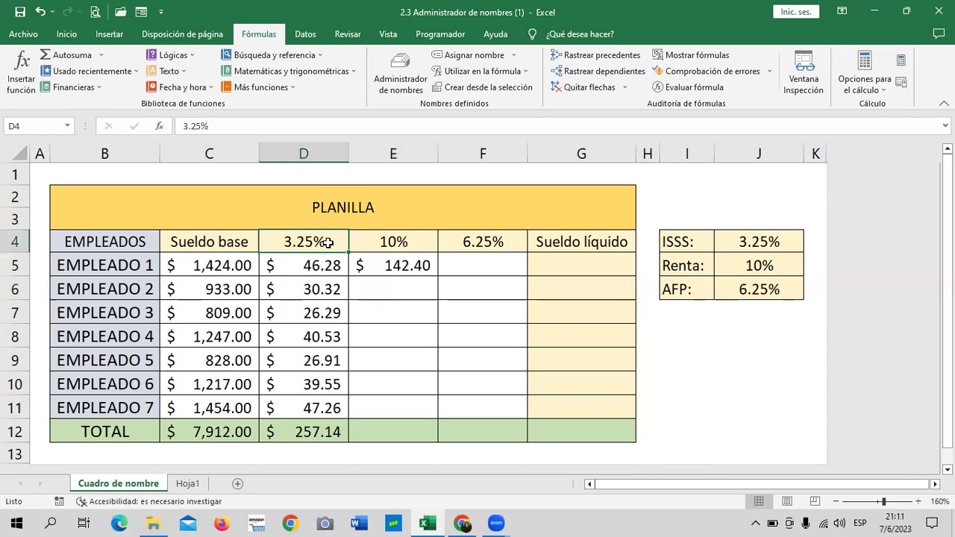
pyautogui.write('i')
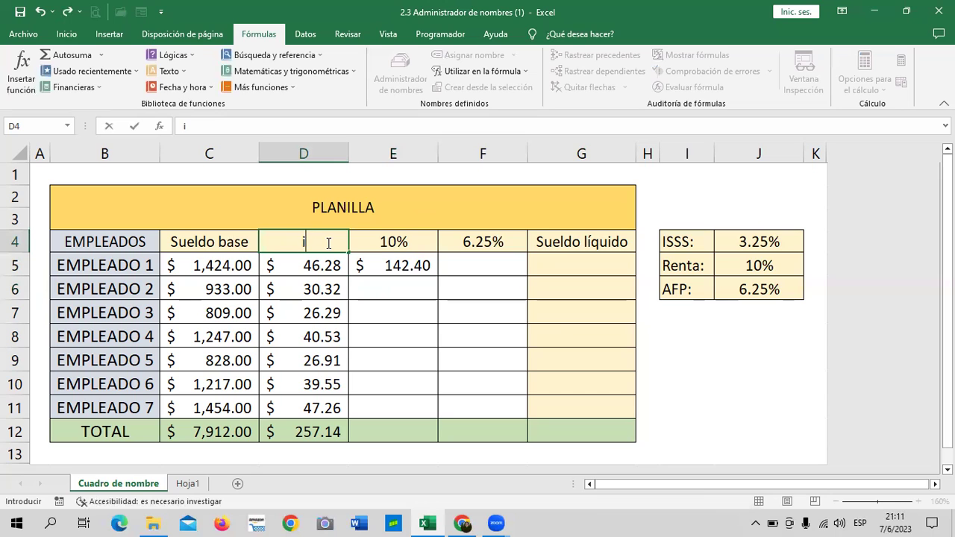
pyautogui.press('capslock')
pyautogui.press('BackSpace')
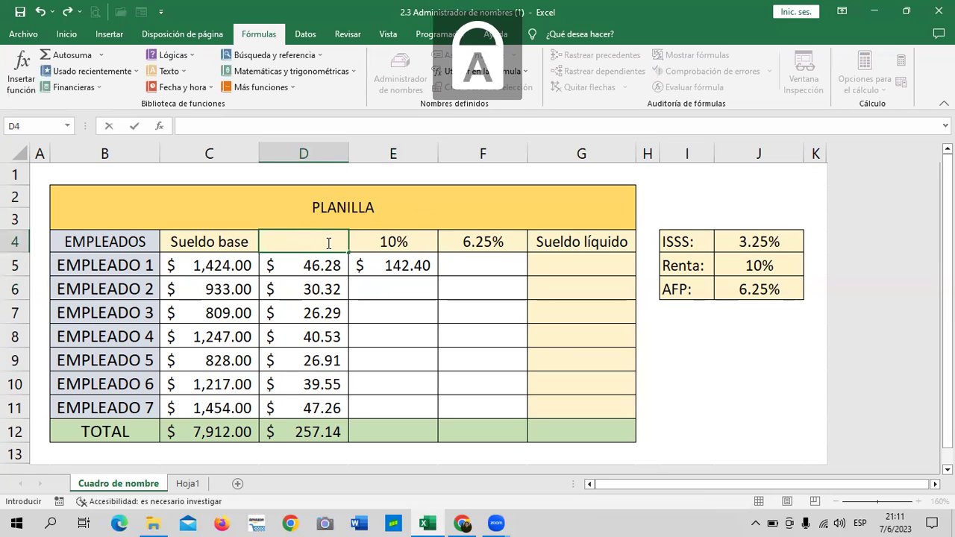
pyautogui.write('ISSS')
pyautogui.click(407, 239)
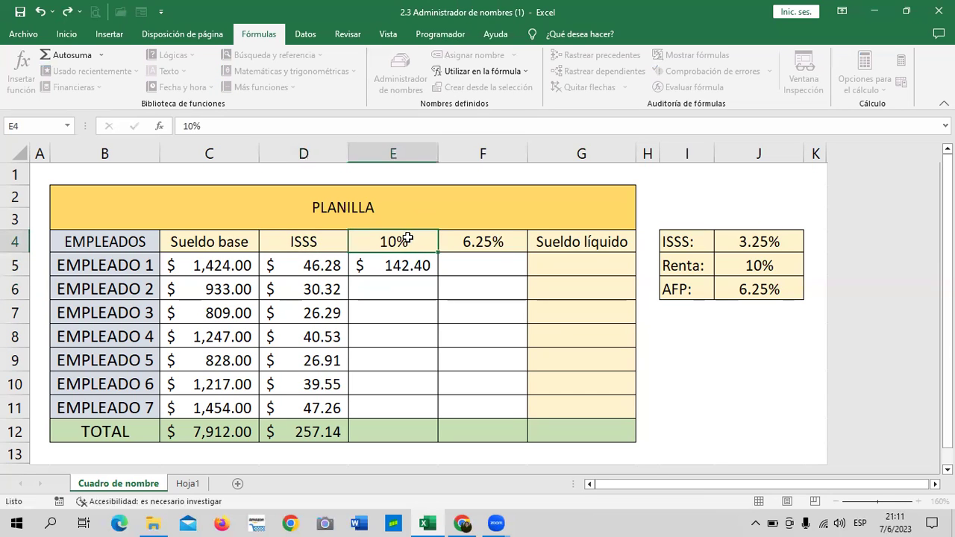
pyautogui.press('BackSpace')
pyautogui.write('RENTA')
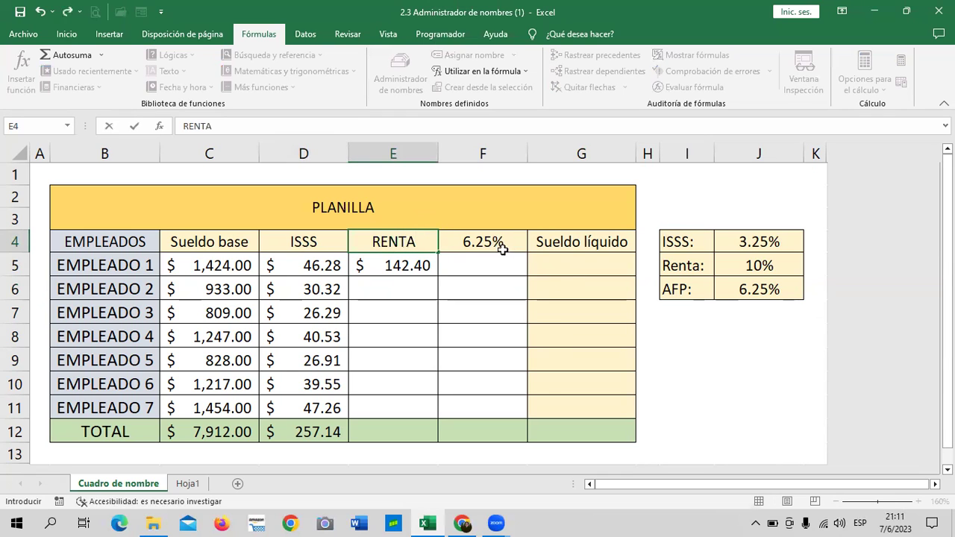
pyautogui.click(502, 249)
pyautogui.write('AFP')
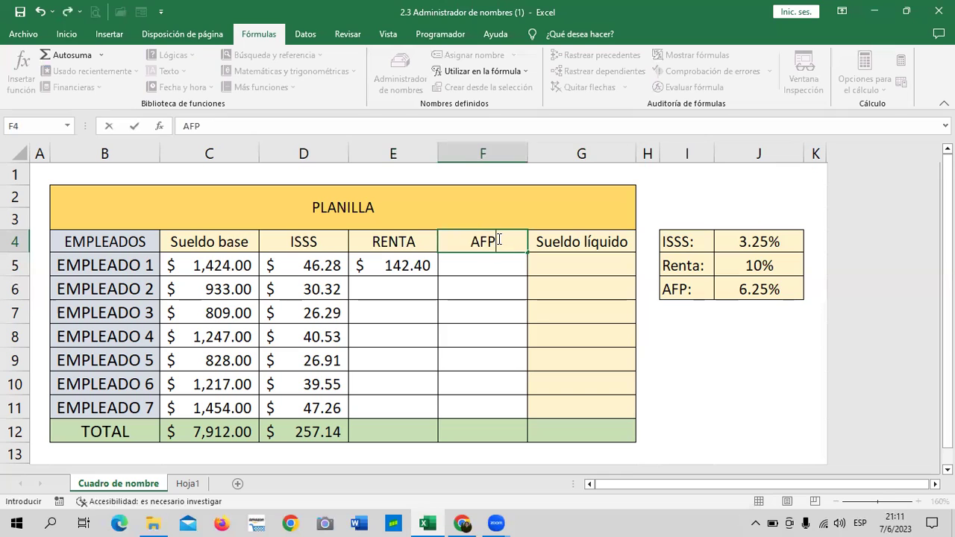
pyautogui.press('Return')
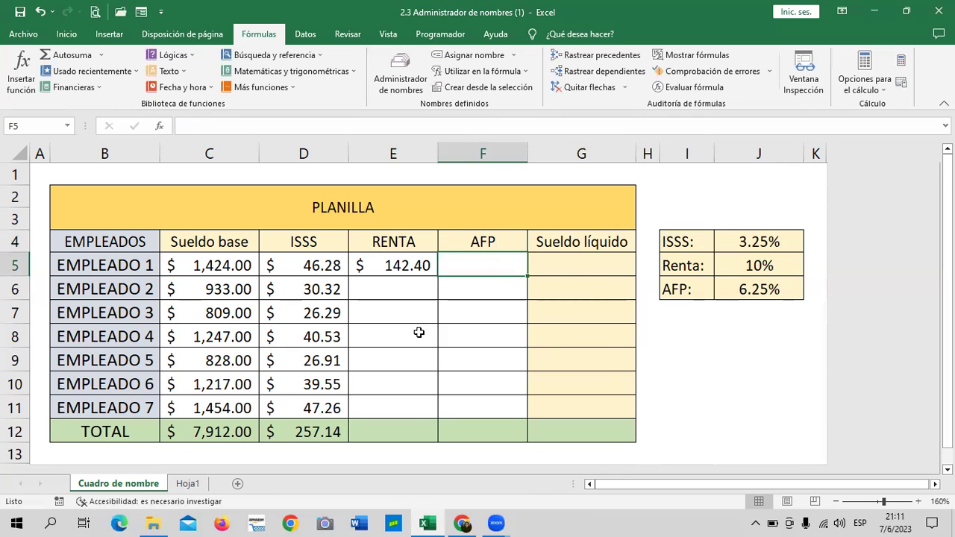
# Copy E5's RENTA formula down to E11 and check E11's formula, giving $80.90 to $145.40
pyautogui.click(401, 268)
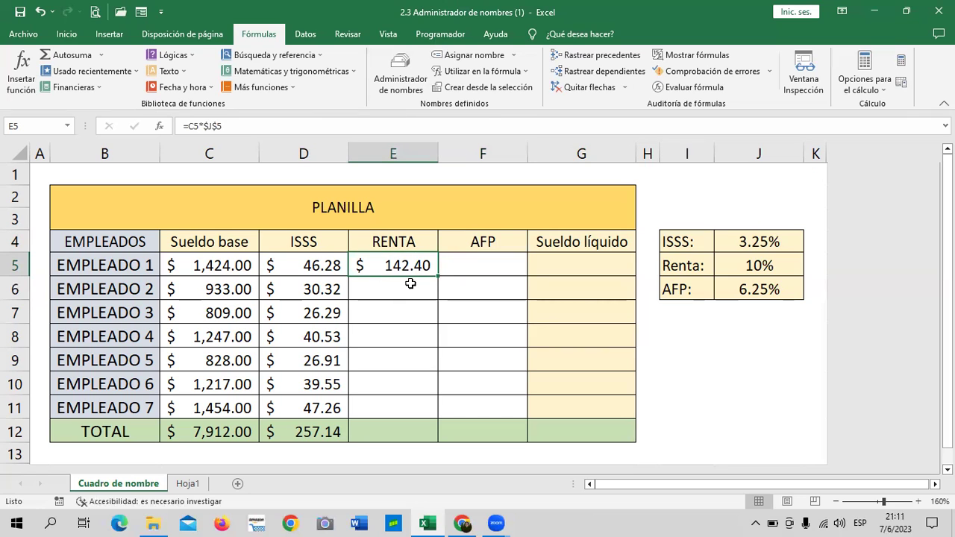
pyautogui.moveTo(439, 276); pyautogui.dragTo(439, 411)
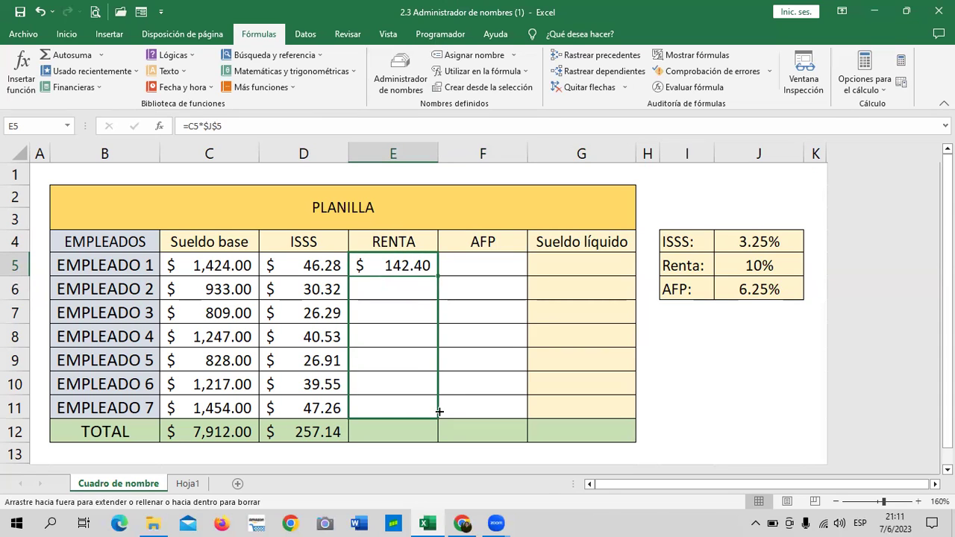
pyautogui.click(466, 405)
pyautogui.click(384, 407)
pyautogui.click(421, 126)
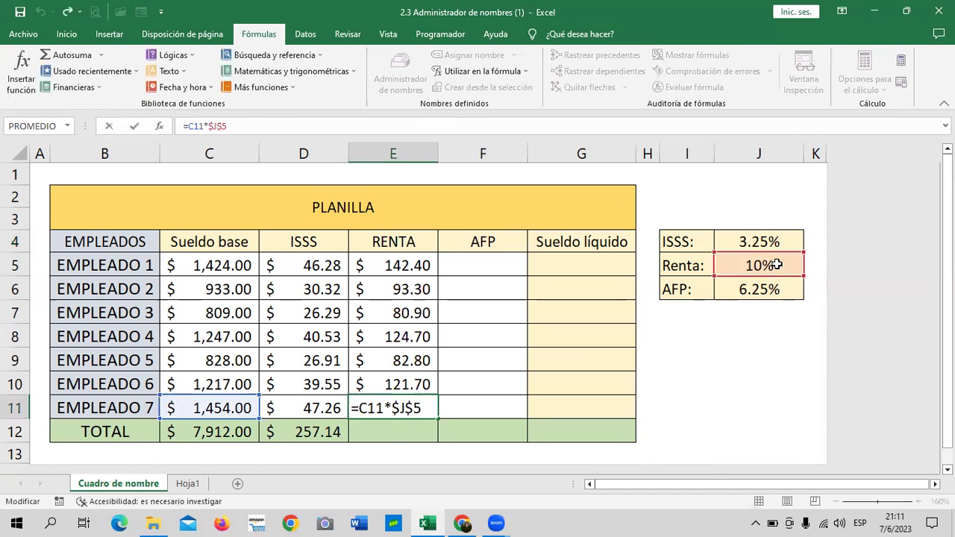
pyautogui.press('Return')
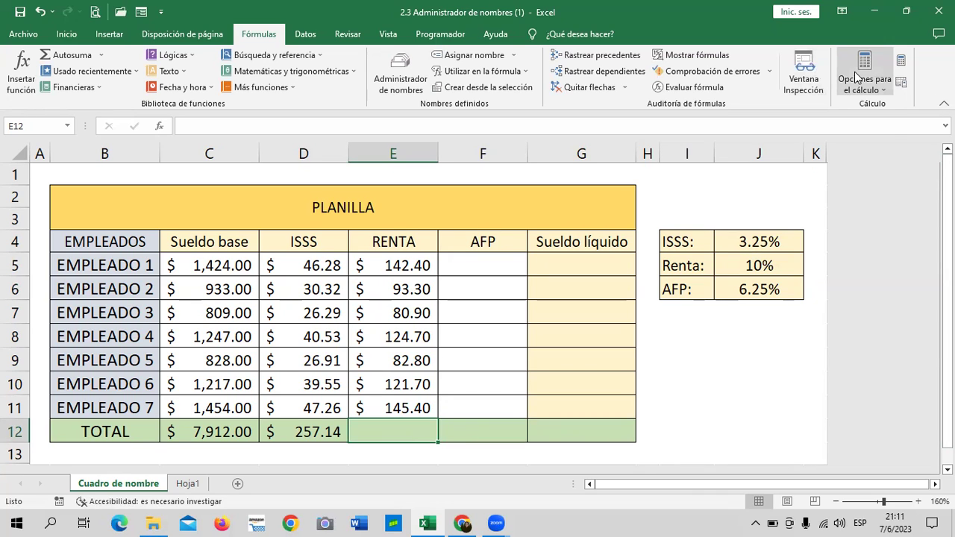
pyautogui.click(66, 35)
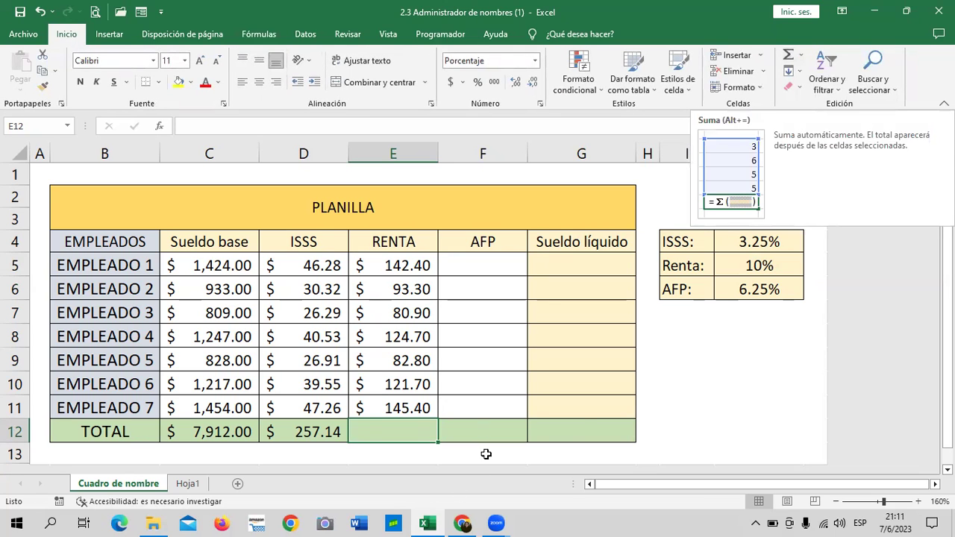
pyautogui.click(579, 426)
pyautogui.click(412, 432)
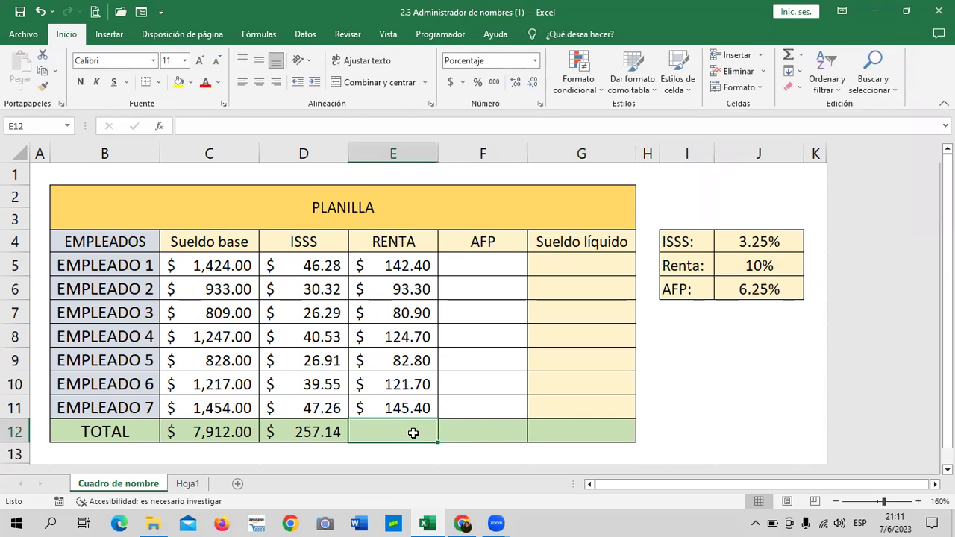
pyautogui.click(318, 432)
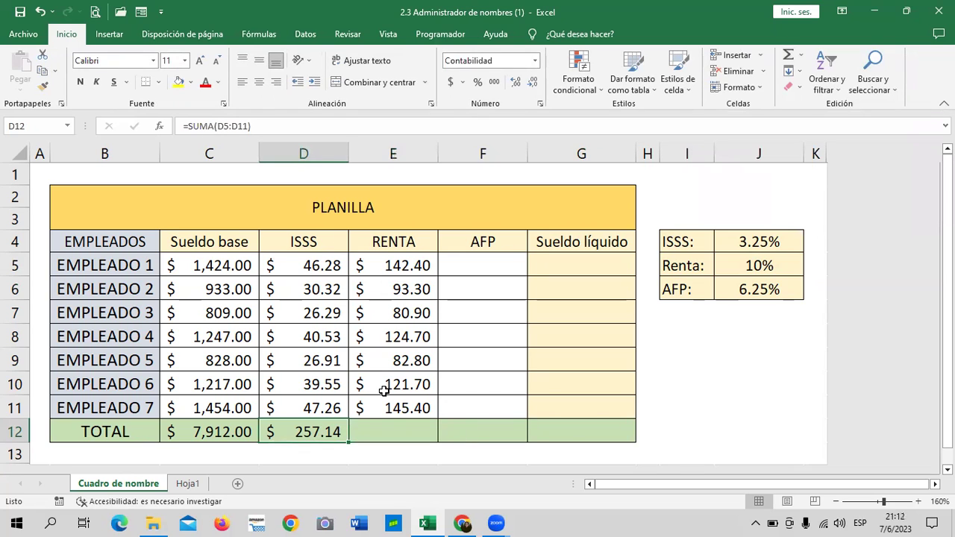
pyautogui.click(388, 433)
pyautogui.click(474, 432)
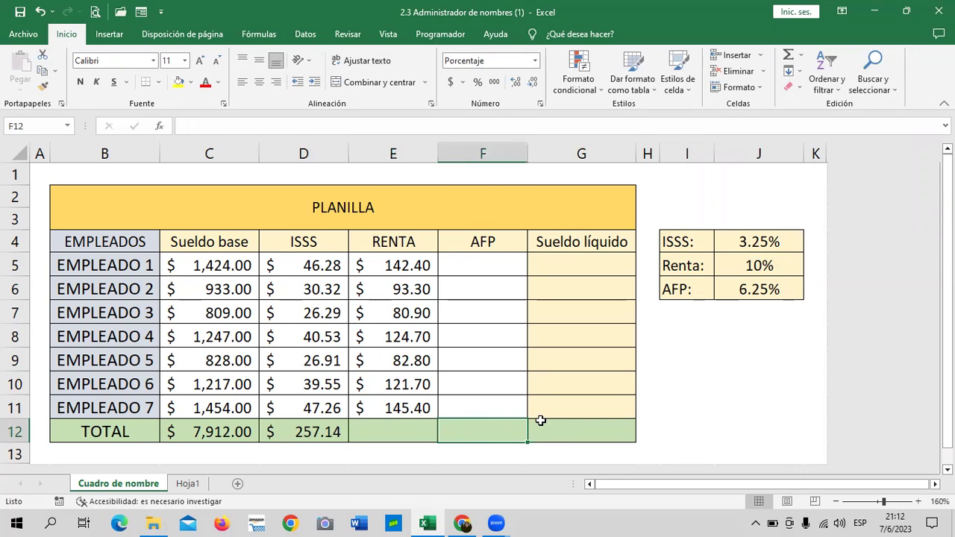
pyautogui.click(591, 430)
pyautogui.click(323, 432)
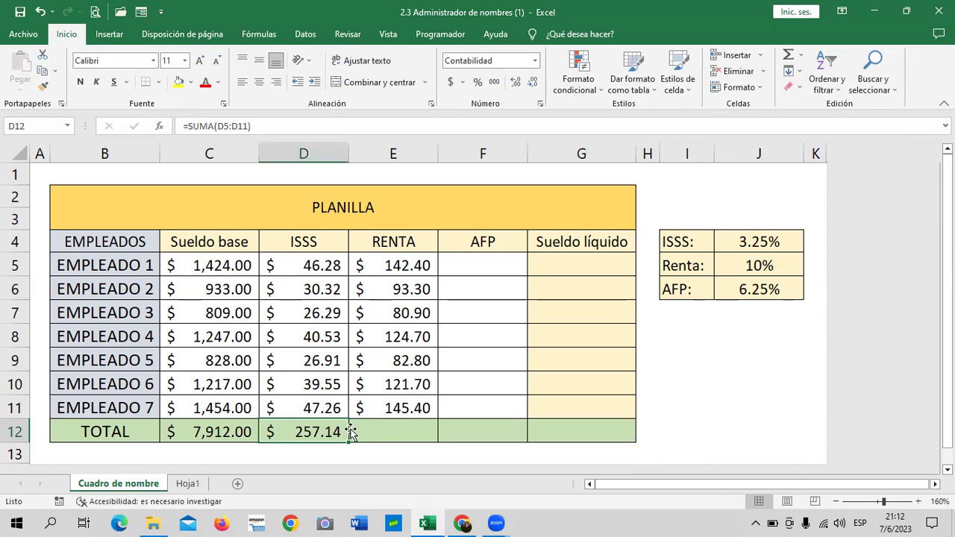
pyautogui.click(384, 426)
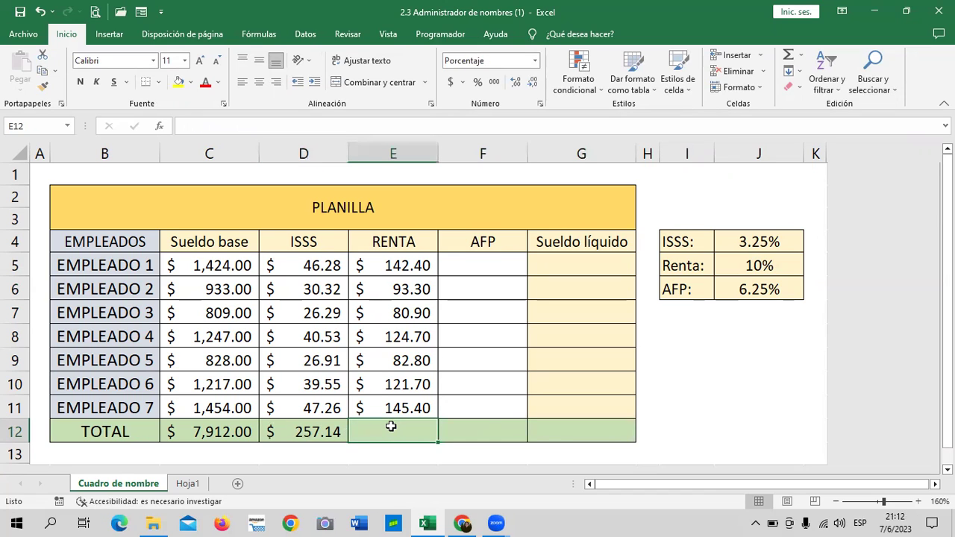
pyautogui.click(789, 56)
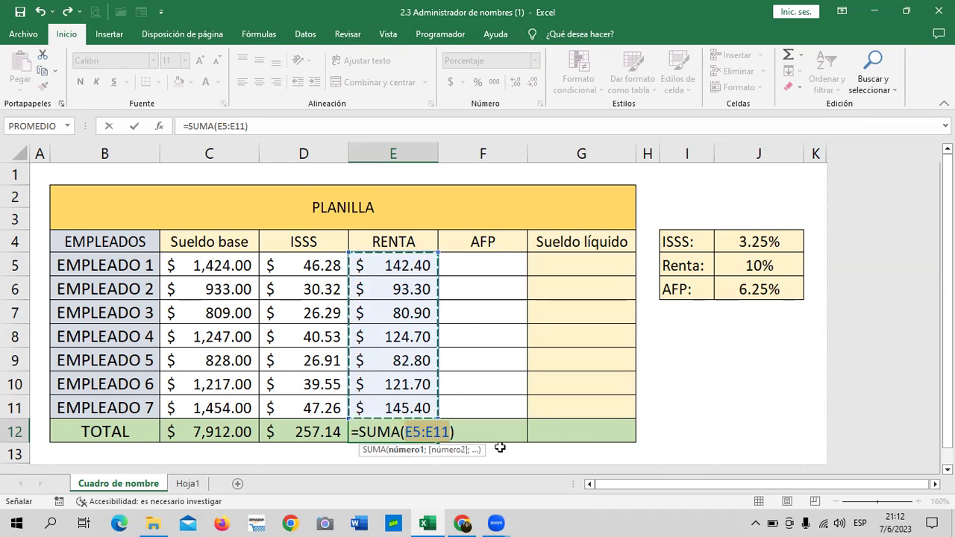
pyautogui.press('Return')
pyautogui.click(474, 425)
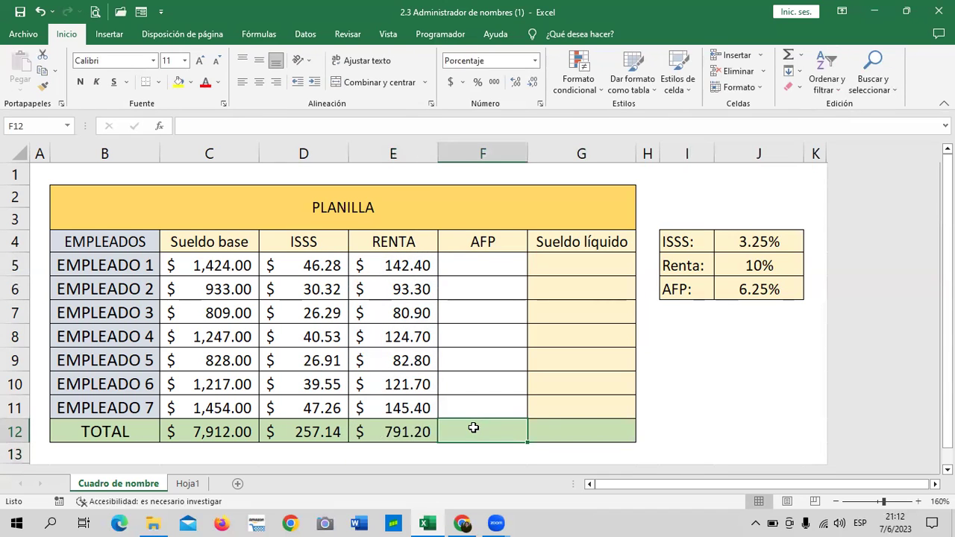
pyautogui.click(403, 428)
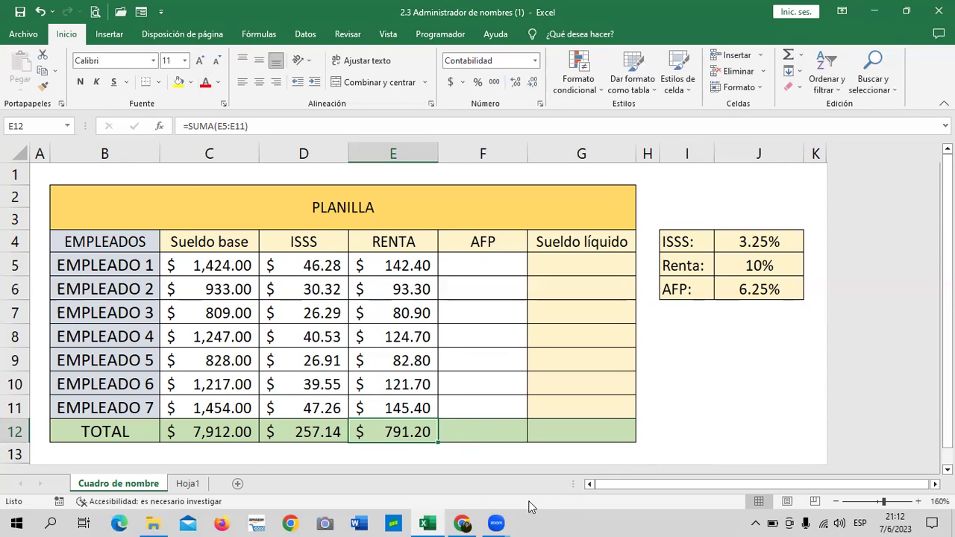
pyautogui.click(319, 431)
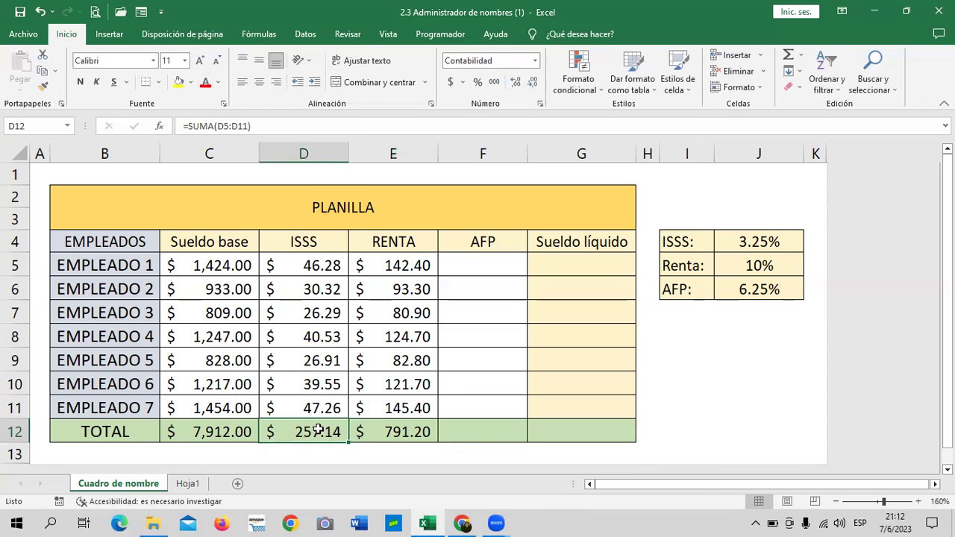
pyautogui.click(390, 433)
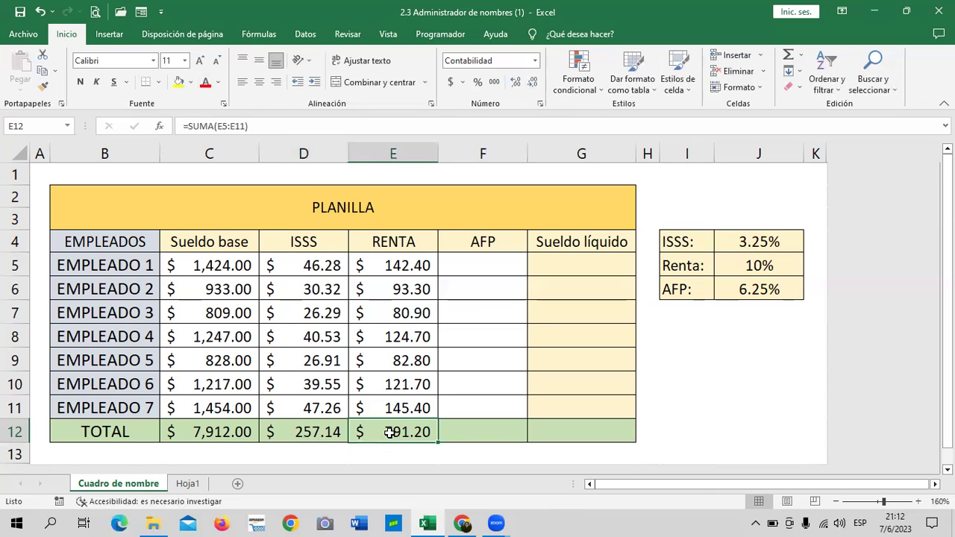
pyautogui.click(323, 431)
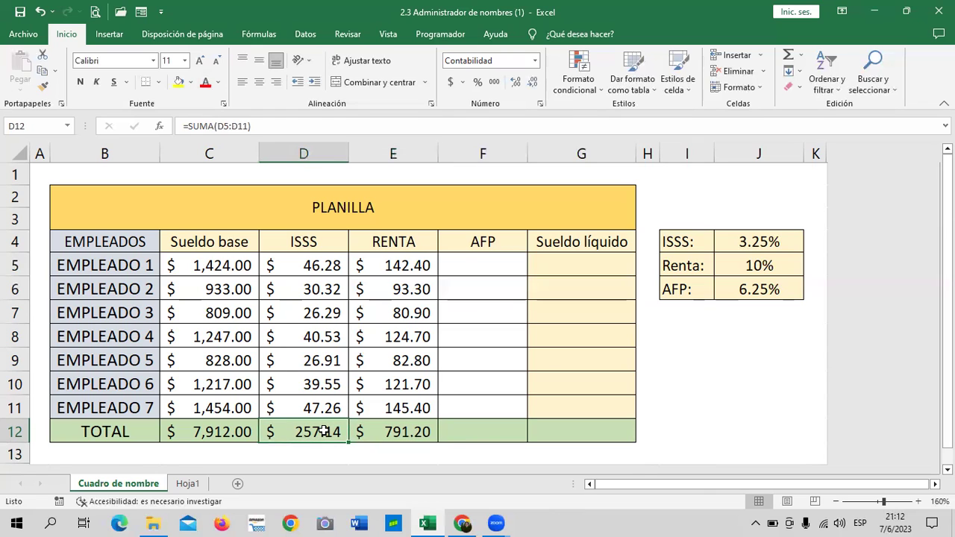
pyautogui.click(382, 431)
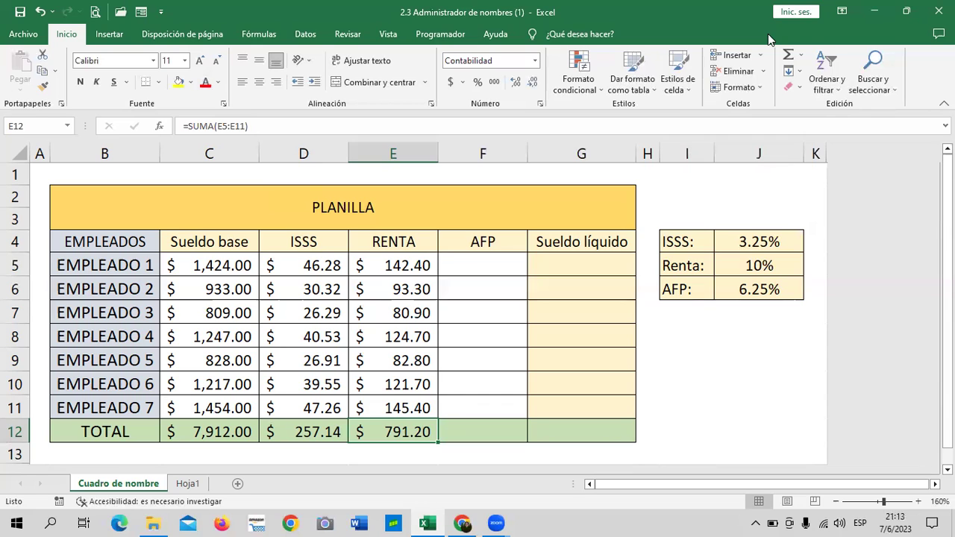
pyautogui.click(466, 401)
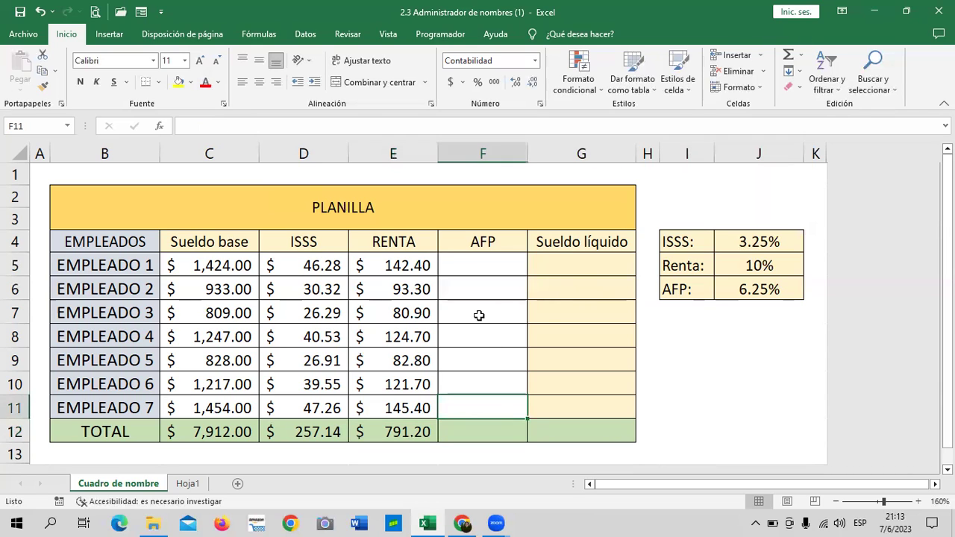
pyautogui.click(474, 265)
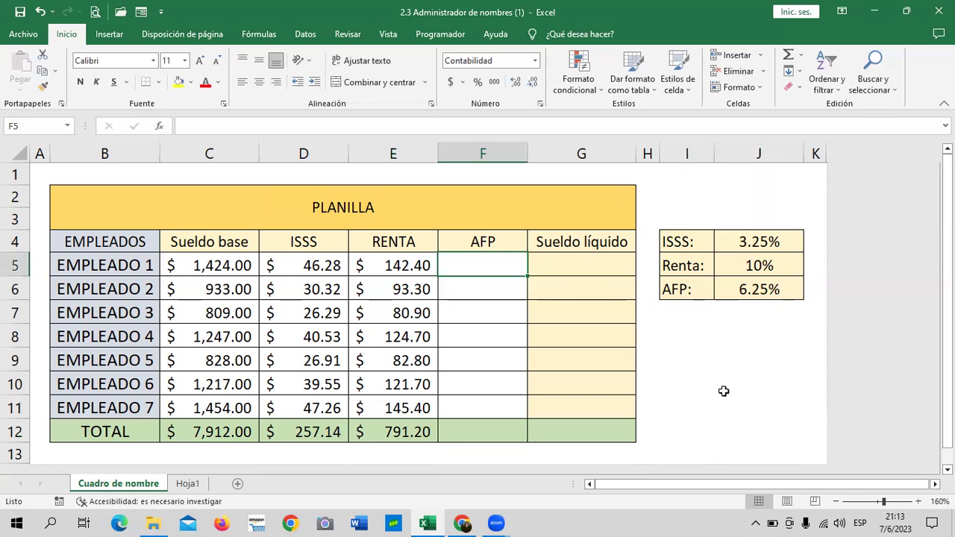
# Enter =C5*$J$6 in F5 for the first employee's 6.25% AFP deduction
pyautogui.write('=')
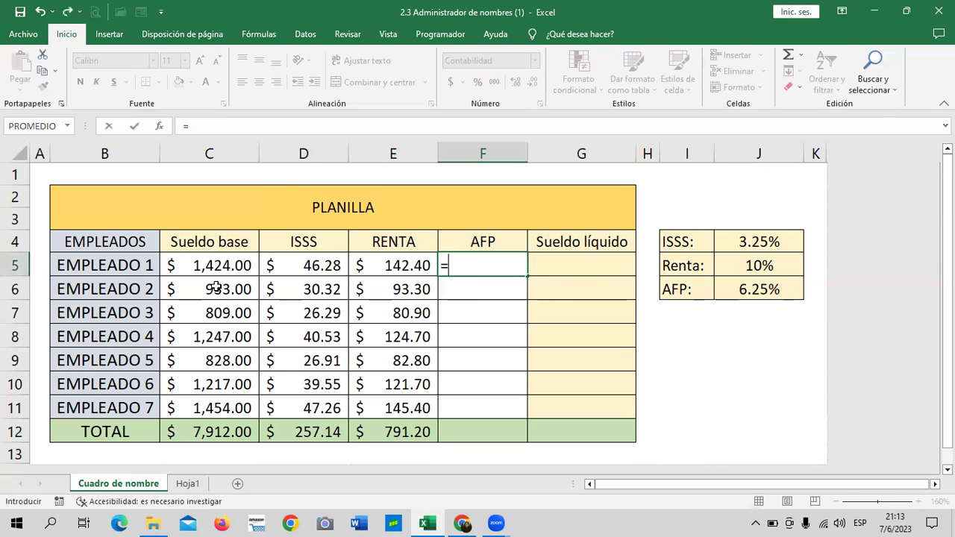
pyautogui.click(213, 265)
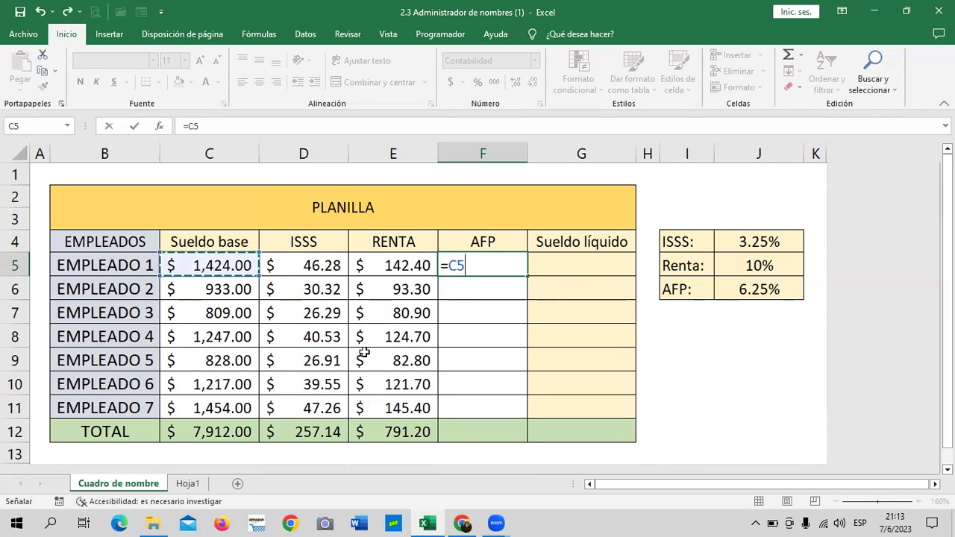
pyautogui.write('*')
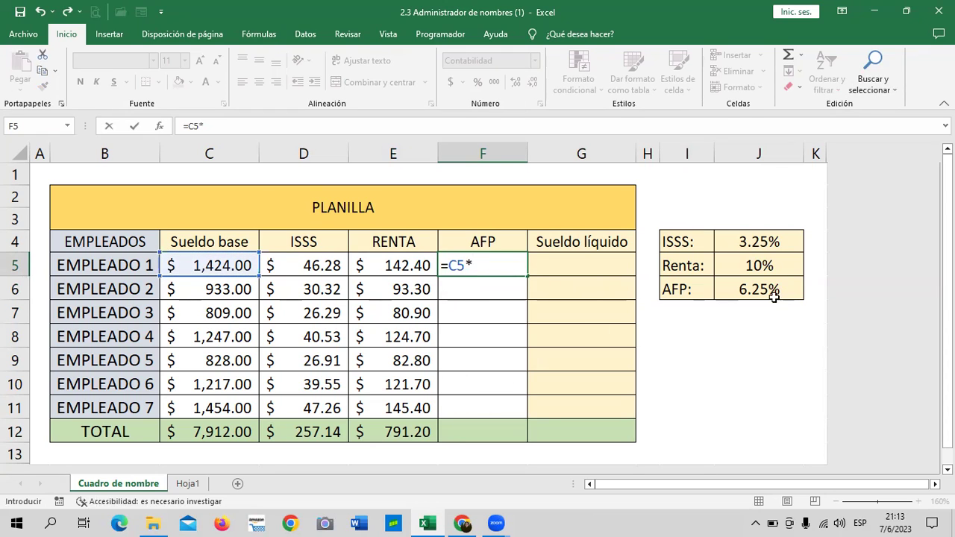
pyautogui.click(777, 289)
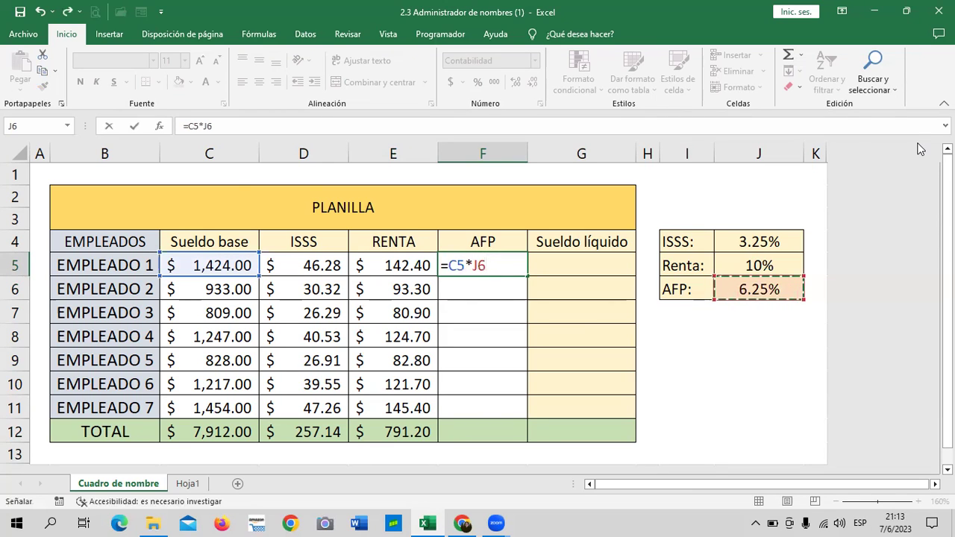
pyautogui.click(201, 126)
pyautogui.write('$')
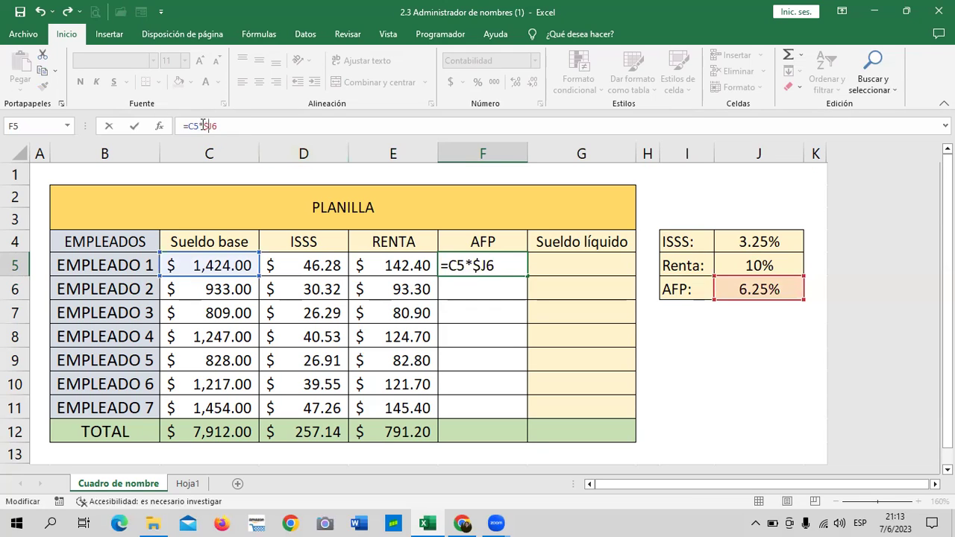
pyautogui.press('Right')
pyautogui.write('$')
pyautogui.press('Return')
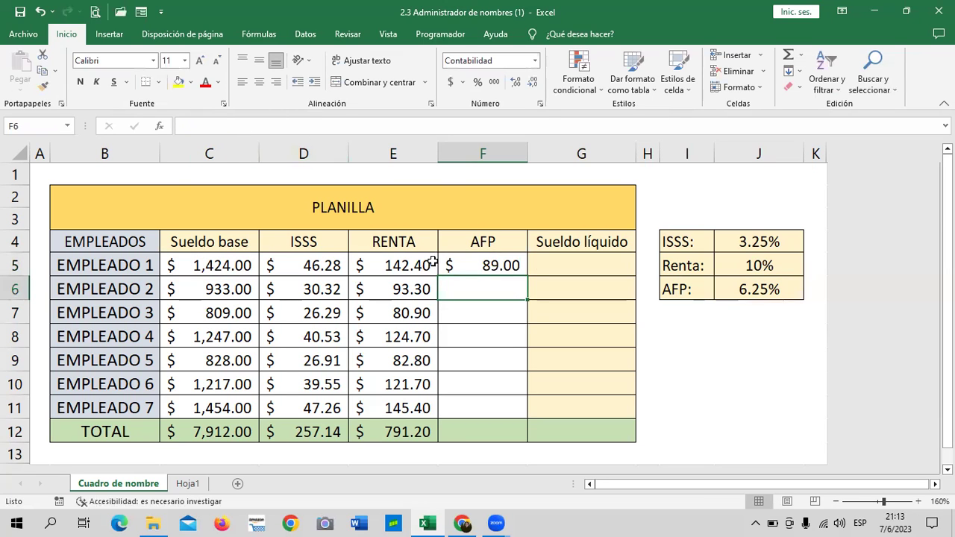
# Copy the AFP formula down to F11 and verify the copies, giving $50.56 to $90.88
pyautogui.click(483, 266)
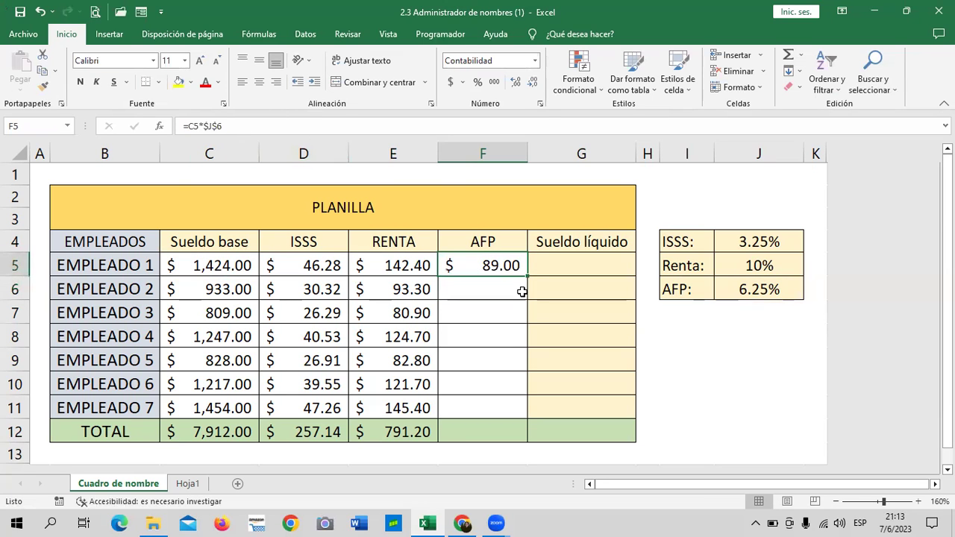
pyautogui.moveTo(522, 292); pyautogui.dragTo(535, 428)
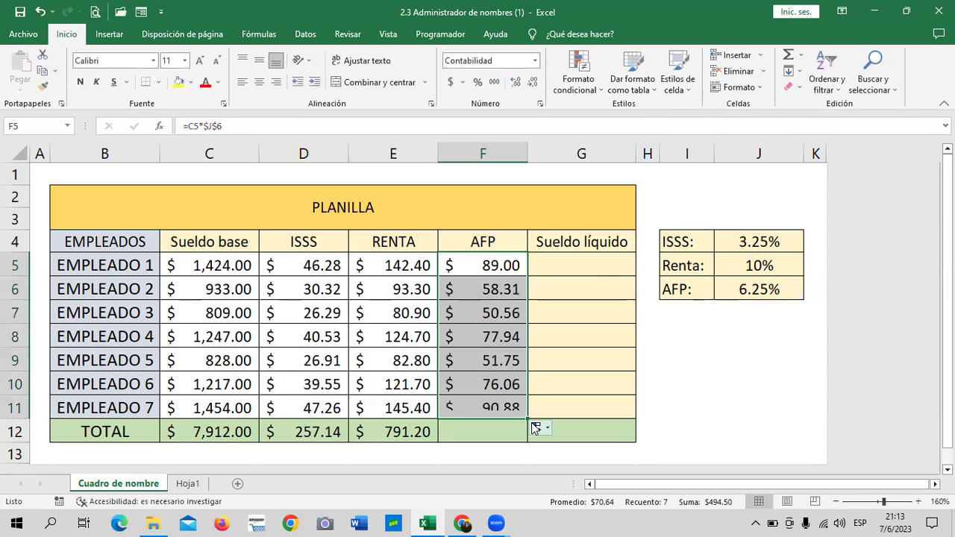
pyautogui.click(578, 385)
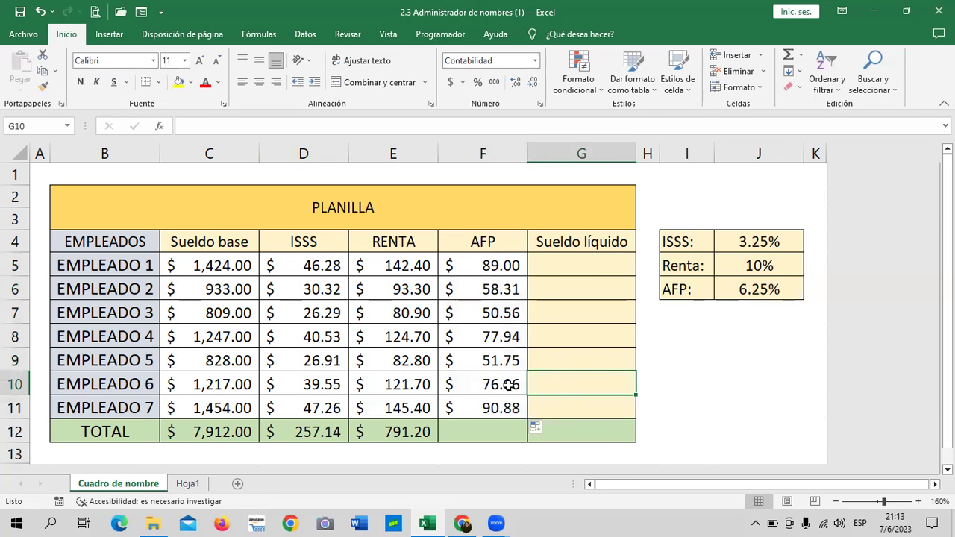
pyautogui.click(494, 407)
pyautogui.click(494, 268)
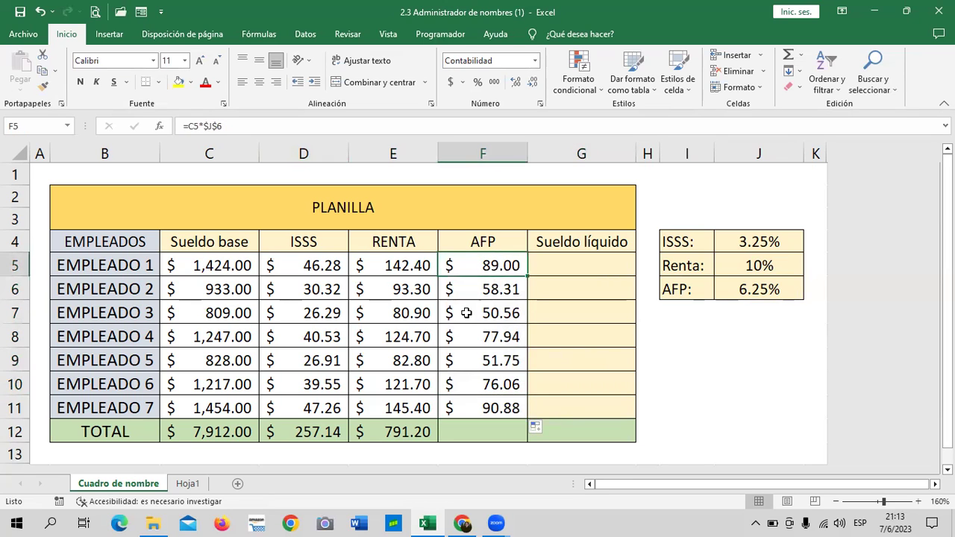
pyautogui.click(482, 406)
pyautogui.click(479, 359)
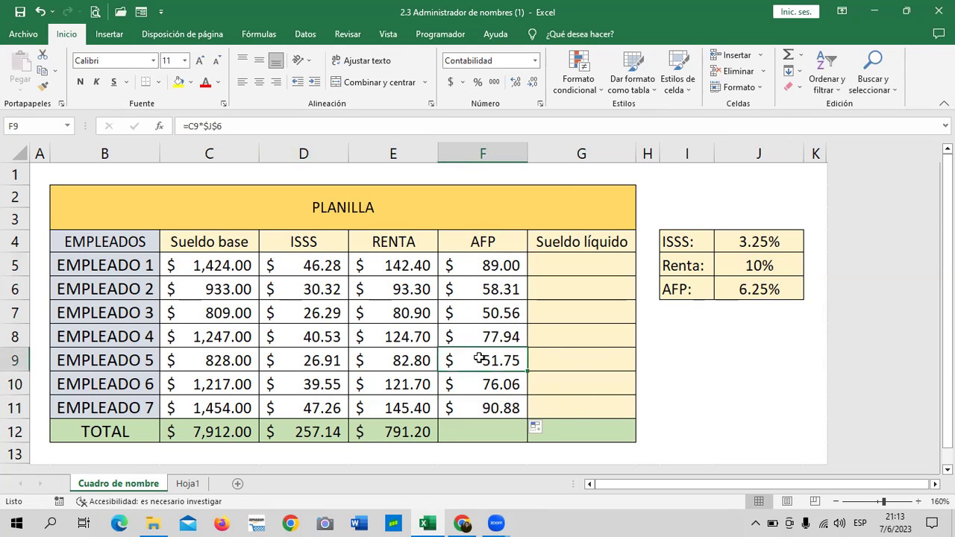
pyautogui.click(308, 124)
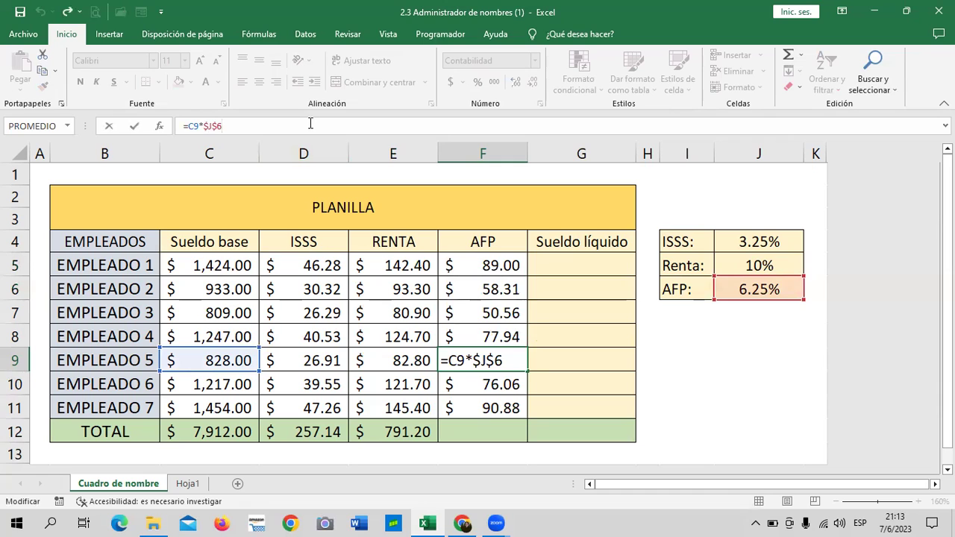
pyautogui.press('Return')
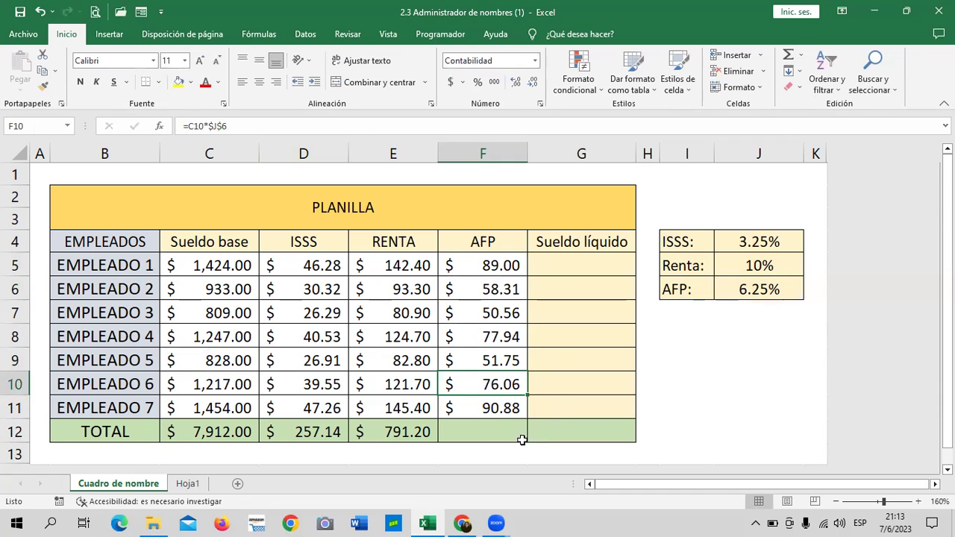
pyautogui.click(500, 429)
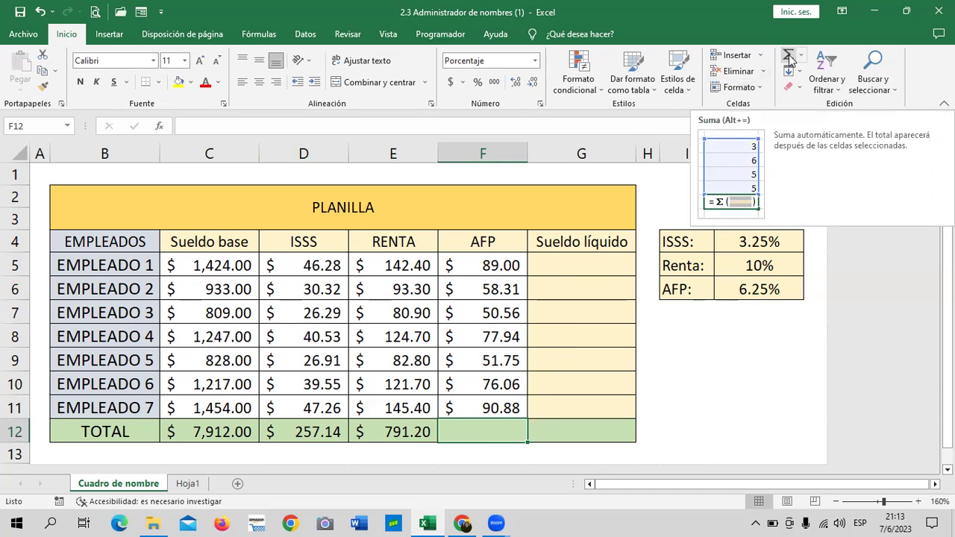
# Total the AFP column in F12 with =SUMA(F5:F11), giving $494.50
pyautogui.click(789, 60)
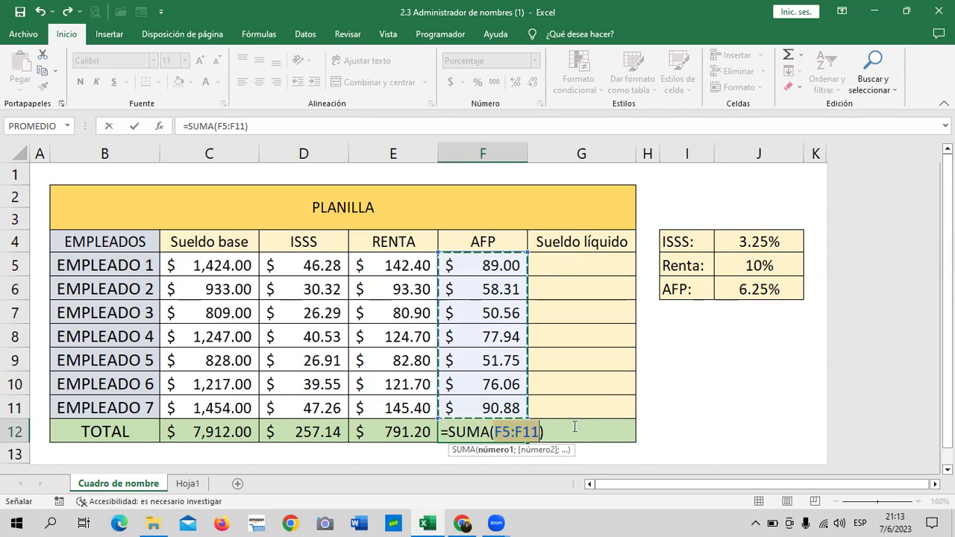
pyautogui.press('Return')
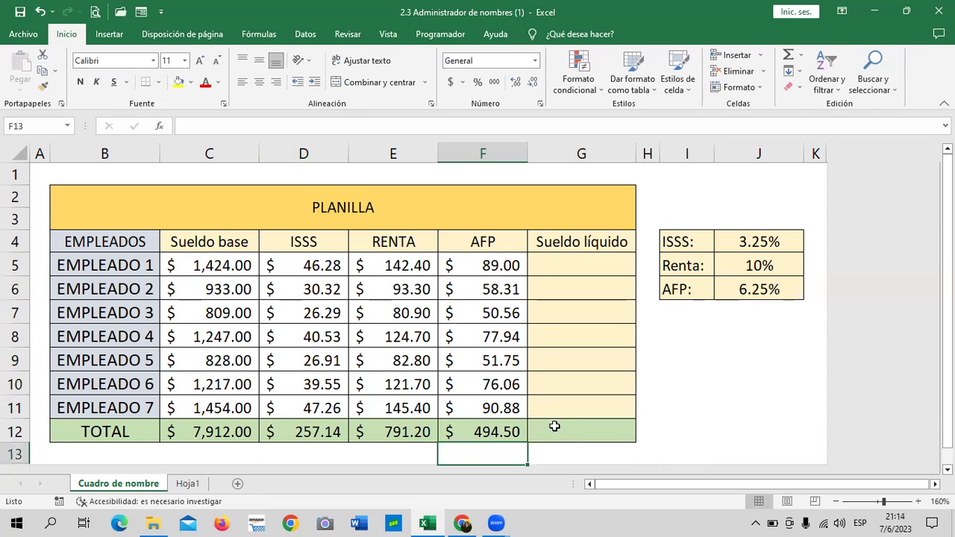
pyautogui.click(495, 435)
pyautogui.click(313, 129)
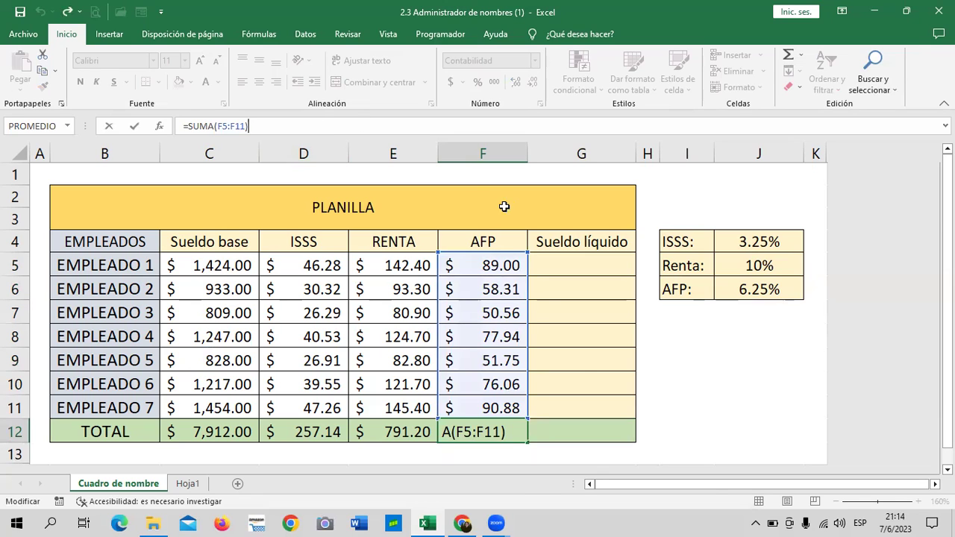
pyautogui.click(583, 434)
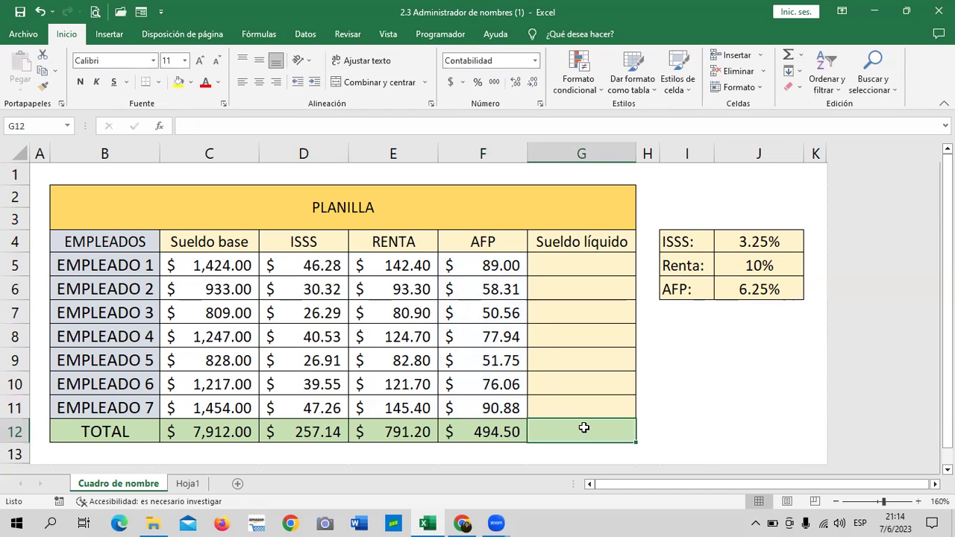
pyautogui.click(581, 257)
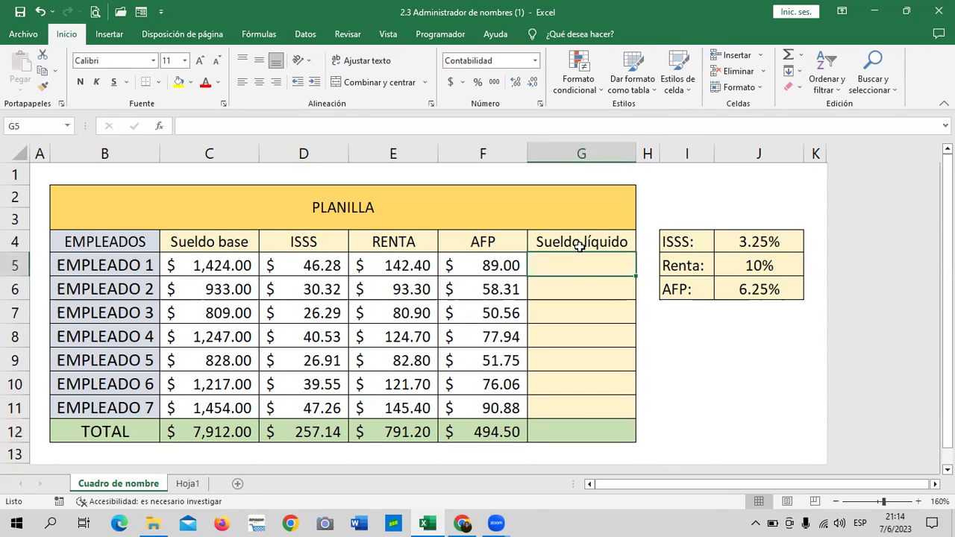
# Review Empleado 1's base salary, ISSS, RENTA and AFP amounts in C5:F5
pyautogui.click(204, 269)
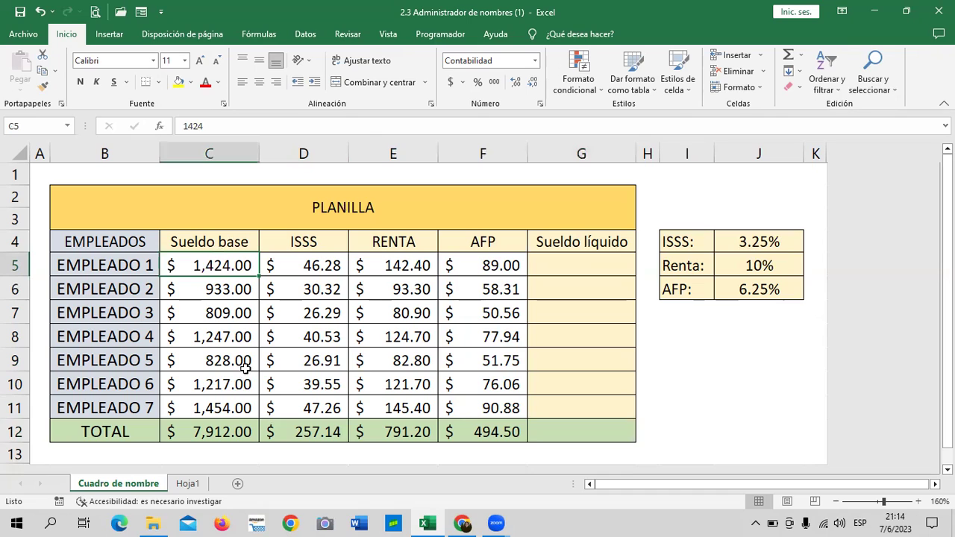
pyautogui.click(310, 265)
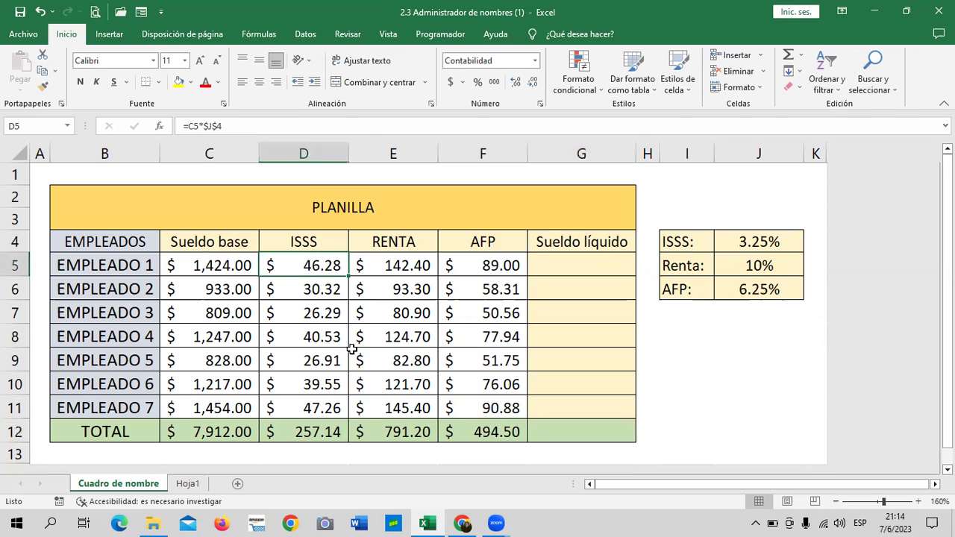
pyautogui.click(380, 263)
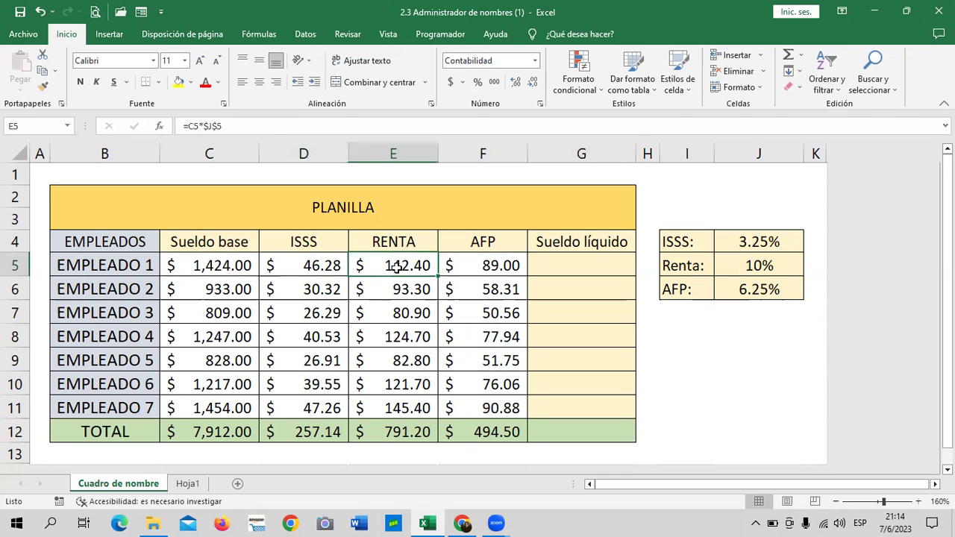
pyautogui.click(455, 269)
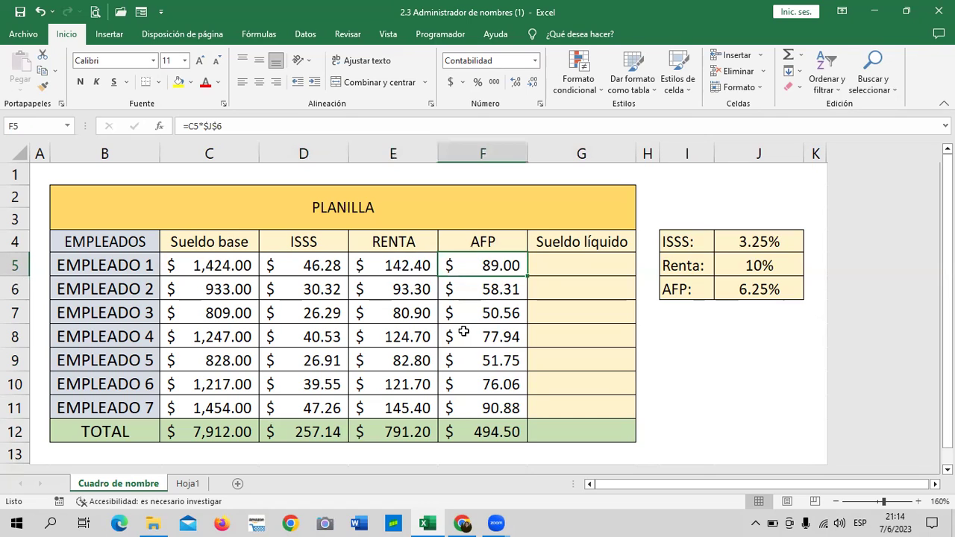
pyautogui.click(551, 272)
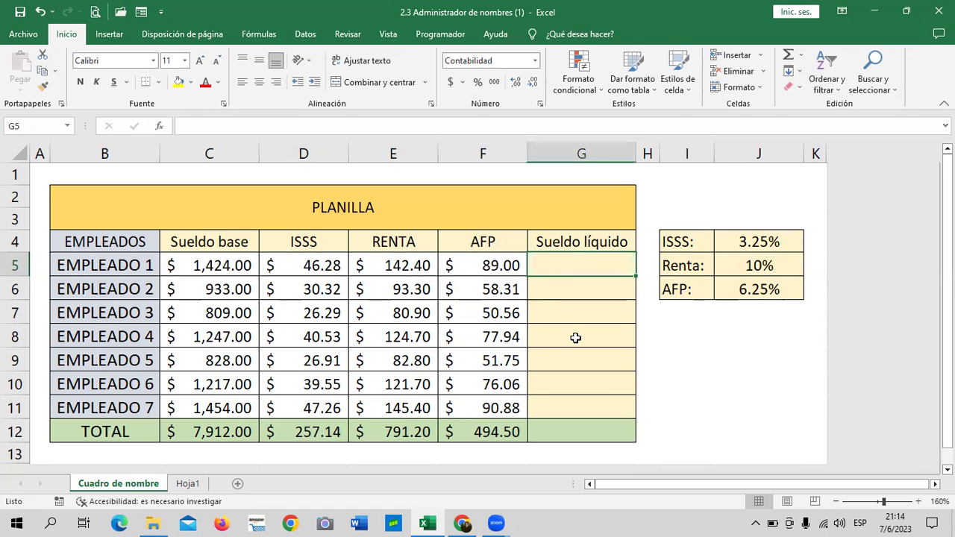
# Enter =C5-D5-E5-F5 in G5, giving a net salary of $1,146.32
pyautogui.write('=')
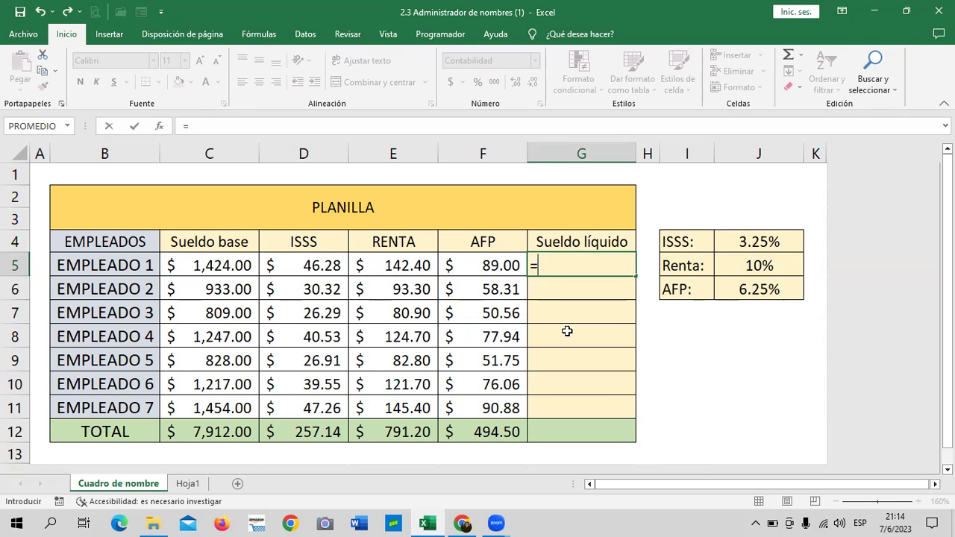
pyautogui.click(212, 266)
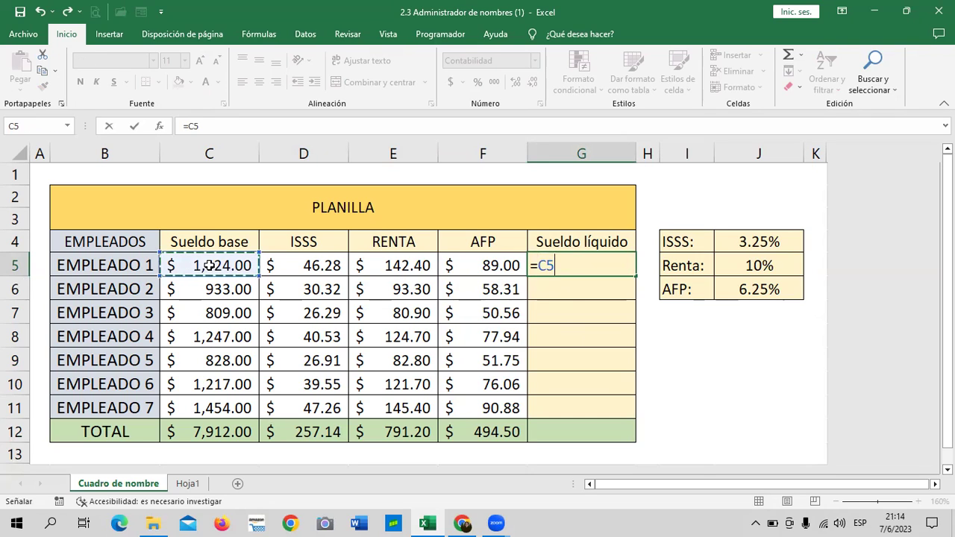
pyautogui.write('-')
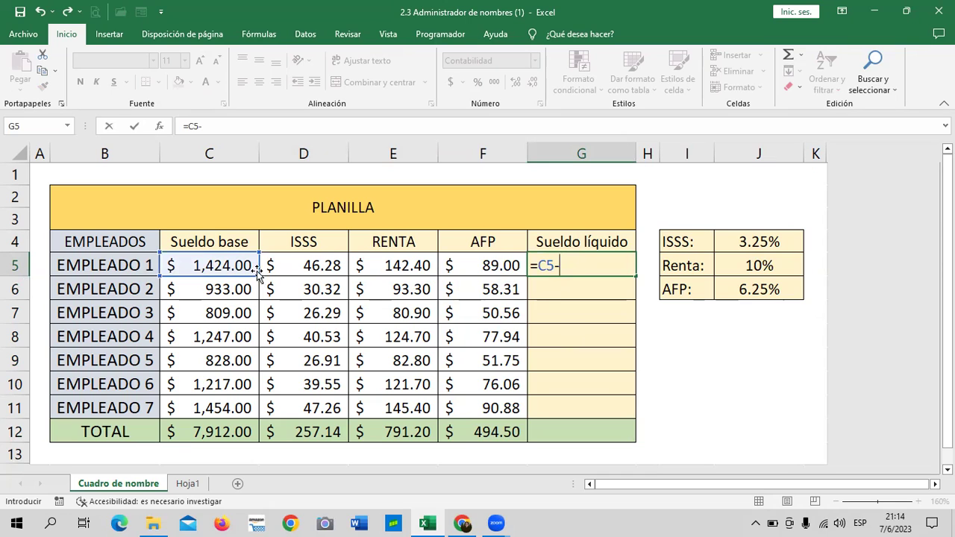
pyautogui.click(304, 266)
pyautogui.write('-')
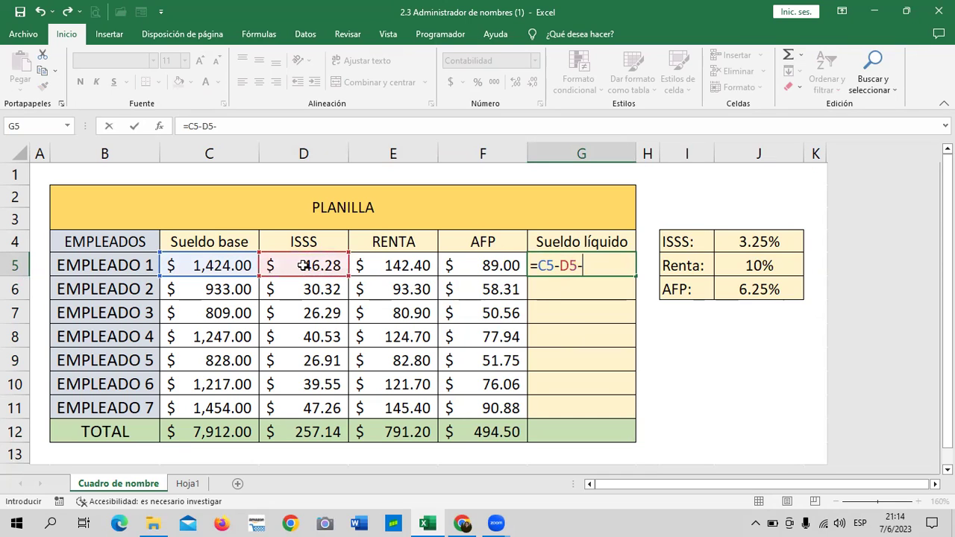
pyautogui.click(361, 269)
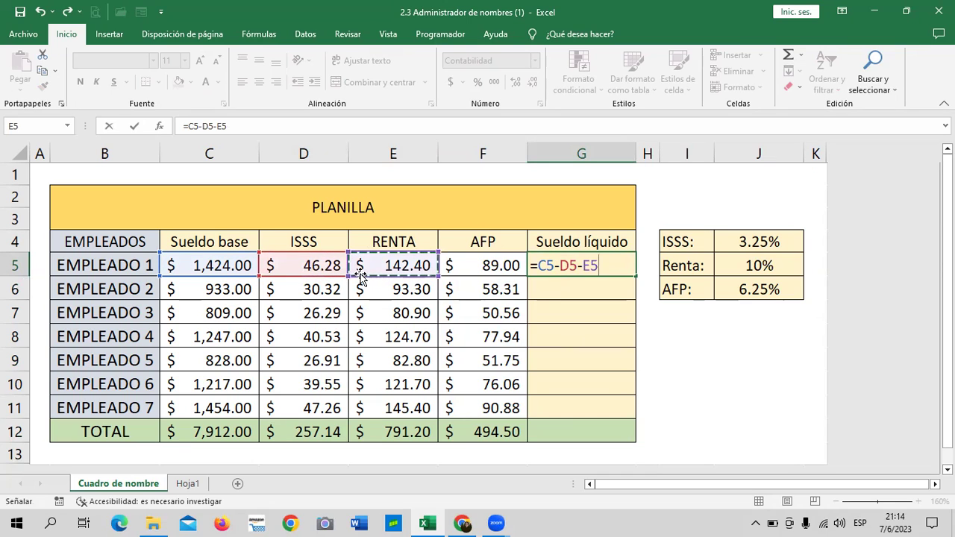
pyautogui.write('-')
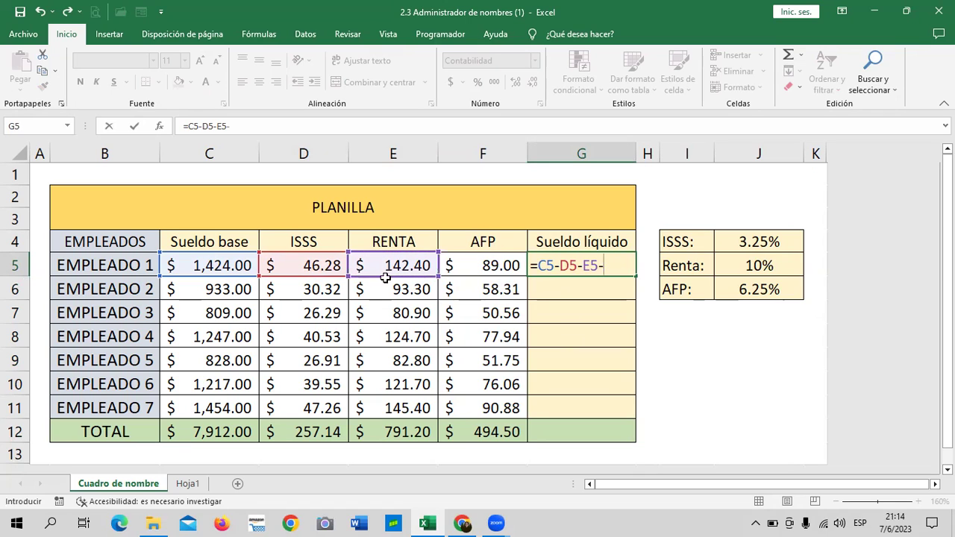
pyautogui.click(486, 268)
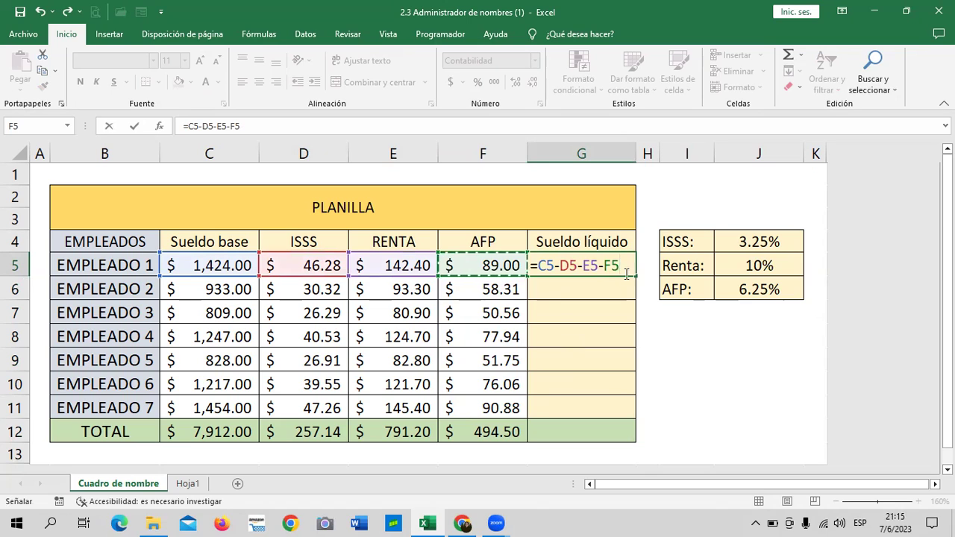
pyautogui.press('Return')
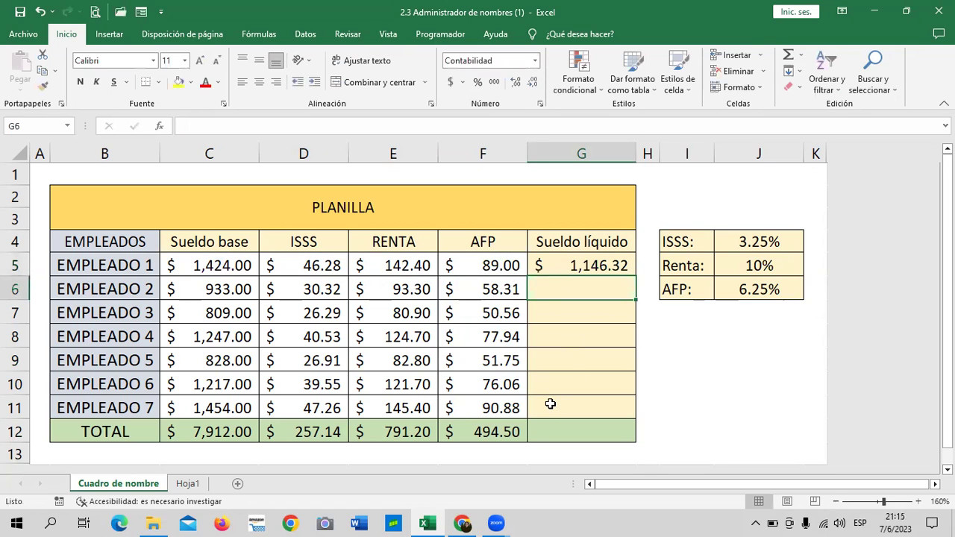
# Copy G5's net salary formula down to G11 and verify G10's formula, giving $651.25 to $1,170.47
pyautogui.click(599, 265)
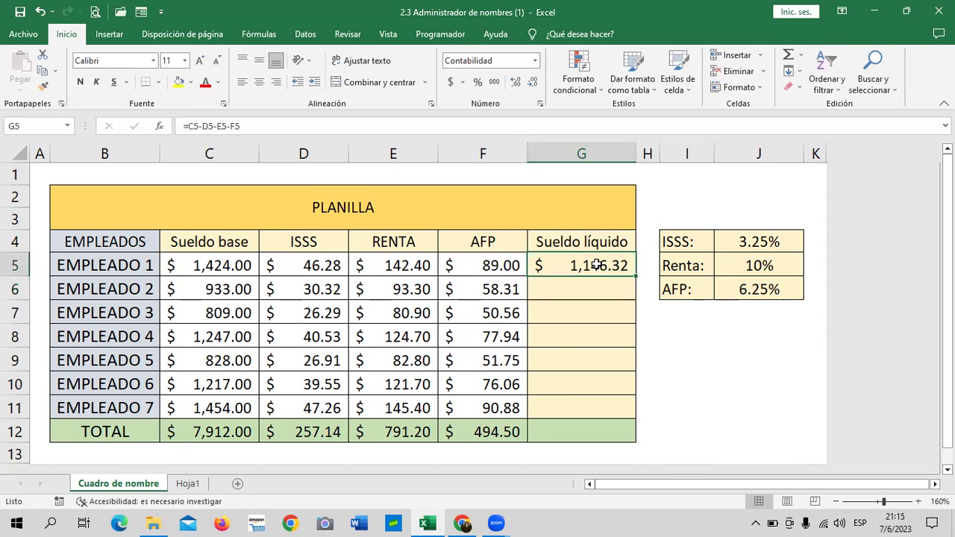
pyautogui.click(219, 267)
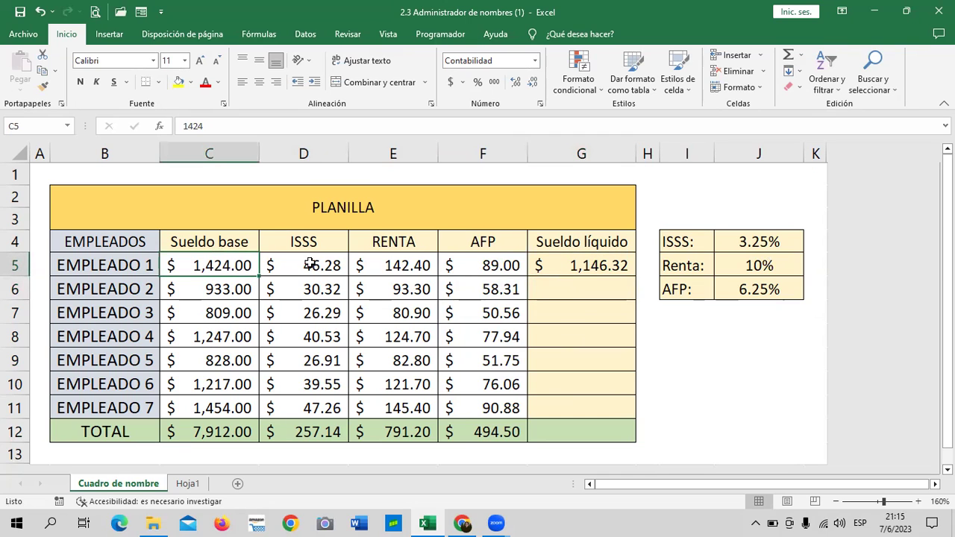
pyautogui.click(565, 268)
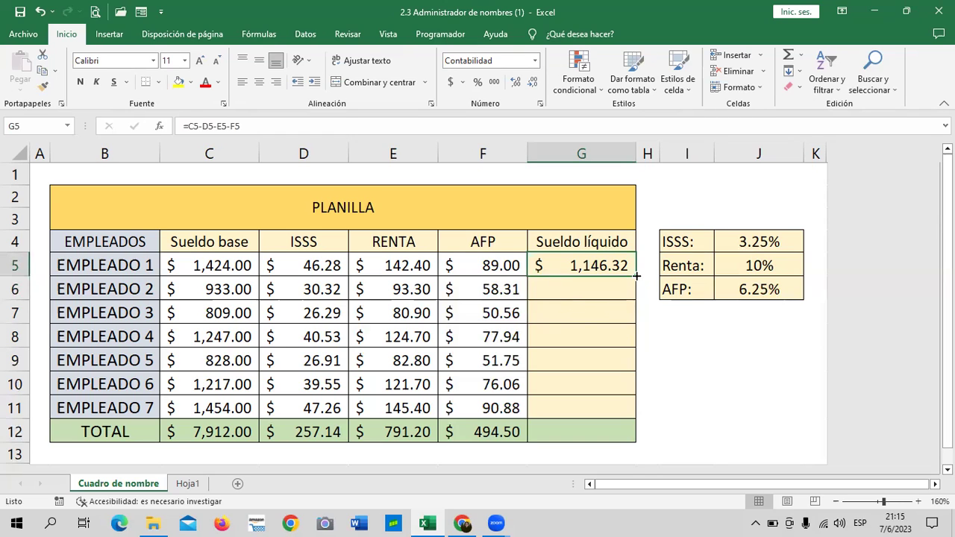
pyautogui.moveTo(637, 276); pyautogui.dragTo(630, 421)
pyautogui.click(647, 383)
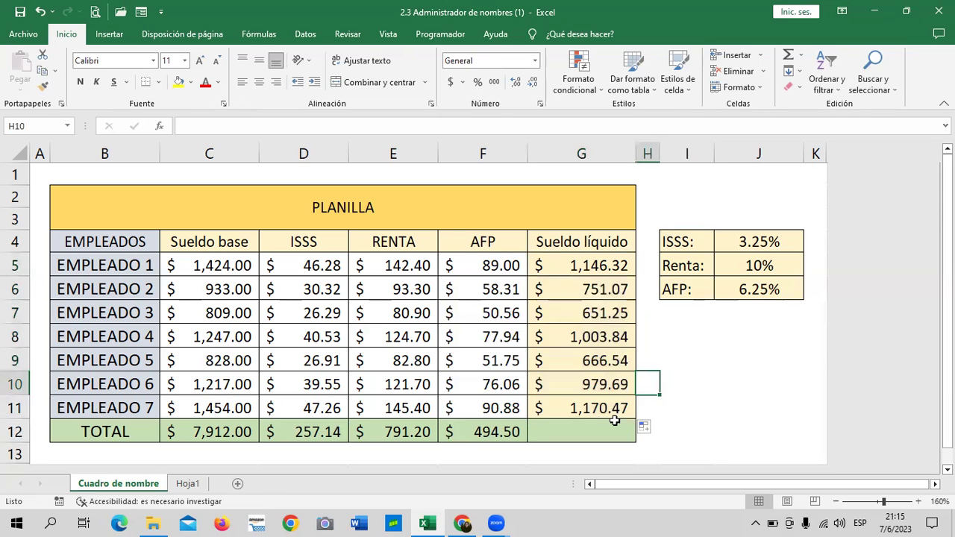
pyautogui.click(598, 405)
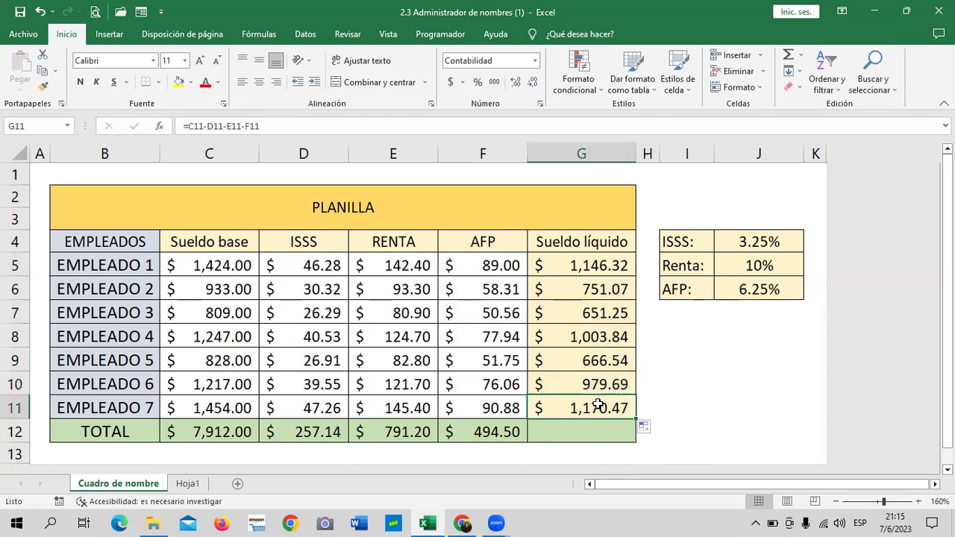
pyautogui.click(594, 385)
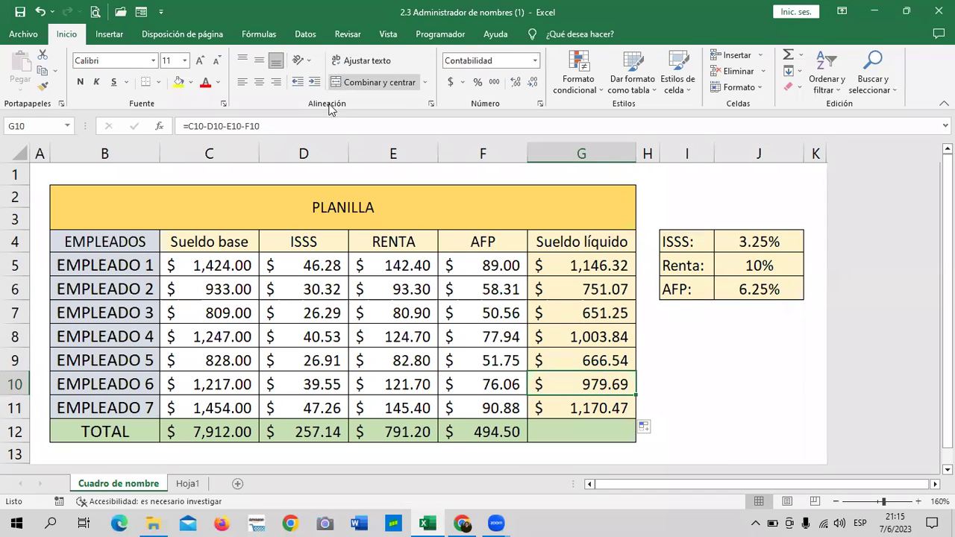
pyautogui.press('F2')
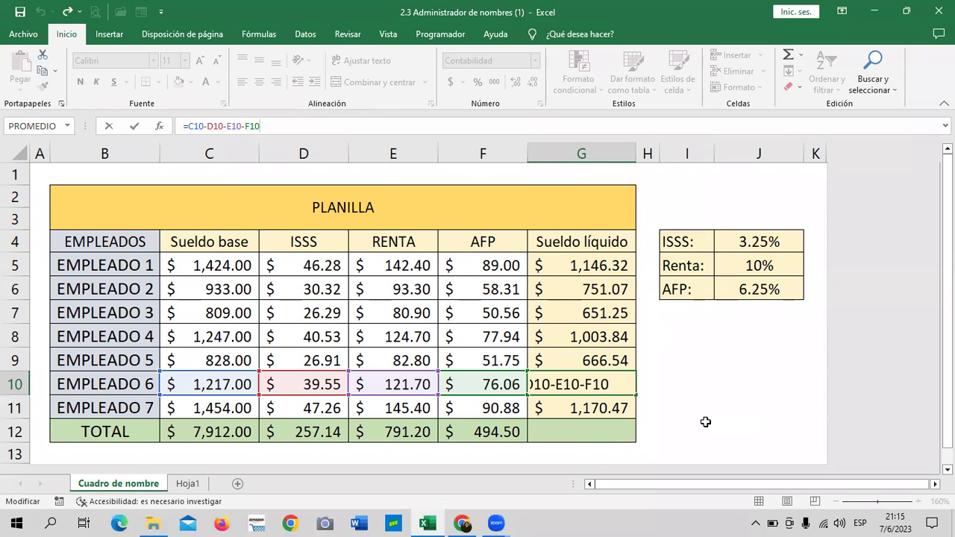
pyautogui.press('Return')
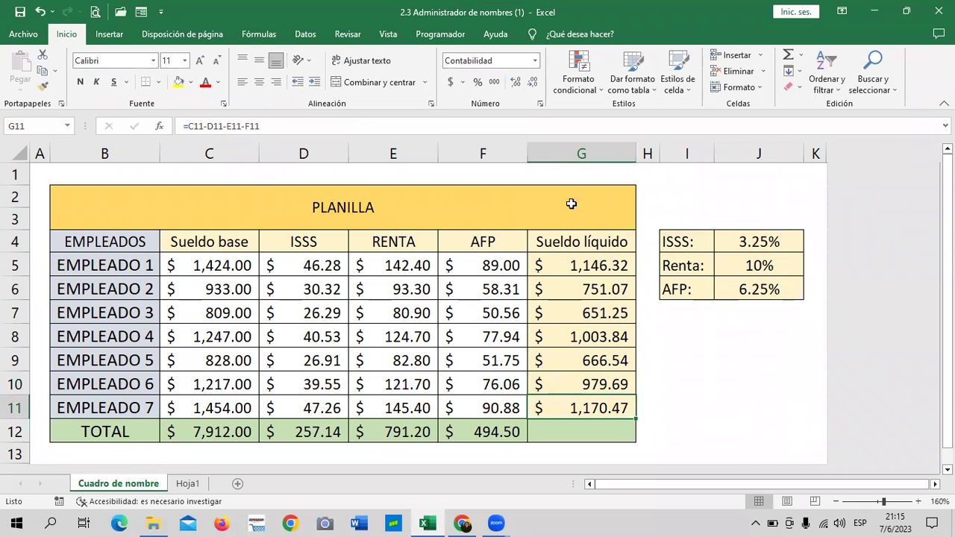
# Total the net salaries in G12 with =SUMA(G5:G11), giving $6,369.16
pyautogui.click(592, 431)
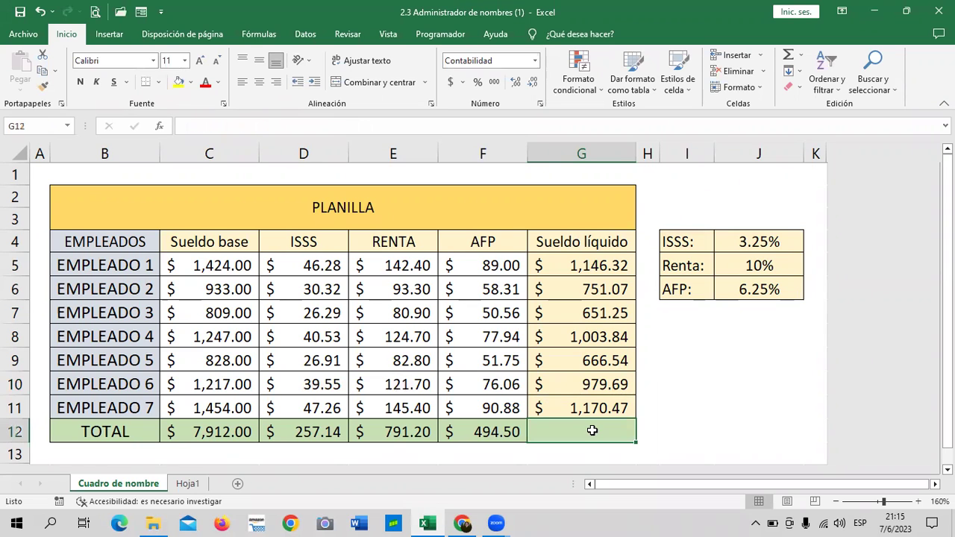
pyautogui.click(787, 57)
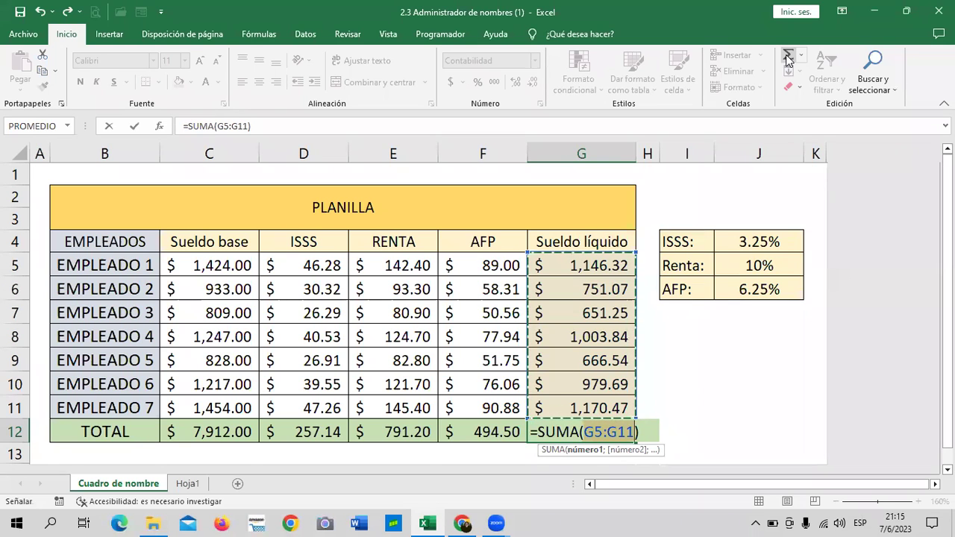
pyautogui.press('Return')
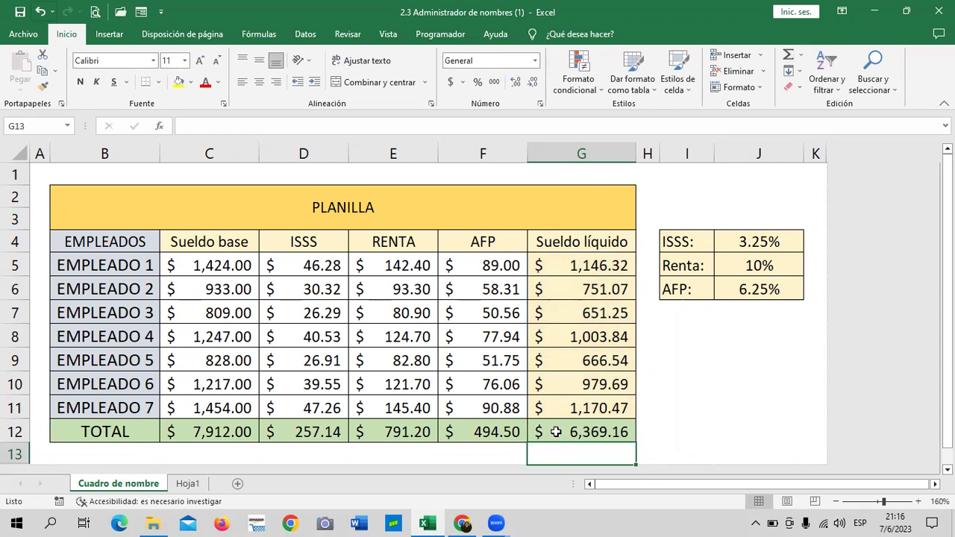
pyautogui.click(556, 432)
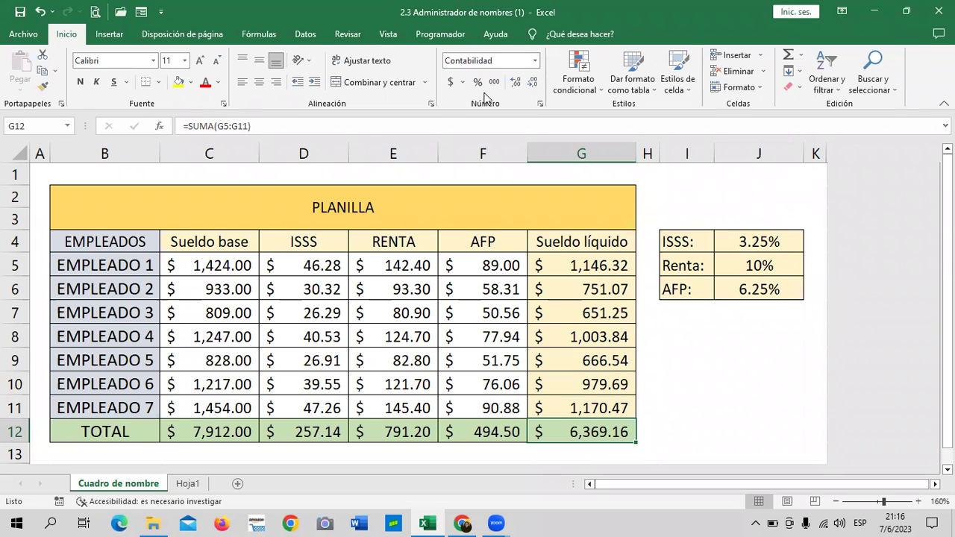
pyautogui.click(552, 71)
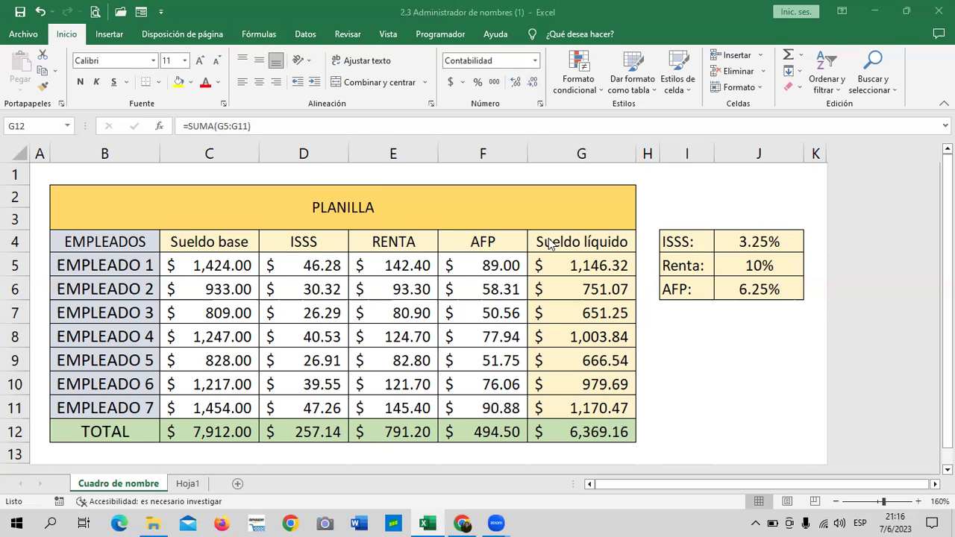
# Insert a blank column G before Sueldo líquido and type the heading TOTAL DE DESCUENTOS in G4
pyautogui.click(589, 154)
pyautogui.rightClick(589, 154)
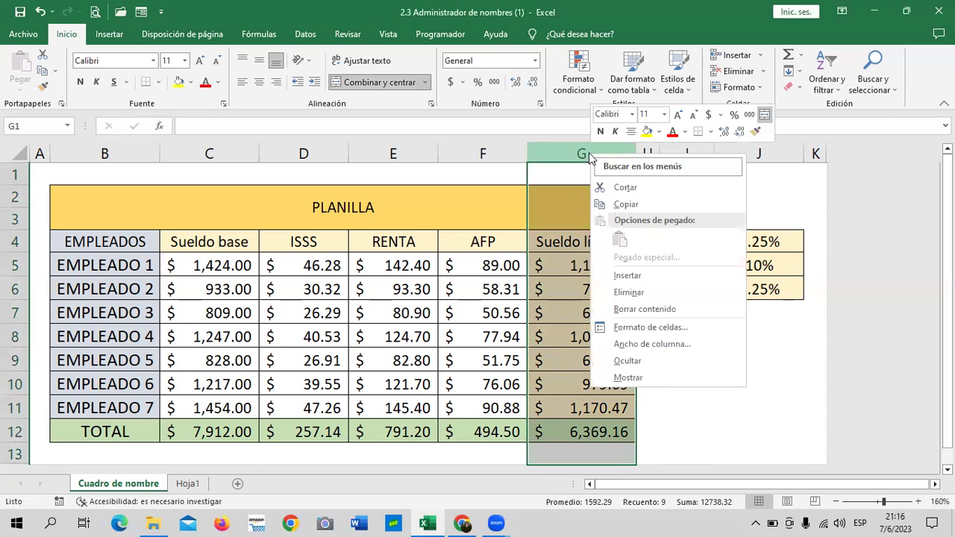
pyautogui.click(620, 277)
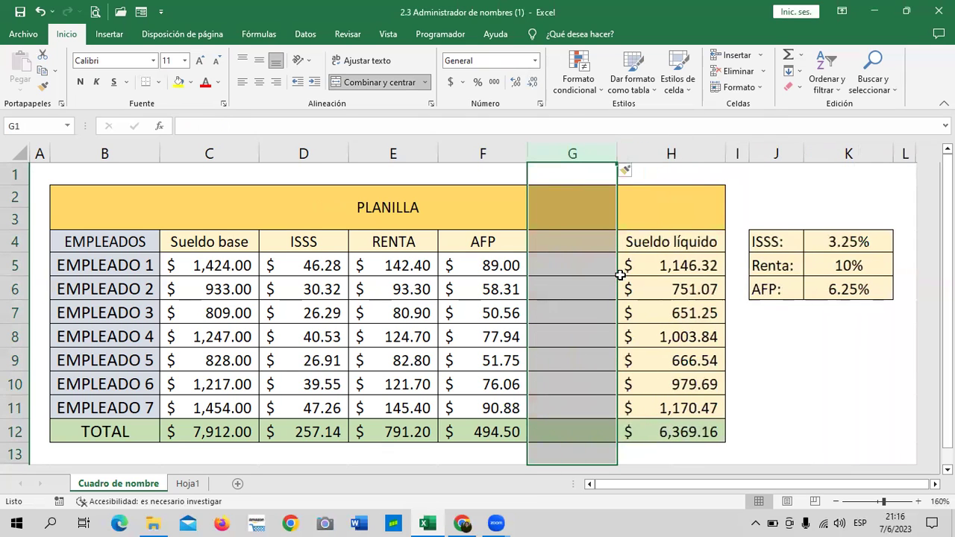
pyautogui.click(556, 428)
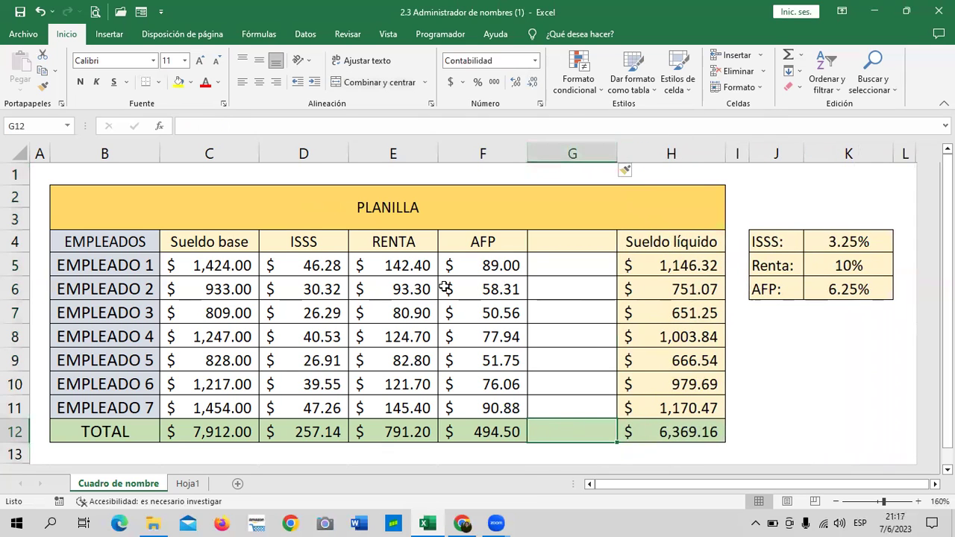
pyautogui.click(548, 243)
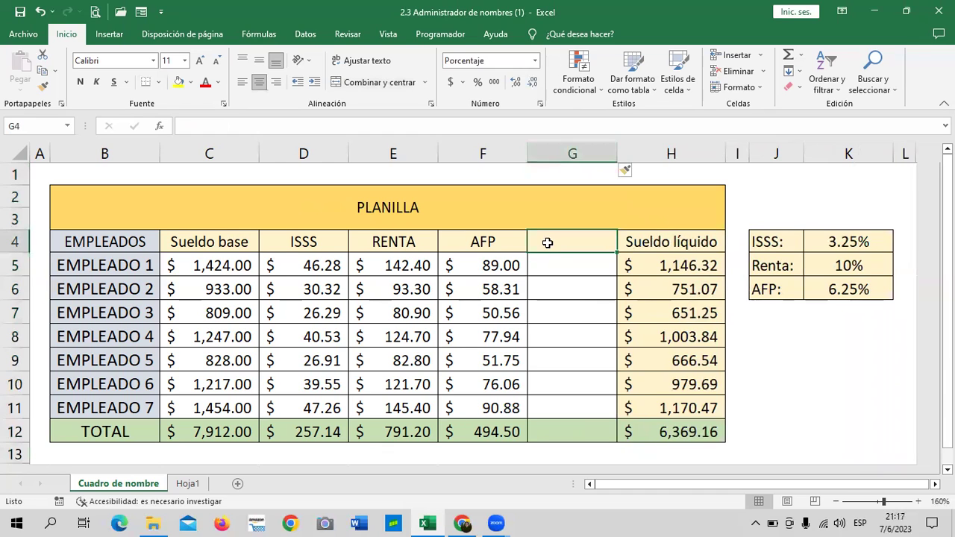
pyautogui.write('TOTAL DE D')
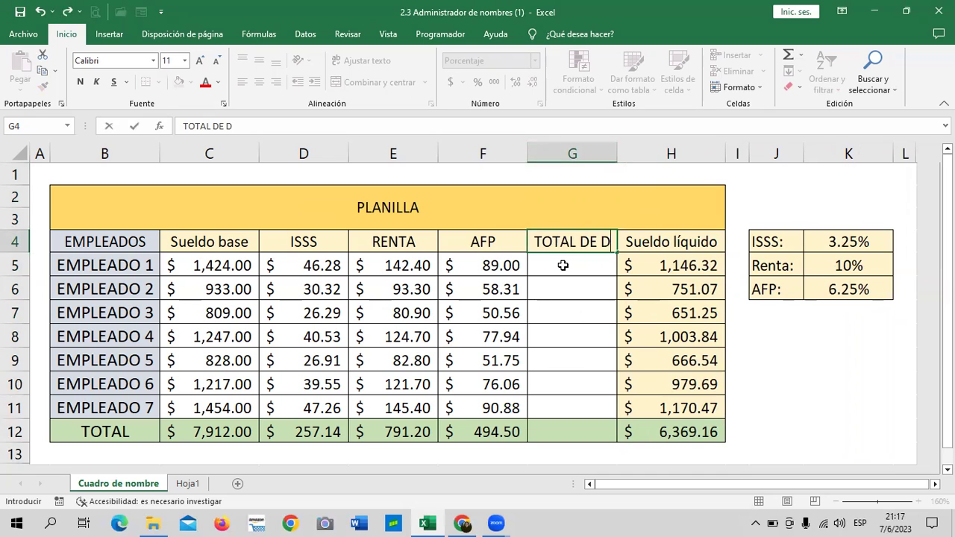
pyautogui.write('ESCUENTOS')
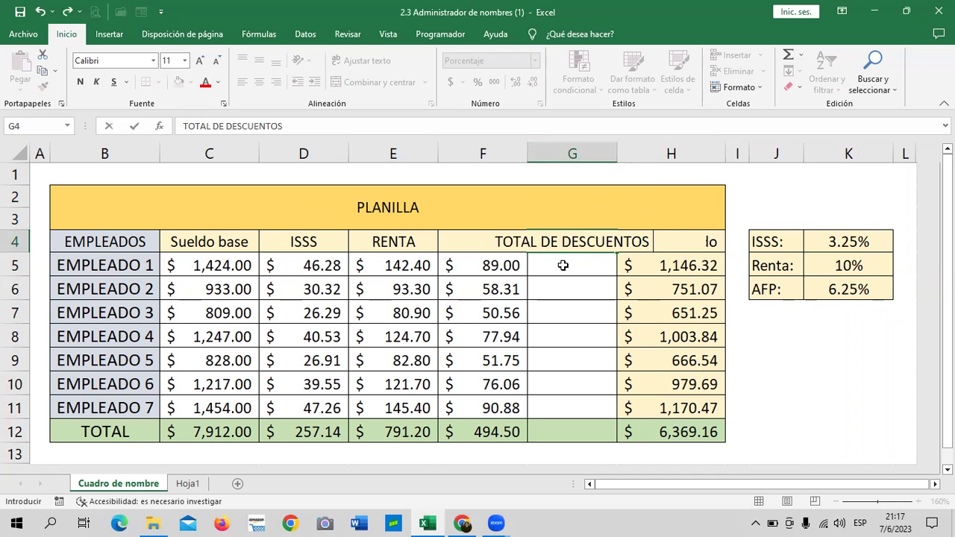
# Wrap the TOTAL DE DESCUENTOS heading in G4 and widen column G to fit it
pyautogui.click(573, 339)
pyautogui.click(569, 241)
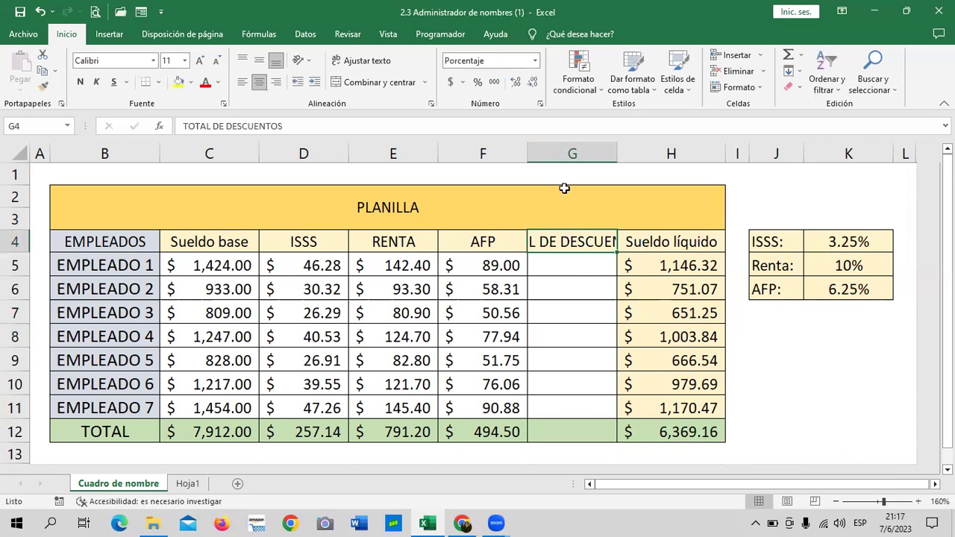
pyautogui.click(392, 64)
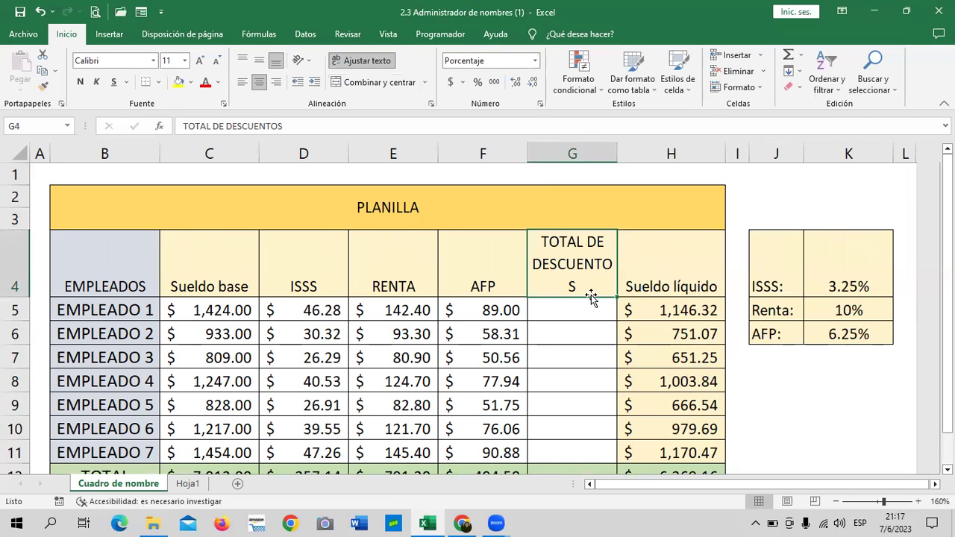
pyautogui.moveTo(620, 148); pyautogui.dragTo(626, 148)
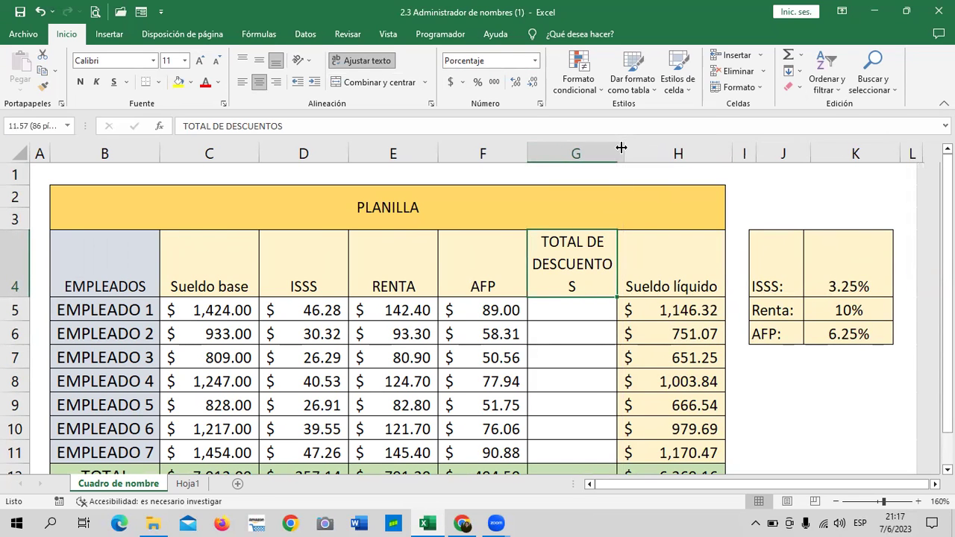
pyautogui.scroll(-1, 597, 329)
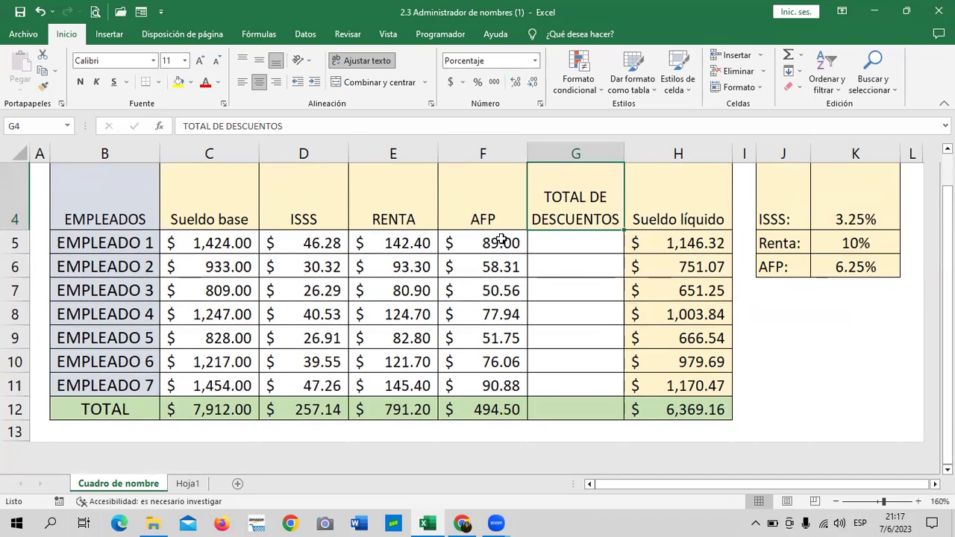
# Look over the first employee's ISSS, RENTA and AFP amounts, then select the deductions total cell
pyautogui.click(542, 243)
pyautogui.moveTo(309, 242); pyautogui.dragTo(482, 243)
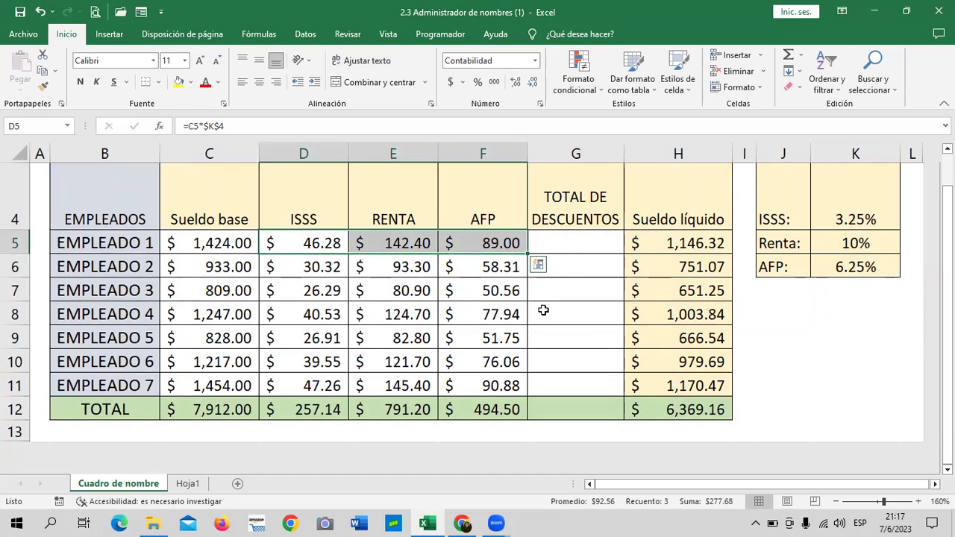
pyautogui.click(568, 299)
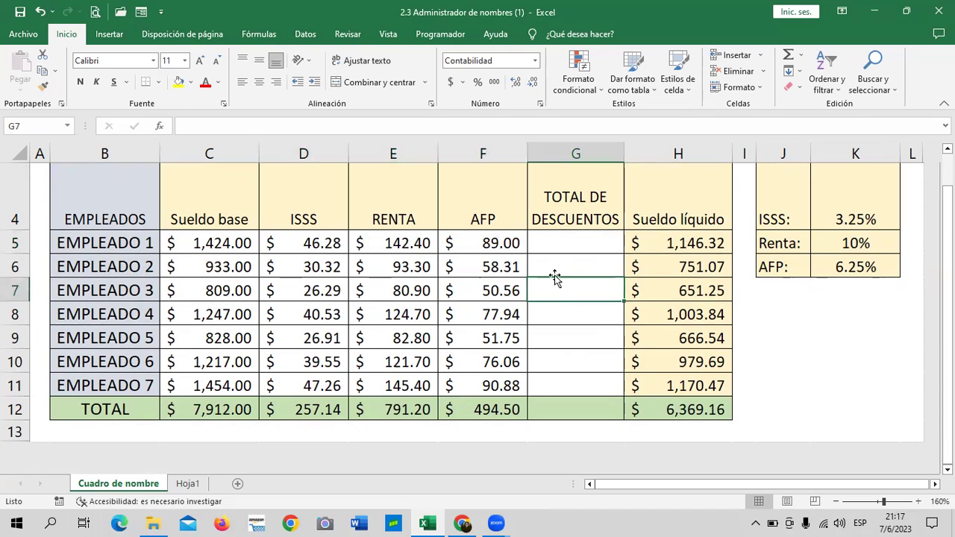
pyautogui.click(556, 241)
# Enter =D5+E5+F5 in G5 to total Empleado 1's ISSS, RENTA and AFP
pyautogui.write('=')
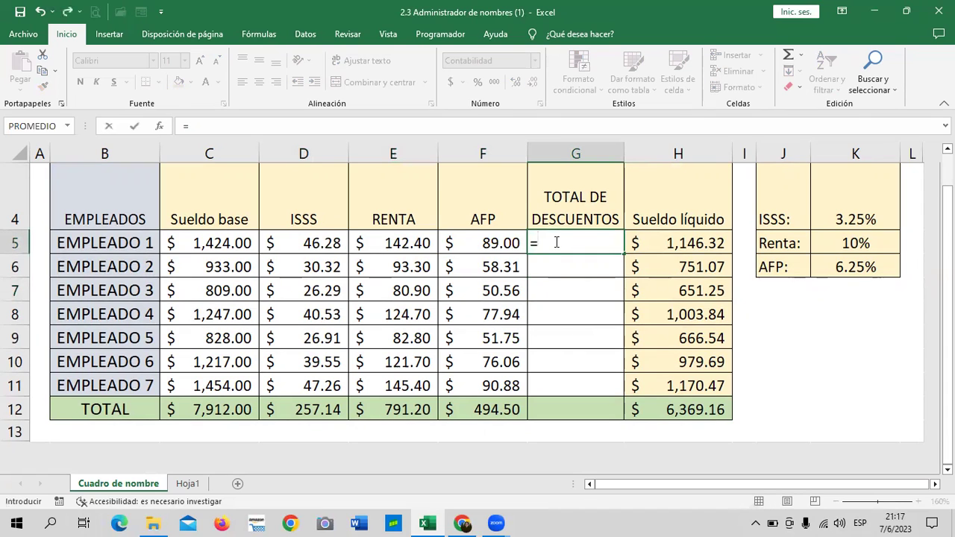
pyautogui.click(302, 237)
pyautogui.write('+')
pyautogui.click(382, 239)
pyautogui.write('+')
pyautogui.click(468, 241)
pyautogui.press('Return')
# Copy the deductions total down to G11 and clear the Sueldo líquido amounts in H5:H12
pyautogui.click(600, 252)
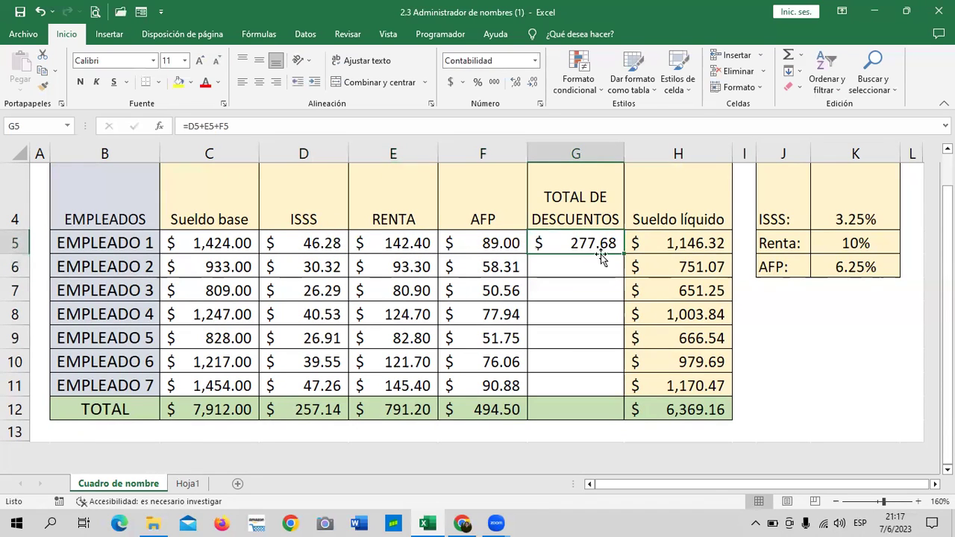
pyautogui.moveTo(624, 255); pyautogui.dragTo(617, 394)
pyautogui.moveTo(674, 243)
pyautogui.mouseDown()
pyautogui.moveTo(672, 389)
pyautogui.moveTo(652, 418)
pyautogui.mouseUp()
pyautogui.press('Delete')
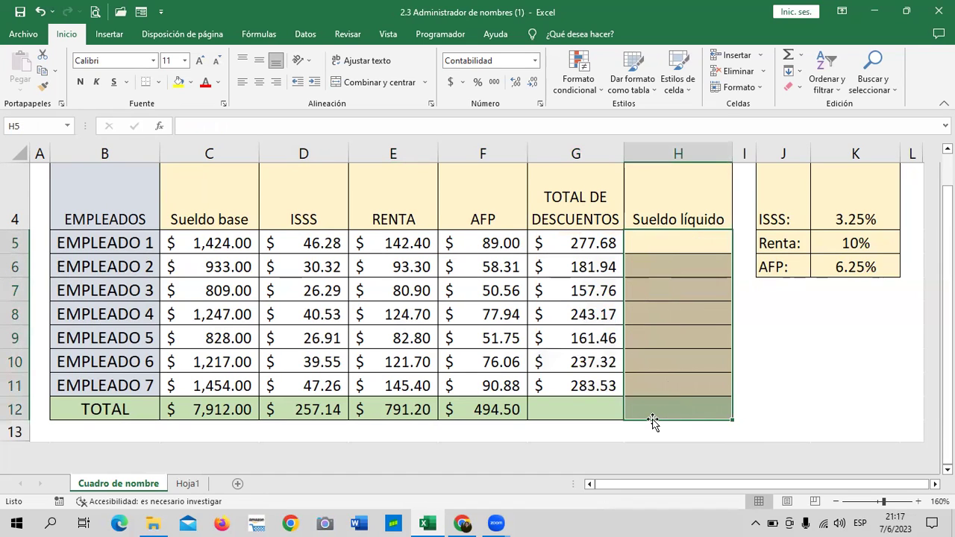
# Rename the H4 header to HORAS EXTRAS
pyautogui.click(591, 411)
pyautogui.click(663, 220)
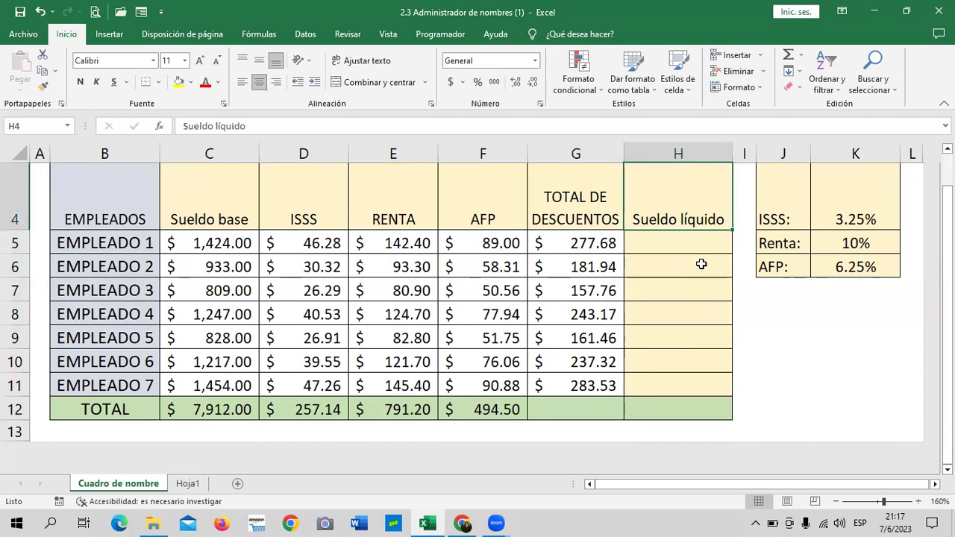
pyautogui.press('BackSpace')
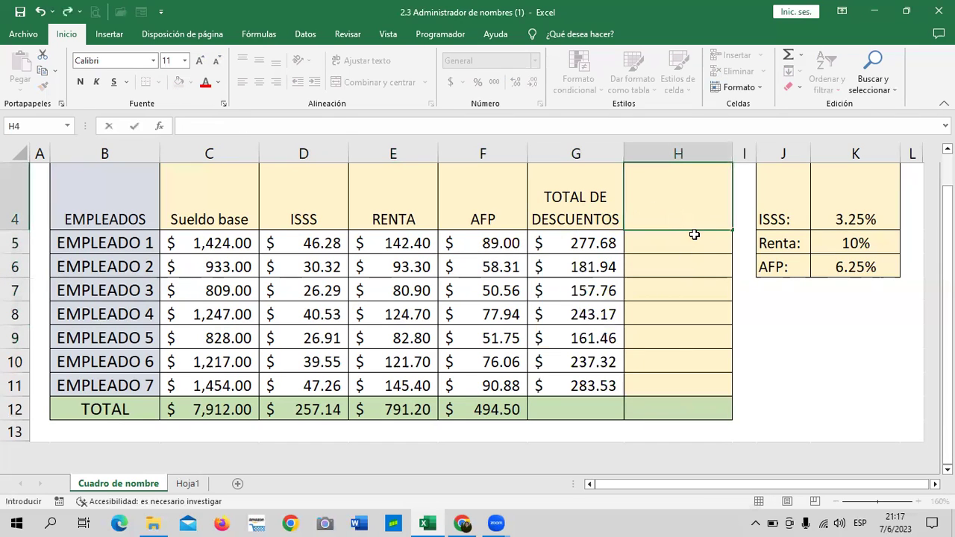
pyautogui.write('HORAS EXTRAS')
pyautogui.press('Return')
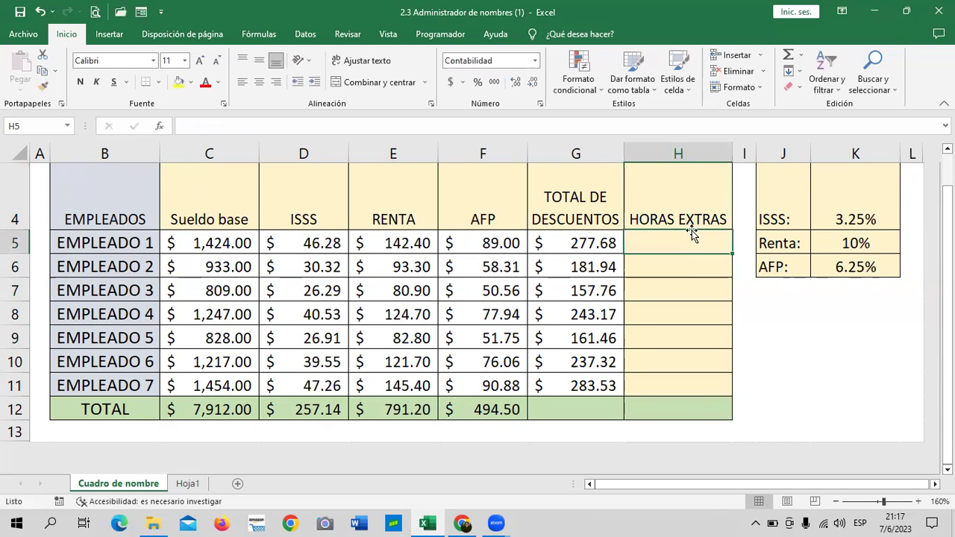
# Widen column I and put an outside border around I5:I12
pyautogui.moveTo(756, 153); pyautogui.dragTo(810, 152)
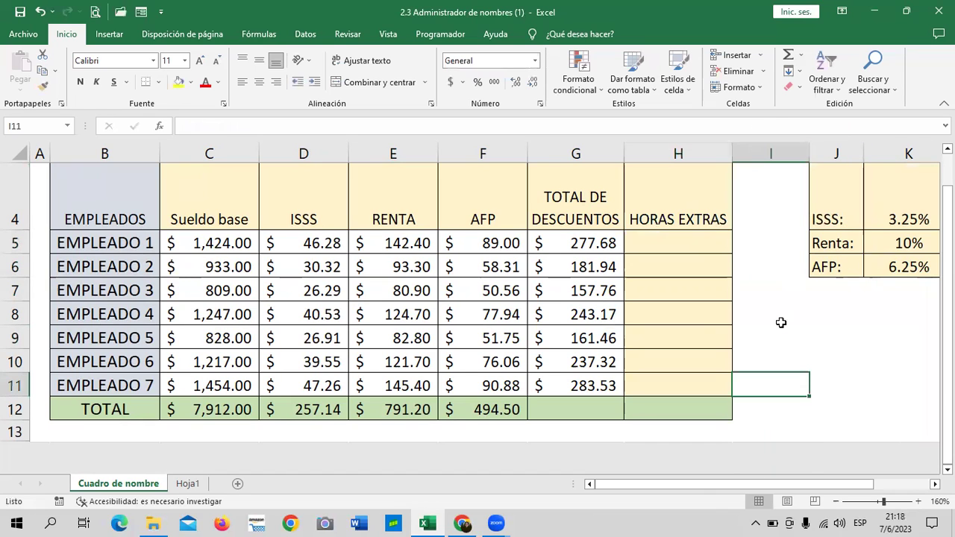
pyautogui.moveTo(752, 241); pyautogui.dragTo(749, 404)
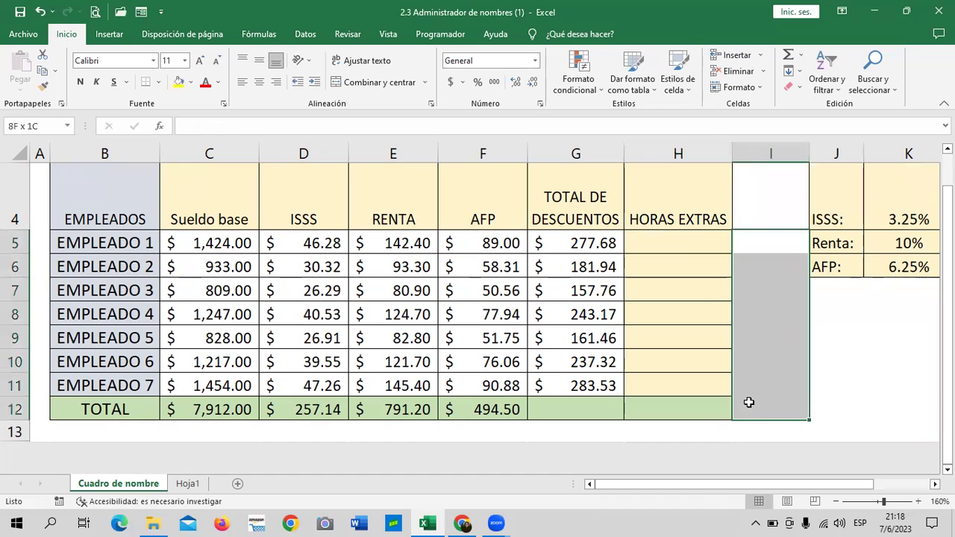
pyautogui.click(158, 82)
pyautogui.click(198, 218)
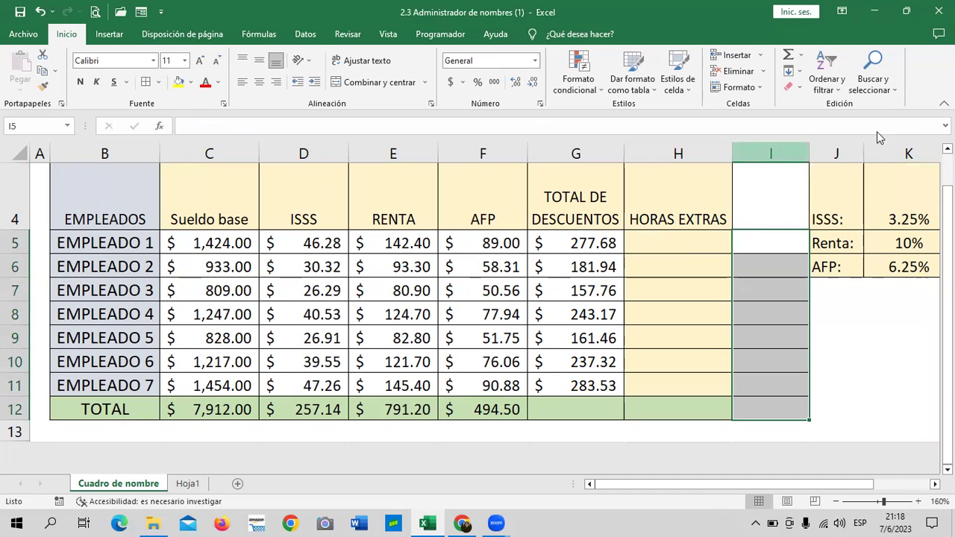
pyautogui.click(771, 198)
pyautogui.moveTo(809, 153); pyautogui.dragTo(826, 153)
pyautogui.click(885, 353)
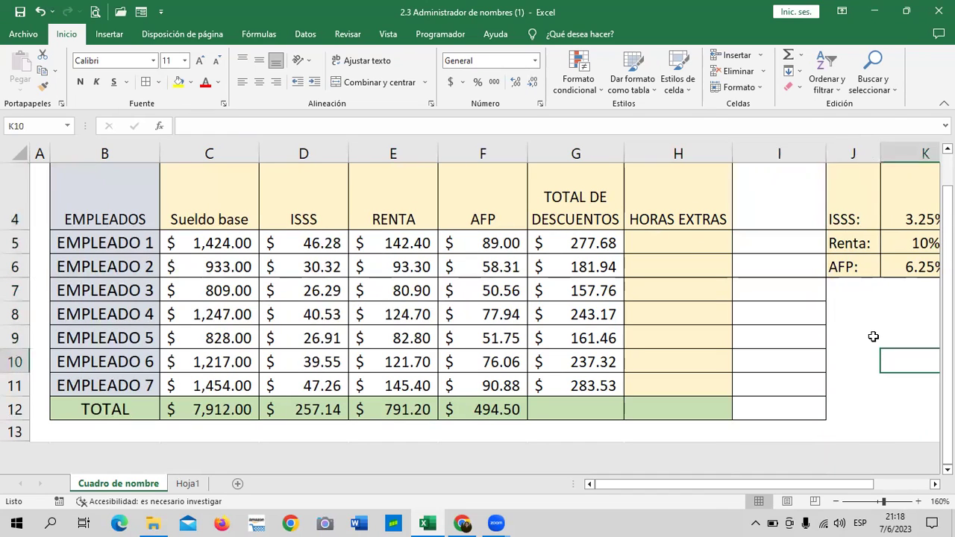
# Add a wrapped, centred SUELDO LIQUIDO A PAGAR header in I4
pyautogui.click(773, 208)
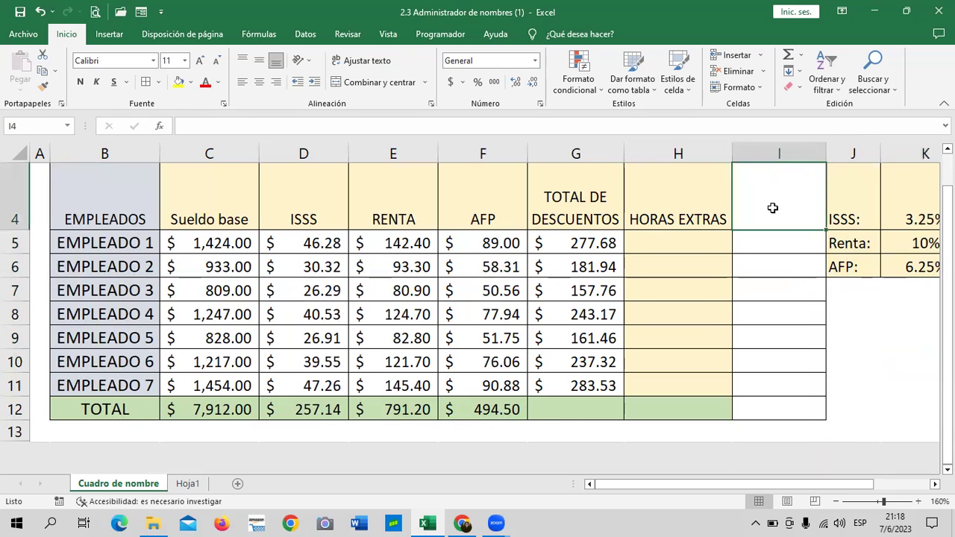
pyautogui.write('SUELDO LIQUI')
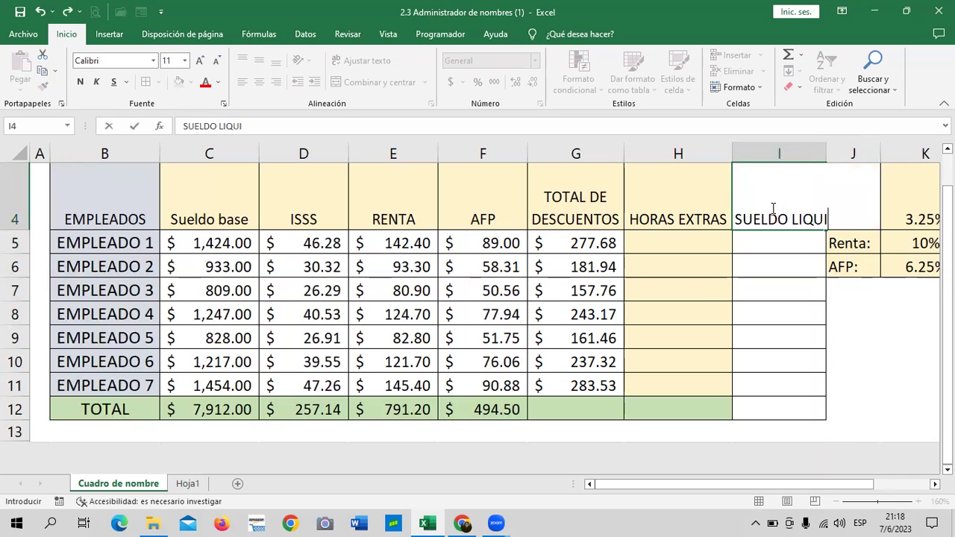
pyautogui.write('DO A')
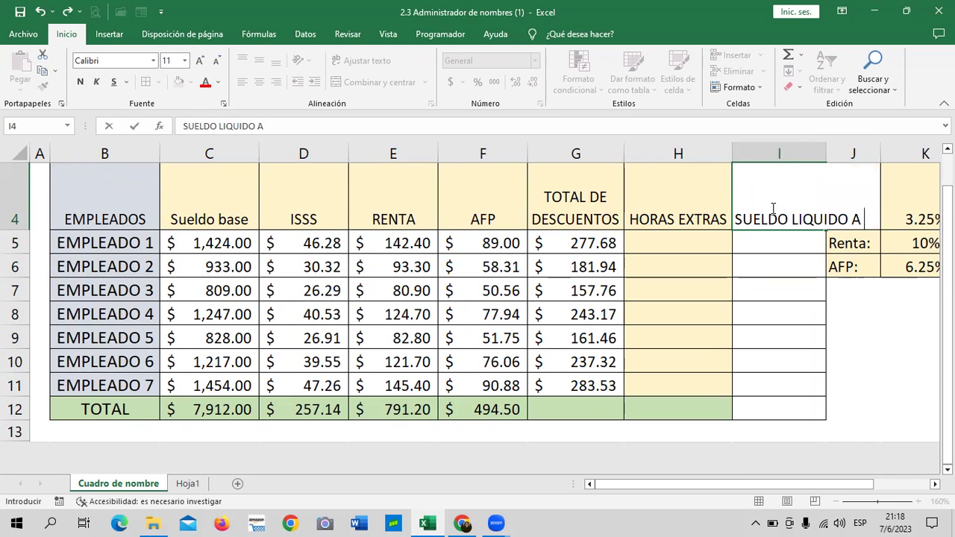
pyautogui.write(' PAGAR')
pyautogui.hotkey('ctrl', 'Return')
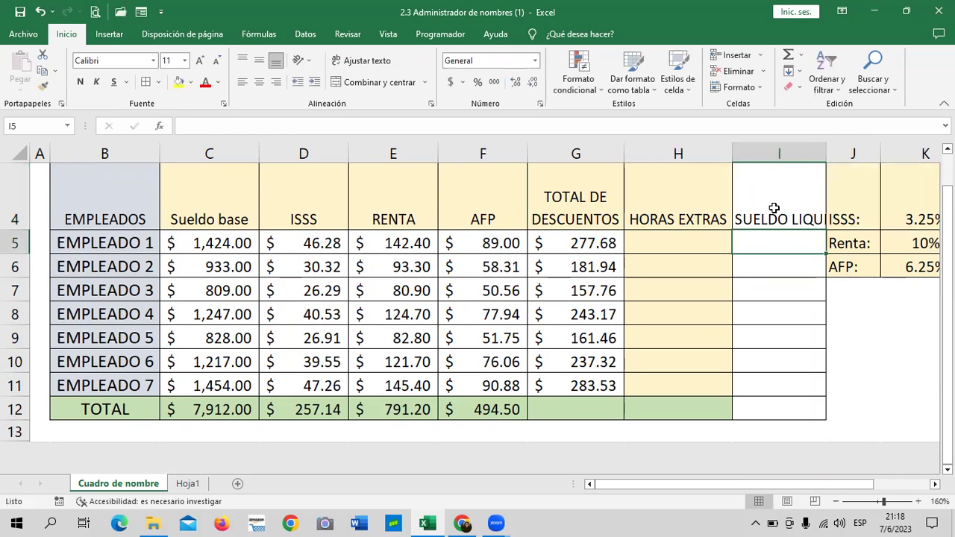
pyautogui.click(381, 60)
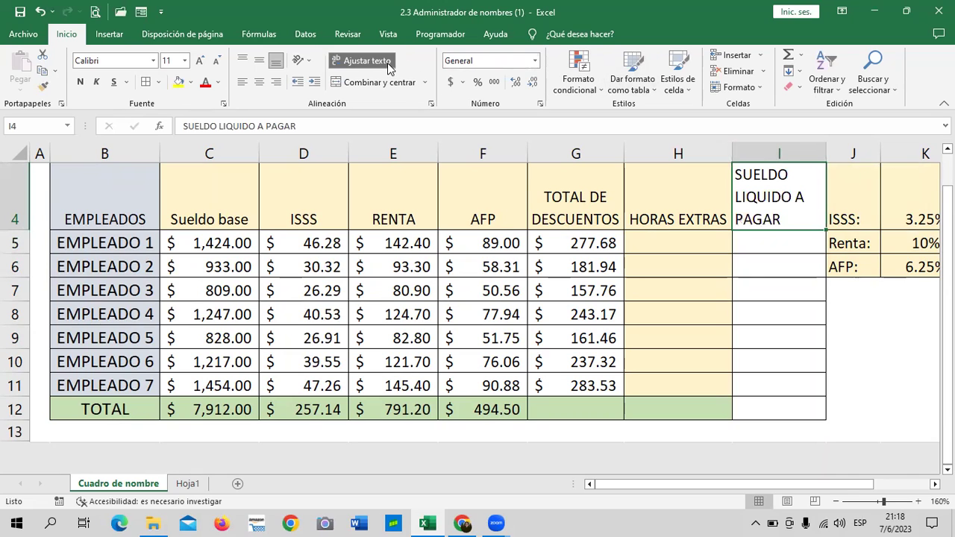
pyautogui.click(259, 82)
pyautogui.click(743, 302)
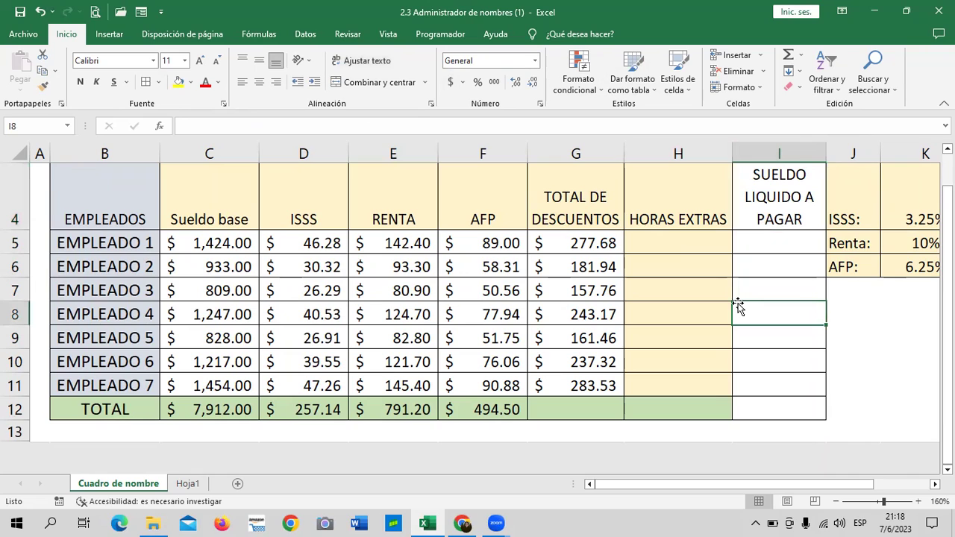
pyautogui.click(858, 390)
pyautogui.click(709, 345)
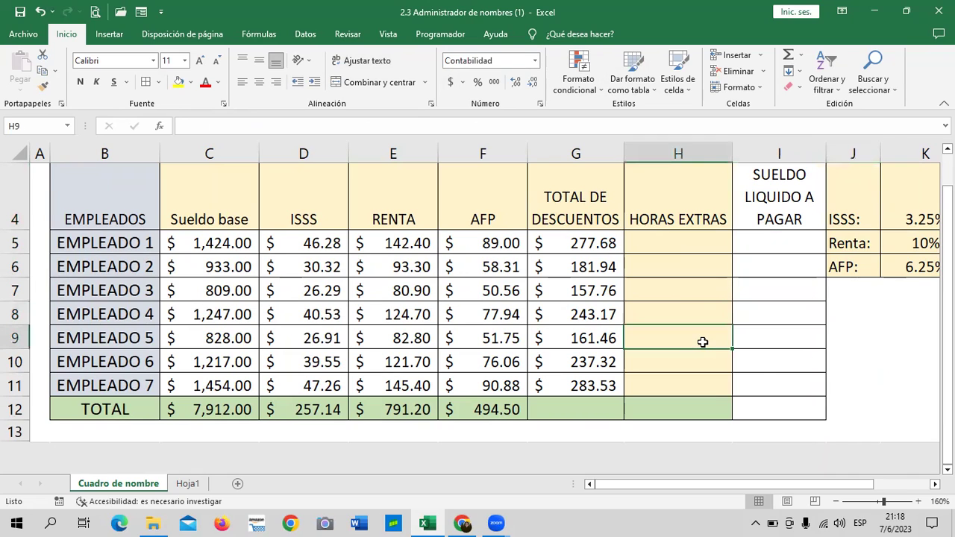
# Apply currency format to the HORAS EXTRAS cells for all employees
pyautogui.click(571, 411)
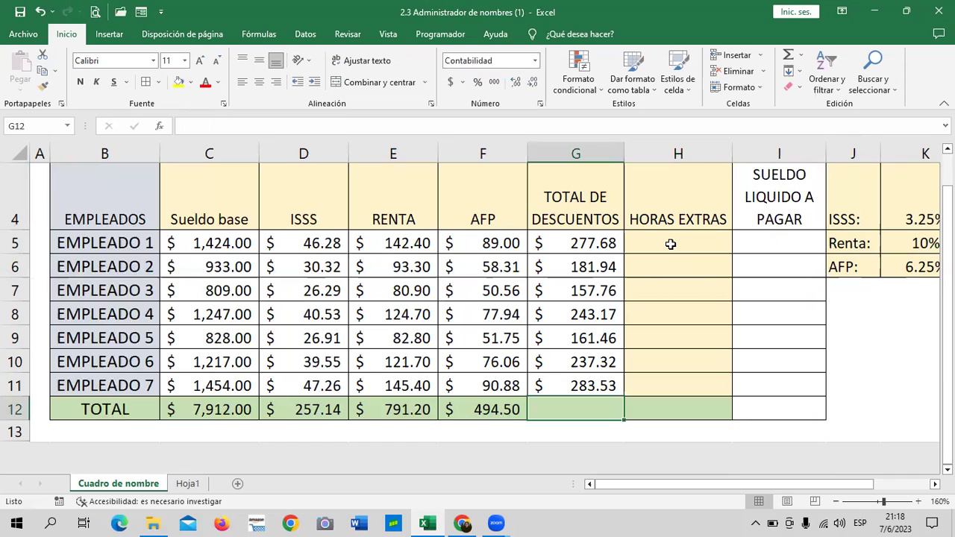
pyautogui.moveTo(670, 244); pyautogui.dragTo(651, 389)
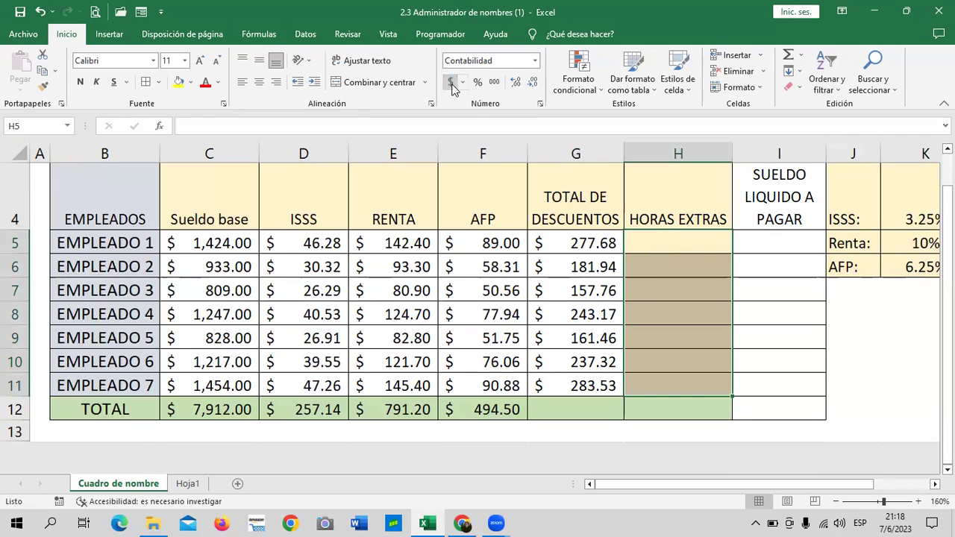
pyautogui.click(758, 339)
# Enter overtime of 25, 30, 45, 60 and 20 for Empleados 1, 2, 3, 6 and 7
pyautogui.click(693, 244)
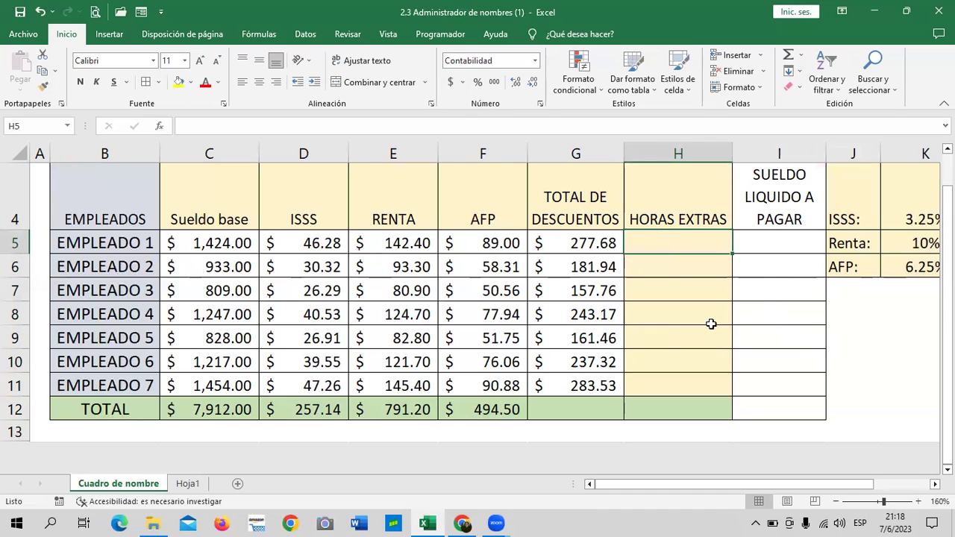
pyautogui.write('25')
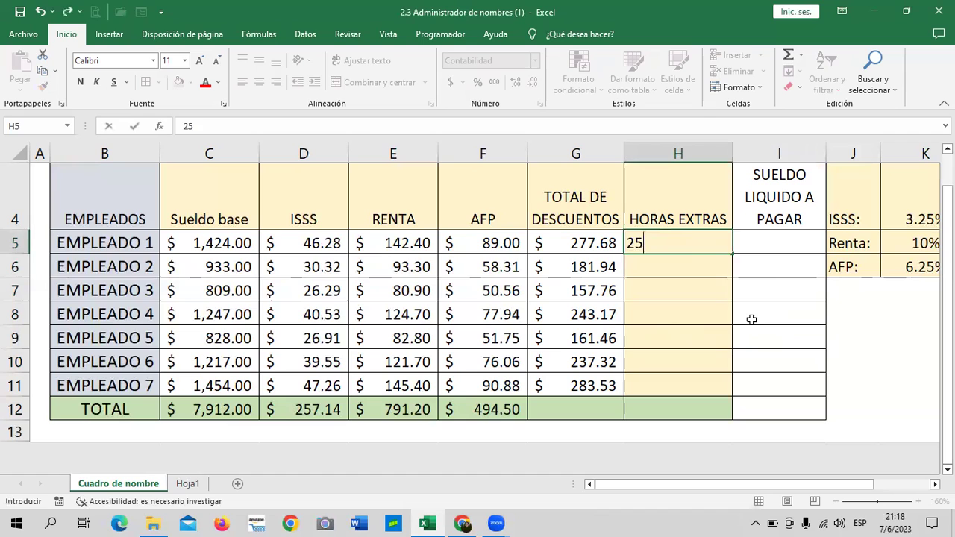
pyautogui.press('Return')
pyautogui.write('30')
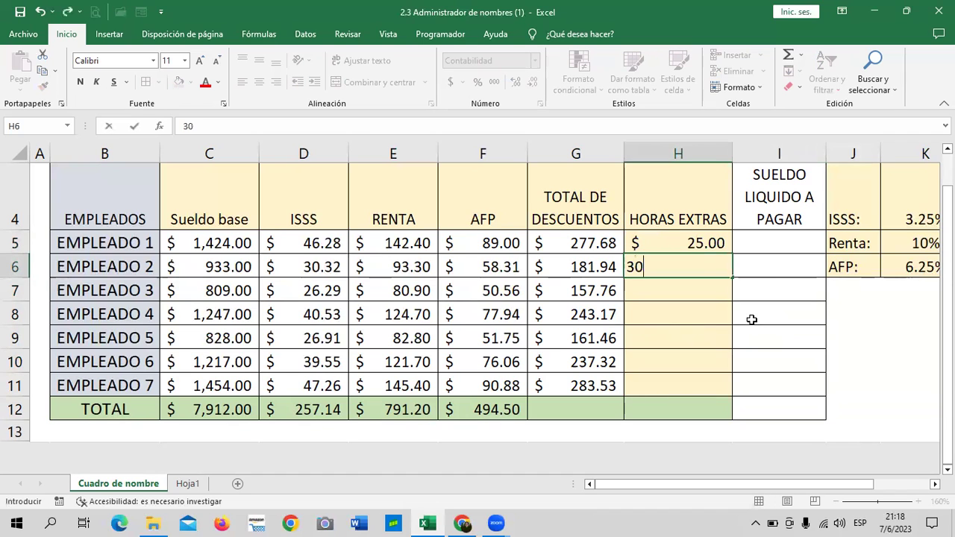
pyautogui.press('Return')
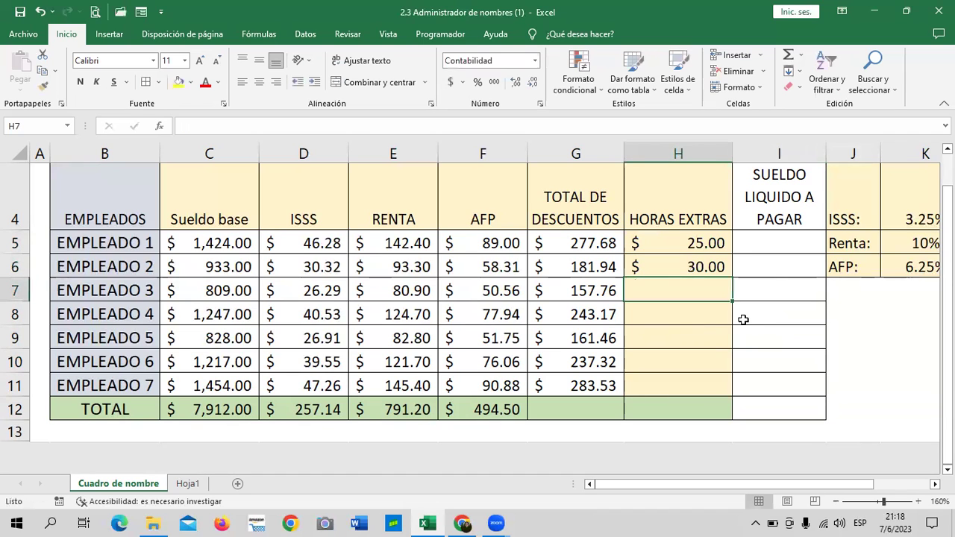
pyautogui.write('45')
pyautogui.press('Return')
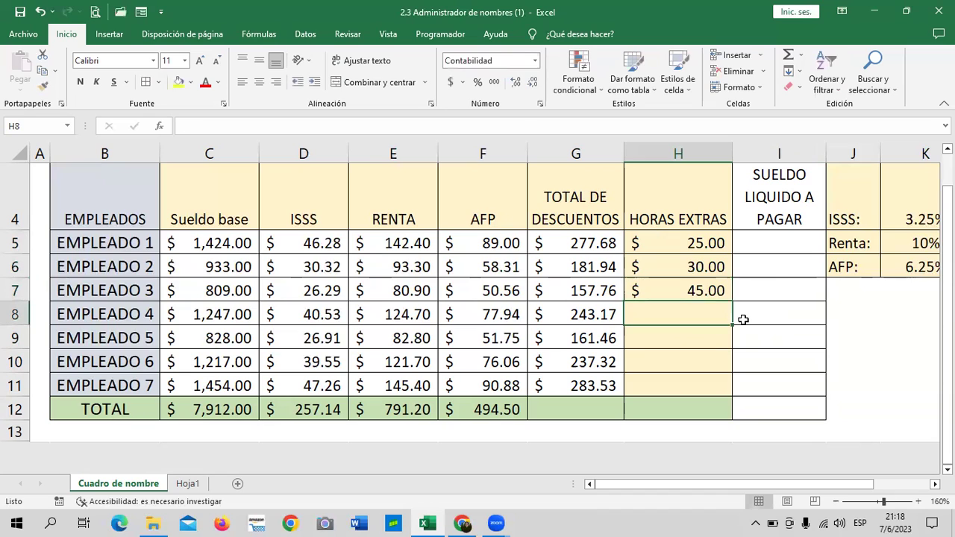
pyautogui.press('Return')
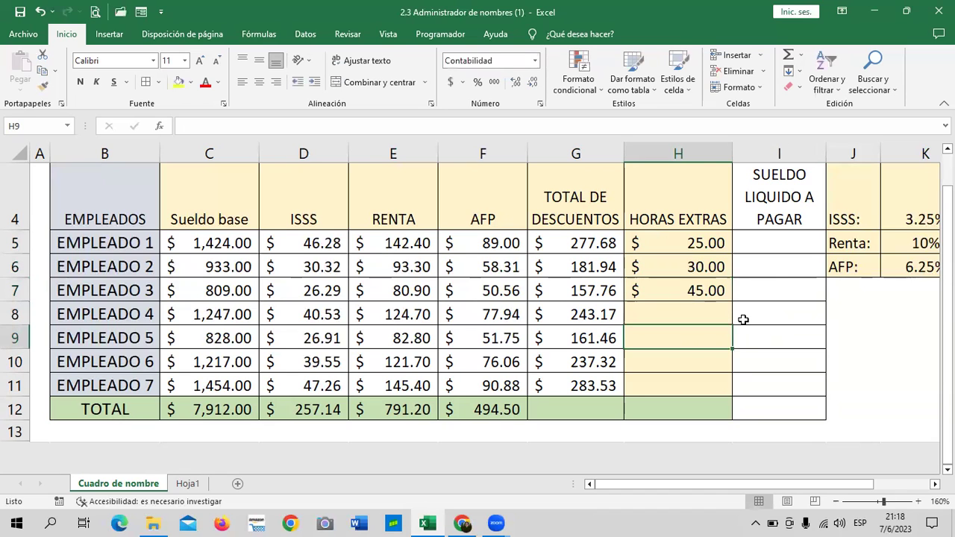
pyautogui.press('Return')
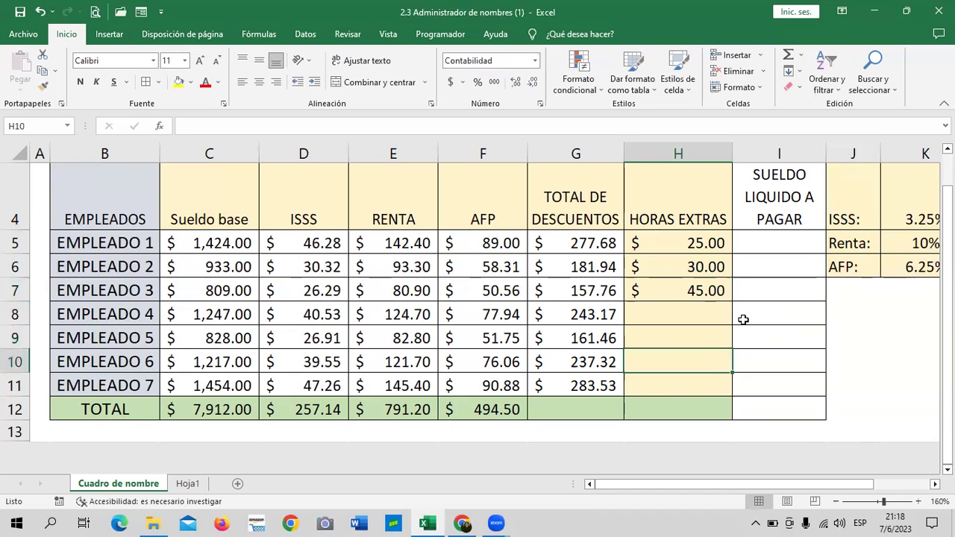
pyautogui.write('60')
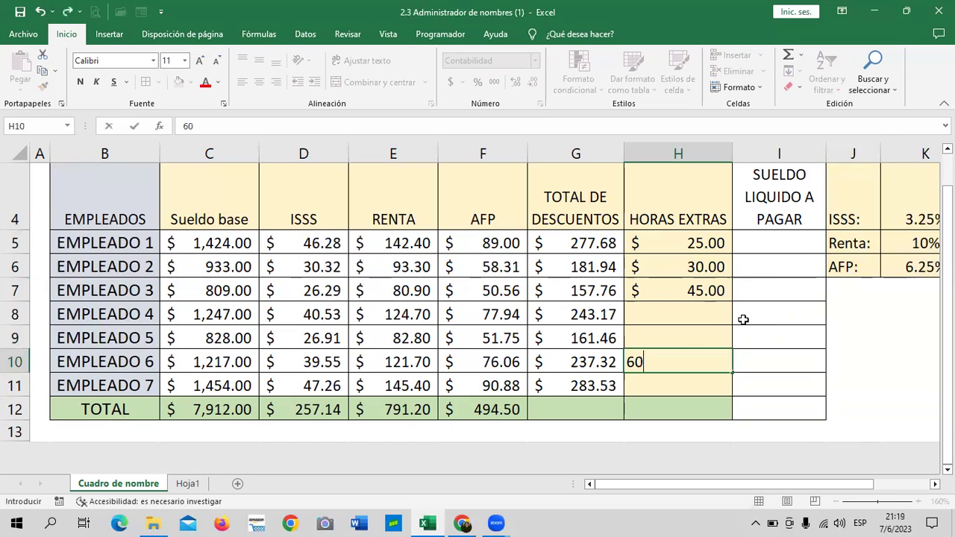
pyautogui.press('Return')
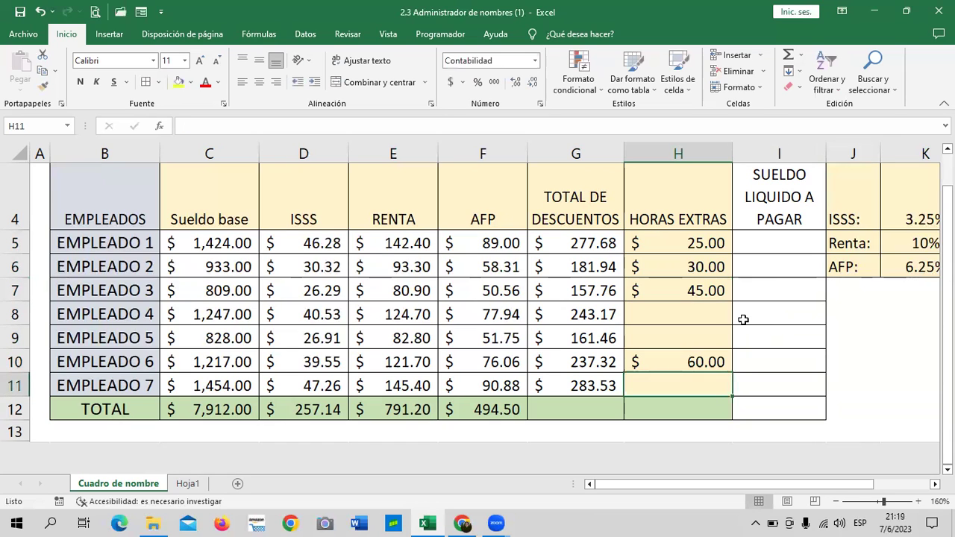
pyautogui.write('20')
pyautogui.press('Return')
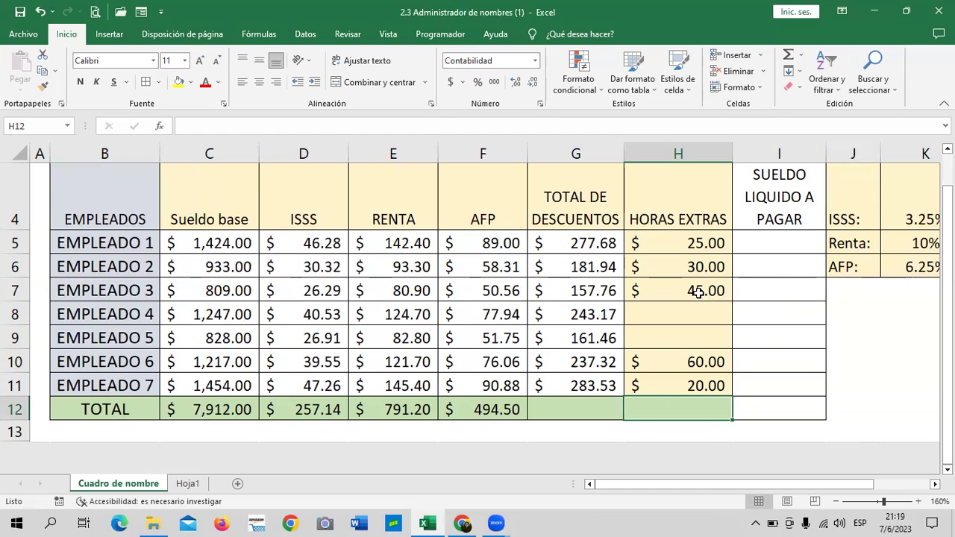
# Check the deductions formulas, narrow column H to width 9.00 and wrap the HORAS EXTRAS header
pyautogui.click(583, 244)
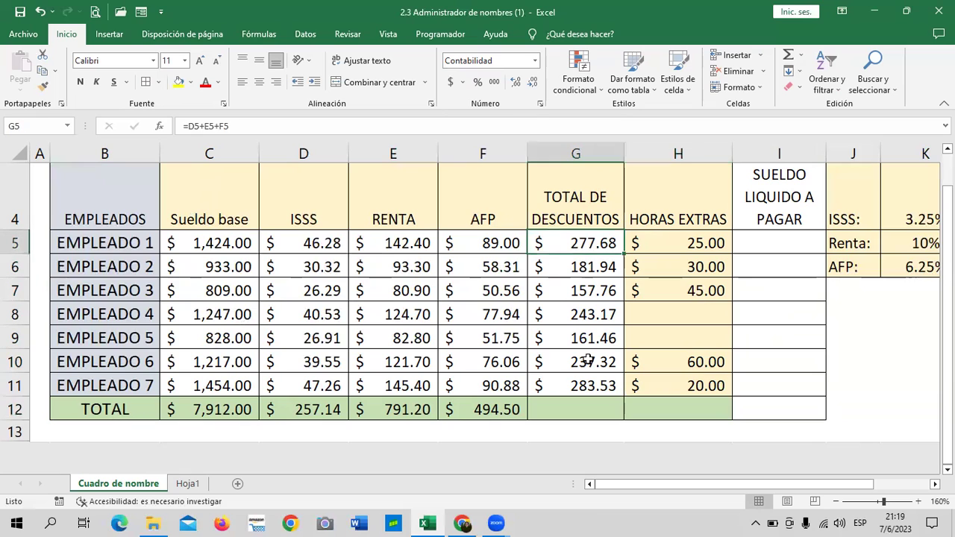
pyautogui.click(589, 387)
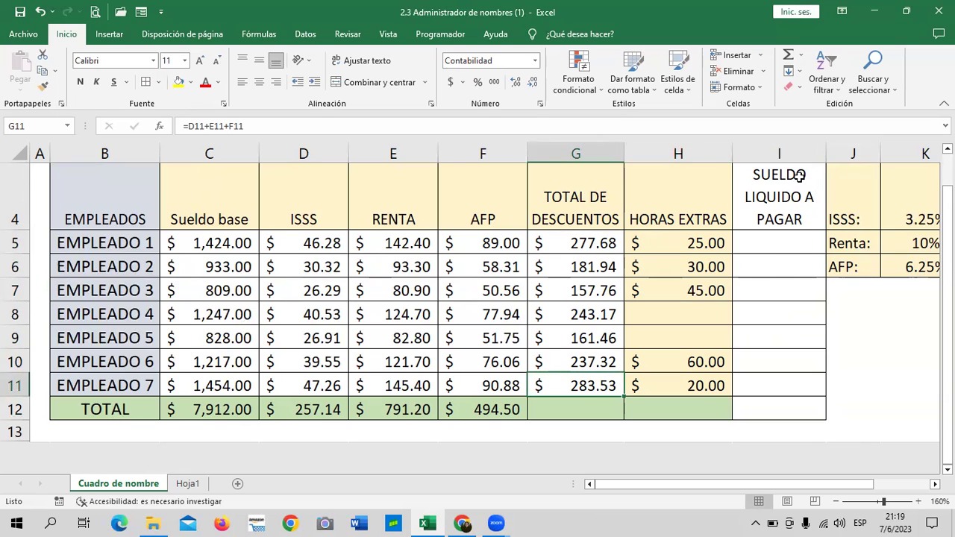
pyautogui.moveTo(732, 153); pyautogui.dragTo(699, 157)
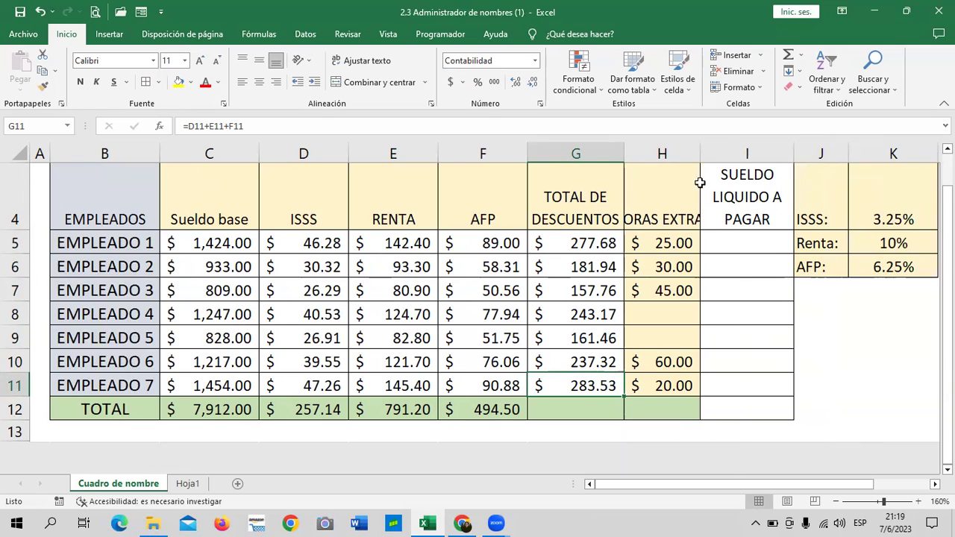
pyautogui.click(663, 203)
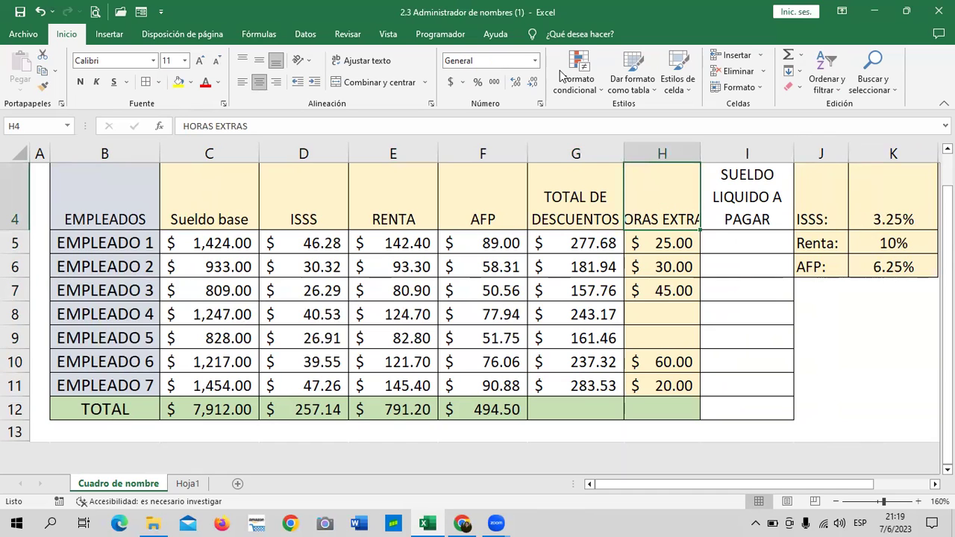
pyautogui.click(366, 68)
# Start Empleado 1's net salary formula in I5 with =C5
pyautogui.click(739, 359)
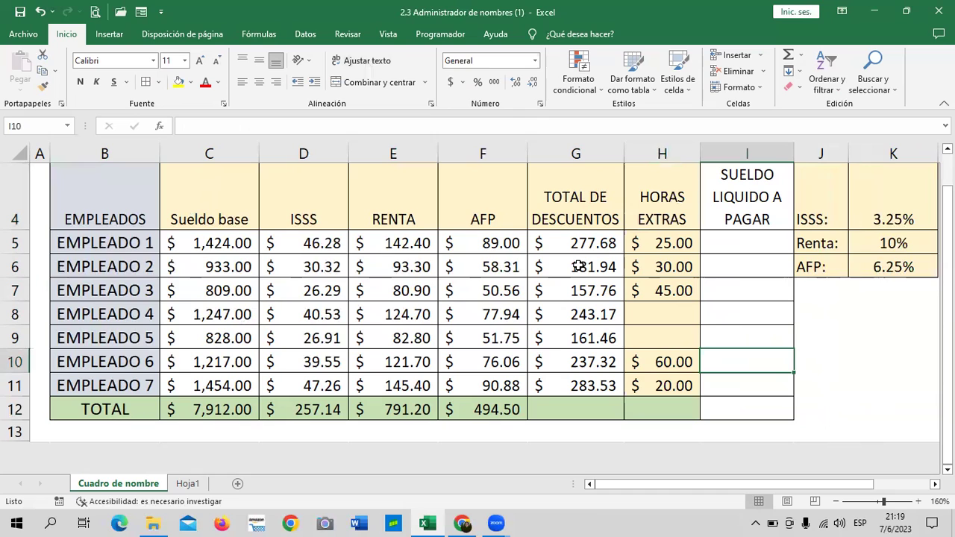
pyautogui.click(734, 243)
pyautogui.write('=')
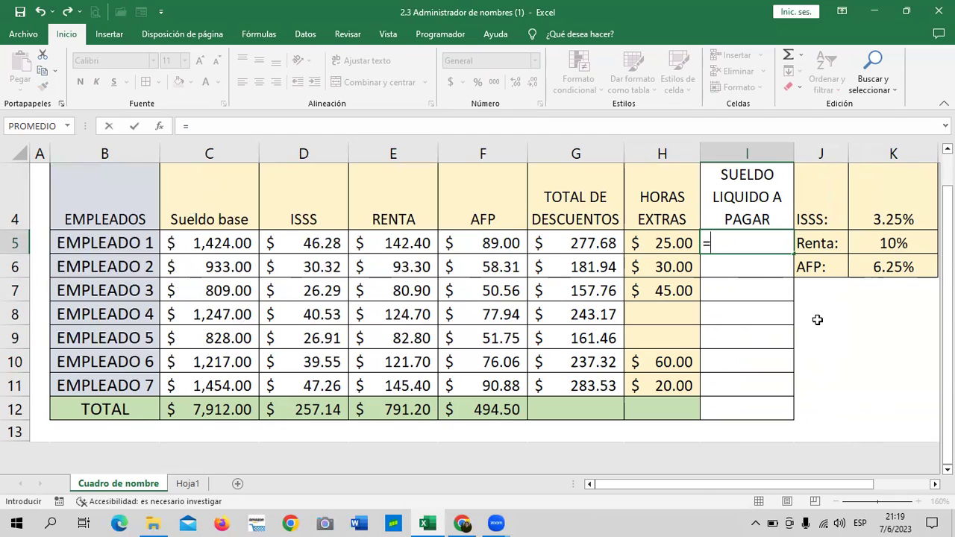
pyautogui.click(210, 241)
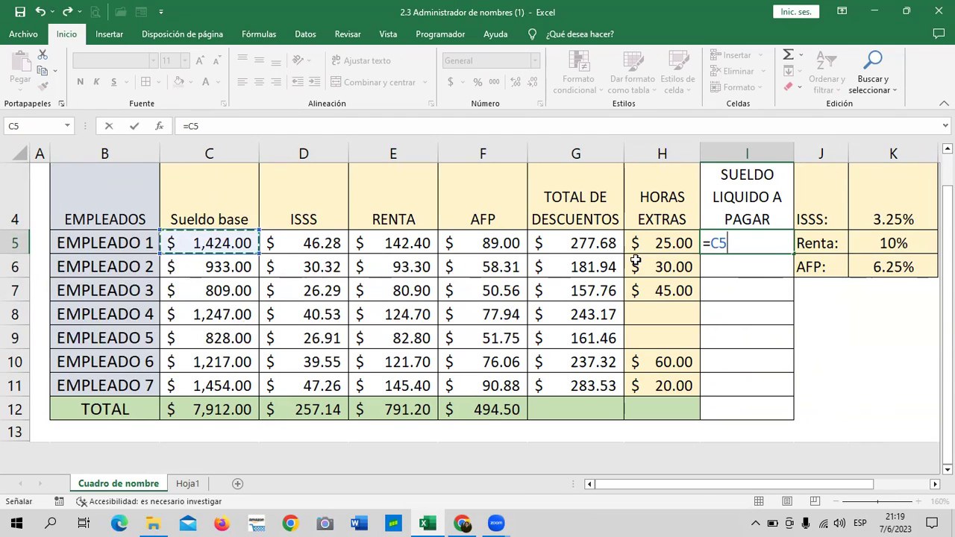
# Cancel the malformed =G5C5 formula in I5 and return to the empty cell
pyautogui.click(712, 243)
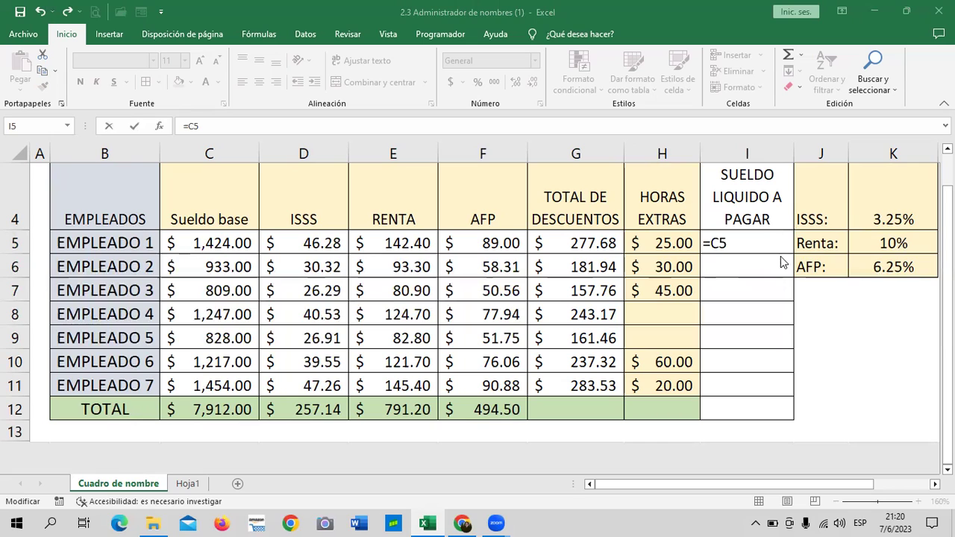
pyautogui.click(579, 244)
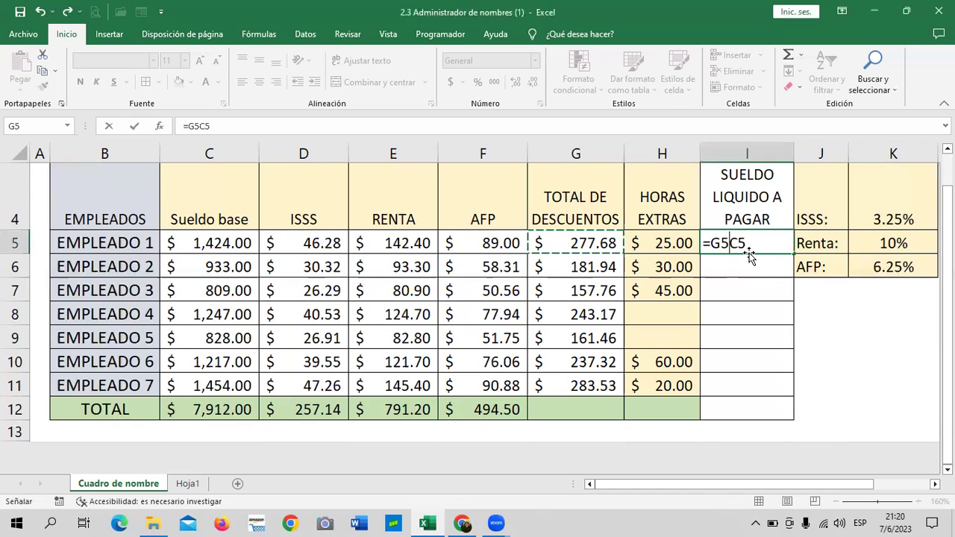
pyautogui.press('Escape')
pyautogui.click(593, 244)
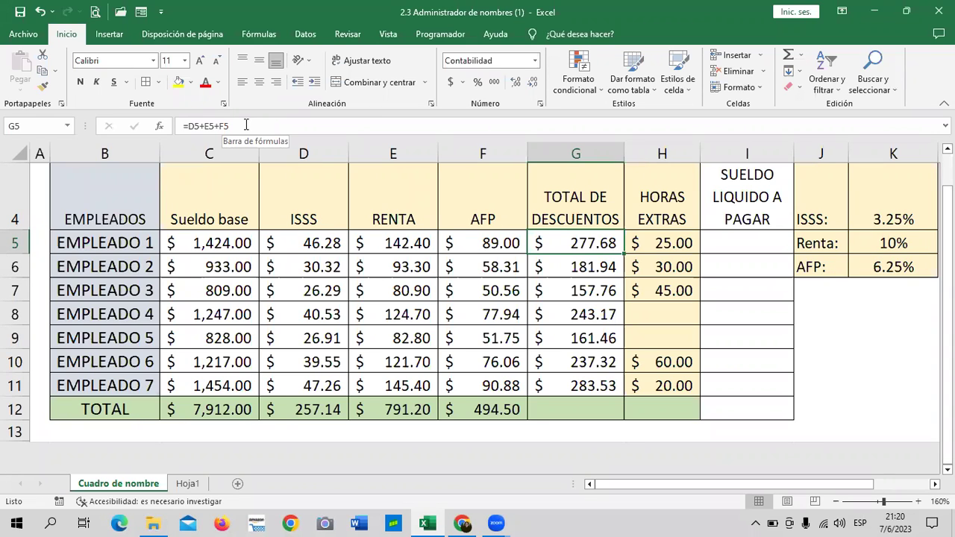
pyautogui.click(747, 235)
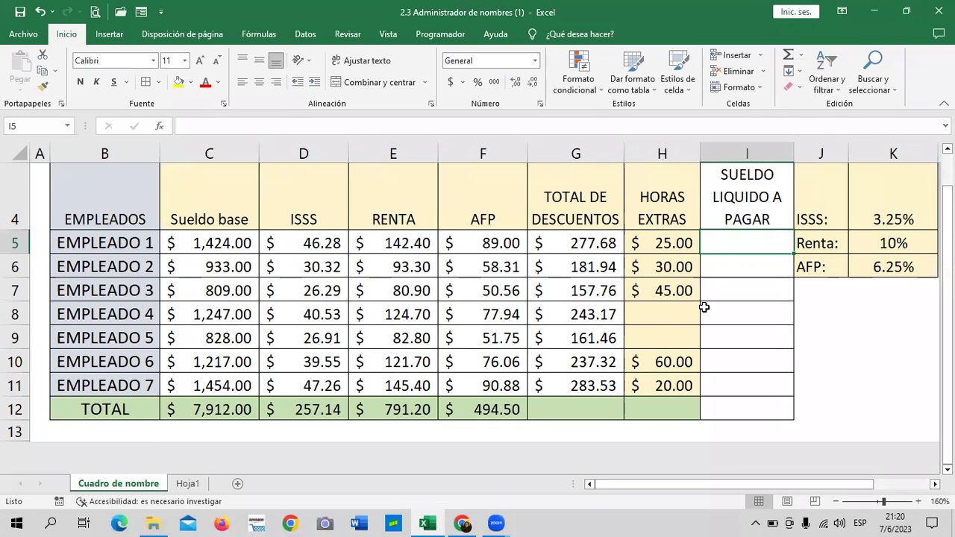
# Enter =(C5+H5)-G5 in I5, giving Empleado 1 a net salary of $1,171.32
pyautogui.write('=(')
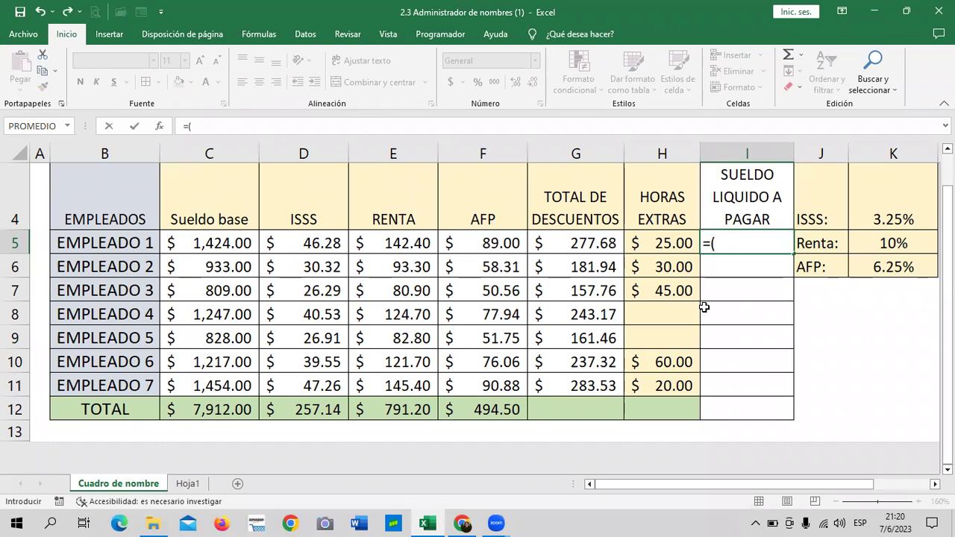
pyautogui.click(226, 243)
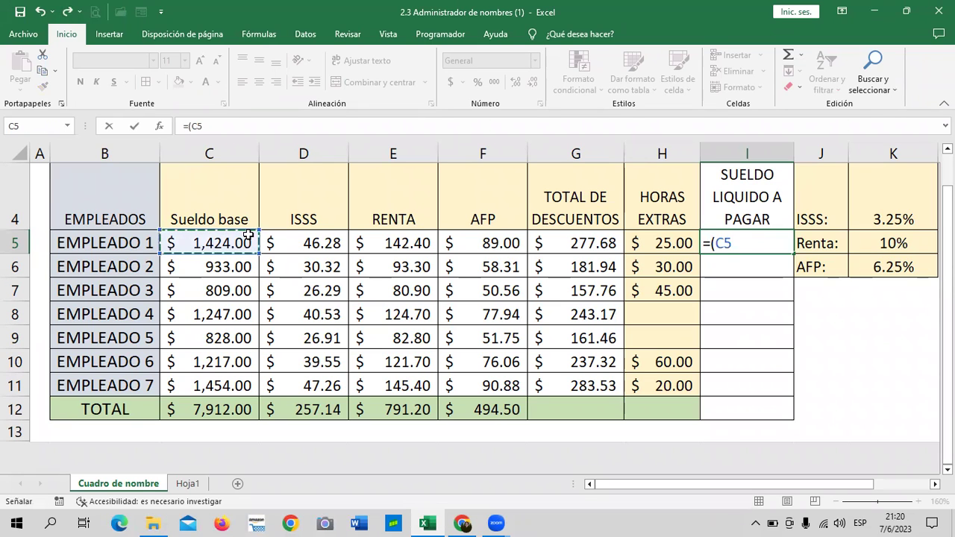
pyautogui.write('+')
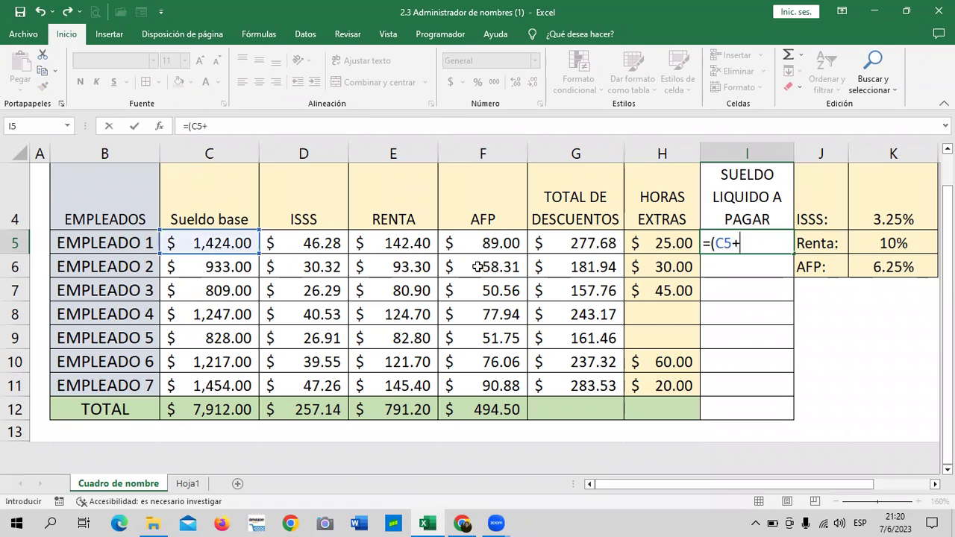
pyautogui.click(671, 243)
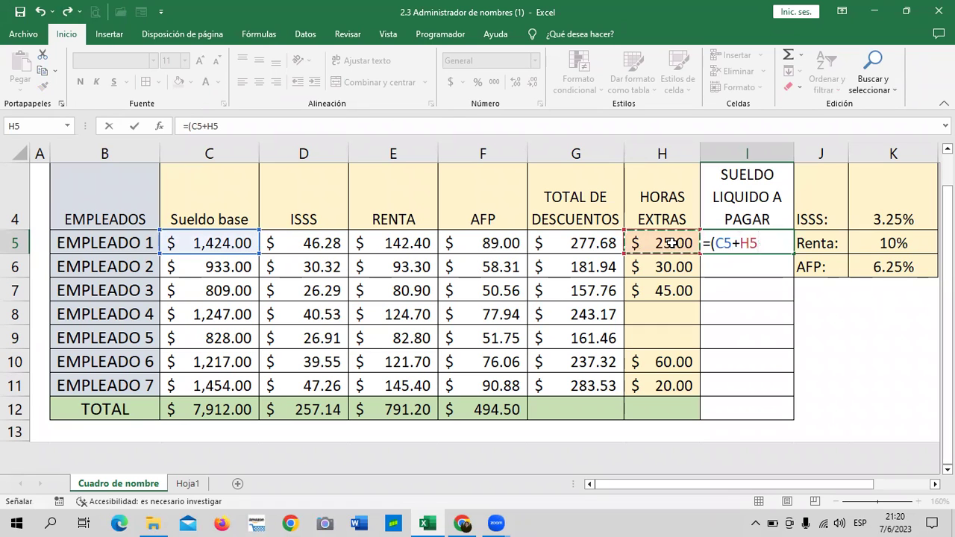
pyautogui.write(')')
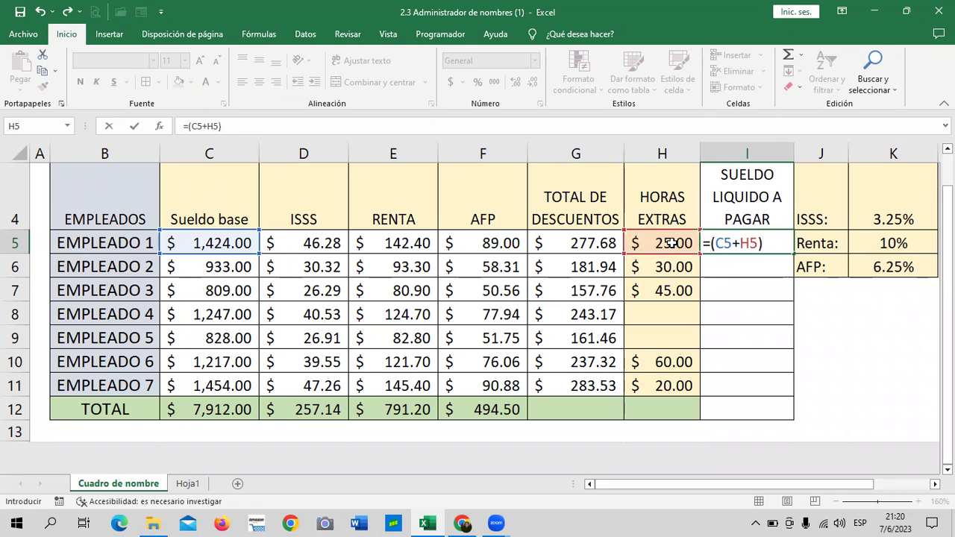
pyautogui.write('-')
pyautogui.click(588, 243)
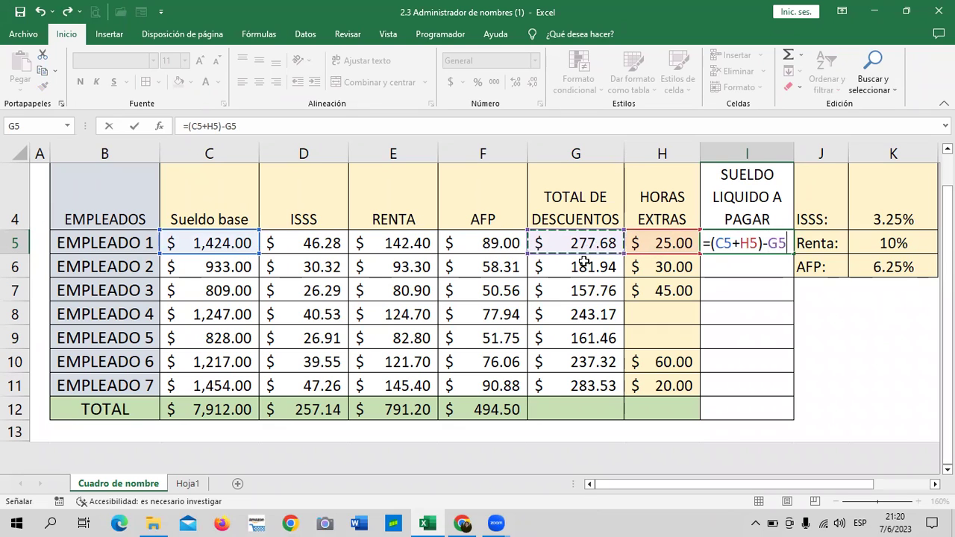
pyautogui.press('Return')
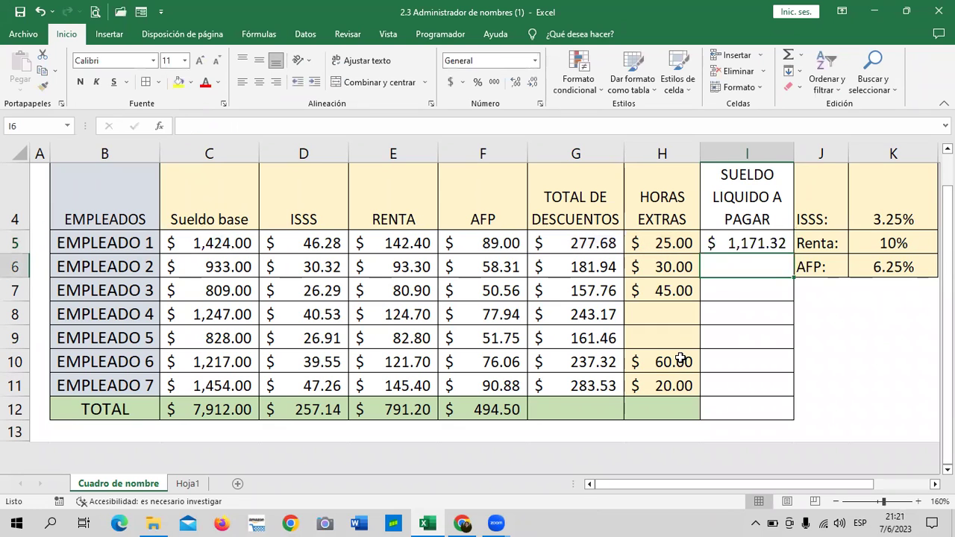
pyautogui.click(729, 237)
pyautogui.click(414, 126)
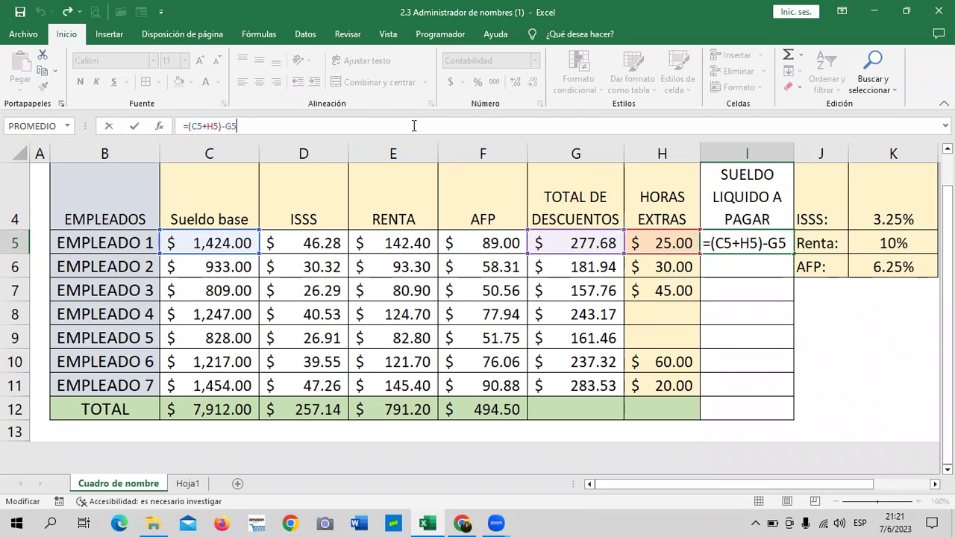
pyautogui.press('Return')
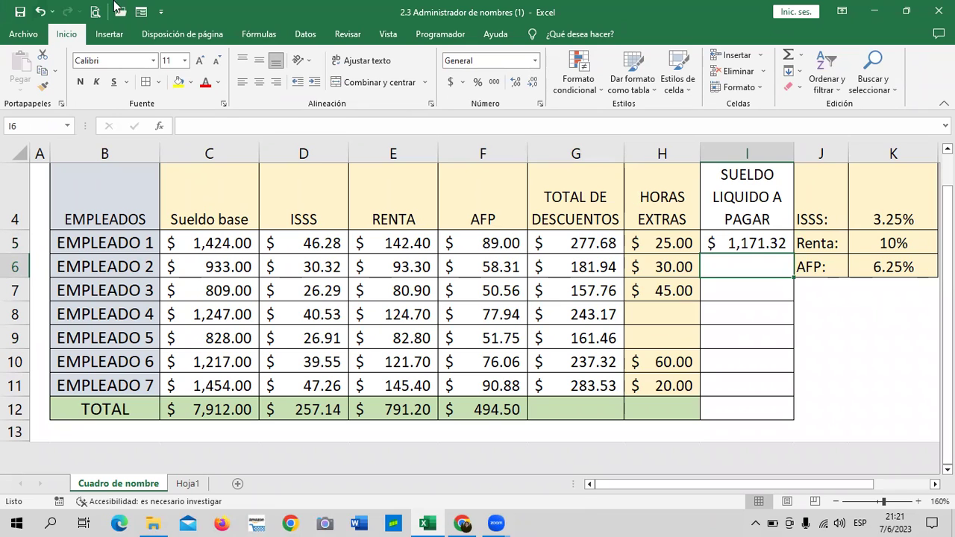
pyautogui.click(748, 237)
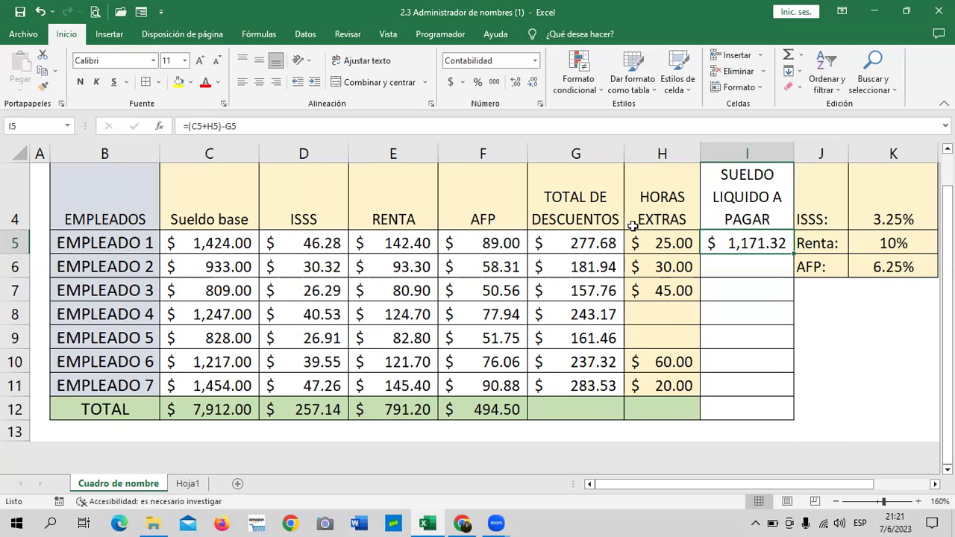
pyautogui.click(563, 243)
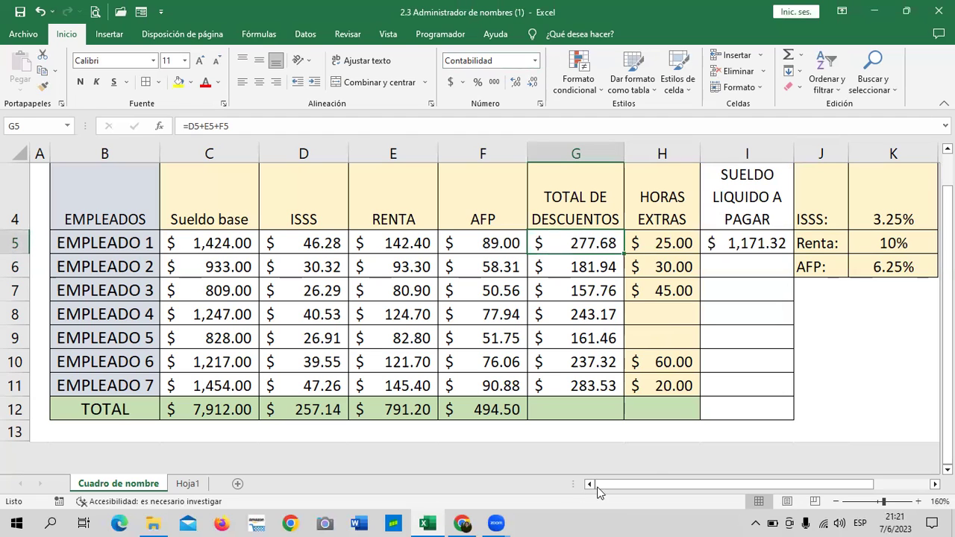
# Check G5's =D5+E5+F5, then open I5's =(C5+H5)-G5 formula for editing
pyautogui.scroll(-3, 511, 406)
pyautogui.scroll(3, 511, 406)
pyautogui.click(750, 275)
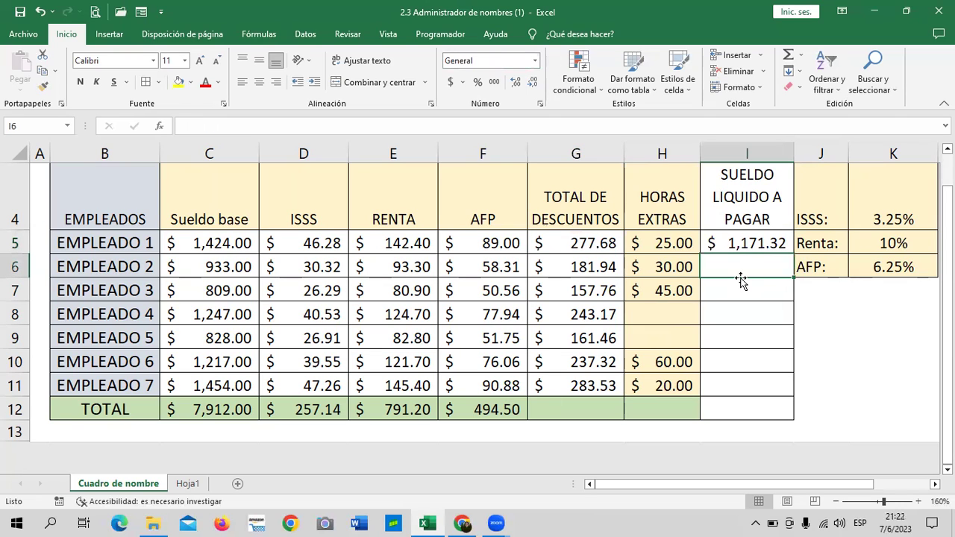
pyautogui.click(851, 320)
pyautogui.click(739, 270)
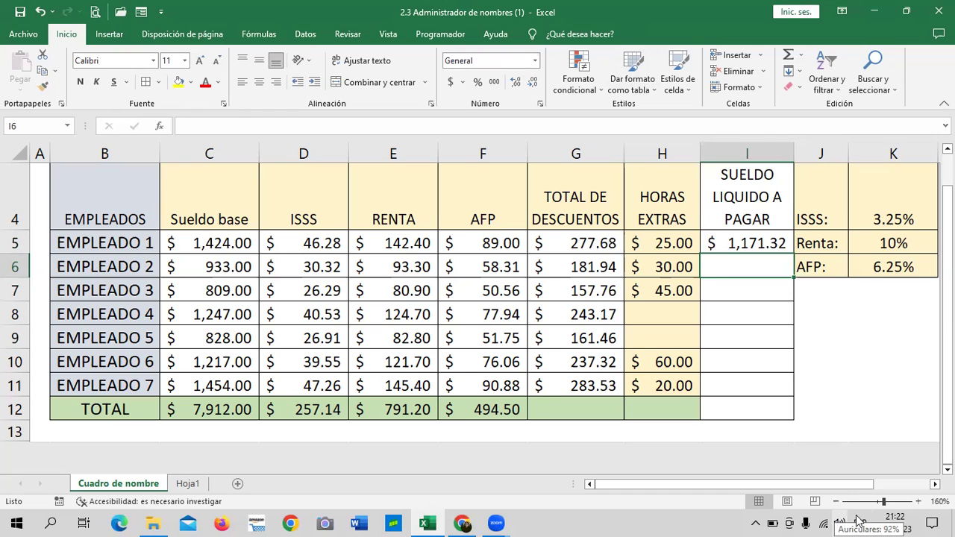
pyautogui.click(605, 241)
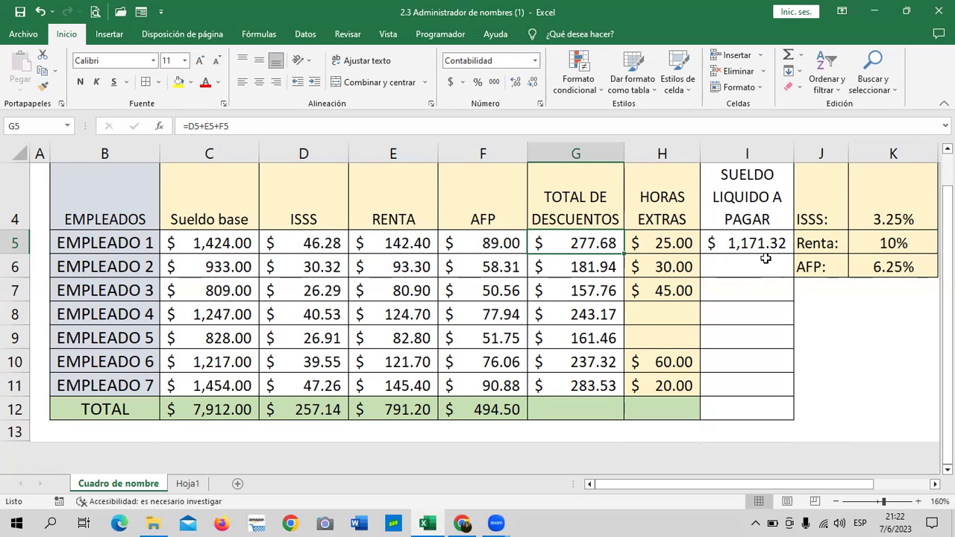
pyautogui.click(753, 236)
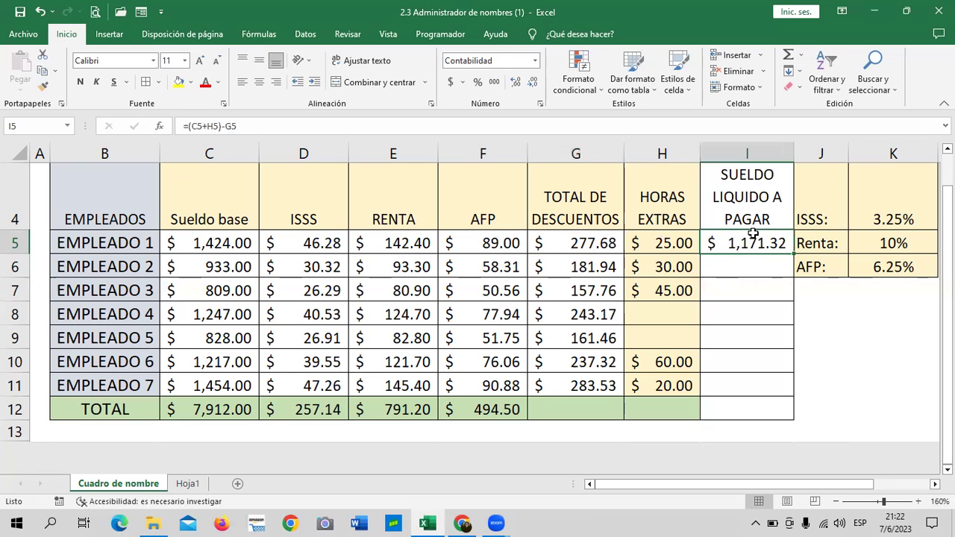
pyautogui.click(348, 127)
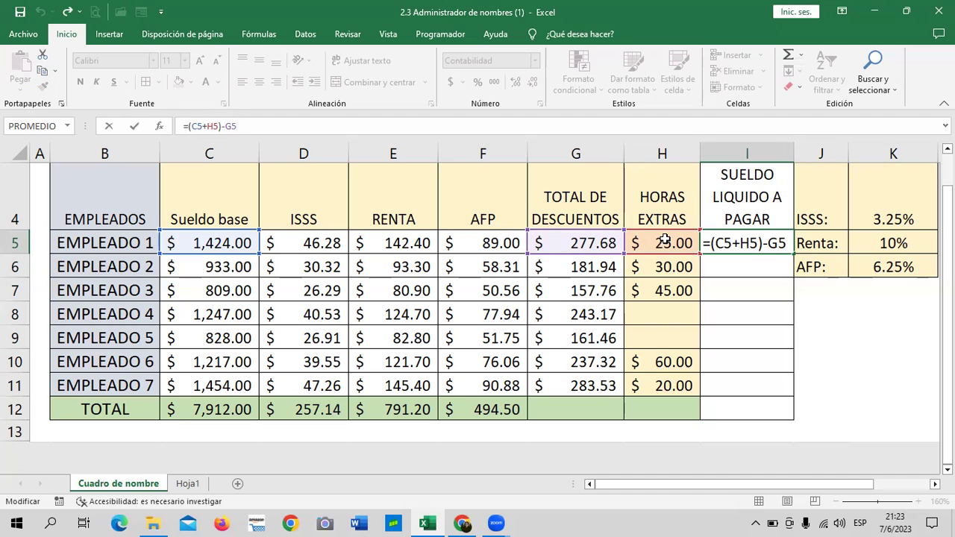
# Delete both parentheses so I5 reads =C5+H5-G5, still $1,171.32
pyautogui.press('Return')
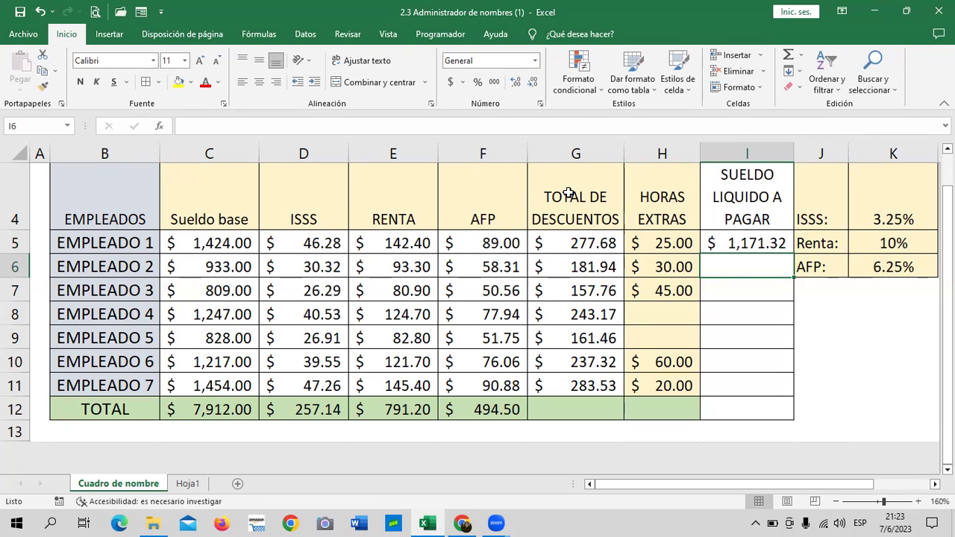
pyautogui.click(736, 244)
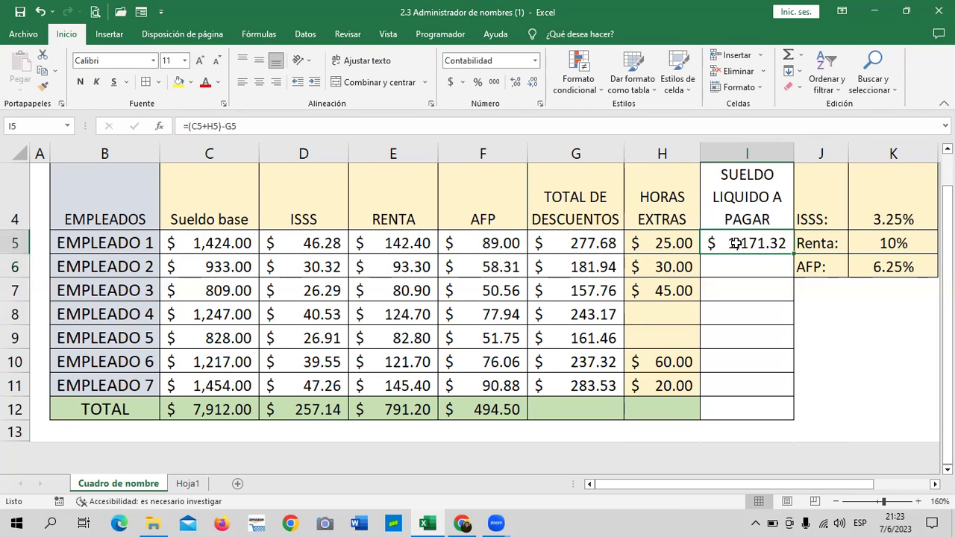
pyautogui.click(221, 126)
pyautogui.press('BackSpace')
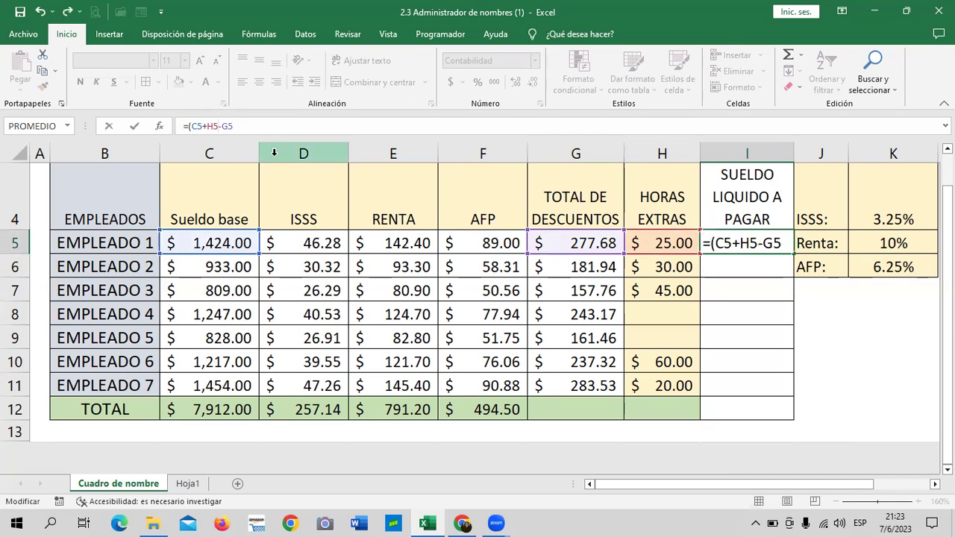
pyautogui.click(190, 126)
pyautogui.press('BackSpace')
pyautogui.press('Return')
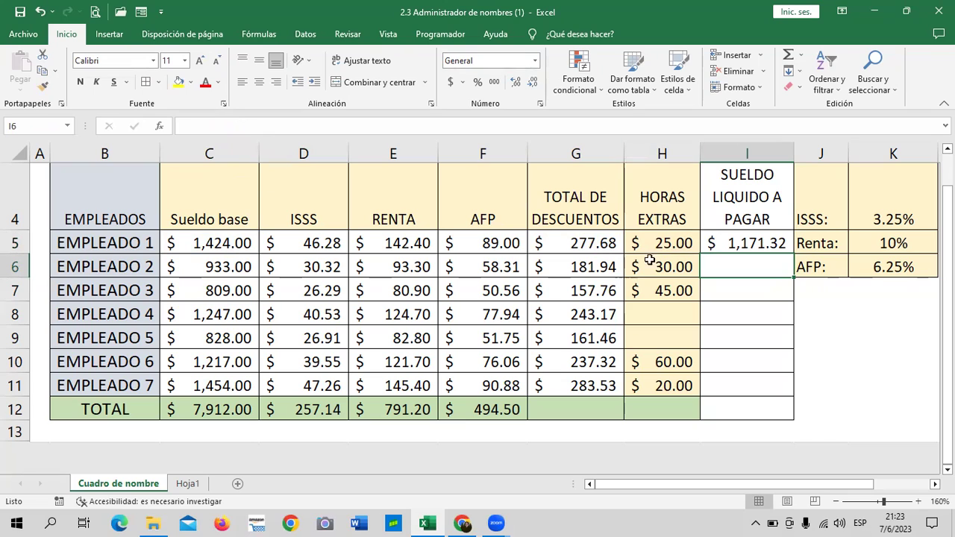
pyautogui.click(733, 239)
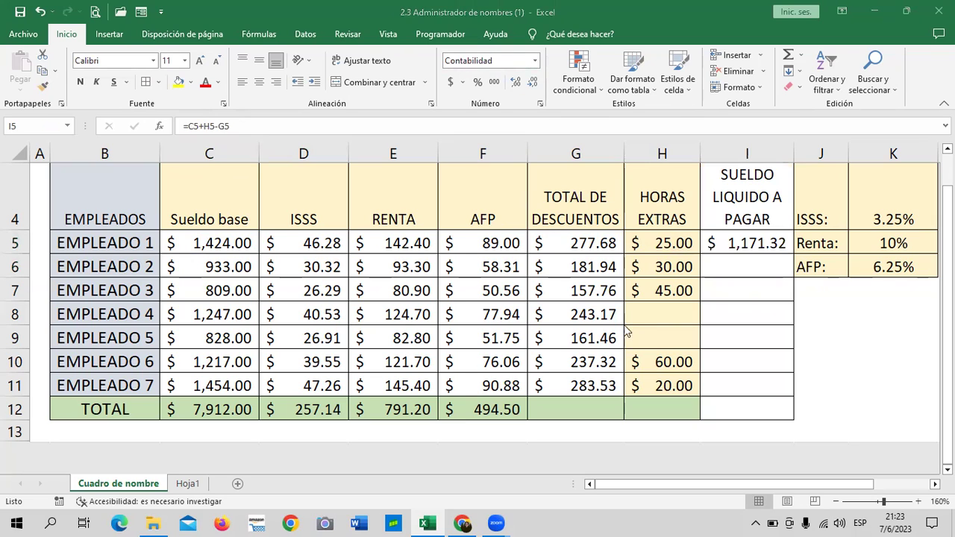
# Review Empleado 1's ISSS, RENTA, AFP, deductions total, overtime 25 and net salary cells
pyautogui.click(595, 242)
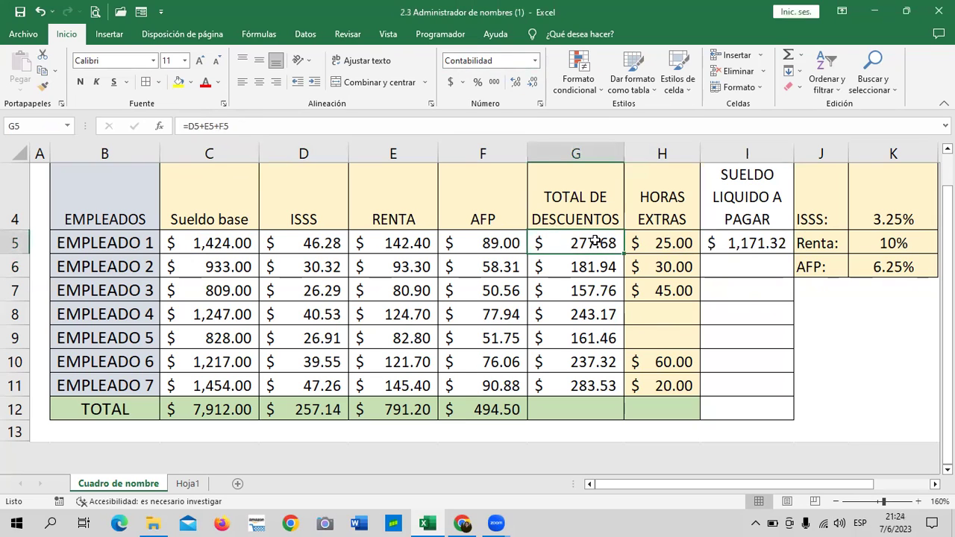
pyautogui.click(338, 243)
pyautogui.click(403, 241)
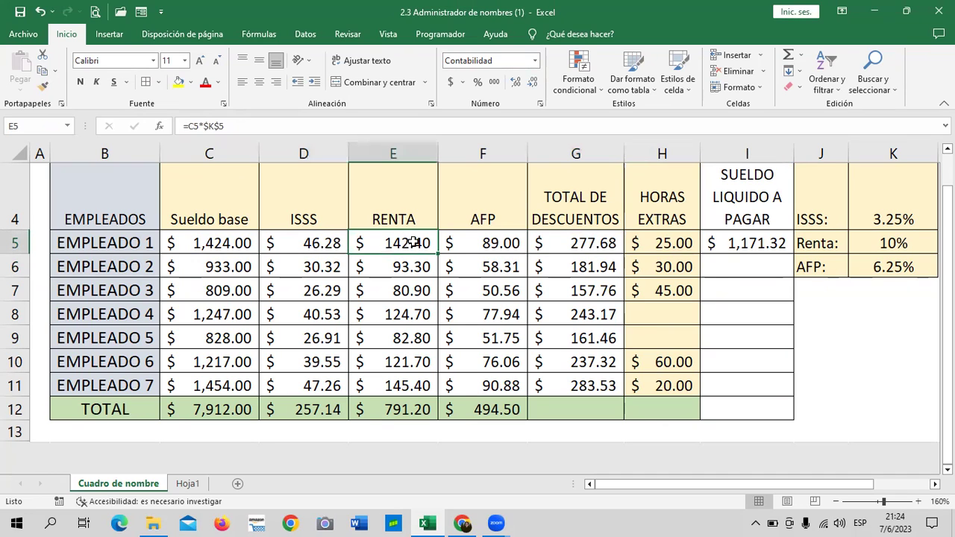
pyautogui.click(500, 245)
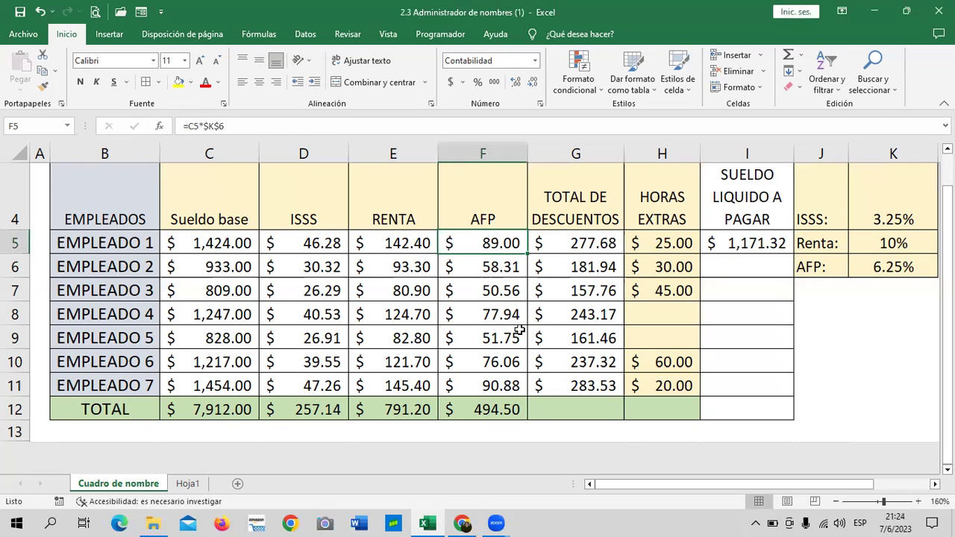
pyautogui.click(274, 242)
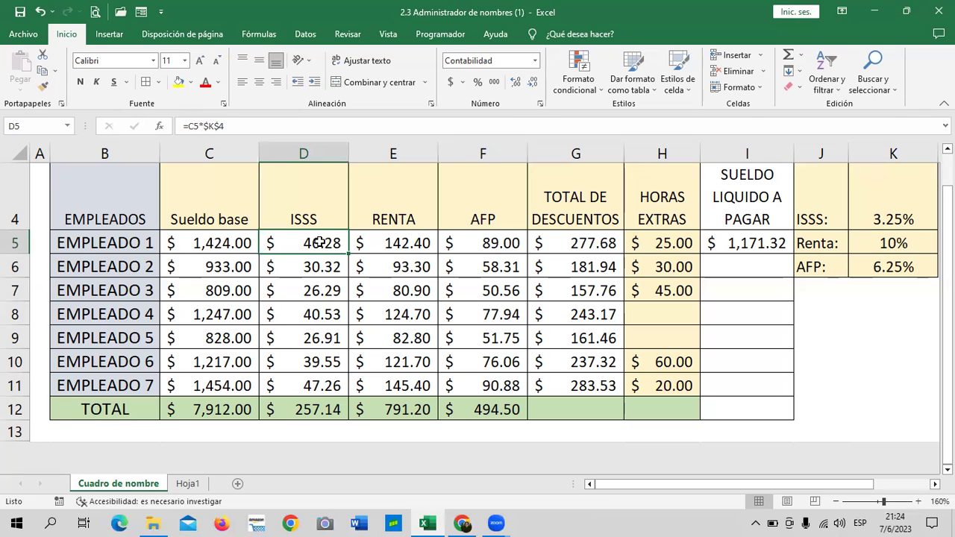
pyautogui.click(387, 243)
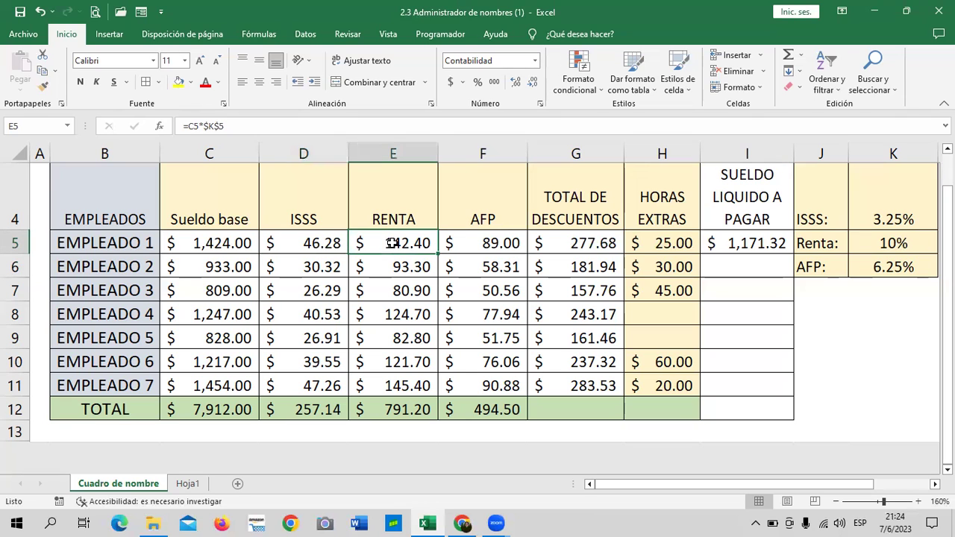
pyautogui.click(485, 246)
pyautogui.click(574, 244)
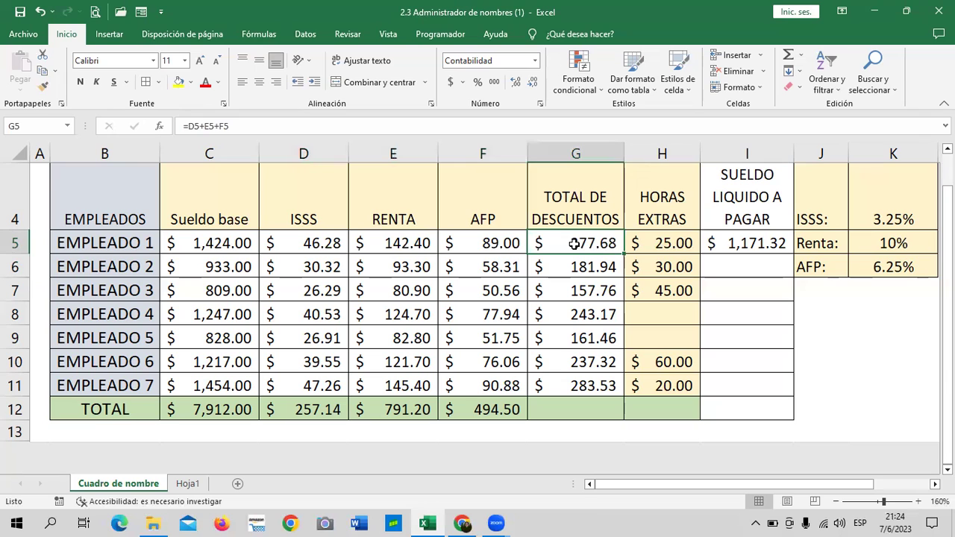
pyautogui.click(654, 247)
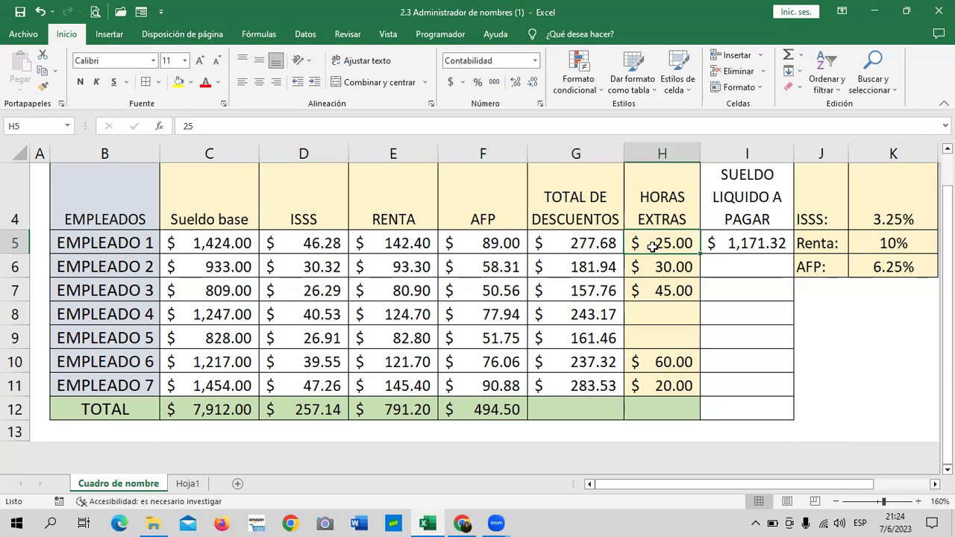
pyautogui.click(720, 245)
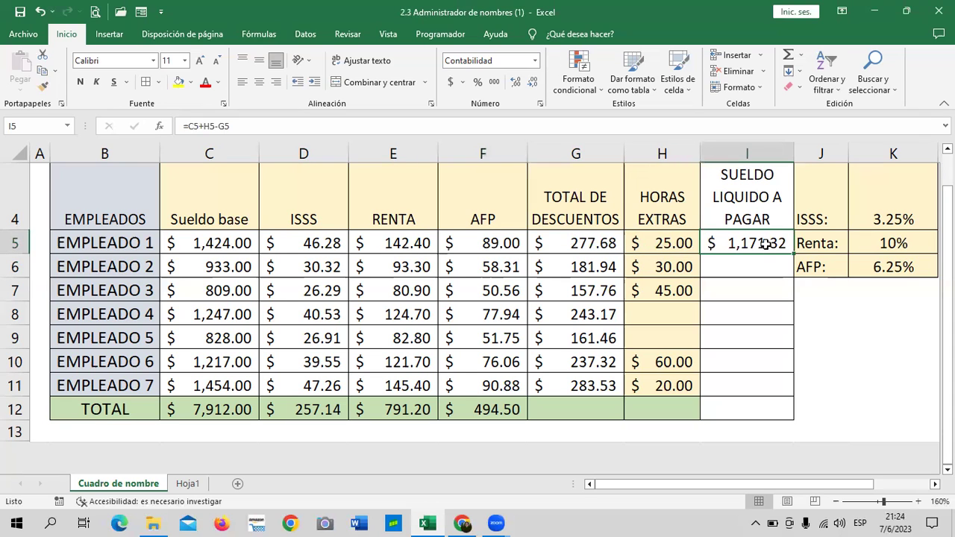
# Put the parentheses back so I5 reads =(C5+H5)-G5 again
pyautogui.click(190, 126)
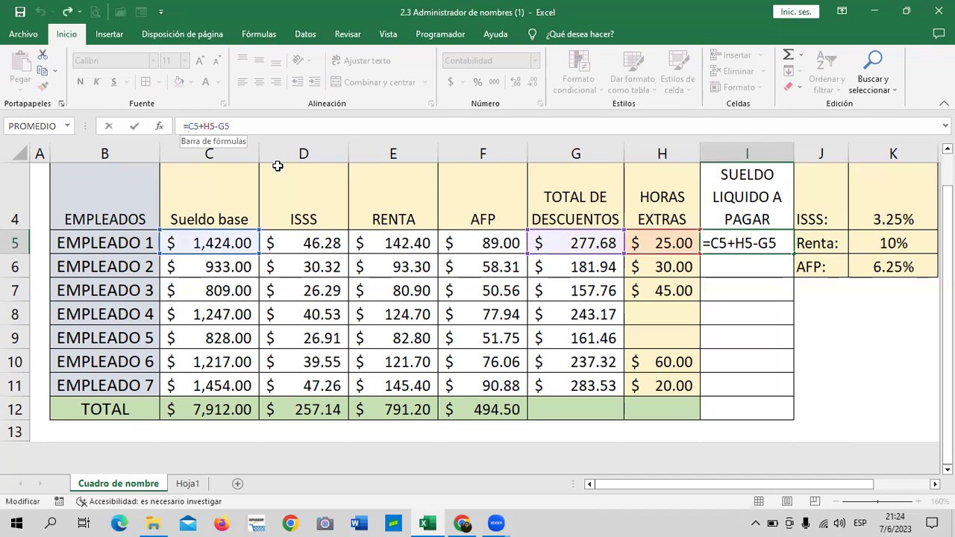
pyautogui.write('8')
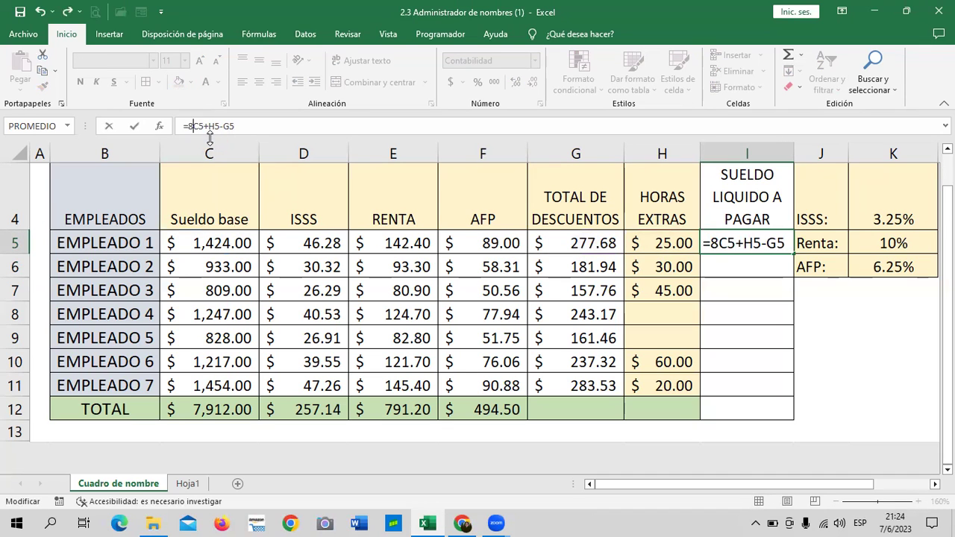
pyautogui.press('BackSpace')
pyautogui.write('(')
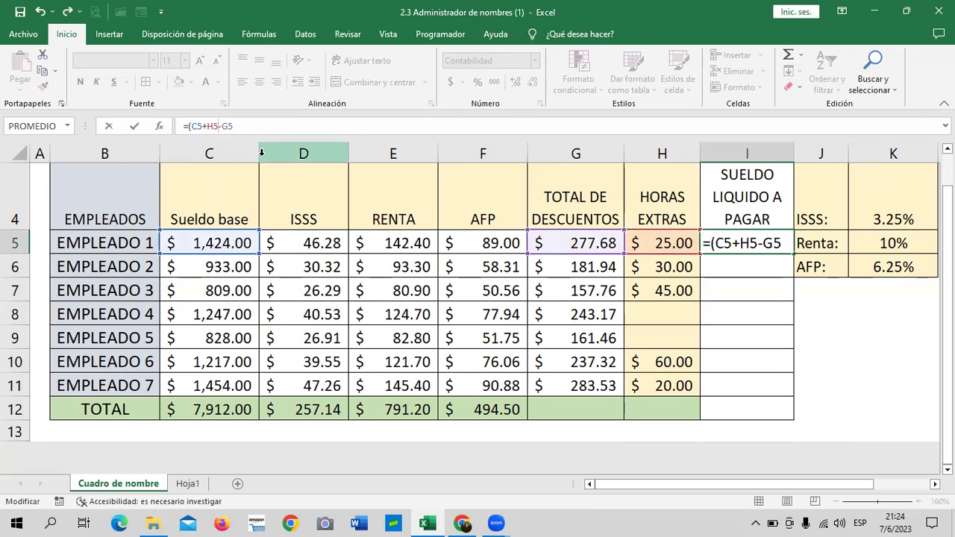
pyautogui.write(')')
pyautogui.press('Return')
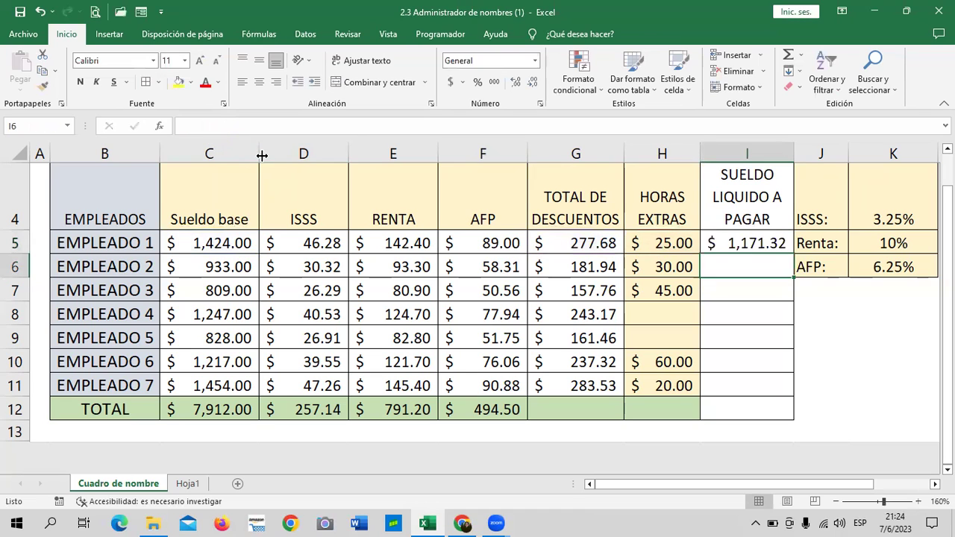
pyautogui.click(756, 241)
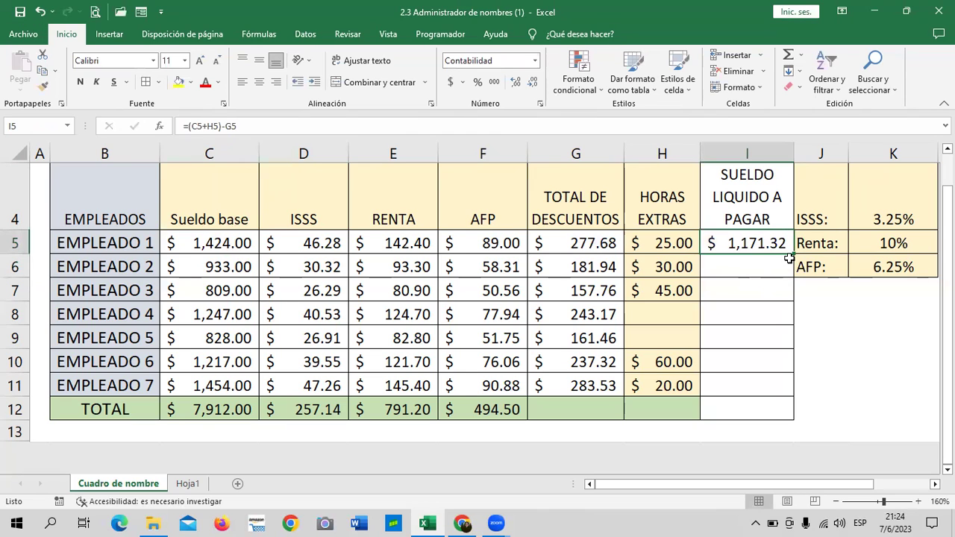
# Copy I5's net salary formula down to I11 and inspect the copied formulas
pyautogui.moveTo(793, 266); pyautogui.dragTo(811, 394)
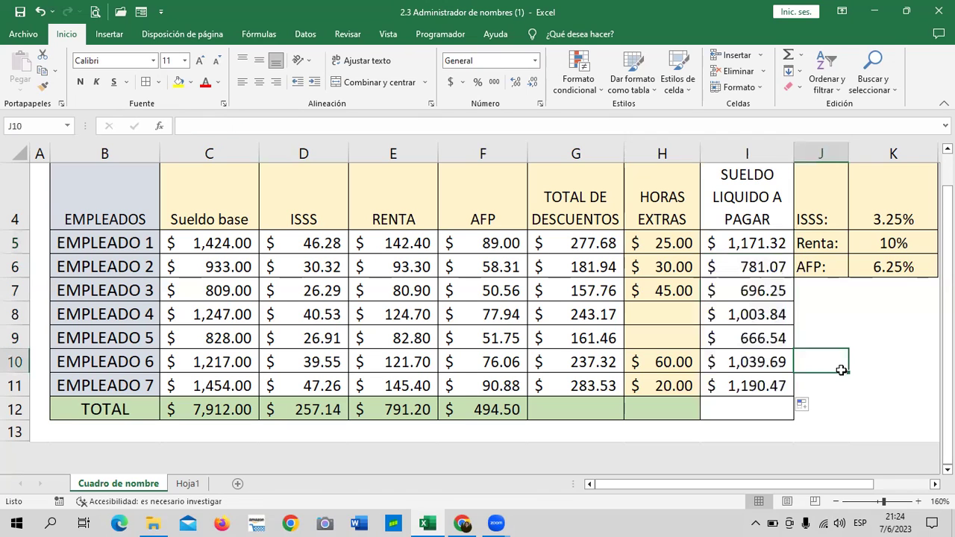
pyautogui.click(771, 383)
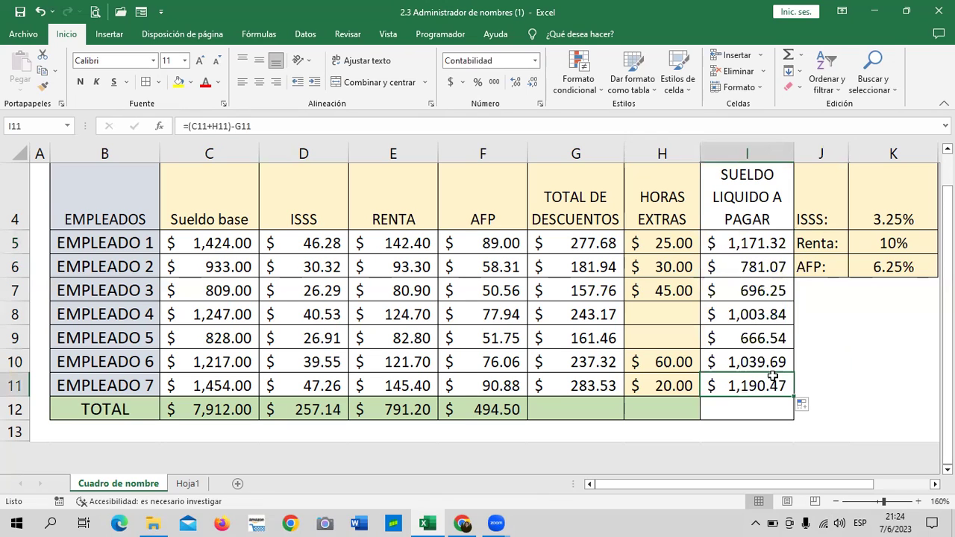
pyautogui.click(743, 237)
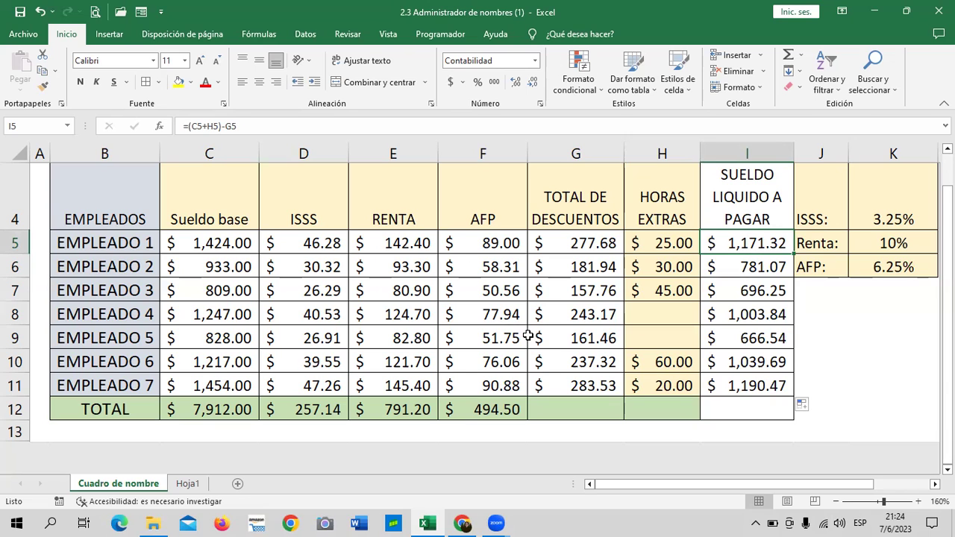
pyautogui.click(416, 125)
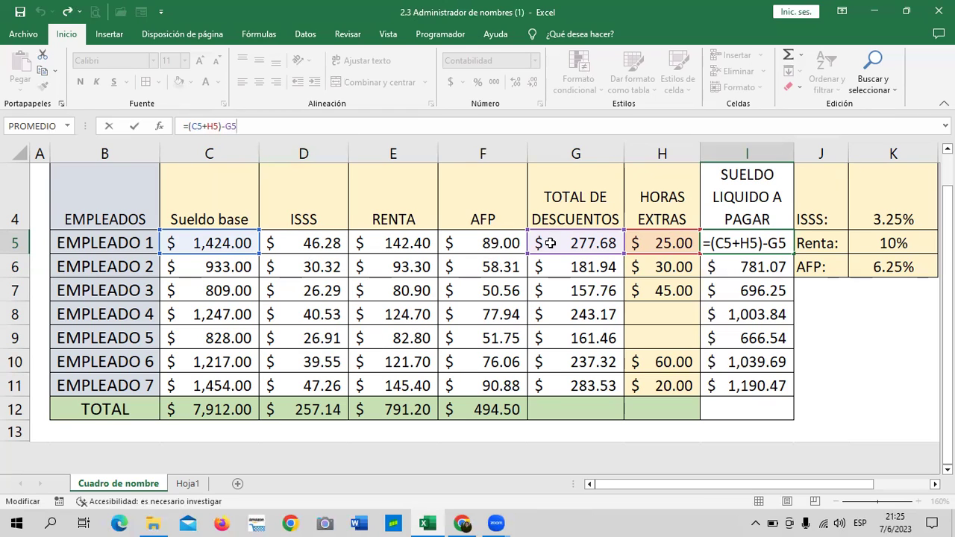
# Enter =(C5+H5)-G5 in I5 so Empleado 1's net pay shows $1,171.32
pyautogui.click(330, 124)
pyautogui.press('Return')
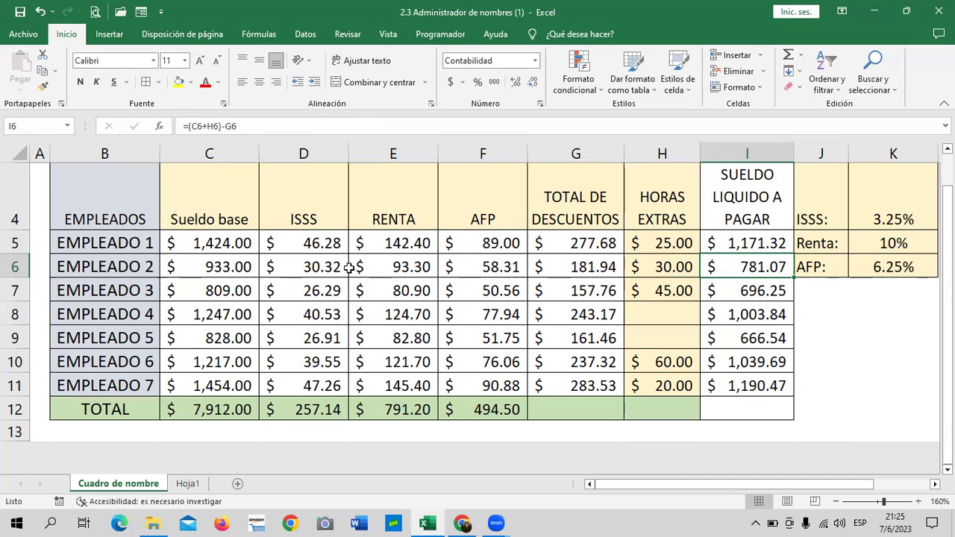
pyautogui.scroll(-1, 358, 342)
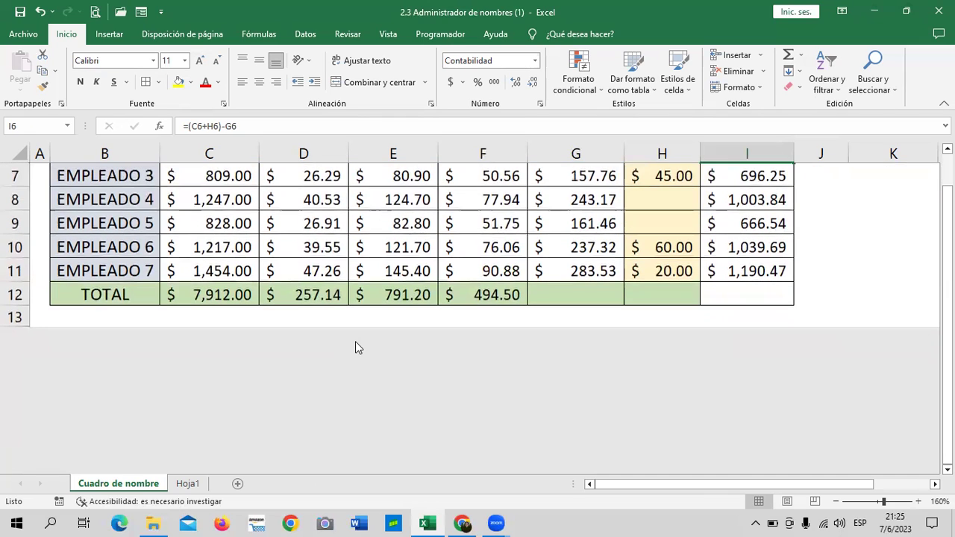
pyautogui.scroll(2, 470, 357)
pyautogui.scroll(-2, 546, 348)
pyautogui.click(583, 294)
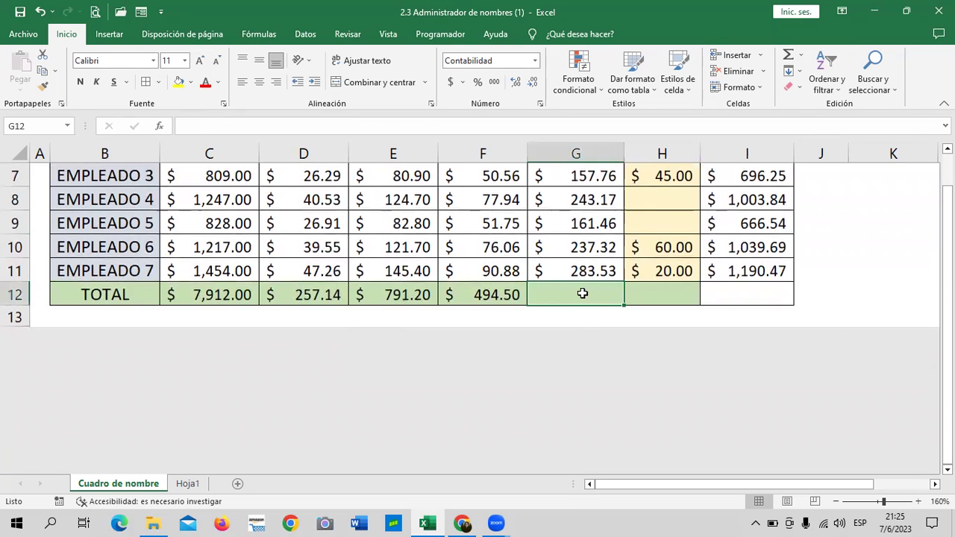
pyautogui.scroll(2, 581, 288)
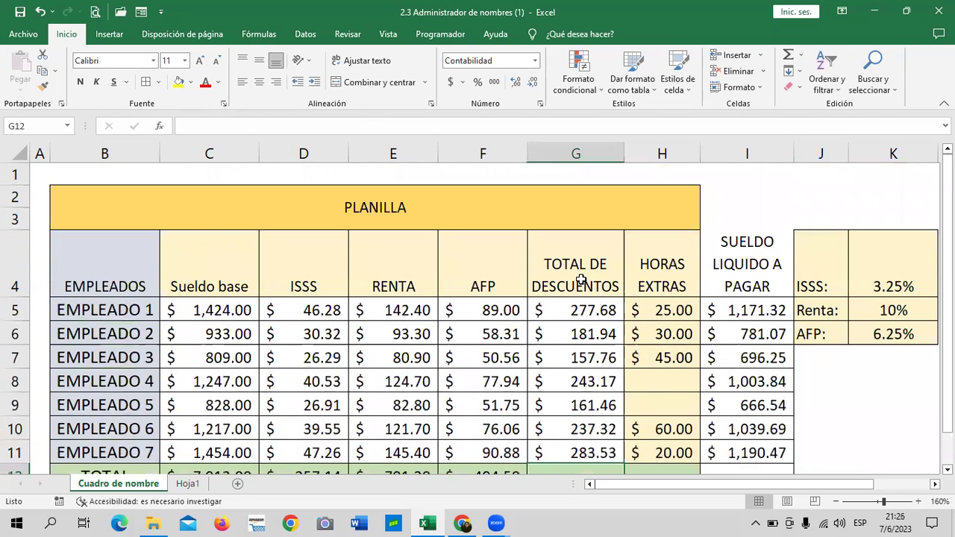
pyautogui.scroll(-1, 580, 278)
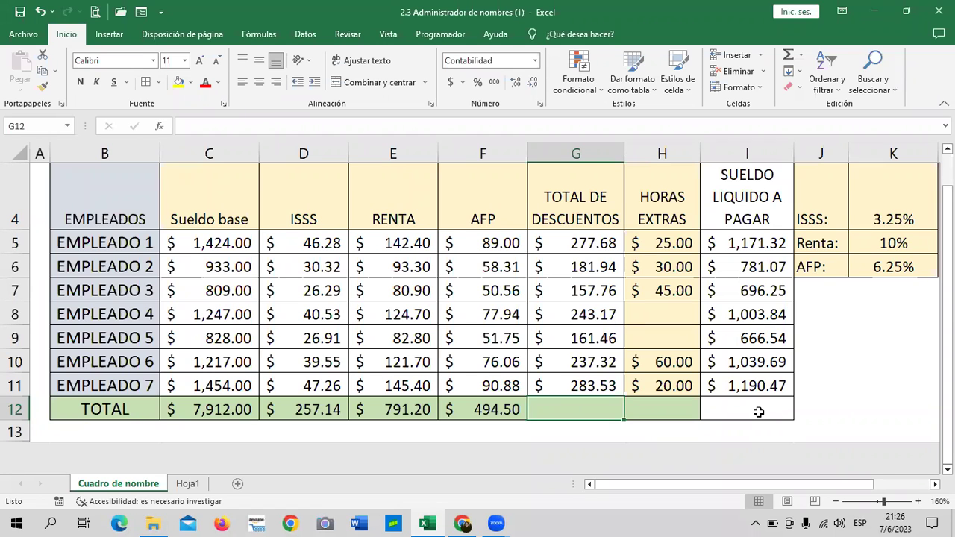
pyautogui.scroll(1, 758, 412)
pyautogui.scroll(-1, 758, 406)
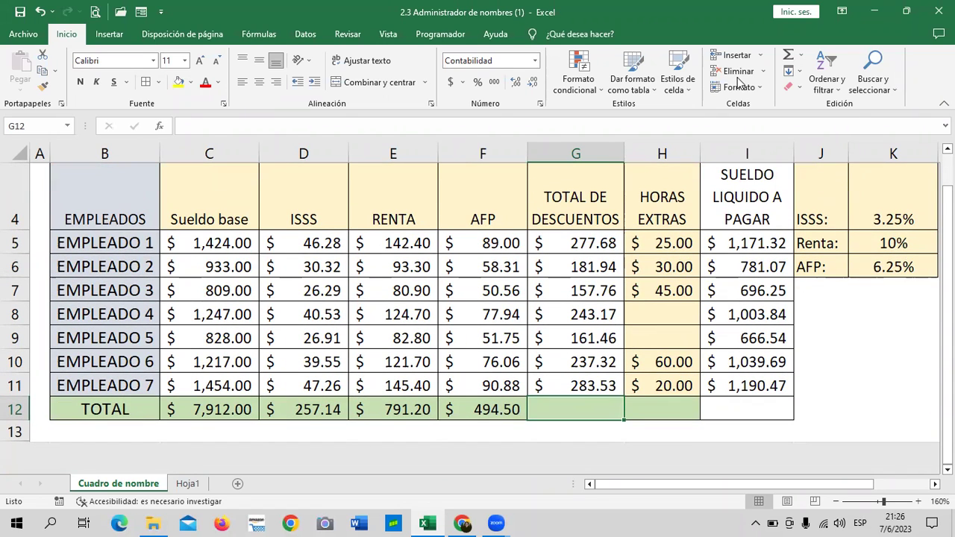
# Undo the net pay formulas and all HORAS EXTRAS overtime column edits
pyautogui.click(40, 14)
pyautogui.click(41, 13)
pyautogui.click(41, 14)
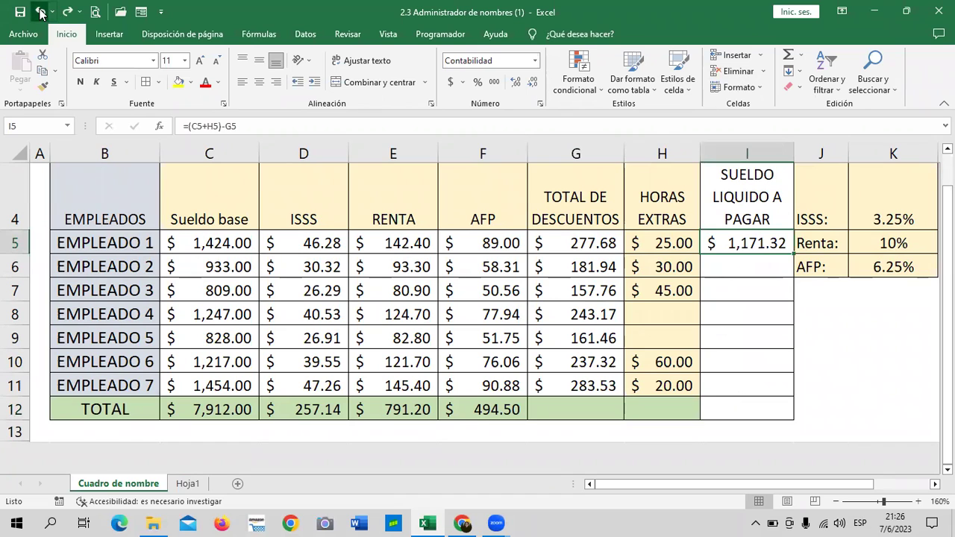
pyautogui.click(41, 14)
pyautogui.click(41, 14)
pyautogui.click(42, 13)
pyautogui.click(41, 13)
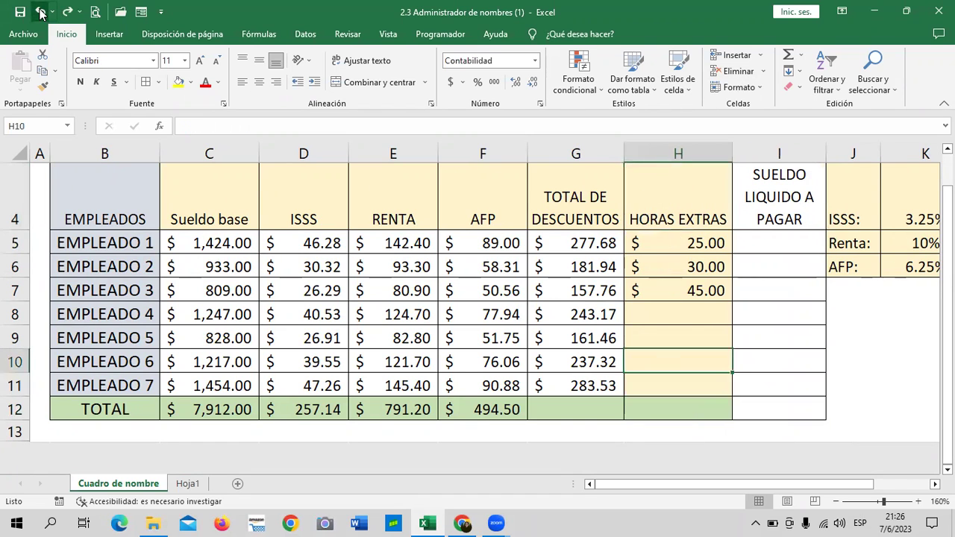
pyautogui.click(41, 13)
pyautogui.click(41, 13)
pyautogui.click(41, 14)
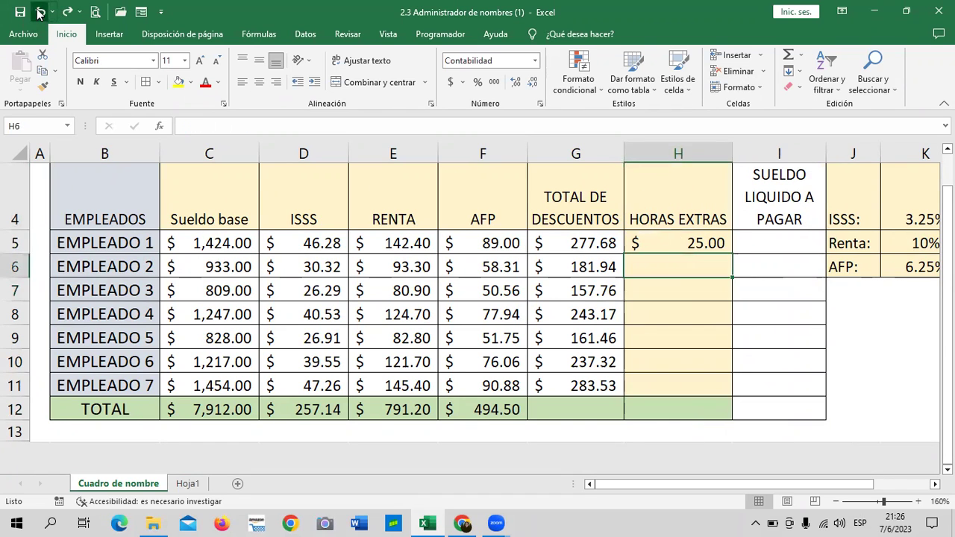
pyautogui.click(41, 13)
pyautogui.click(42, 13)
pyautogui.click(41, 14)
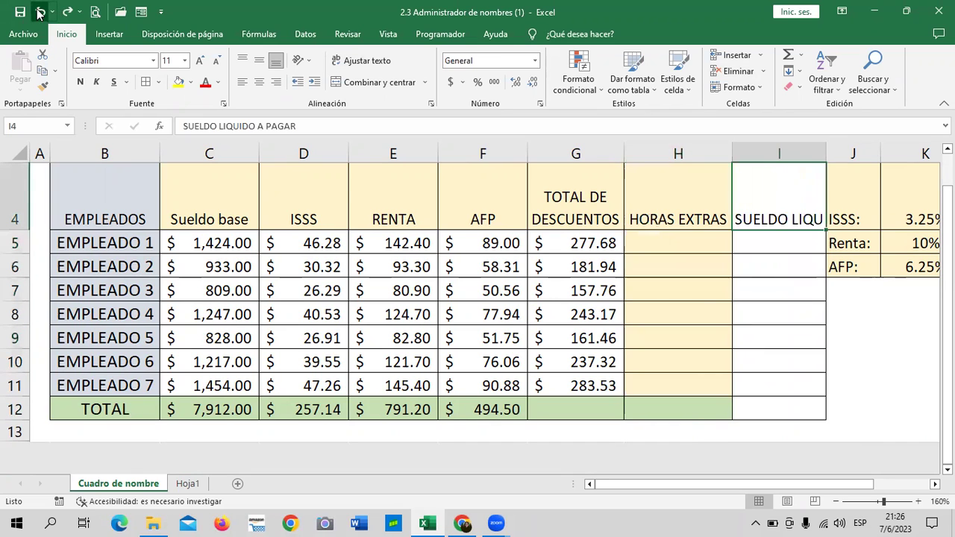
pyautogui.click(41, 13)
pyautogui.click(41, 14)
pyautogui.click(41, 14)
pyautogui.click(41, 13)
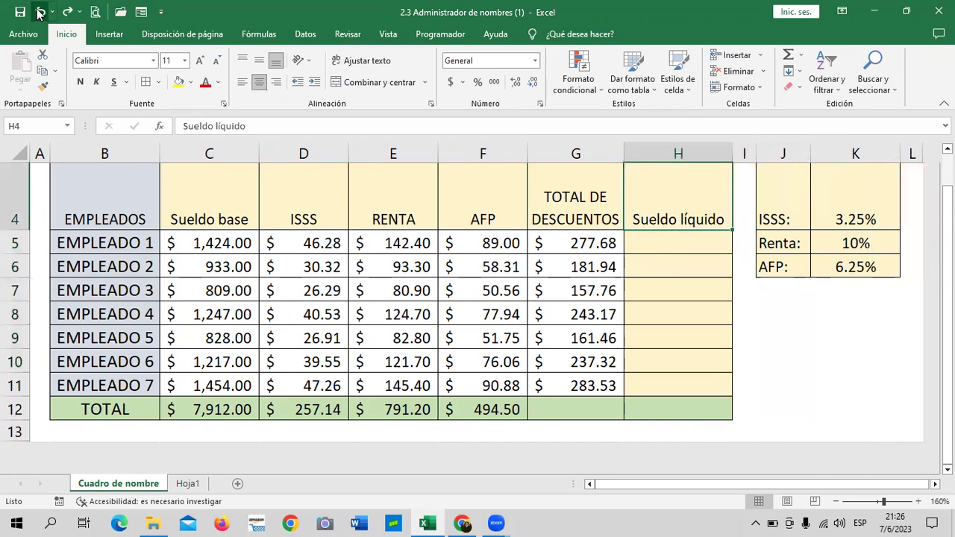
# Undo the discount column edits to restore the original PLANILLA layout with Sueldo líquido
pyautogui.click(41, 13)
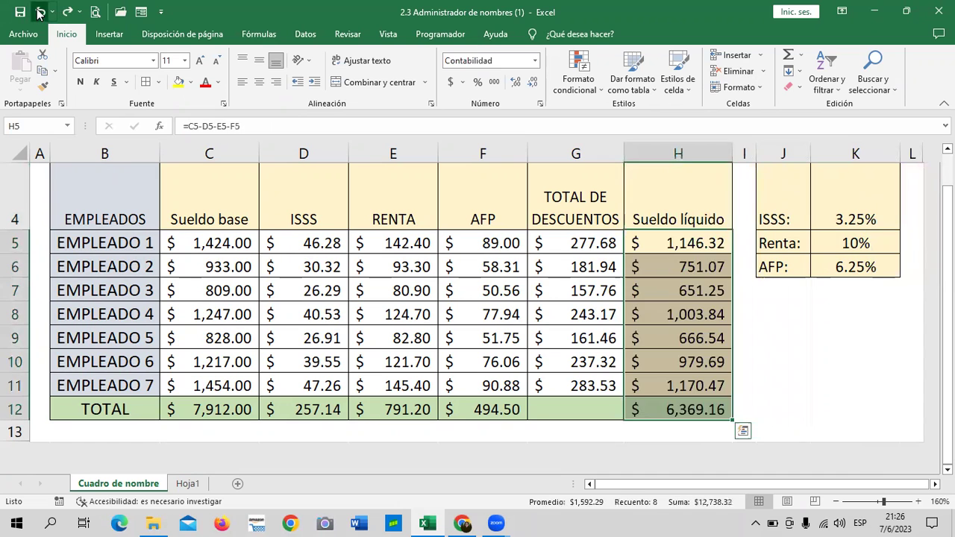
pyautogui.click(41, 13)
pyautogui.click(41, 14)
pyautogui.click(41, 14)
pyautogui.click(41, 13)
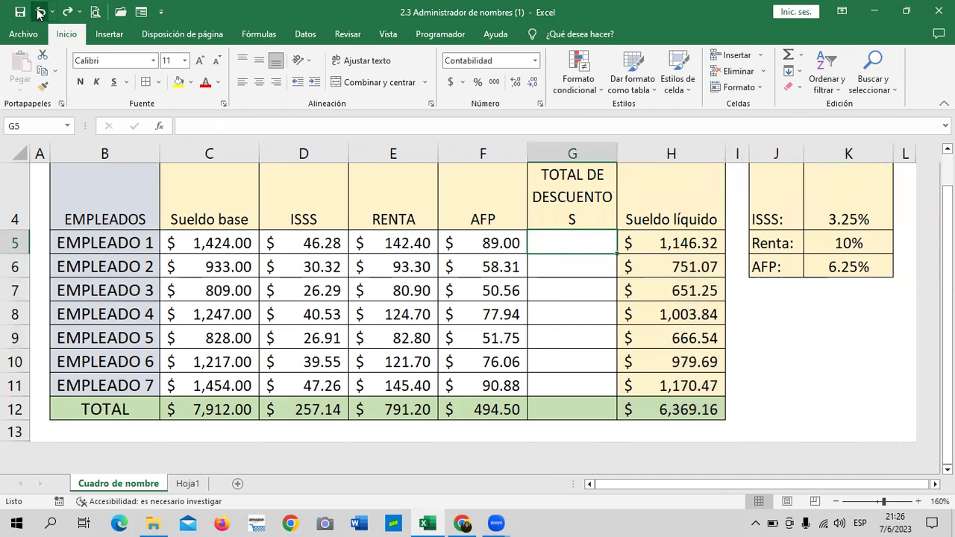
pyautogui.click(41, 13)
pyautogui.click(41, 14)
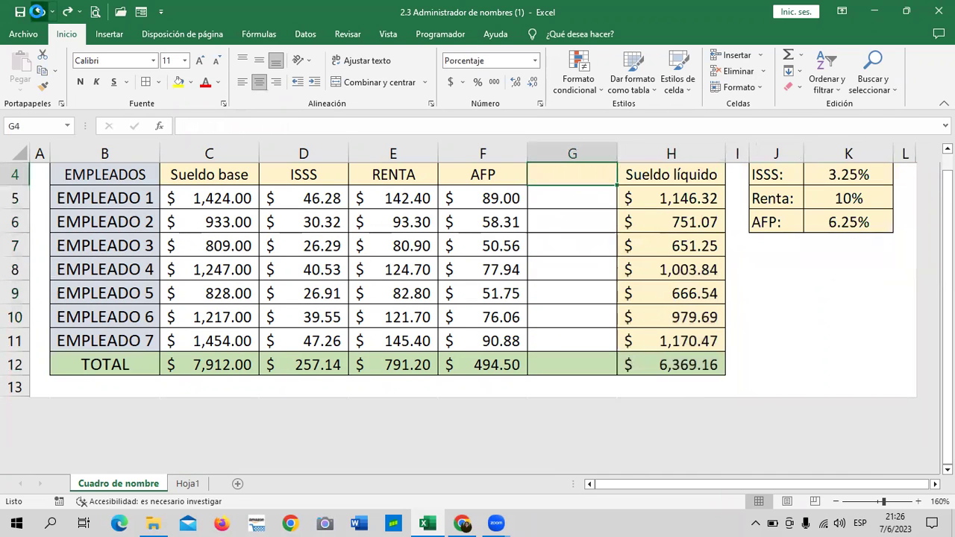
pyautogui.click(41, 13)
pyautogui.click(715, 363)
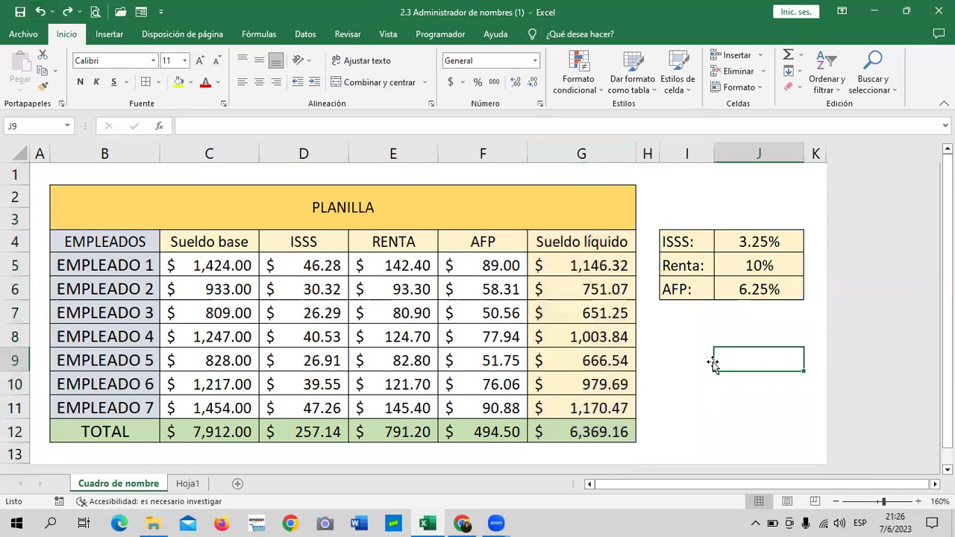
# Clear all values from D5:G12, including the column totals
pyautogui.scroll(-1, 612, 291)
pyautogui.scroll(1, 594, 336)
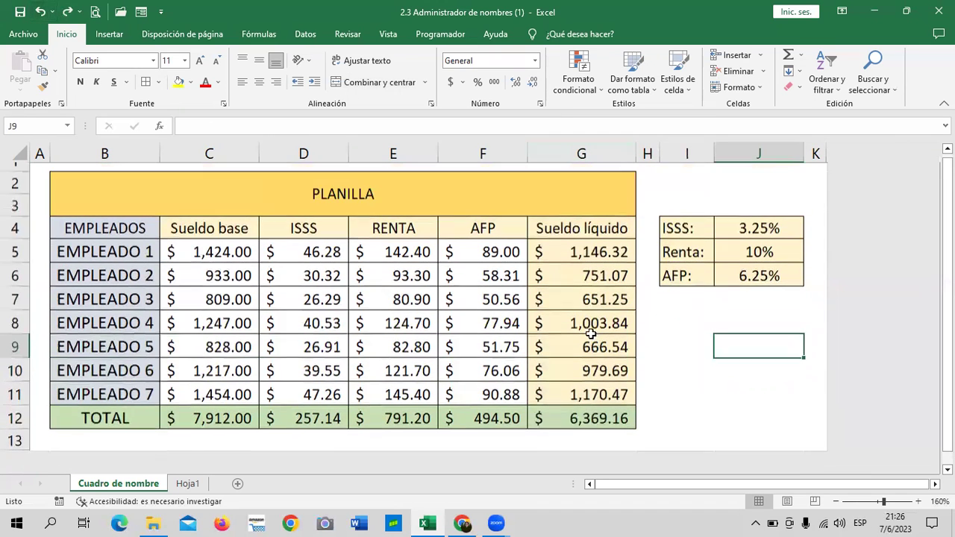
pyautogui.moveTo(281, 265); pyautogui.dragTo(579, 439)
pyautogui.press('Delete')
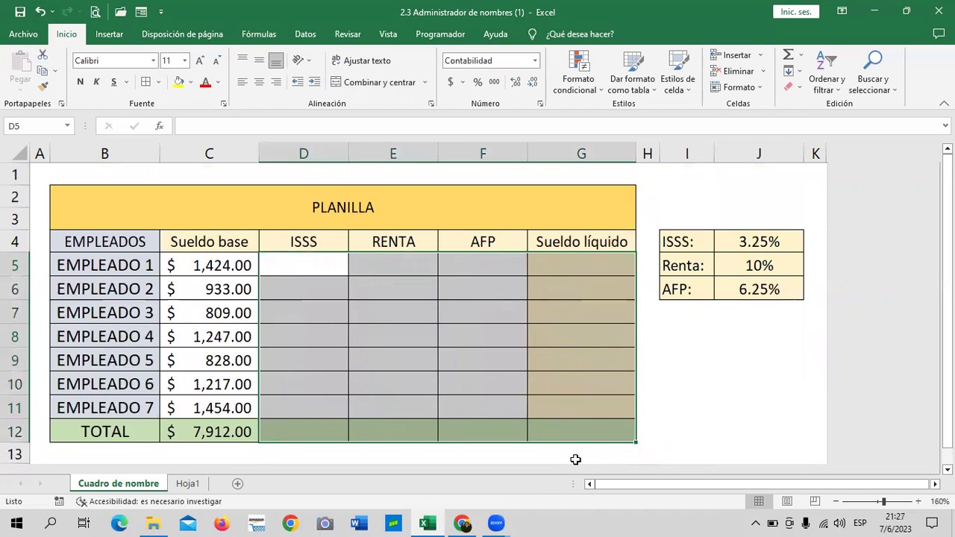
pyautogui.click(701, 359)
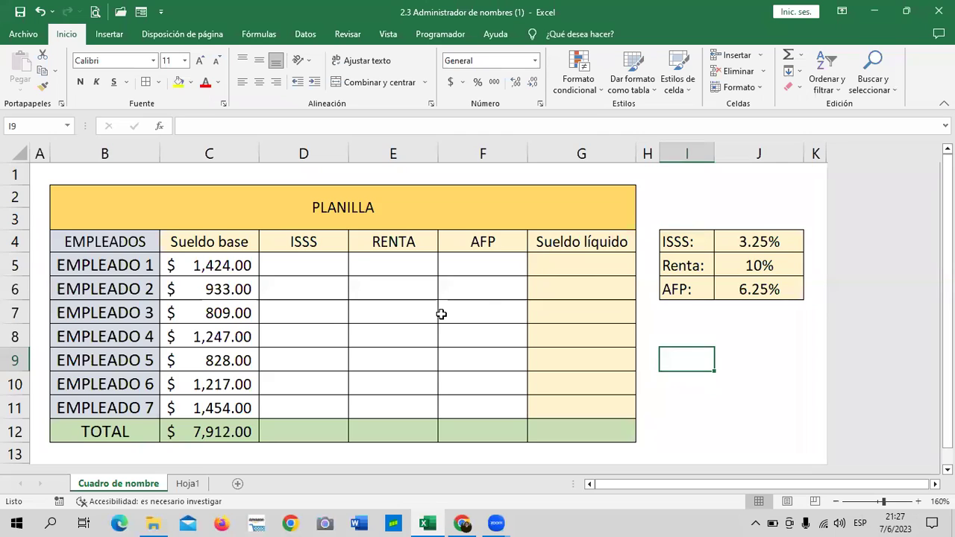
# Check the emptied RENTA, AFP and Sueldo líquido cells and the surrounding cells
pyautogui.scroll(-1, 438, 312)
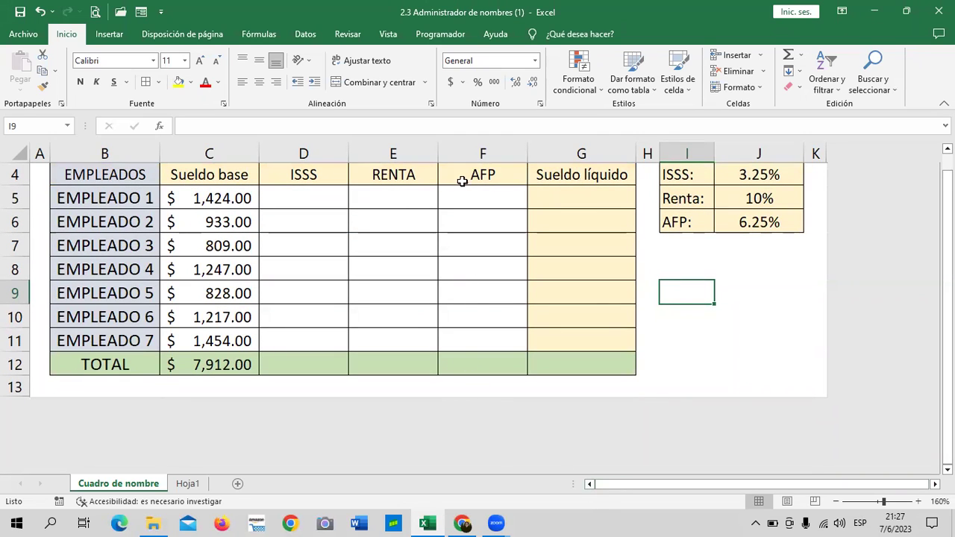
pyautogui.moveTo(390, 195); pyautogui.dragTo(385, 343)
pyautogui.click(493, 271)
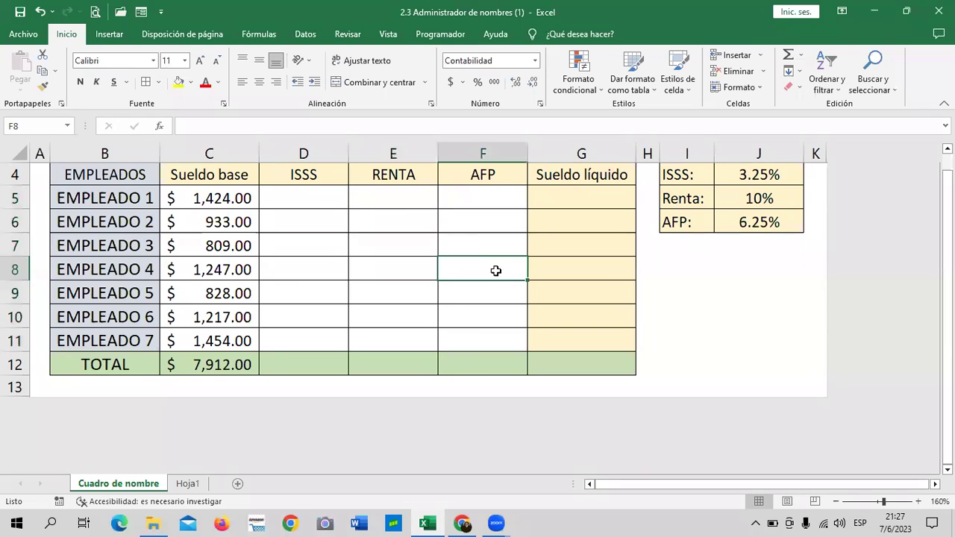
pyautogui.click(413, 198)
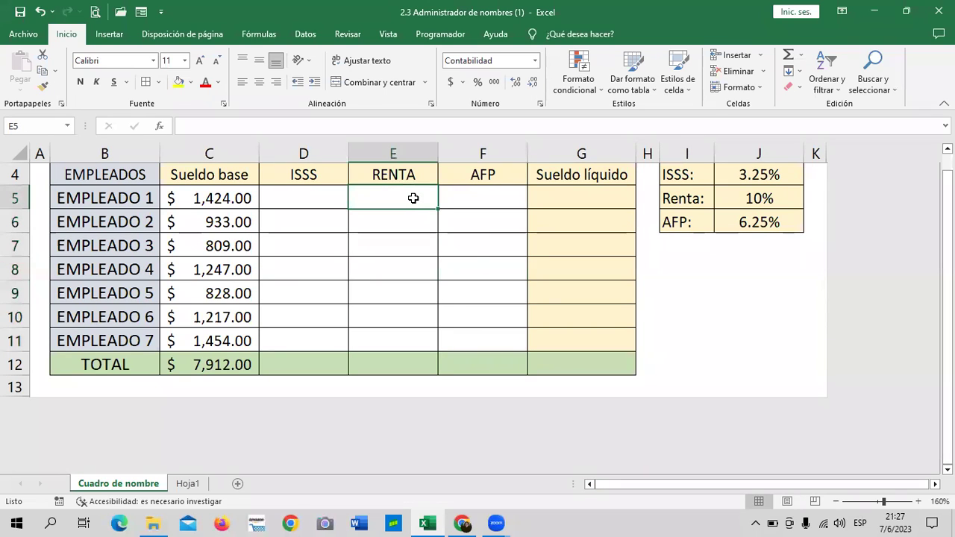
pyautogui.click(480, 249)
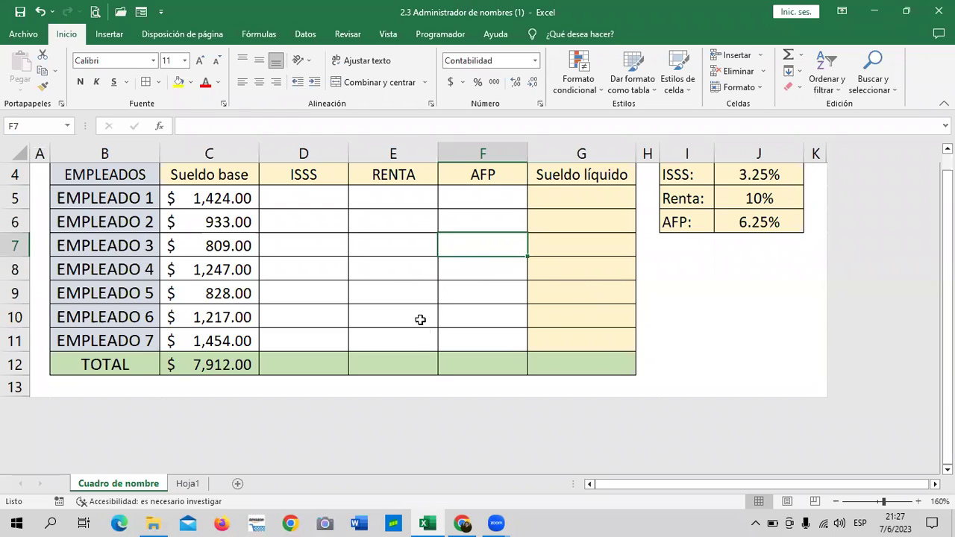
pyautogui.click(388, 292)
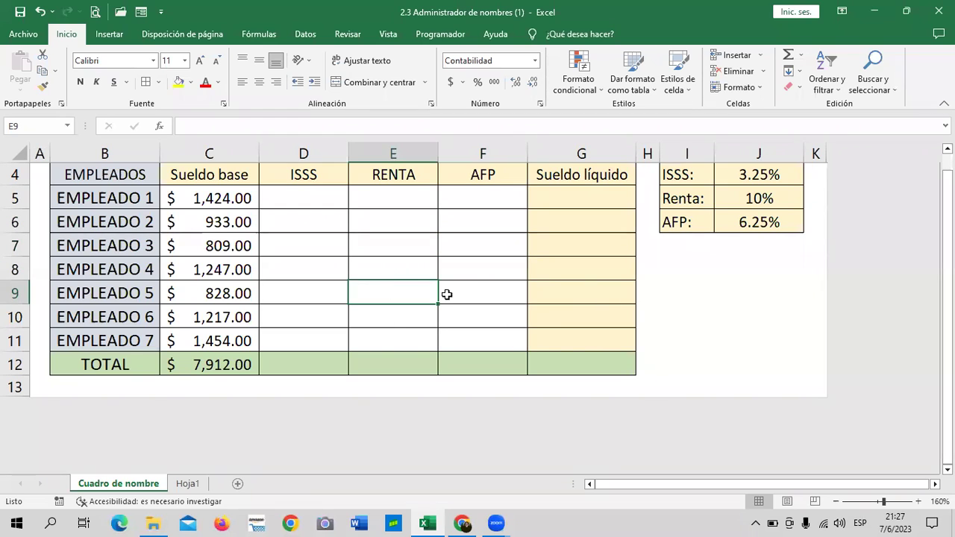
pyautogui.click(616, 300)
pyautogui.click(717, 291)
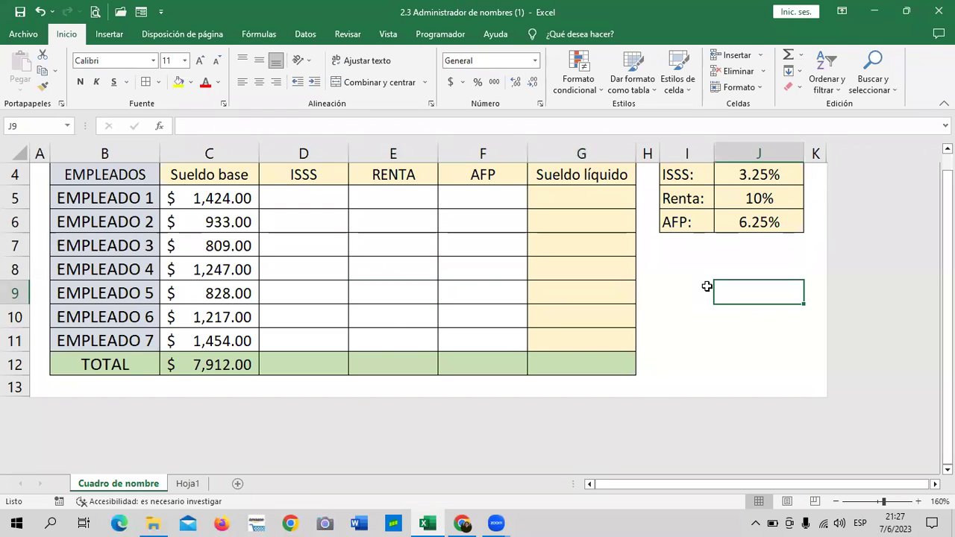
pyautogui.click(702, 340)
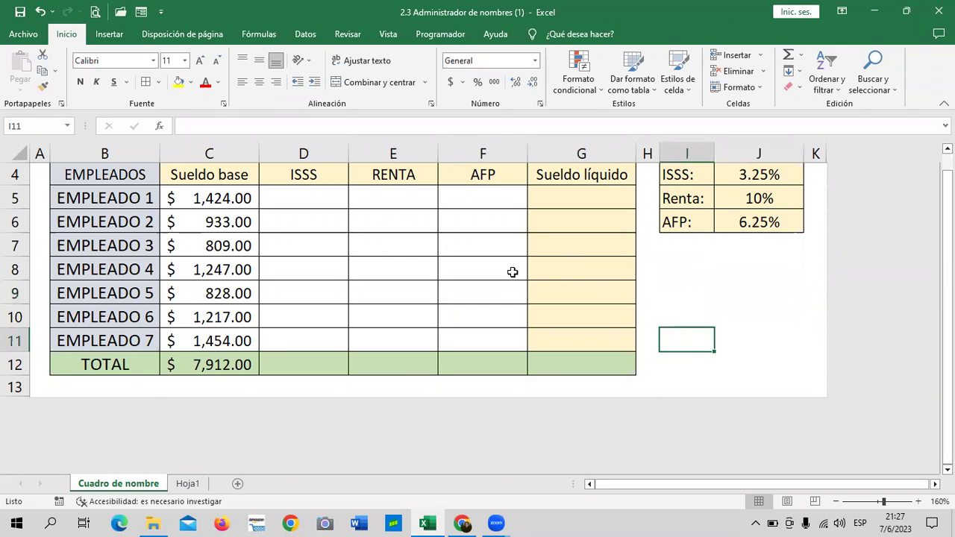
pyautogui.click(746, 270)
pyautogui.click(761, 218)
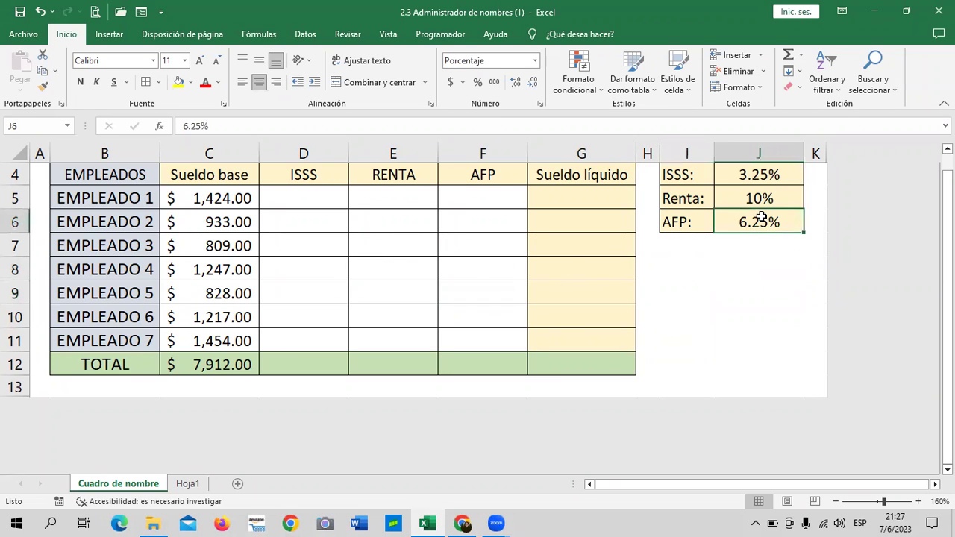
pyautogui.click(595, 269)
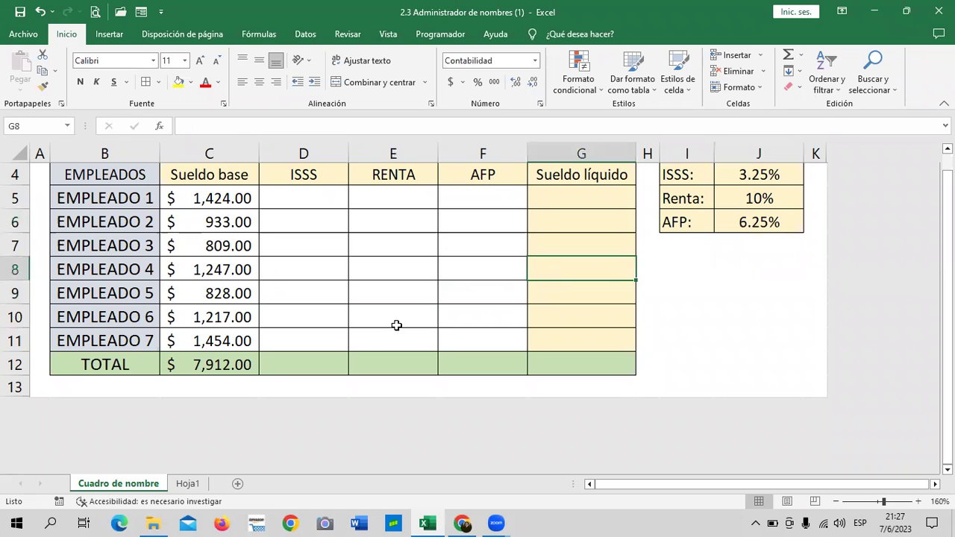
pyautogui.click(378, 361)
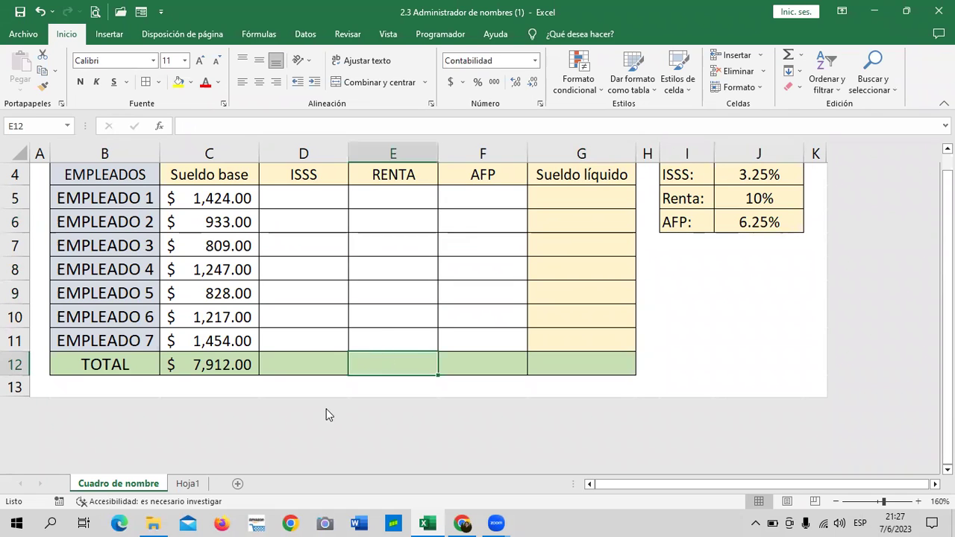
pyautogui.click(317, 386)
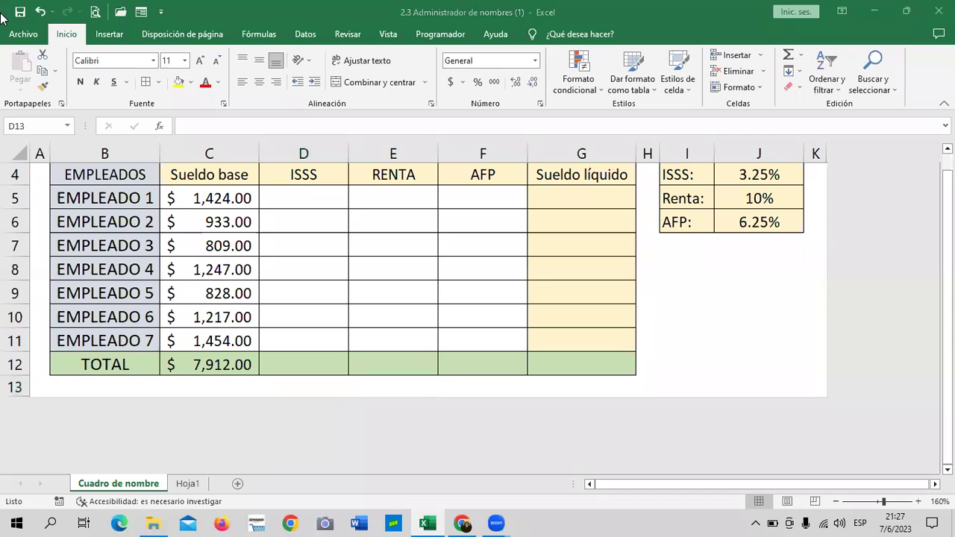
# Select the empty D5:G12 block, then open Administrador de nombres from the Fórmulas tab
pyautogui.click(590, 272)
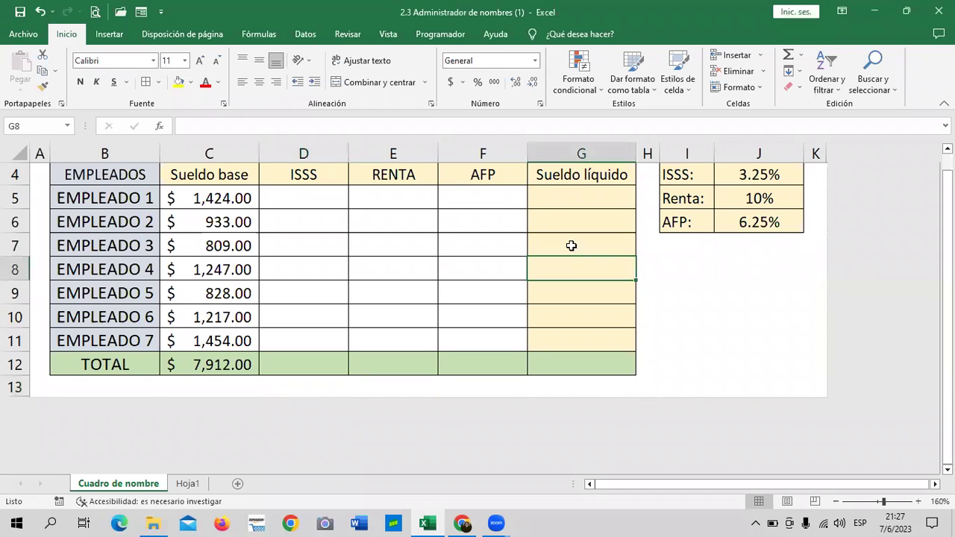
pyautogui.click(263, 35)
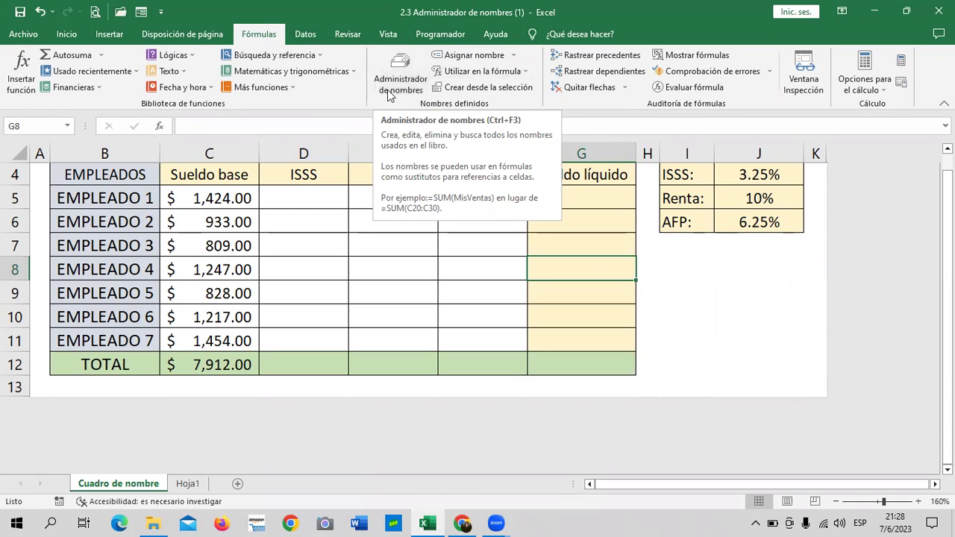
pyautogui.click(681, 298)
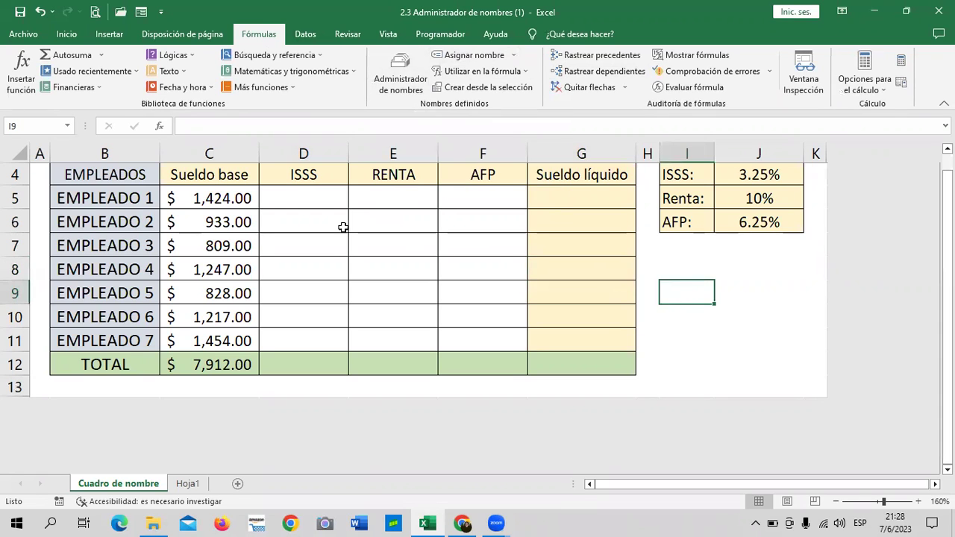
pyautogui.moveTo(304, 191)
pyautogui.mouseDown()
pyautogui.moveTo(336, 351)
pyautogui.moveTo(580, 352)
pyautogui.mouseUp()
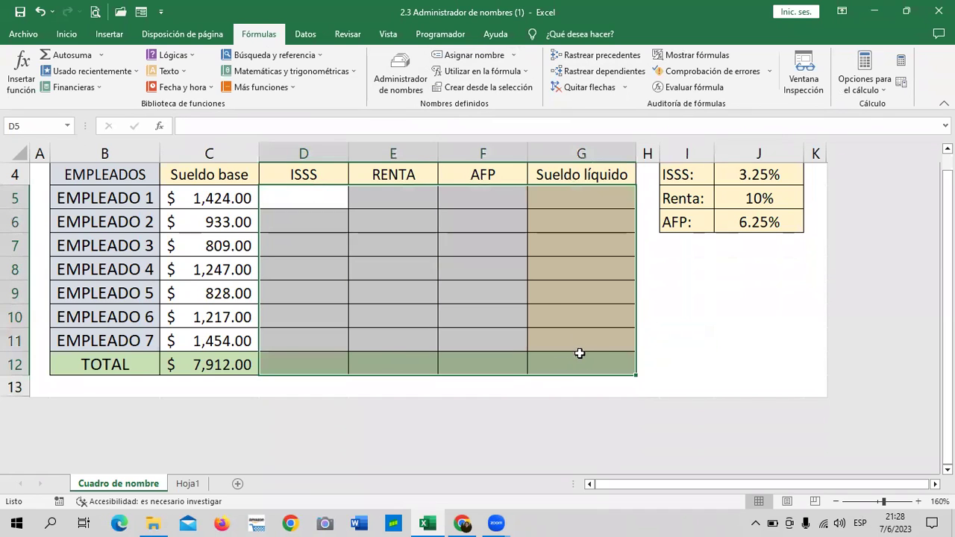
pyautogui.click(458, 261)
pyautogui.moveTo(314, 197); pyautogui.dragTo(580, 364)
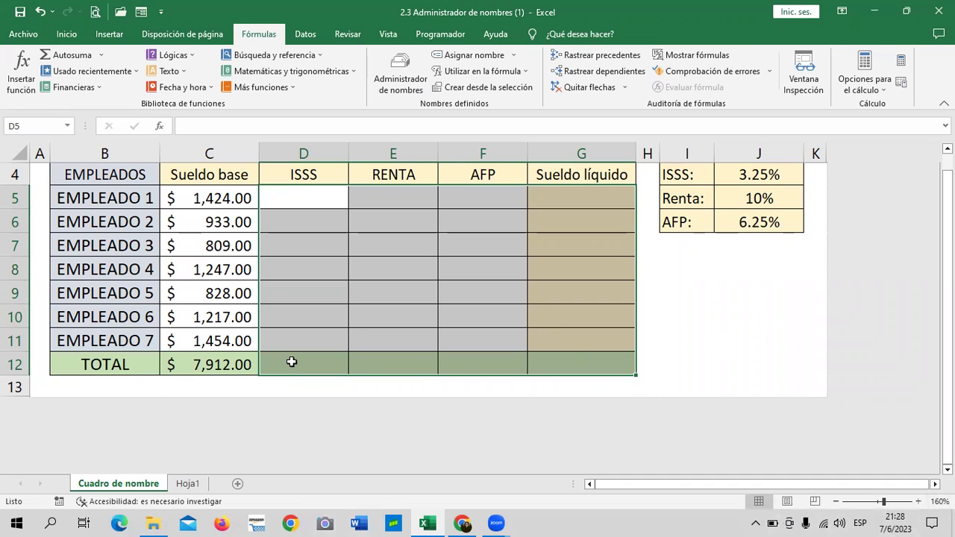
pyautogui.click(676, 316)
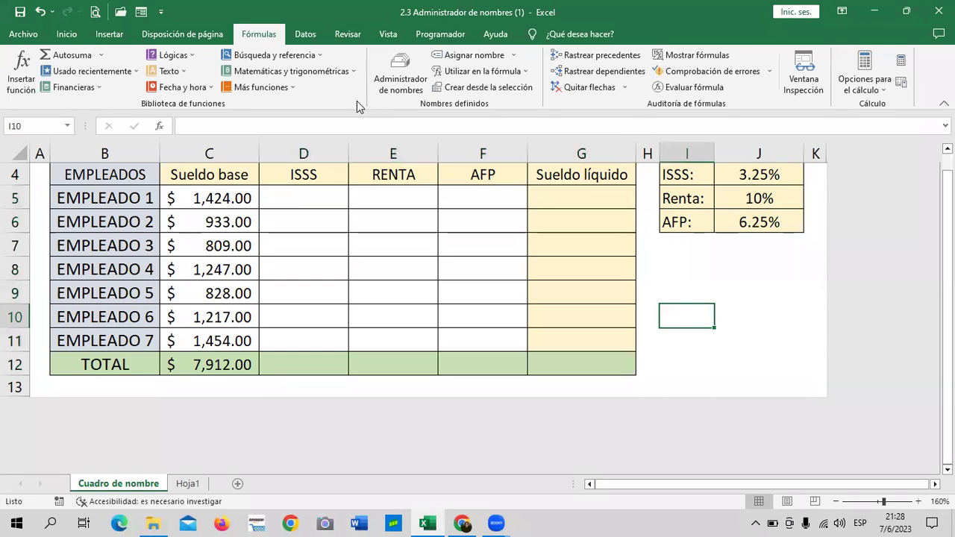
pyautogui.click(400, 75)
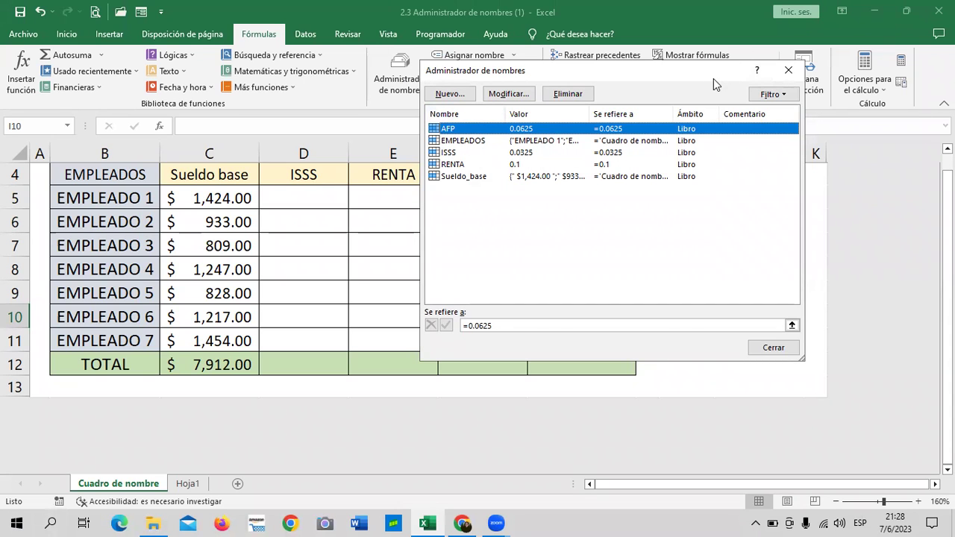
# Close Administrador de nombres, view C12's =SUMA(Sueldo_base), and select C5:C11 to reveal Sueldo_base
pyautogui.moveTo(714, 79); pyautogui.dragTo(703, 110)
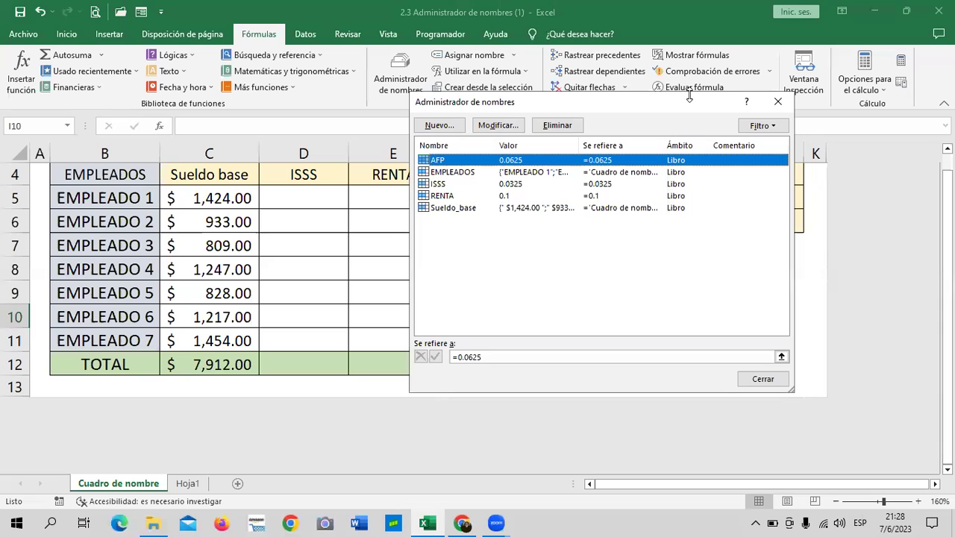
pyautogui.click(777, 101)
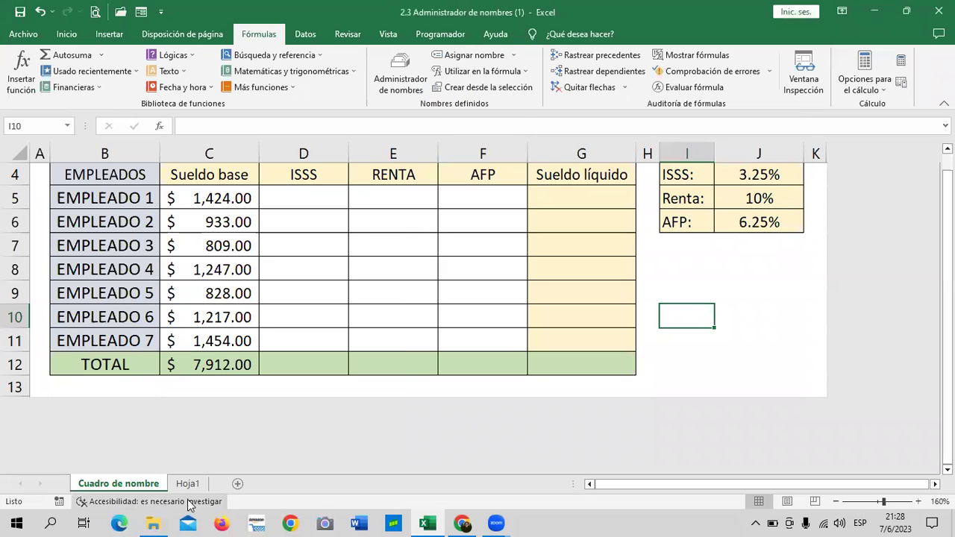
pyautogui.click(225, 365)
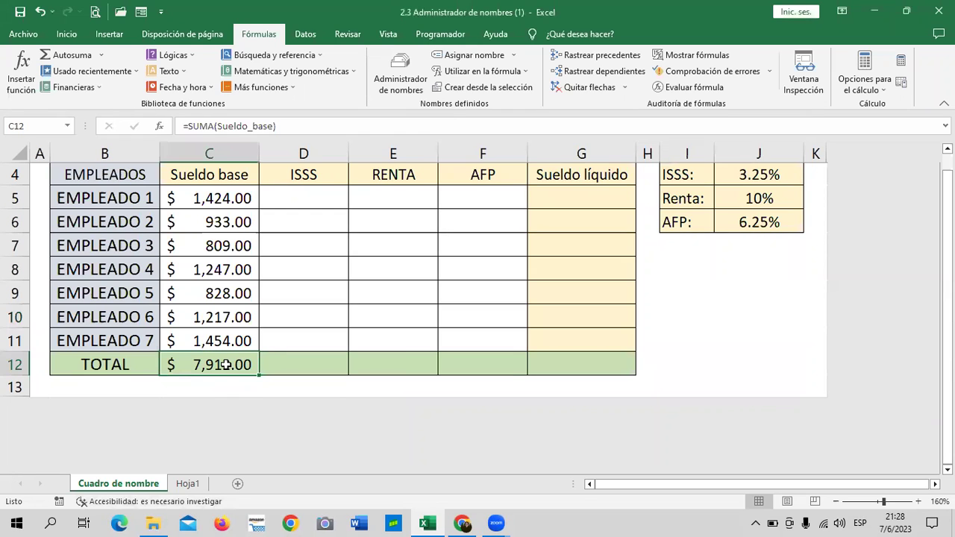
pyautogui.click(212, 196)
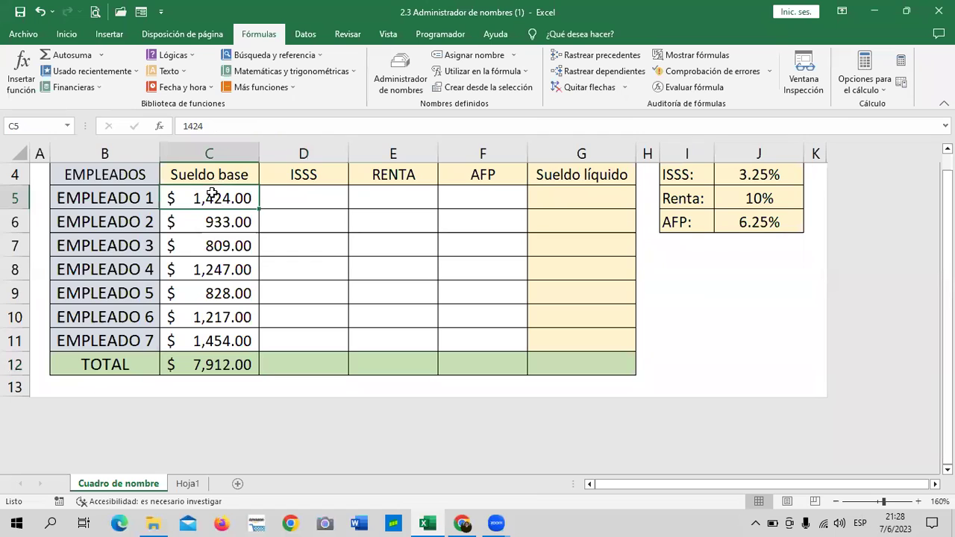
pyautogui.moveTo(213, 195); pyautogui.dragTo(222, 336)
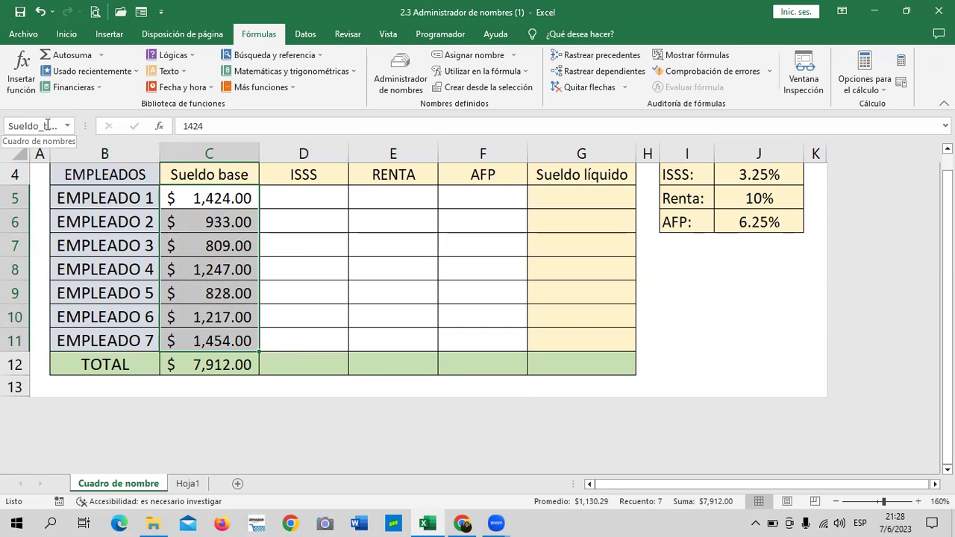
# Re-confirm C12's =SUMA(Sueldo_base) at $7,912.00, then reopen Administrador de nombres
pyautogui.click(371, 261)
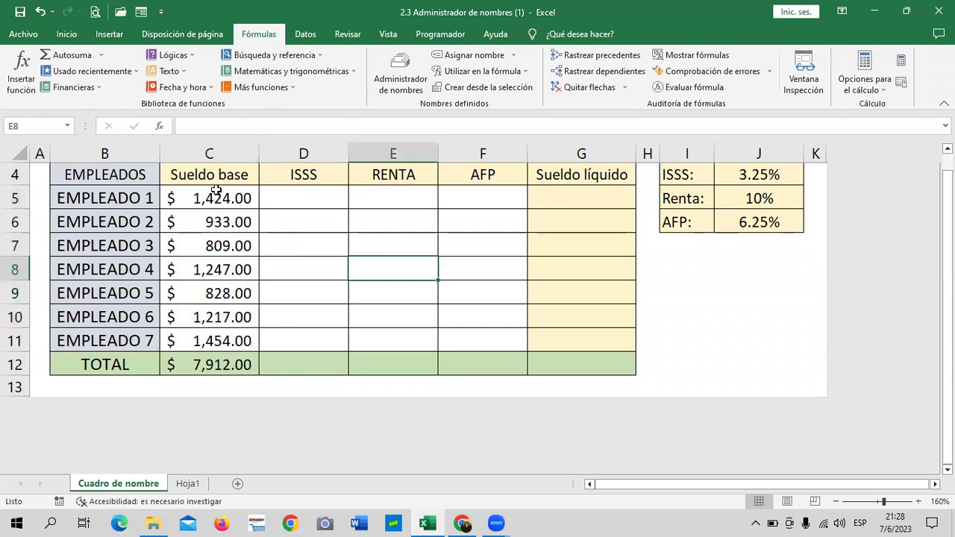
pyautogui.moveTo(216, 191); pyautogui.dragTo(223, 337)
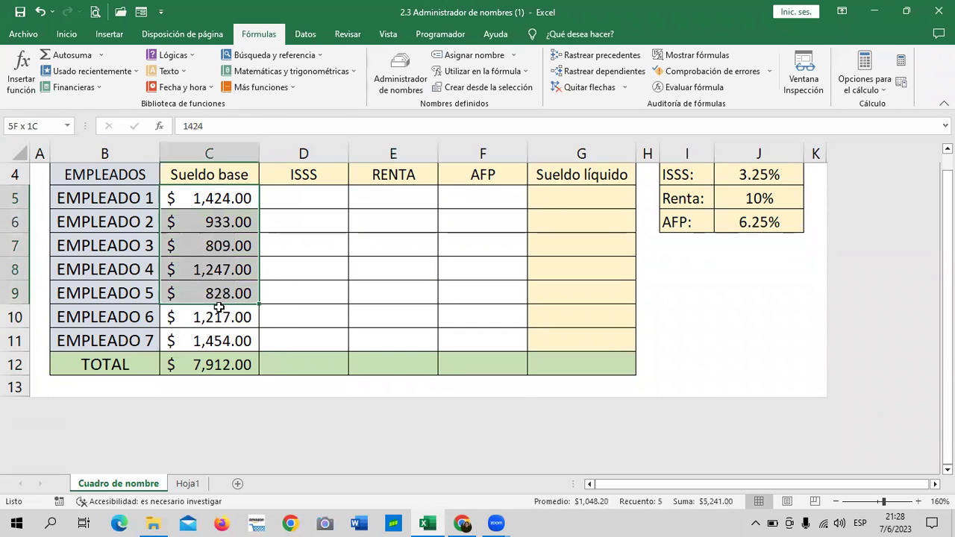
pyautogui.click(224, 366)
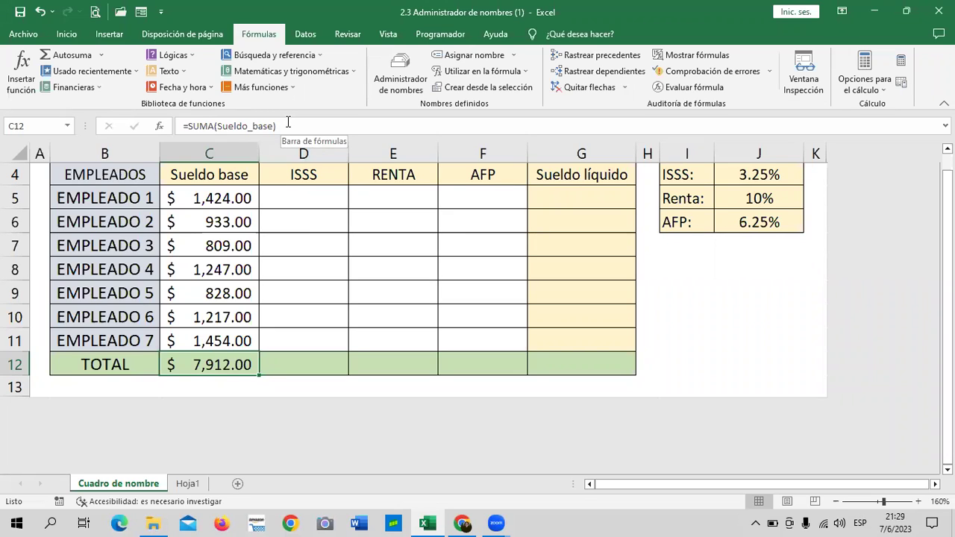
pyautogui.click(288, 124)
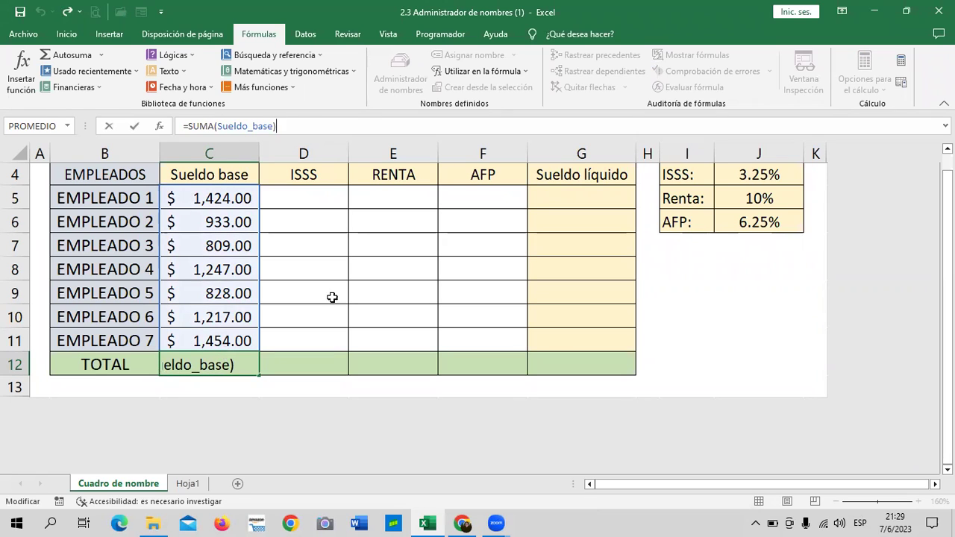
pyautogui.click(313, 192)
pyautogui.click(396, 70)
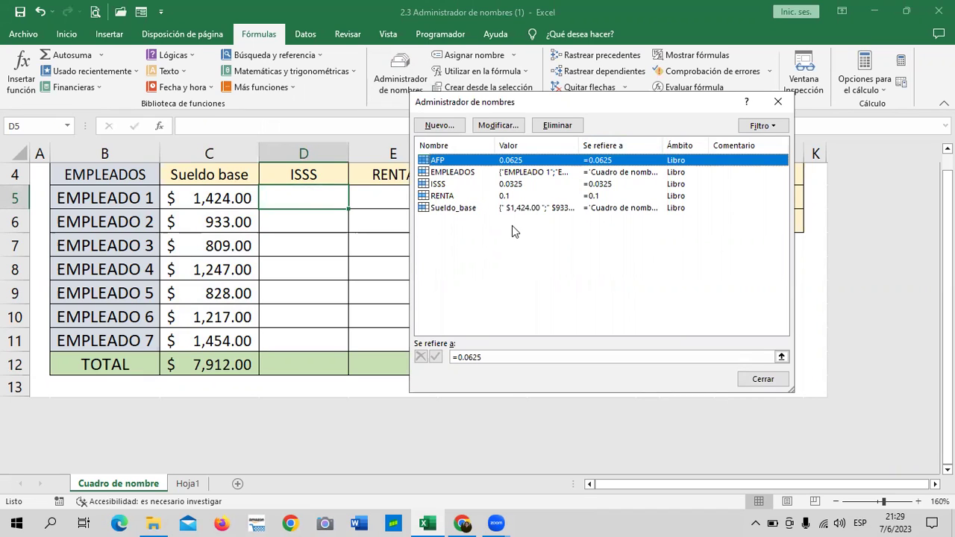
# Cancel a new name from Nuevo… and close Administrador de nombres unchanged
pyautogui.click(430, 126)
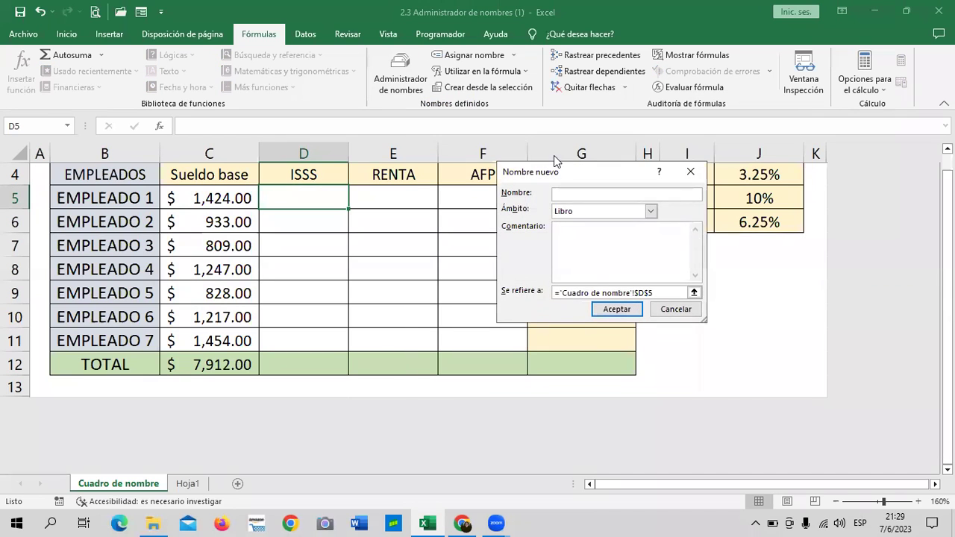
pyautogui.moveTo(609, 171); pyautogui.dragTo(570, 139)
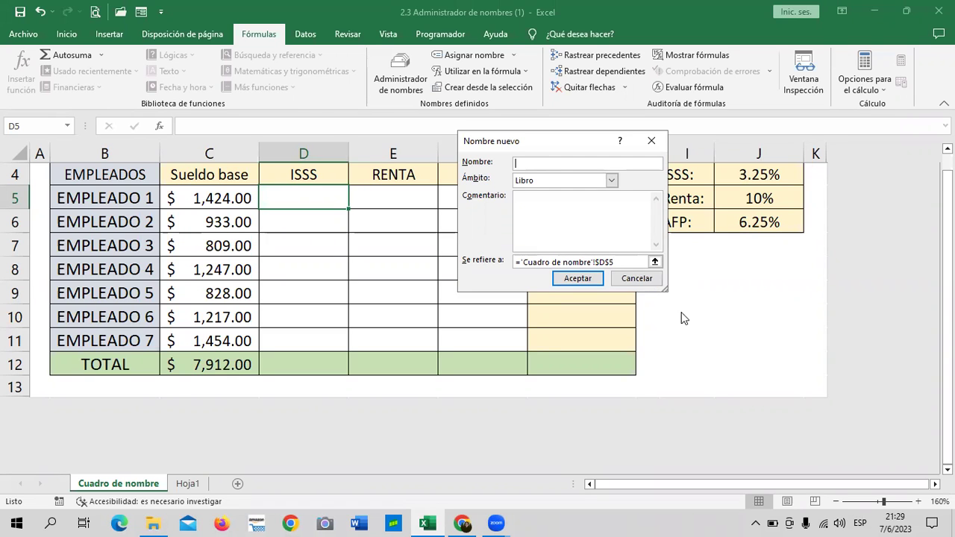
pyautogui.click(639, 279)
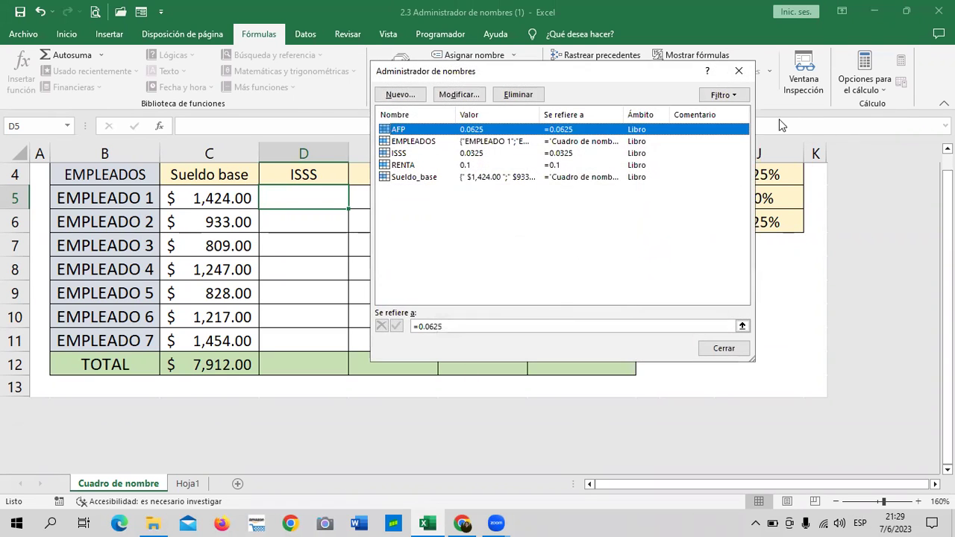
pyautogui.click(734, 72)
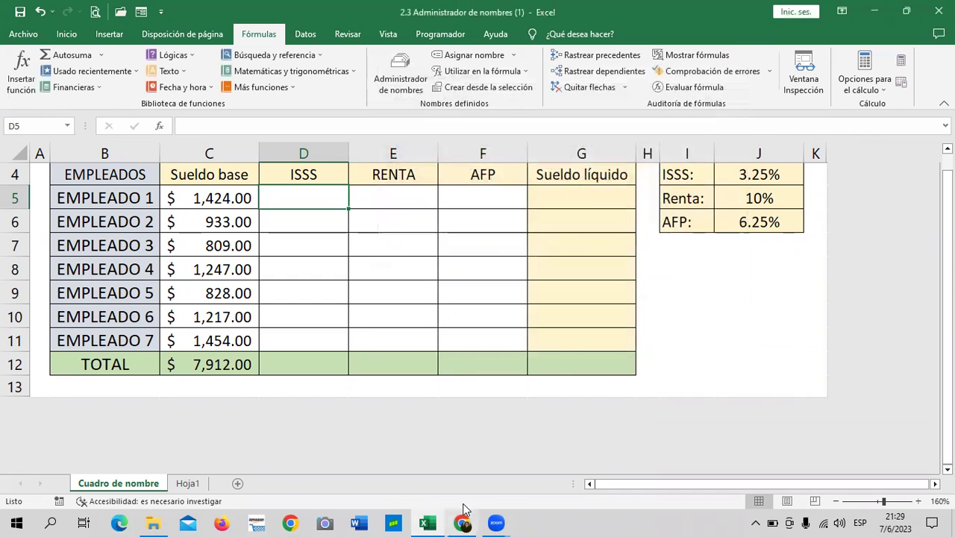
# Switch to Chrome and scroll the lesson to 'Definición de nombres de celdas y rangos de celdas'
pyautogui.click(462, 524)
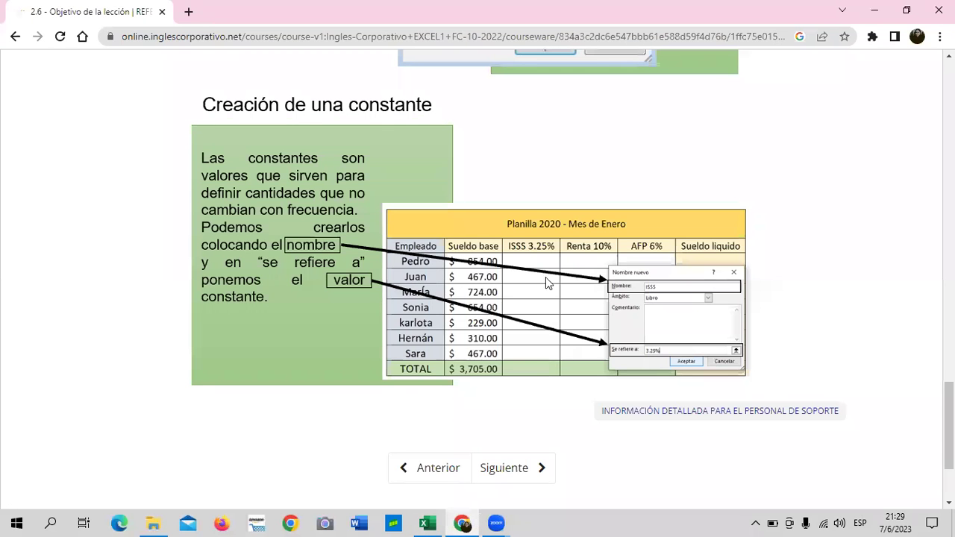
pyautogui.scroll(2, 548, 273)
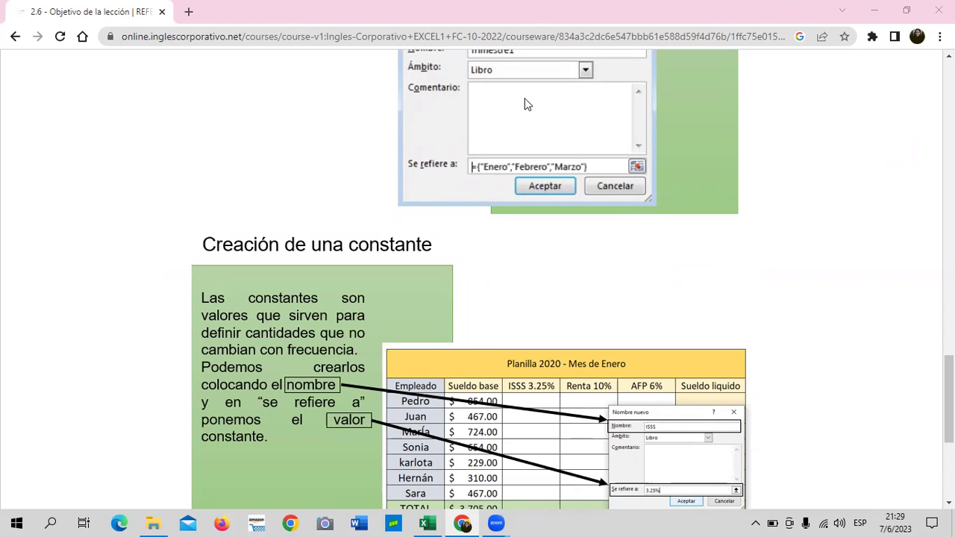
pyautogui.scroll(2, 566, 189)
pyautogui.scroll(3, 573, 271)
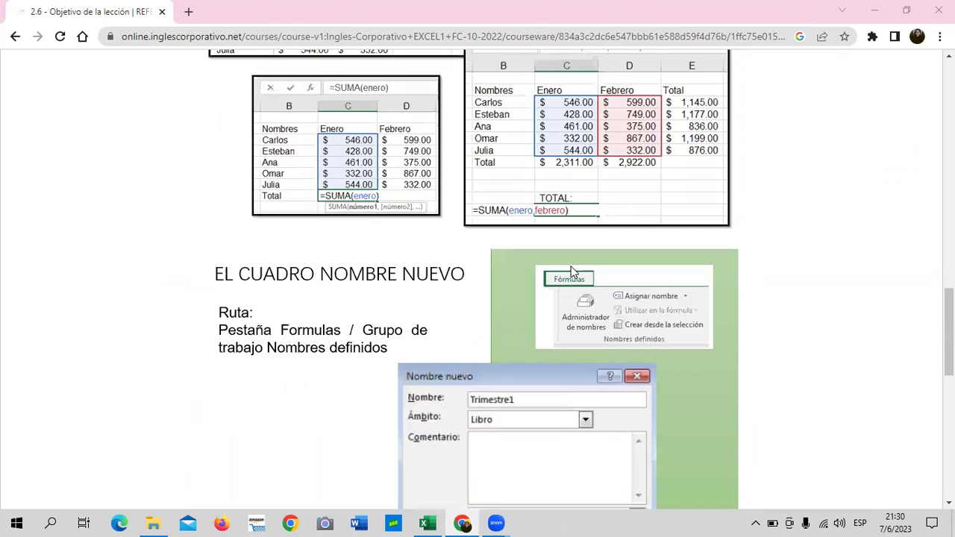
pyautogui.scroll(2, 573, 271)
pyautogui.scroll(3, 573, 272)
pyautogui.scroll(1, 571, 271)
pyautogui.scroll(1, 568, 267)
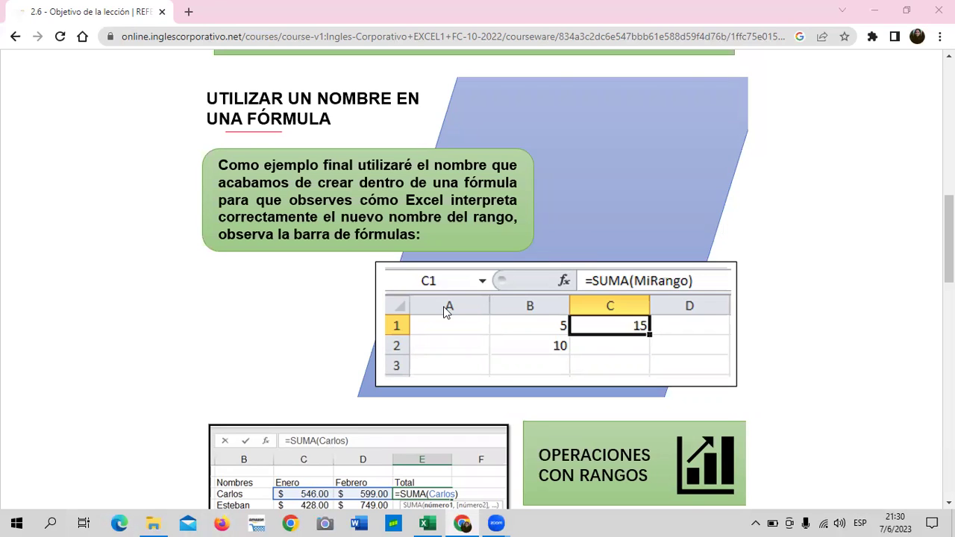
pyautogui.scroll(-3, 593, 216)
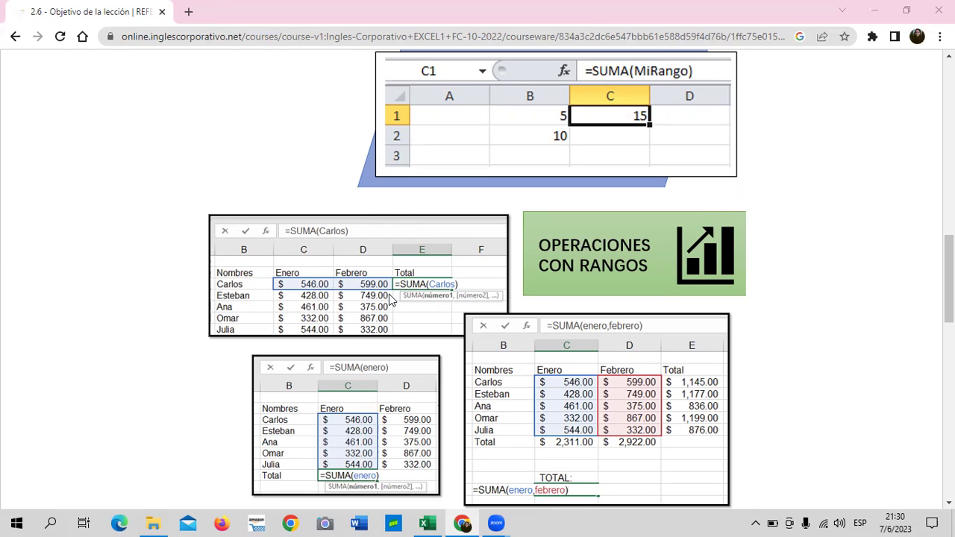
pyautogui.scroll(1, 433, 306)
pyautogui.scroll(3, 472, 312)
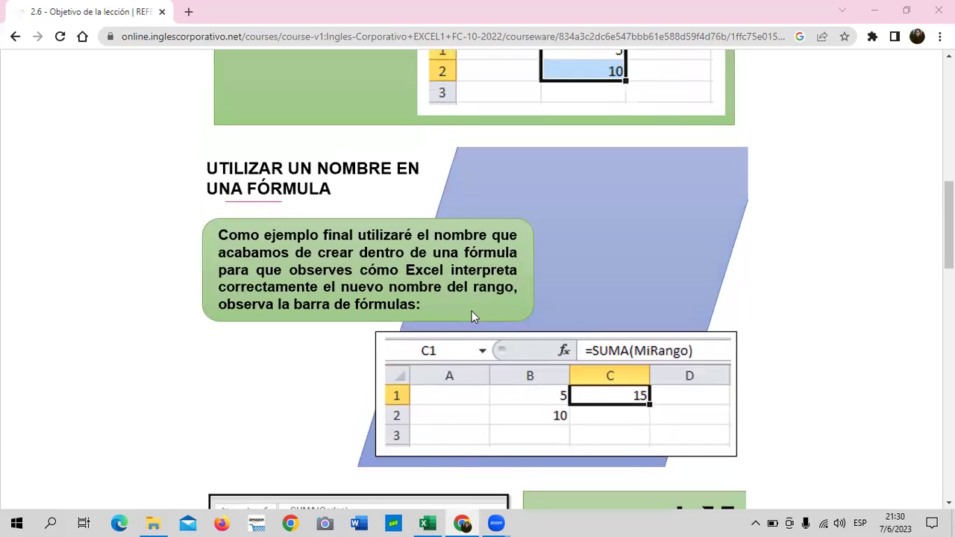
pyautogui.scroll(-1, 472, 316)
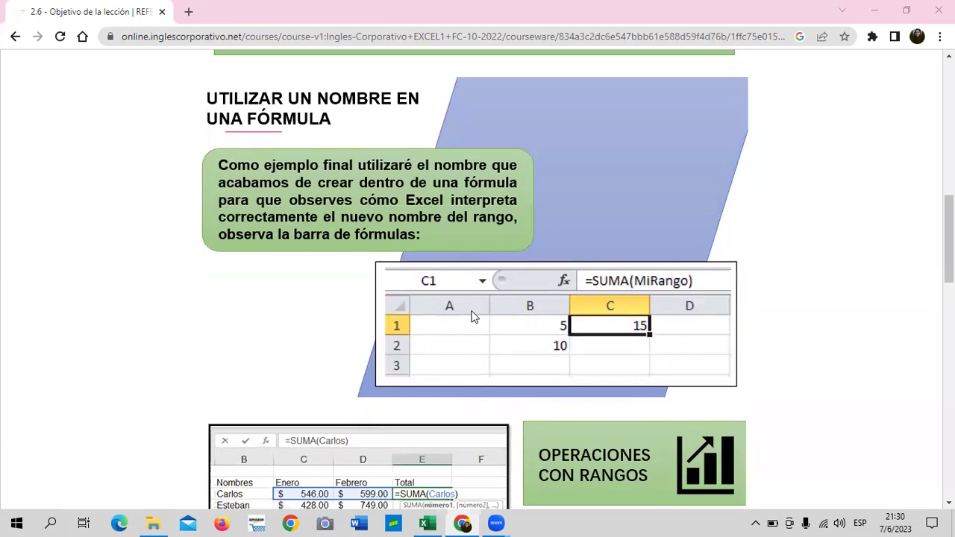
pyautogui.scroll(-1, 326, 205)
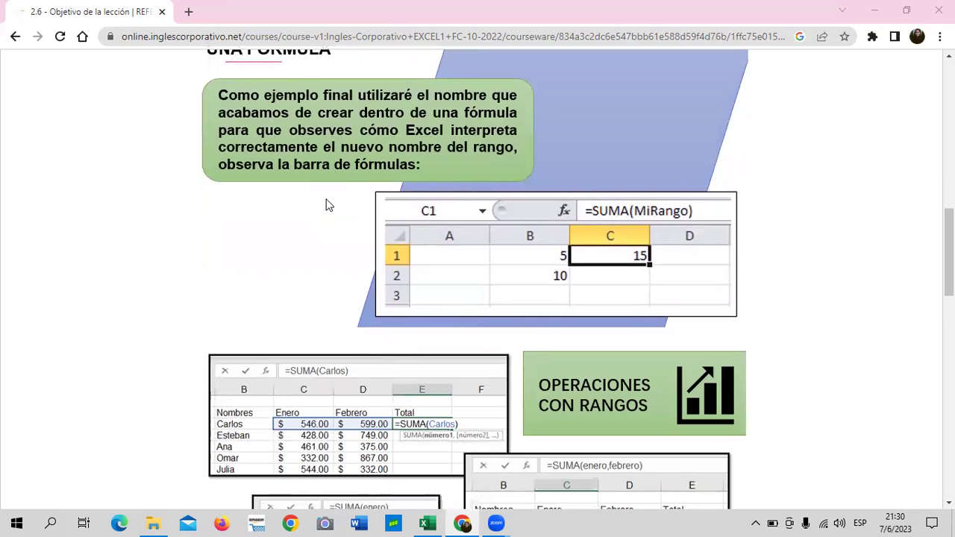
pyautogui.scroll(3, 326, 204)
pyautogui.scroll(3, 326, 204)
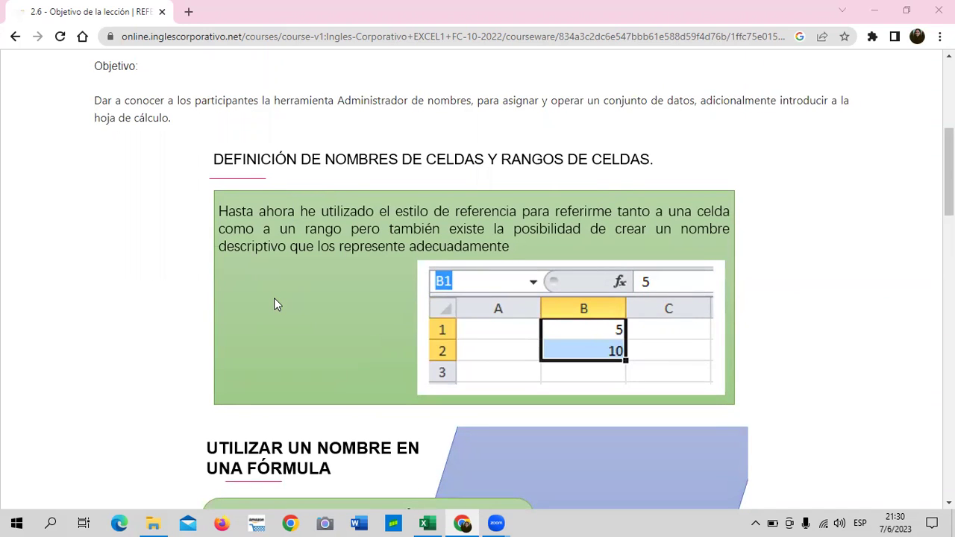
# Scroll to the =SUMA(MiRango) example under 'Utilizar un nombre en una fórmula', then return to Excel
pyautogui.scroll(2, 403, 277)
pyautogui.scroll(-2, 403, 277)
pyautogui.scroll(-2, 277, 270)
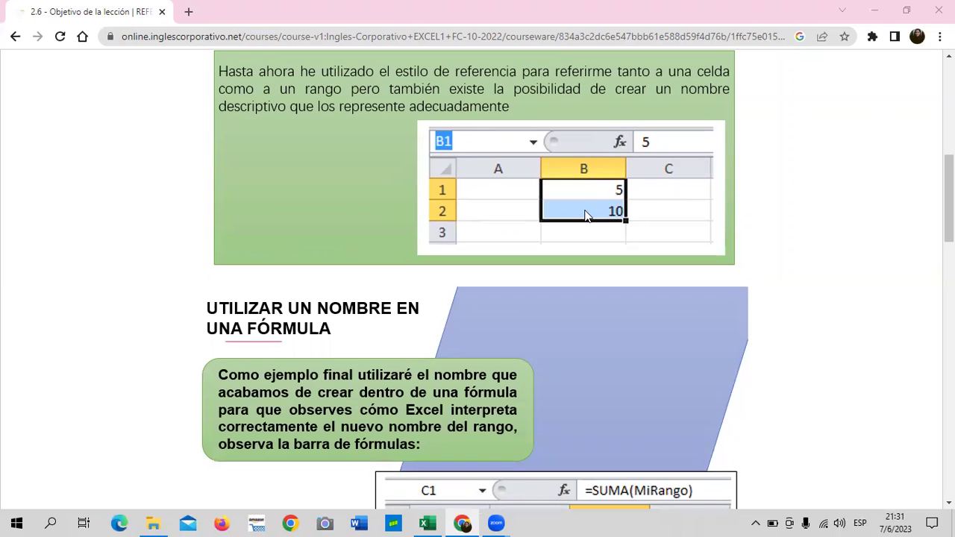
pyautogui.scroll(-1, 586, 216)
pyautogui.scroll(-1, 586, 216)
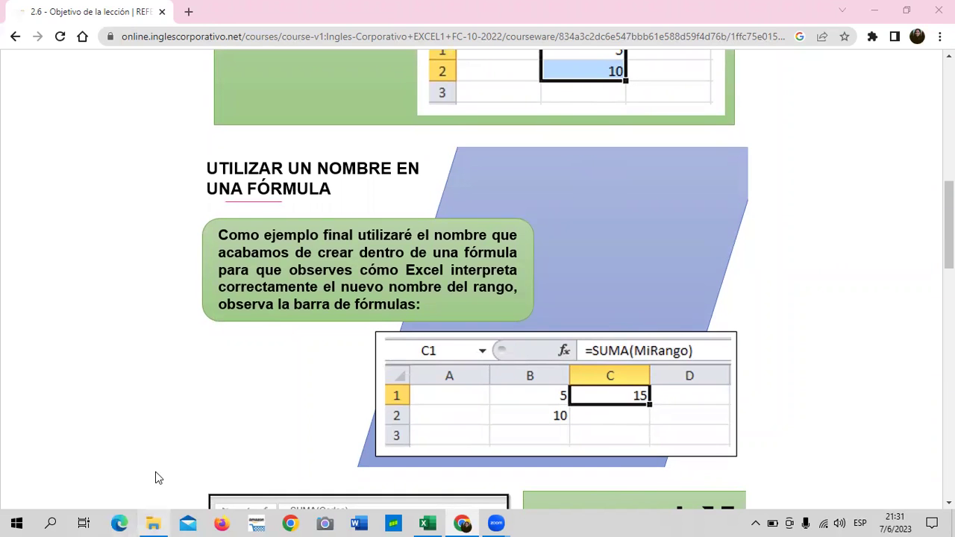
pyautogui.click(425, 522)
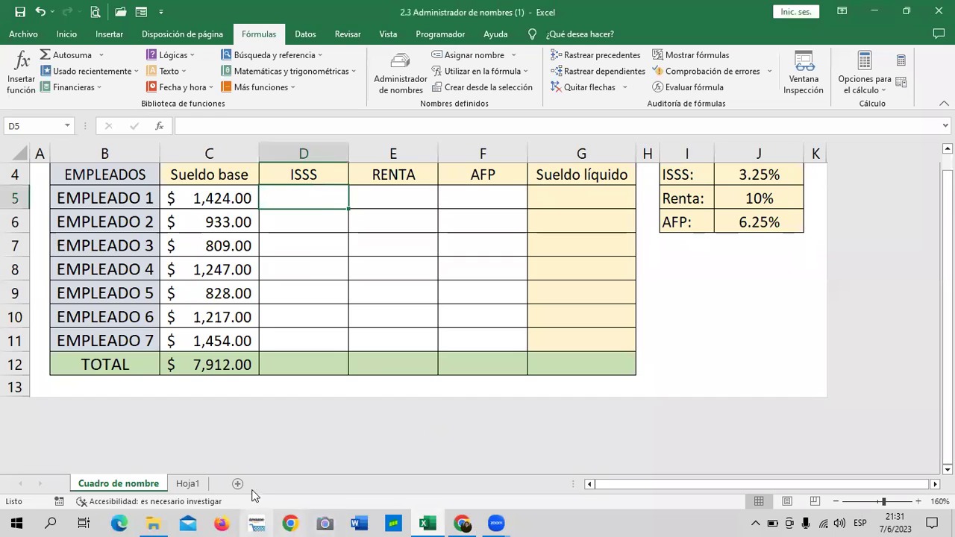
# Switch to the empty sheet Hoja1 and zoom it to 120%
pyautogui.click(188, 484)
pyautogui.click(492, 292)
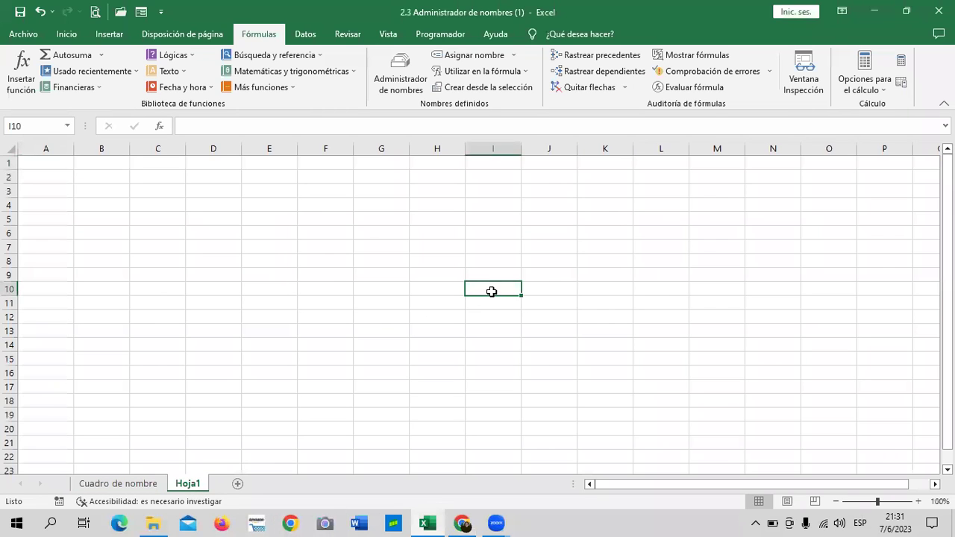
pyautogui.click(104, 164)
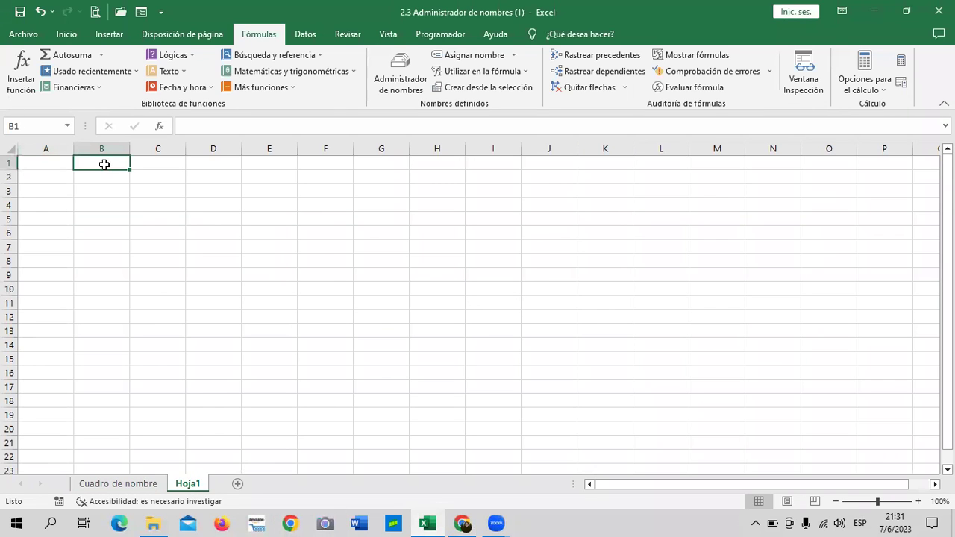
pyautogui.click(917, 501)
pyautogui.click(917, 501)
pyautogui.click(393, 324)
# Enter 5 in B1 and 10 in B2, then select the numbers and C1:C11
pyautogui.click(138, 167)
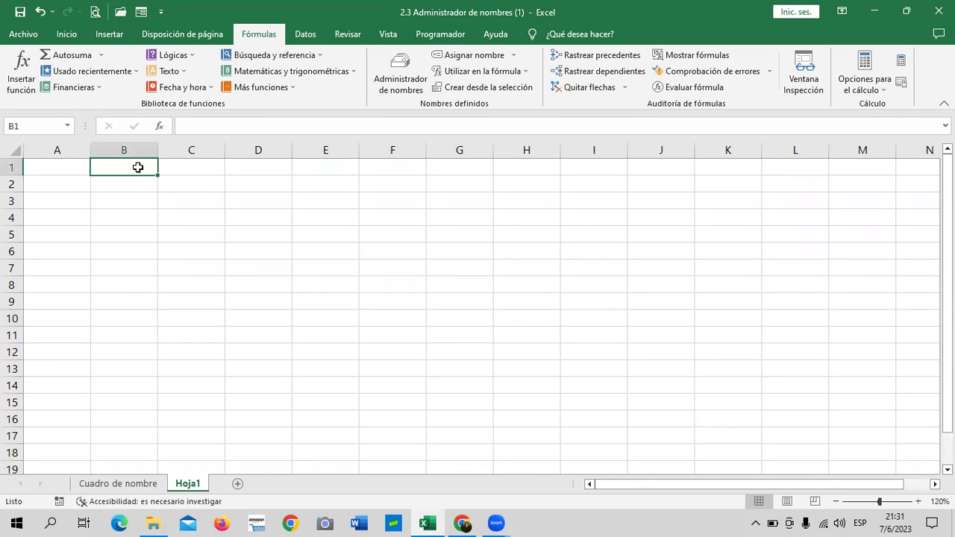
pyautogui.write('5')
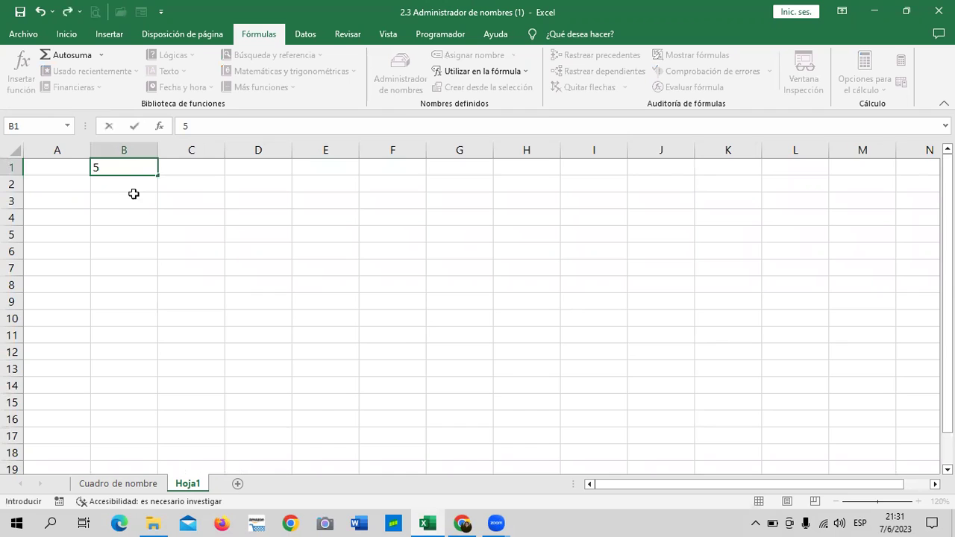
pyautogui.press('Return')
pyautogui.write('10')
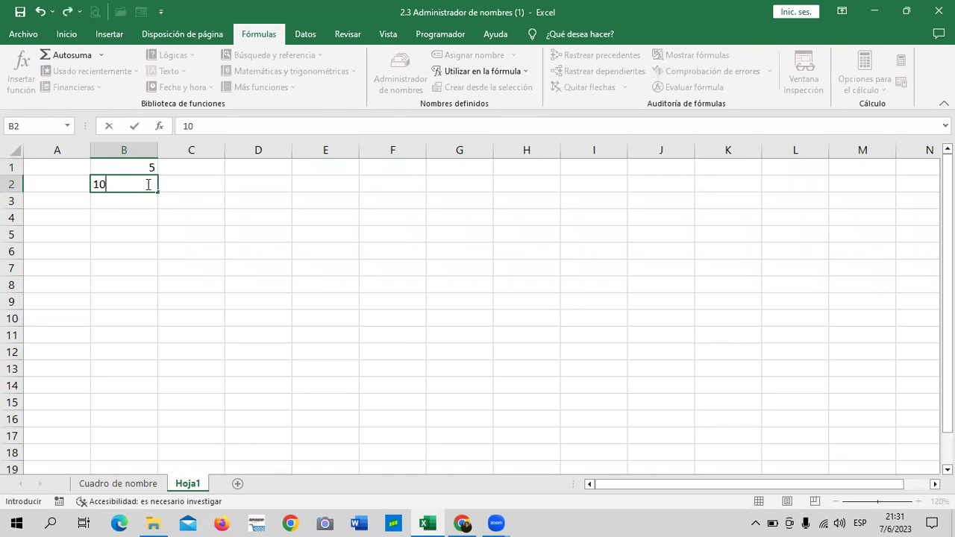
pyautogui.click(289, 214)
pyautogui.moveTo(147, 165); pyautogui.dragTo(144, 184)
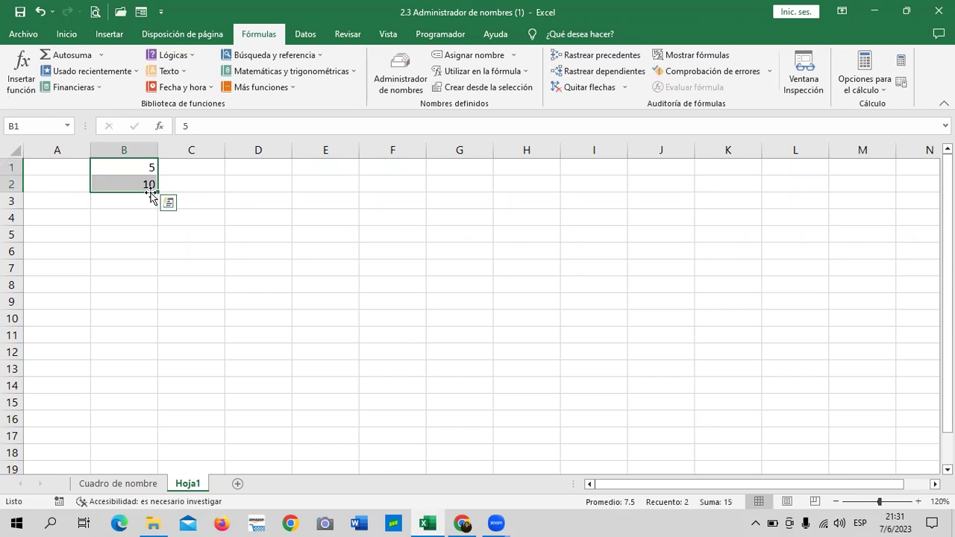
pyautogui.moveTo(203, 166); pyautogui.dragTo(200, 334)
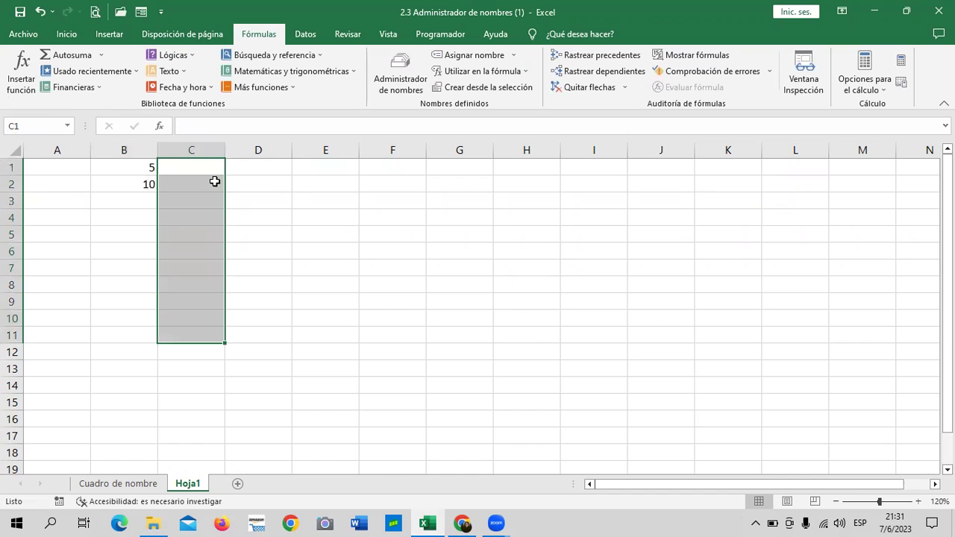
pyautogui.click(297, 316)
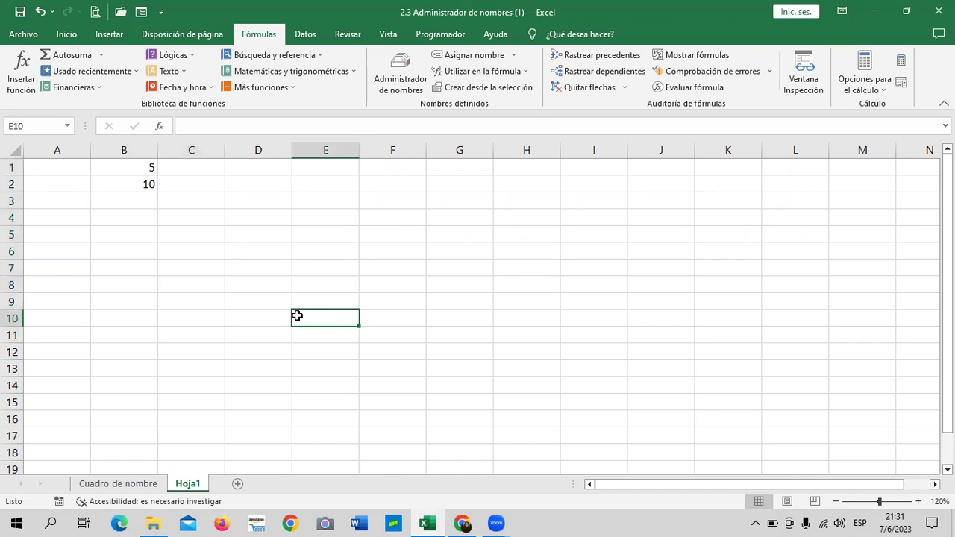
pyautogui.moveTo(199, 169); pyautogui.dragTo(187, 314)
pyautogui.click(231, 179)
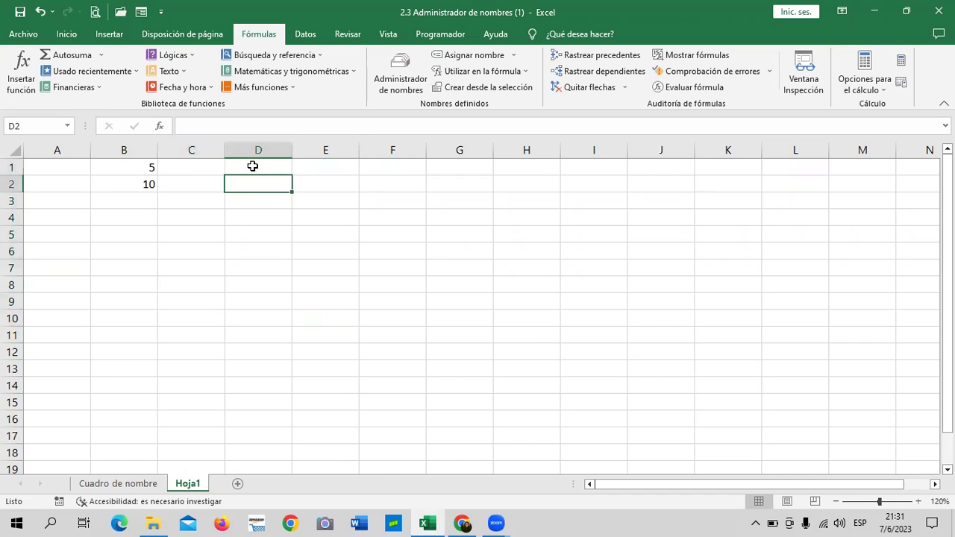
pyautogui.moveTo(254, 166); pyautogui.dragTo(586, 204)
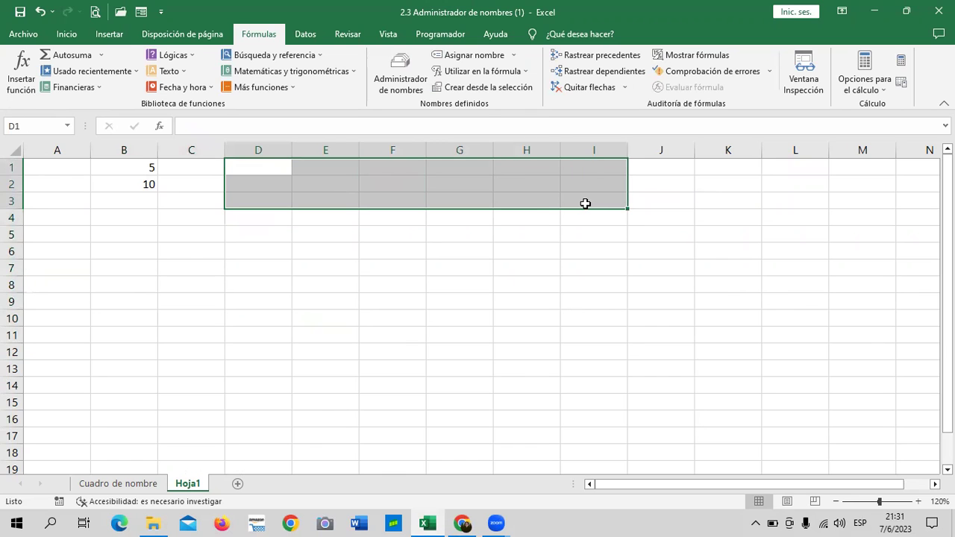
pyautogui.click(67, 34)
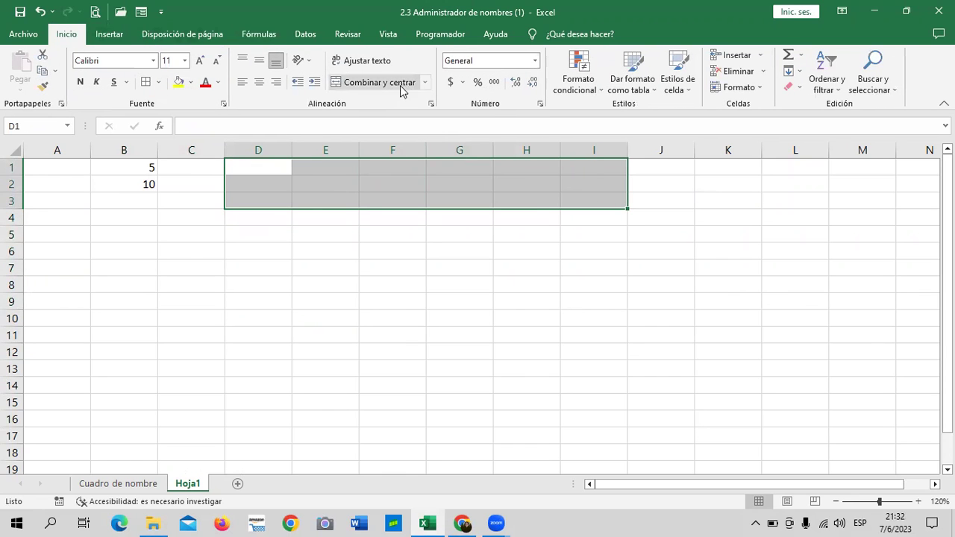
pyautogui.click(400, 85)
pyautogui.click(393, 340)
pyautogui.click(400, 189)
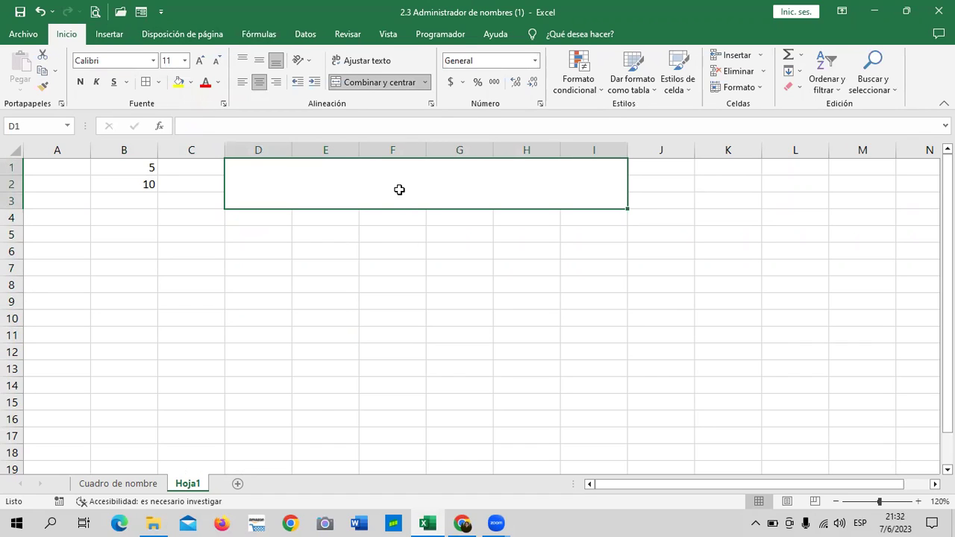
pyautogui.click(50, 24)
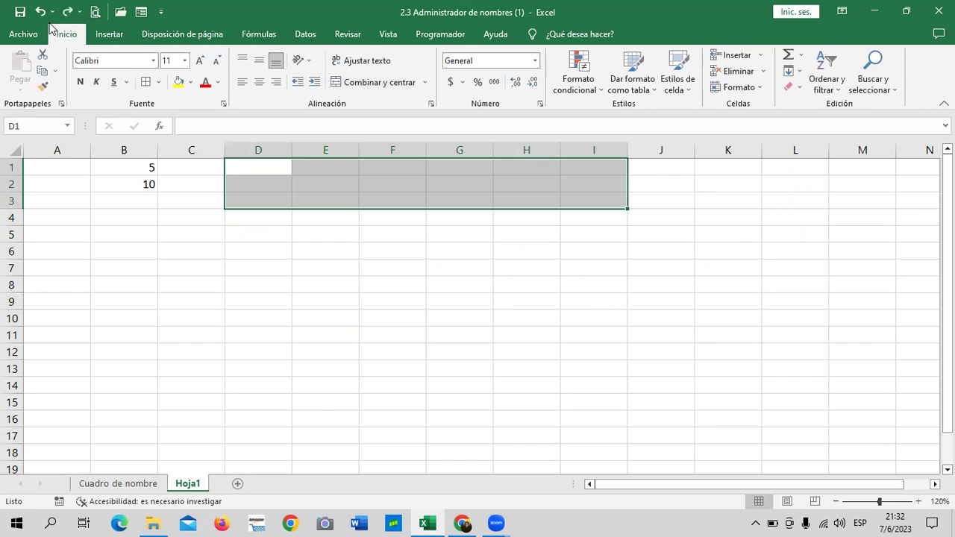
# Select B1:B2, holding 5 and 10, and put the cursor in the Name Box
pyautogui.click(329, 265)
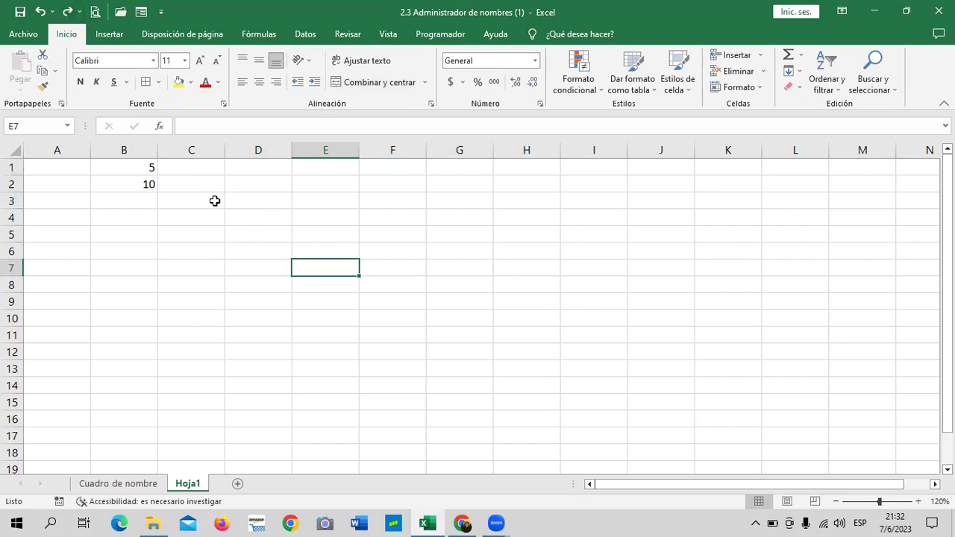
pyautogui.moveTo(142, 165); pyautogui.dragTo(135, 185)
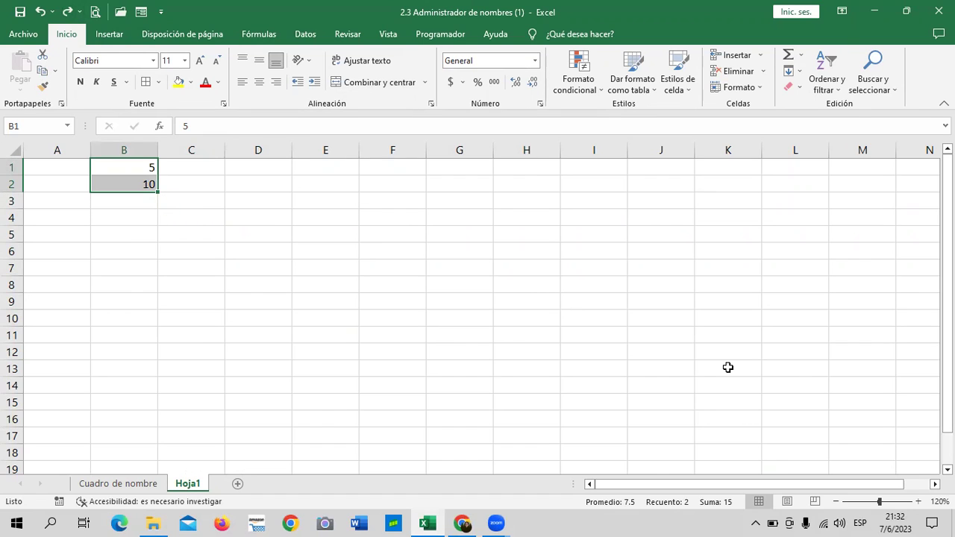
pyautogui.click(54, 125)
# Name the selected range B1:B2 'Mi_Rango' in the Name Box
pyautogui.write('n')
pyautogui.press('BackSpace')
pyautogui.press('capslock')
pyautogui.write('Mi')
pyautogui.write('_')
pyautogui.write('Rango')
pyautogui.press('Return')
# Reselect B1:B2 to confirm the Name Box shows Mi_Rango
pyautogui.click(290, 251)
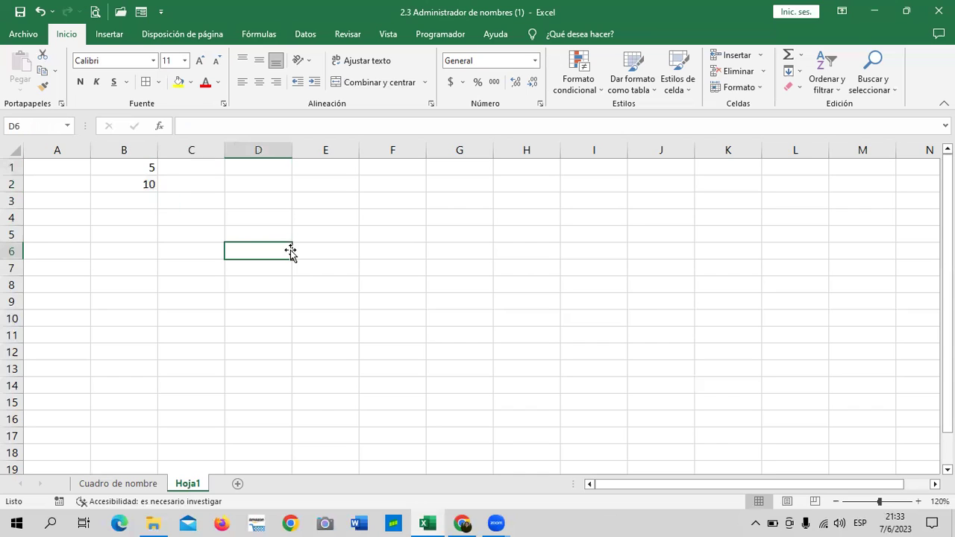
pyautogui.click(135, 172)
pyautogui.click(125, 179)
pyautogui.click(120, 167)
pyautogui.click(117, 183)
pyautogui.click(242, 201)
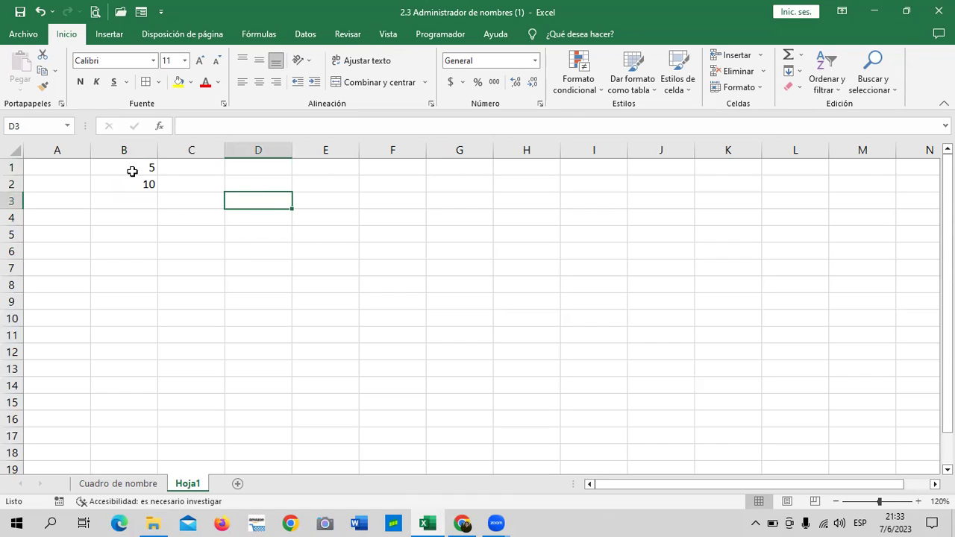
pyautogui.moveTo(132, 171); pyautogui.dragTo(137, 183)
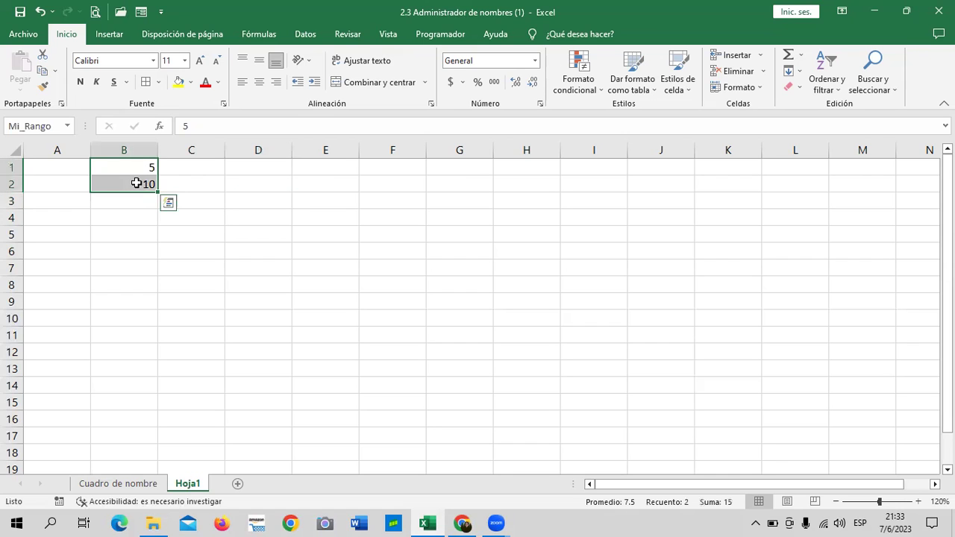
pyautogui.click(322, 219)
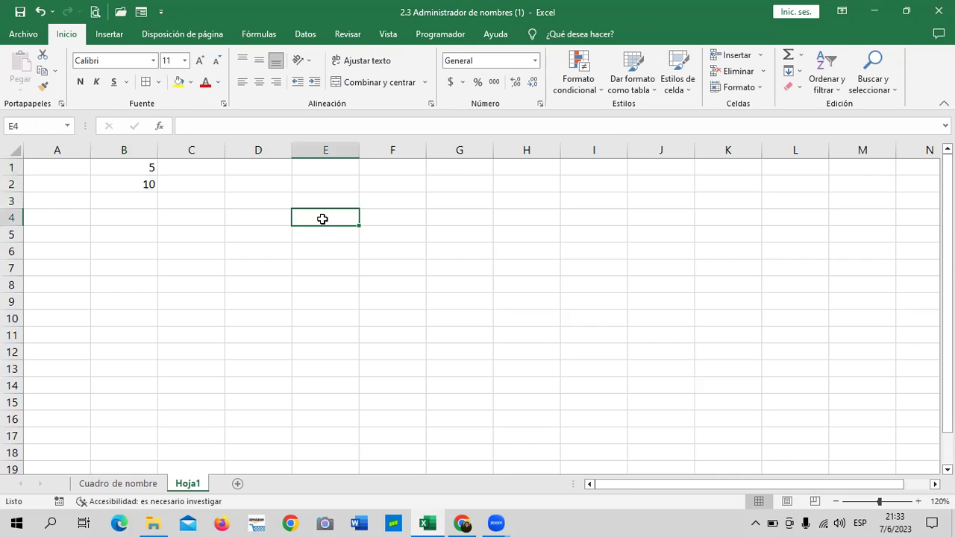
pyautogui.click(265, 183)
pyautogui.click(593, 246)
pyautogui.click(486, 221)
# Enter =suma(Mi_Rango) in F2, using the autocomplete name, so it returns 15
pyautogui.click(463, 284)
pyautogui.click(449, 217)
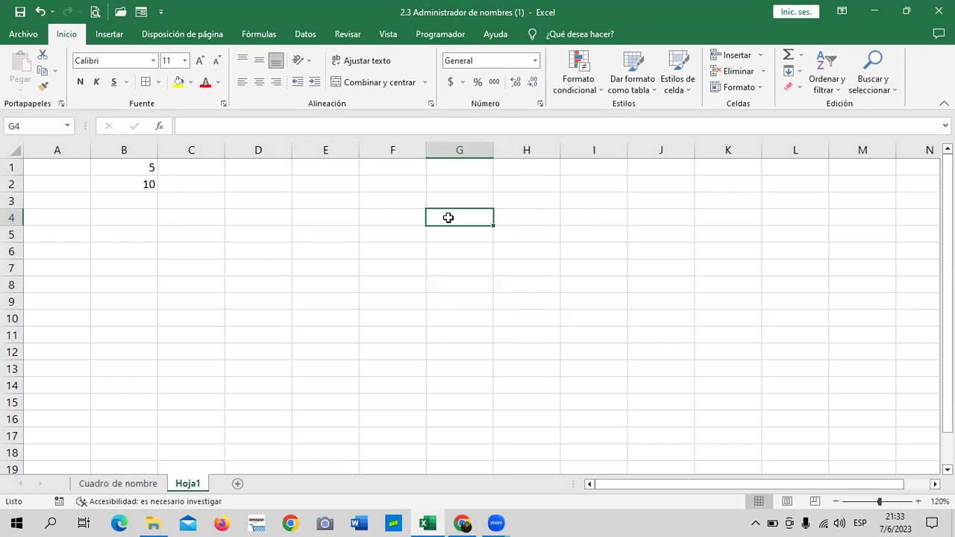
pyautogui.click(386, 186)
pyautogui.write('=')
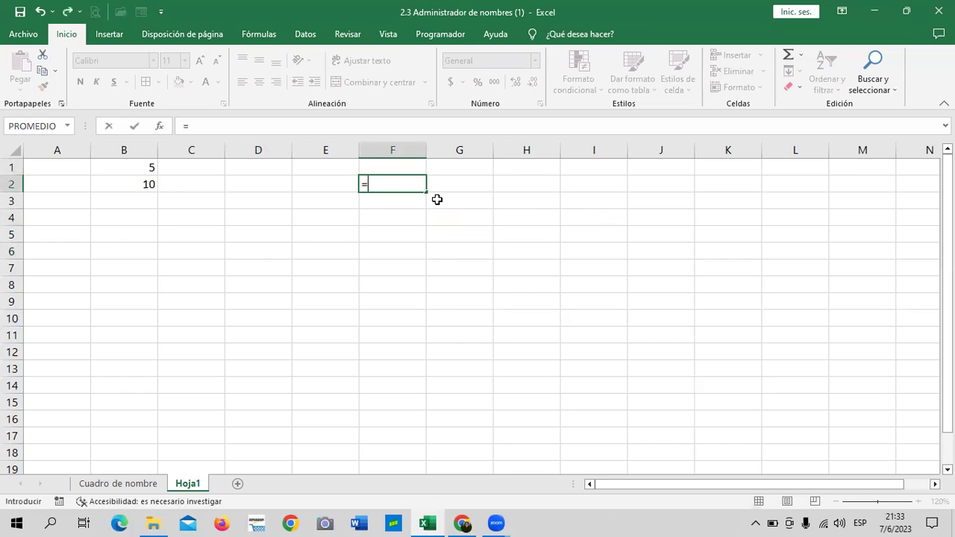
pyautogui.write('suma')
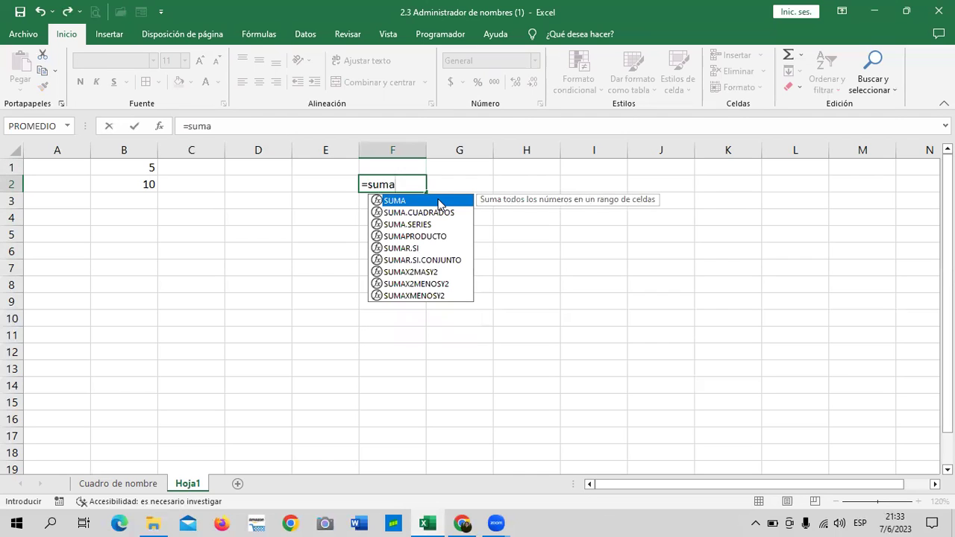
pyautogui.write('(')
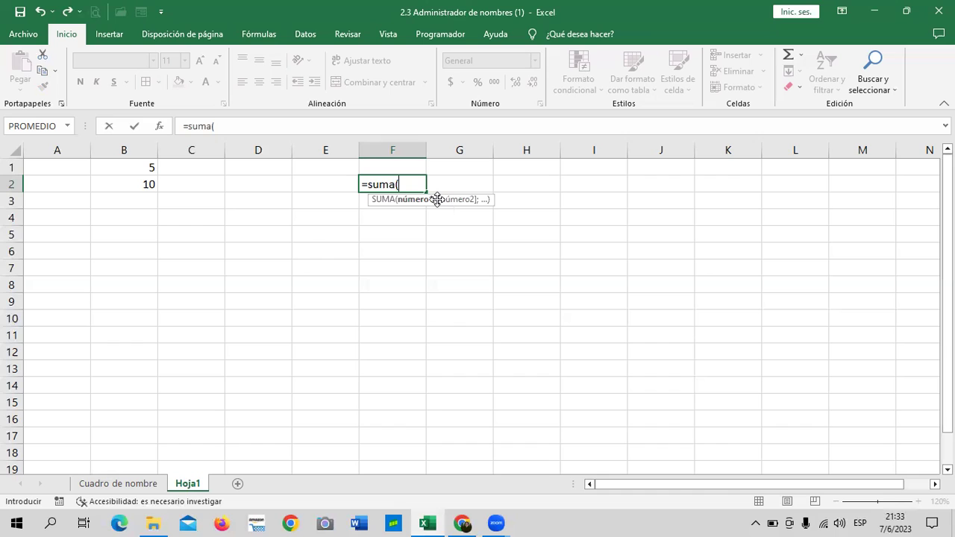
pyautogui.write('Mi')
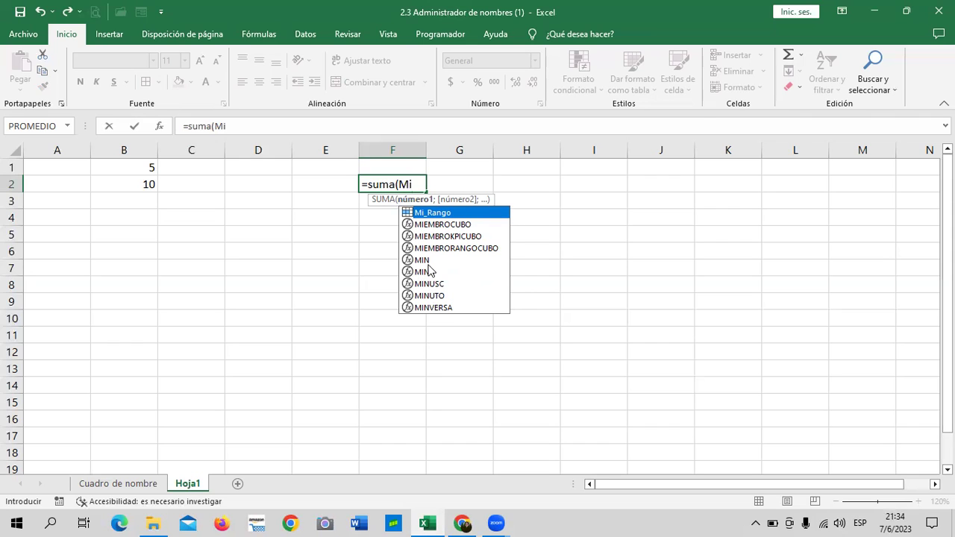
pyautogui.doubleClick(473, 212)
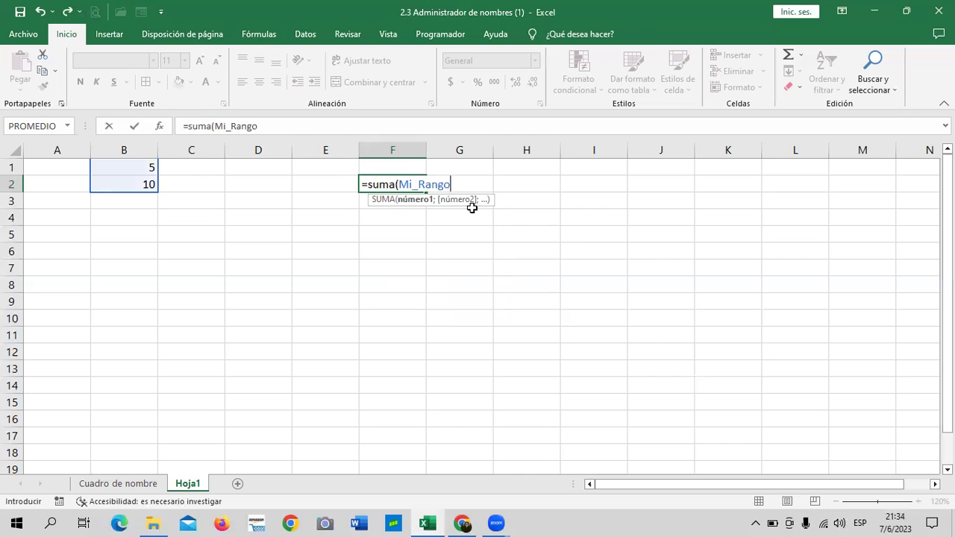
pyautogui.write(')')
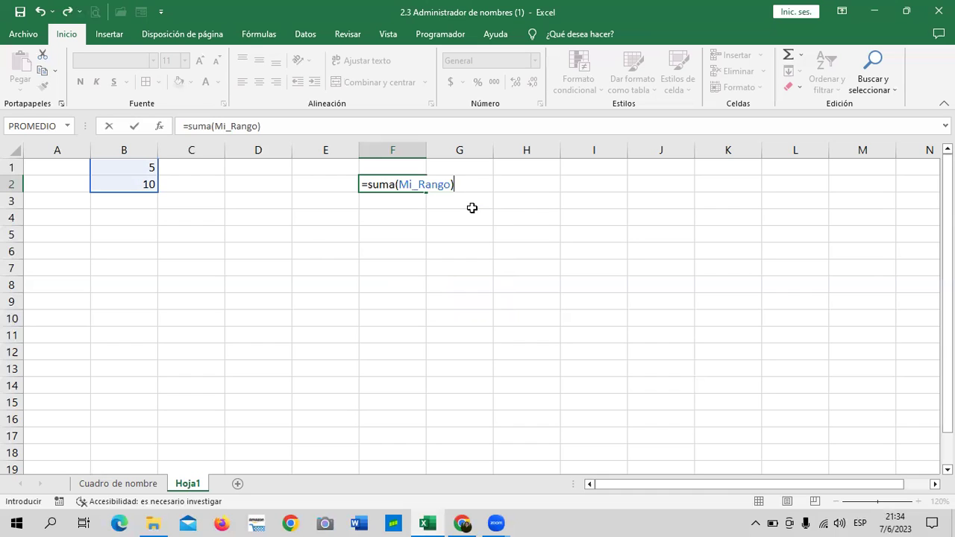
pyautogui.press('Return')
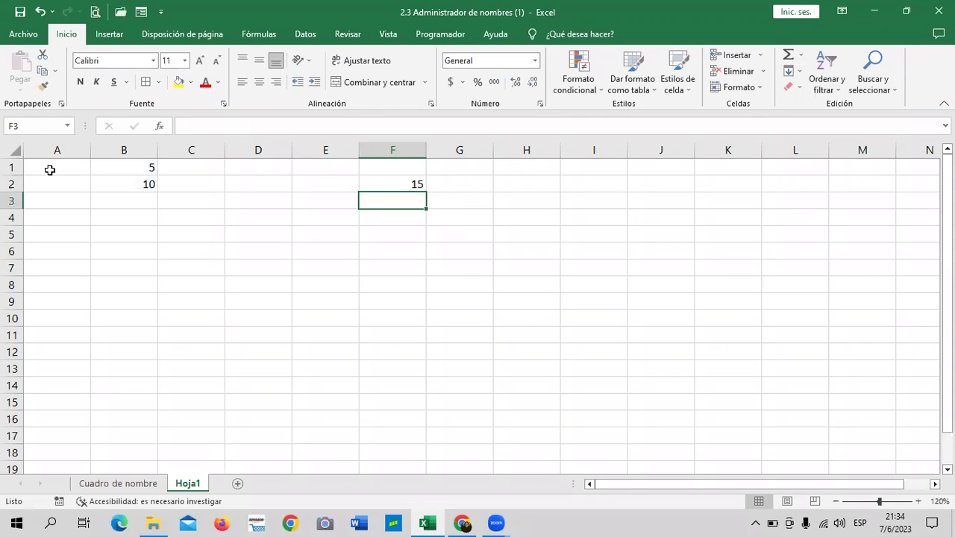
# Replace the values in B1:B2 with 100 and 50
pyautogui.moveTo(121, 167); pyautogui.dragTo(121, 181)
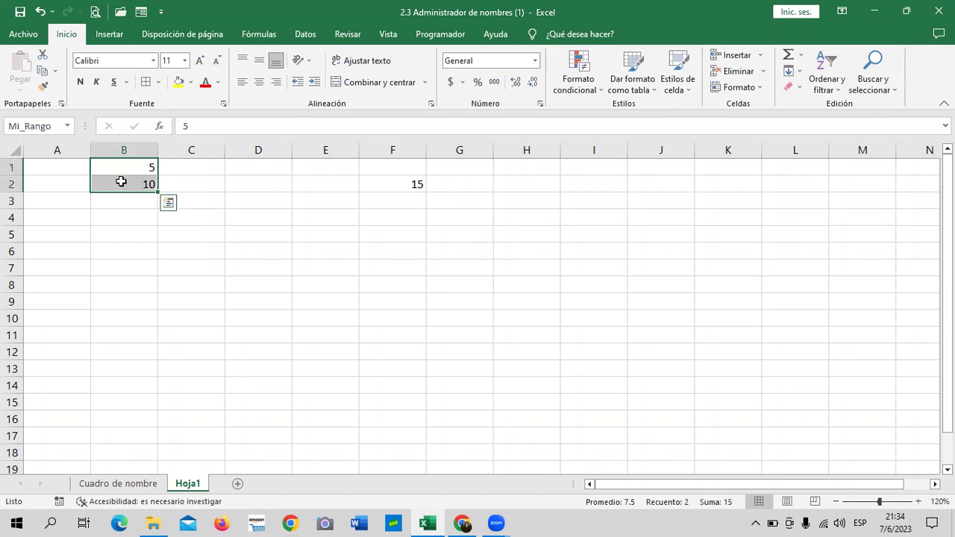
pyautogui.press('Delete')
pyautogui.click(331, 282)
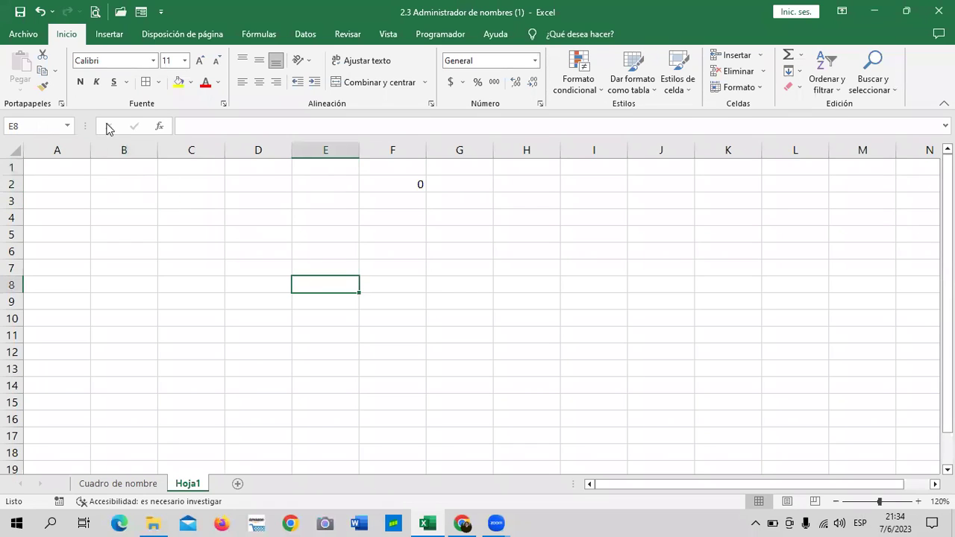
pyautogui.click(122, 165)
pyautogui.write('100')
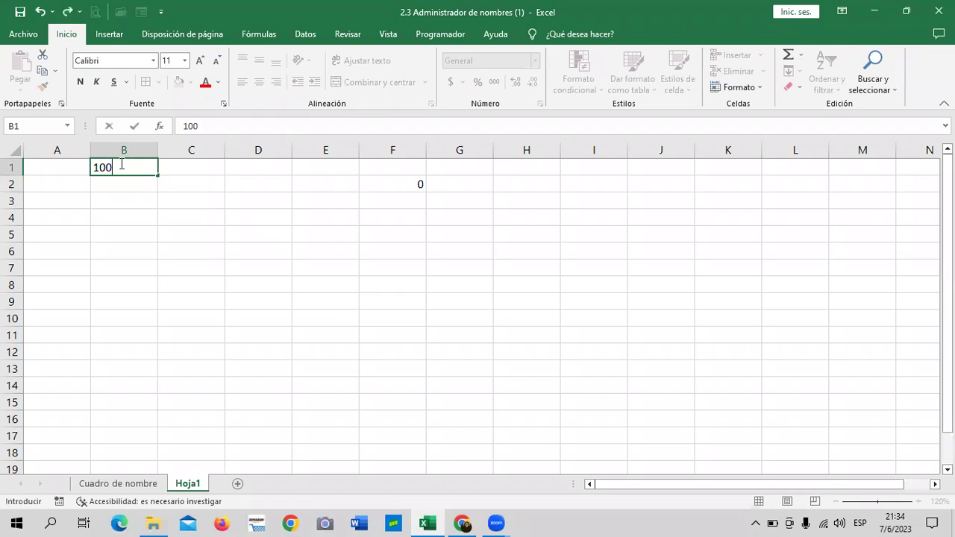
pyautogui.press('Return')
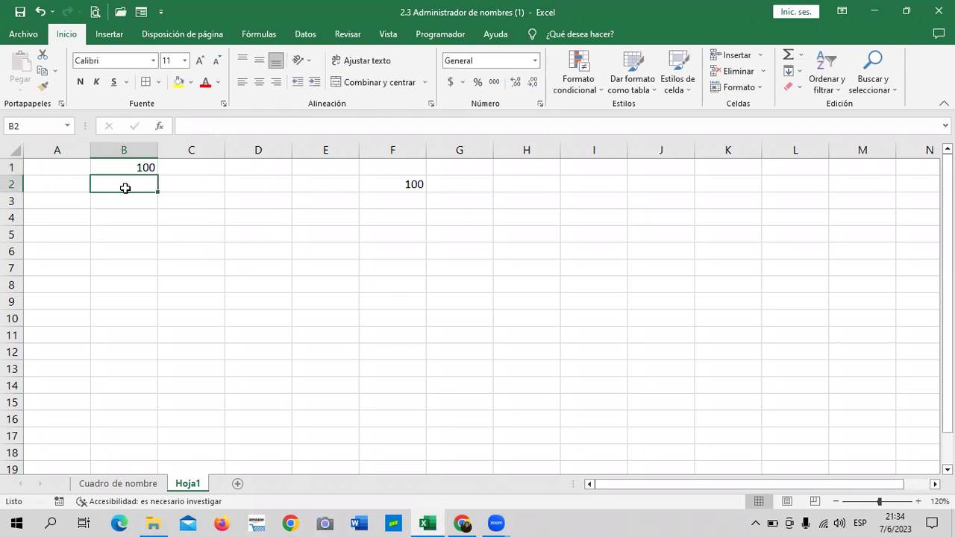
pyautogui.write('50')
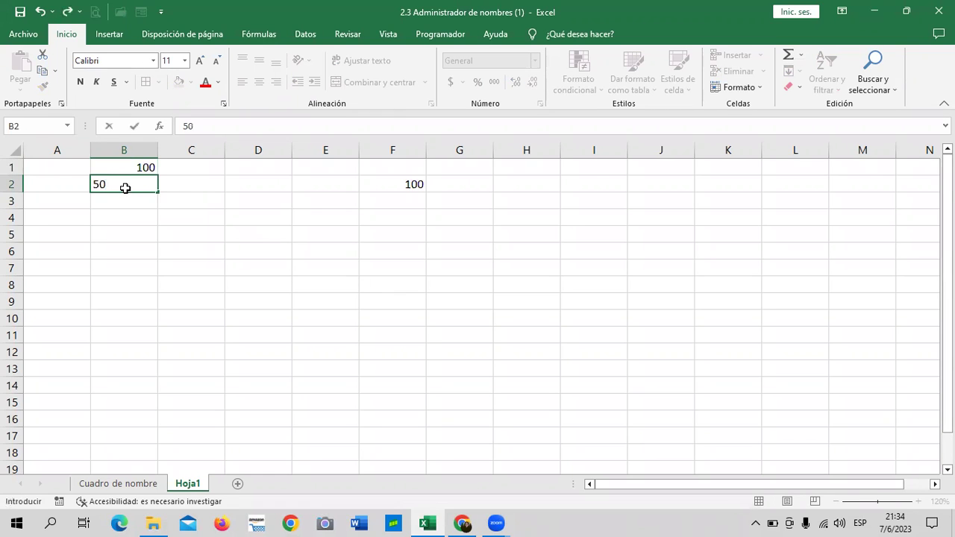
pyautogui.press('Return')
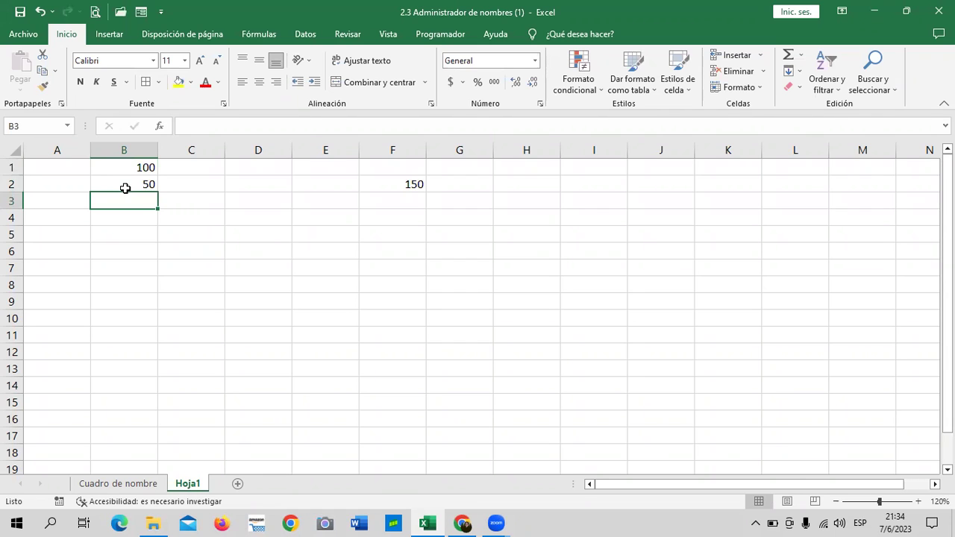
# Inspect F2's =SUMA(Mi_Rango), then clear B1:B2 so the total drops to 0
pyautogui.click(388, 184)
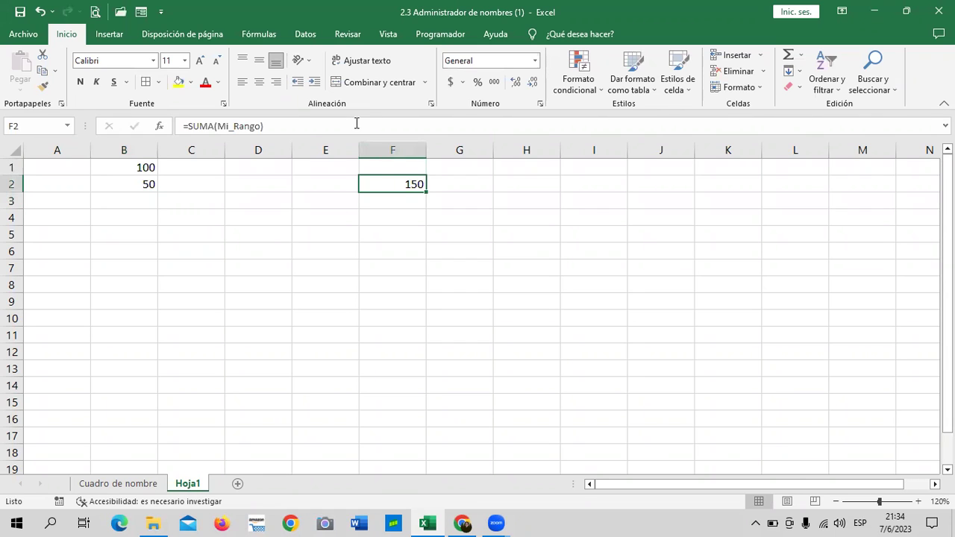
pyautogui.click(357, 123)
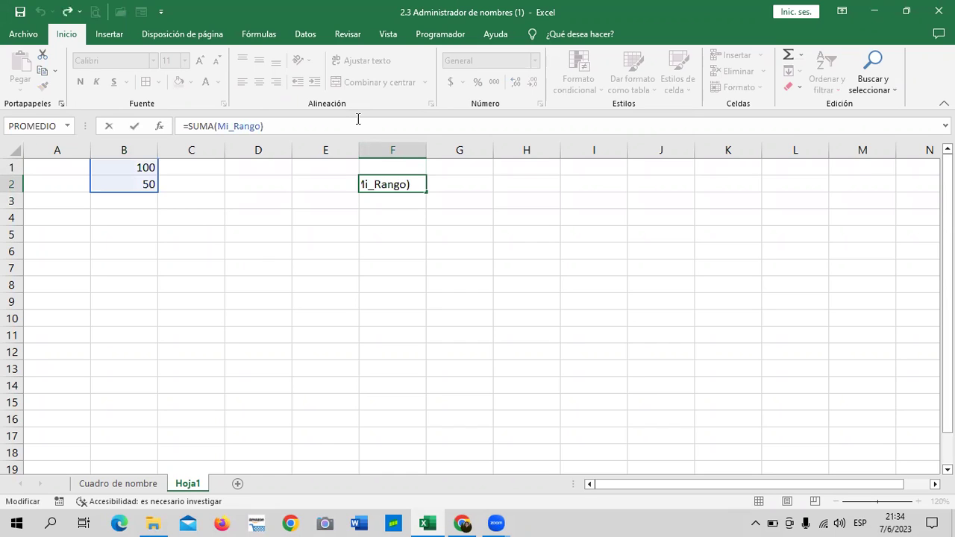
pyautogui.press('Return')
pyautogui.click(147, 169)
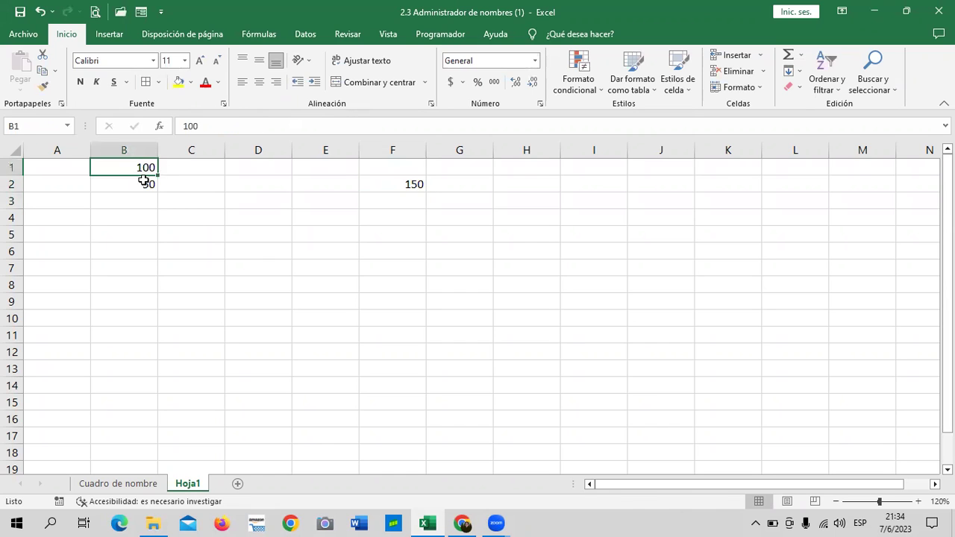
pyautogui.moveTo(143, 180); pyautogui.dragTo(143, 192)
pyautogui.press('Delete')
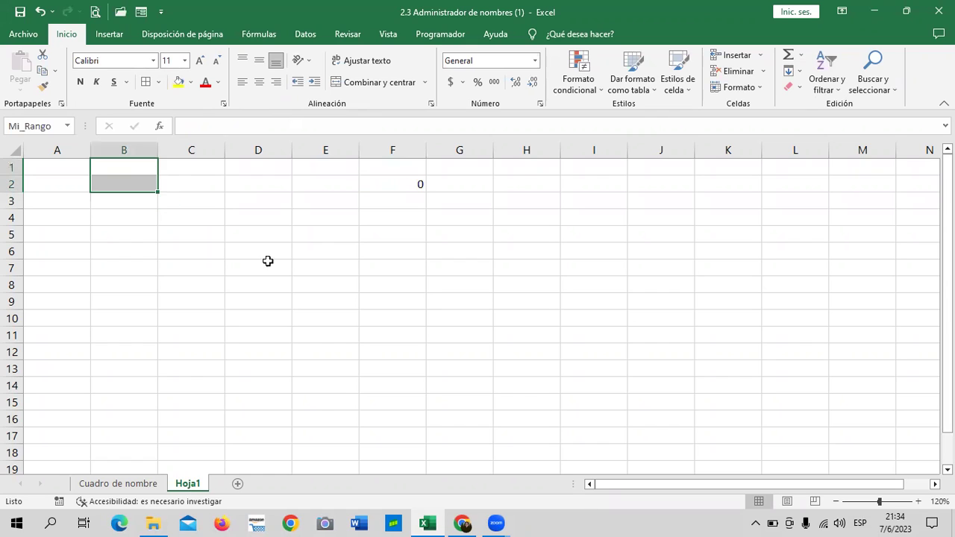
pyautogui.click(312, 281)
pyautogui.click(380, 186)
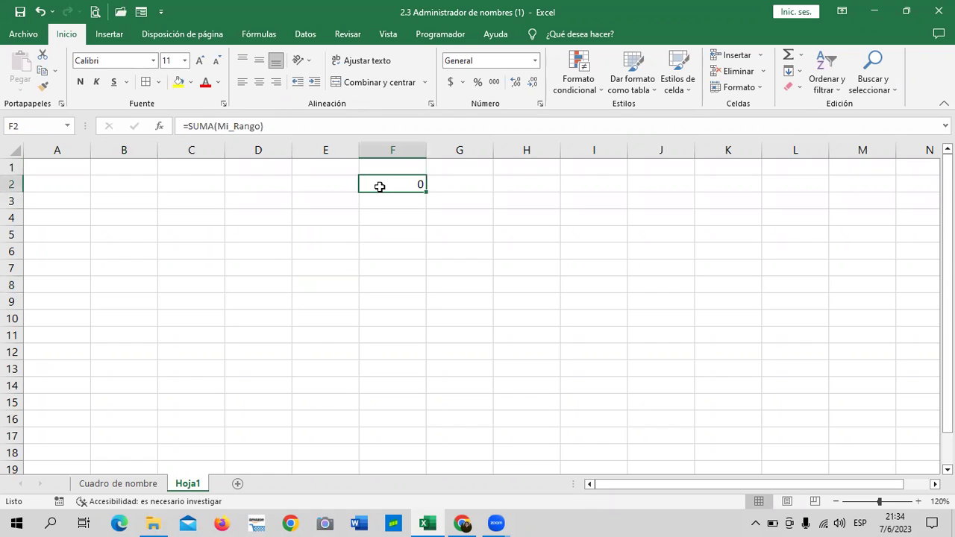
# Enter 500 and 1000 in B1:B2 and check that F2 totals 1500
pyautogui.click(100, 164)
pyautogui.write('500')
pyautogui.press('Return')
pyautogui.write('1000')
pyautogui.press('Return')
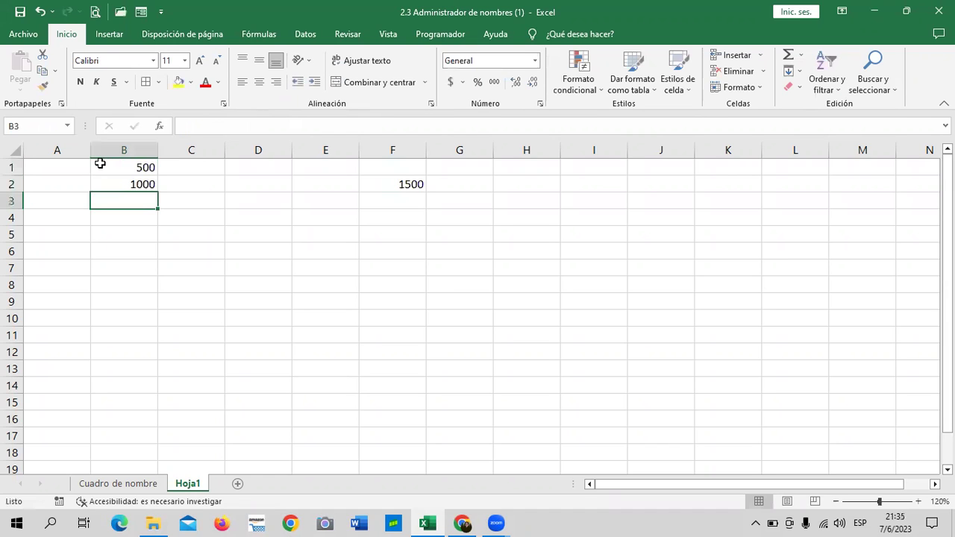
pyautogui.click(382, 188)
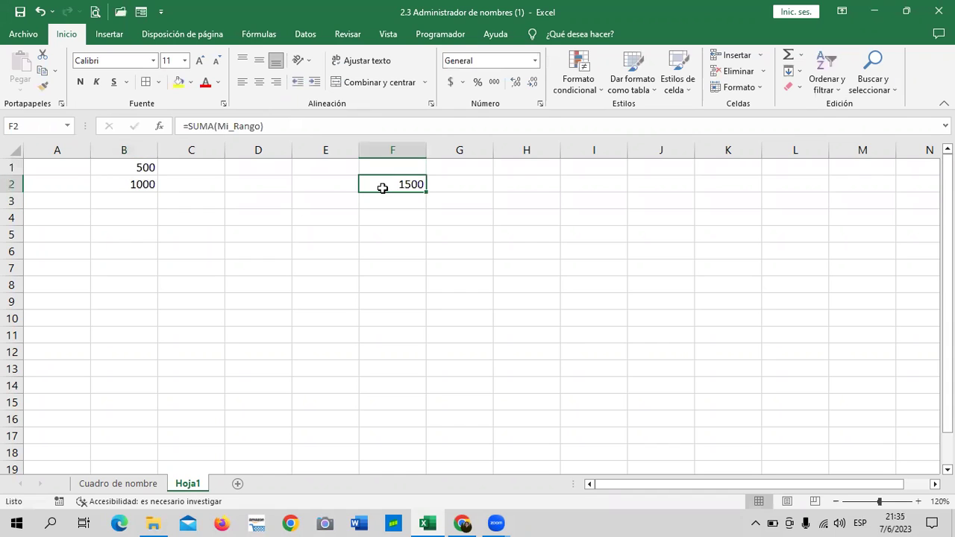
# Set B1 back to 5 and B2 to 10
pyautogui.click(140, 167)
pyautogui.write('5')
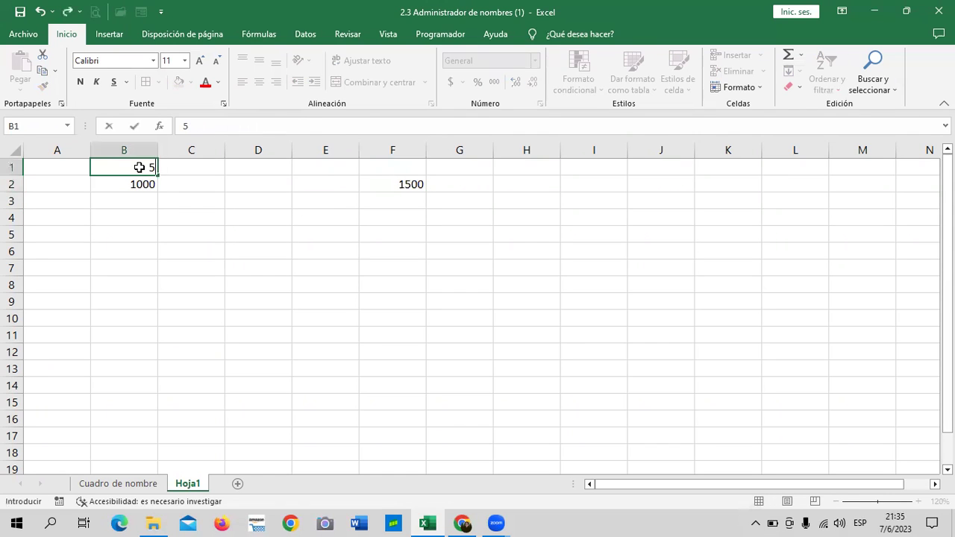
pyautogui.press('Return')
pyautogui.write('10')
pyautogui.press('Return')
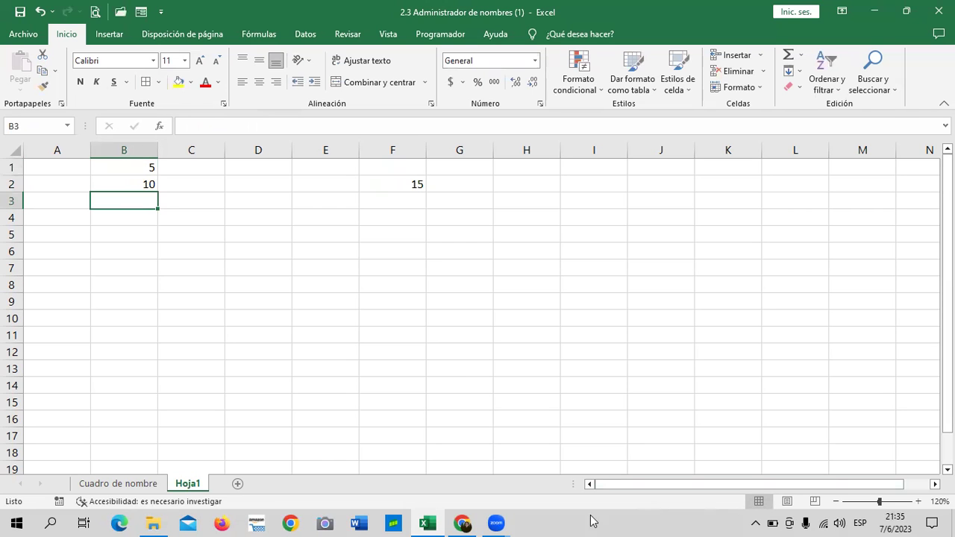
# In Chrome, scroll the lesson to 'Utilizar un nombre en una fórmula'
pyautogui.click(463, 523)
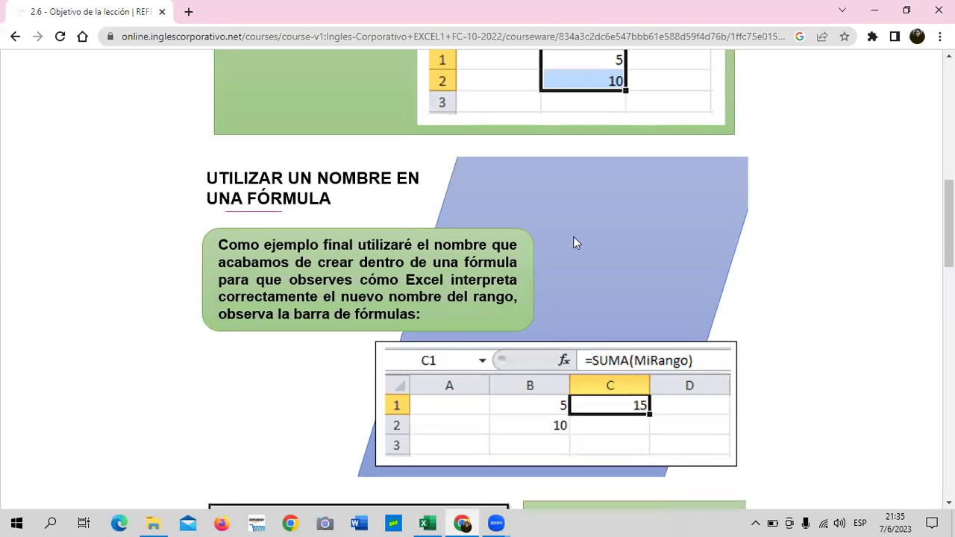
pyautogui.scroll(2, 575, 241)
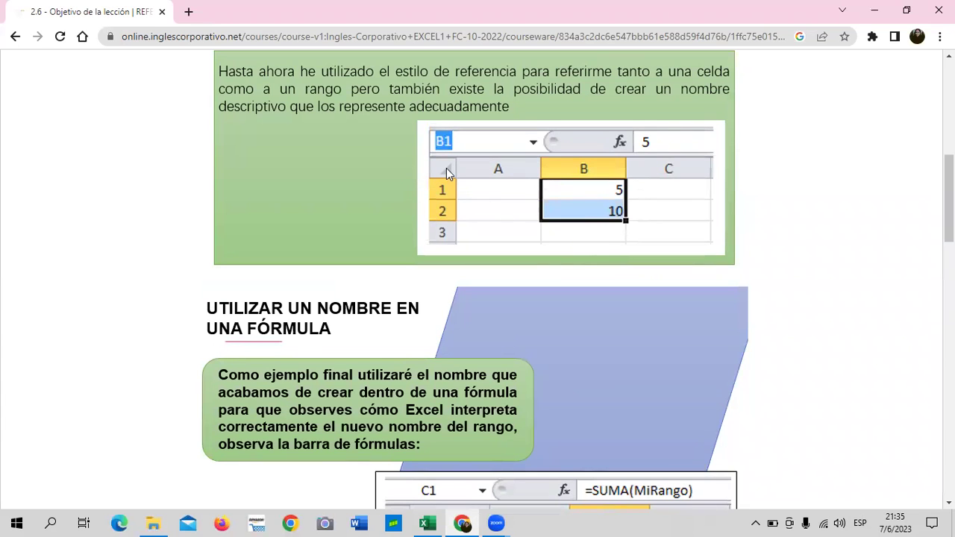
pyautogui.scroll(1, 478, 179)
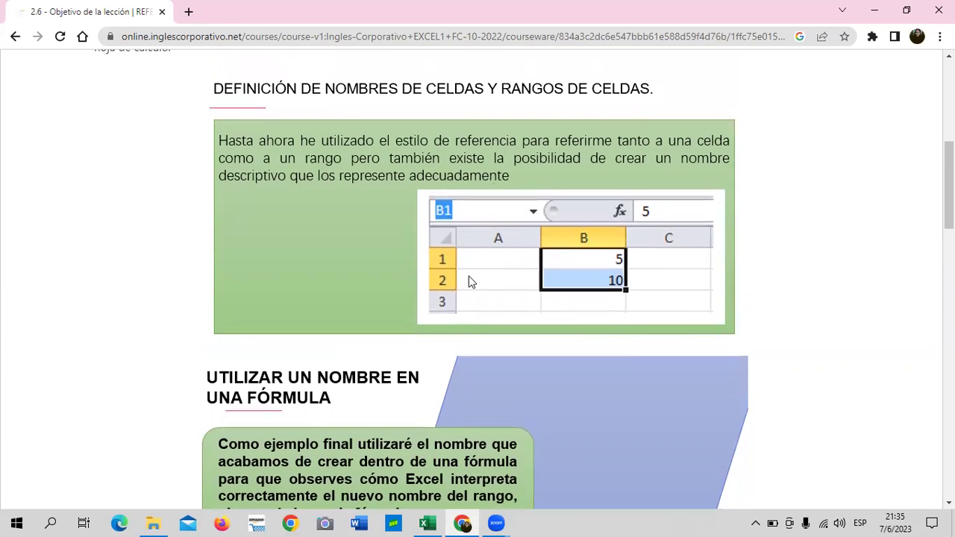
pyautogui.scroll(-1, 470, 277)
pyautogui.scroll(-1, 471, 275)
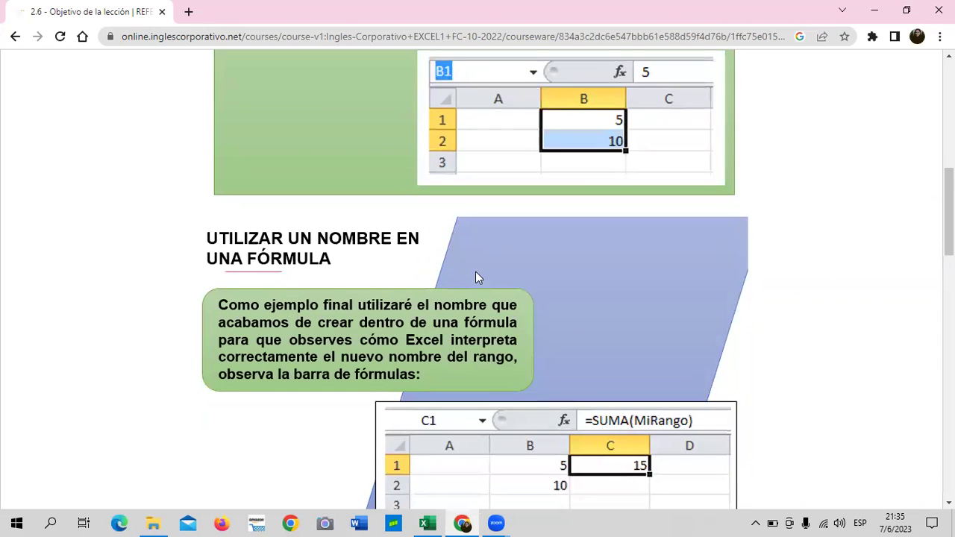
pyautogui.scroll(-1, 475, 272)
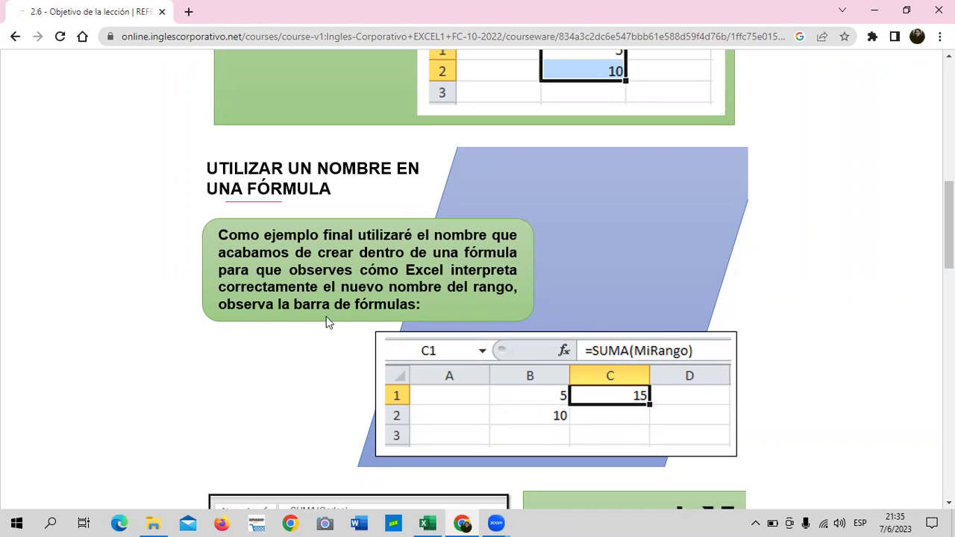
# Back in Excel, review F2's =SUMA(Mi_Rango) formula, still totalling 15
pyautogui.click(427, 523)
pyautogui.click(406, 184)
pyautogui.click(381, 128)
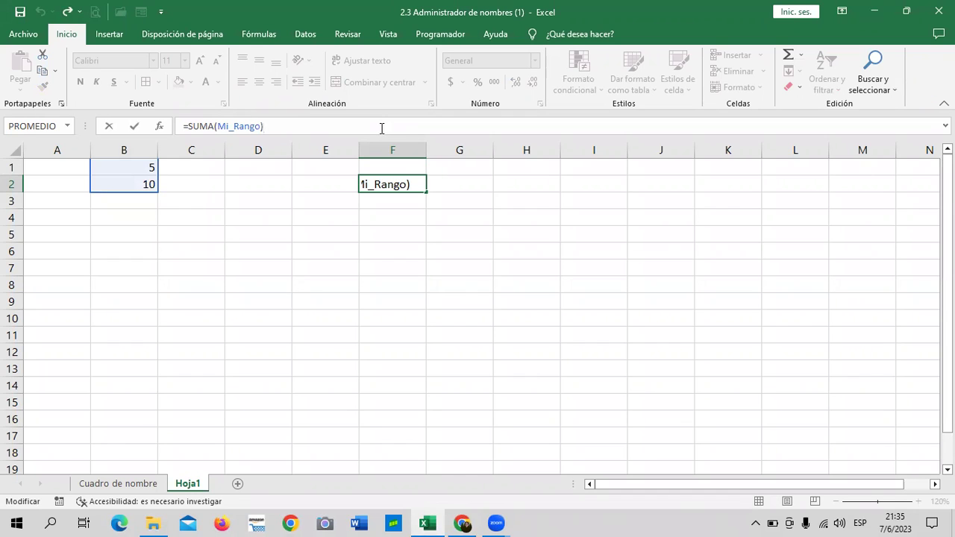
pyautogui.press('Return')
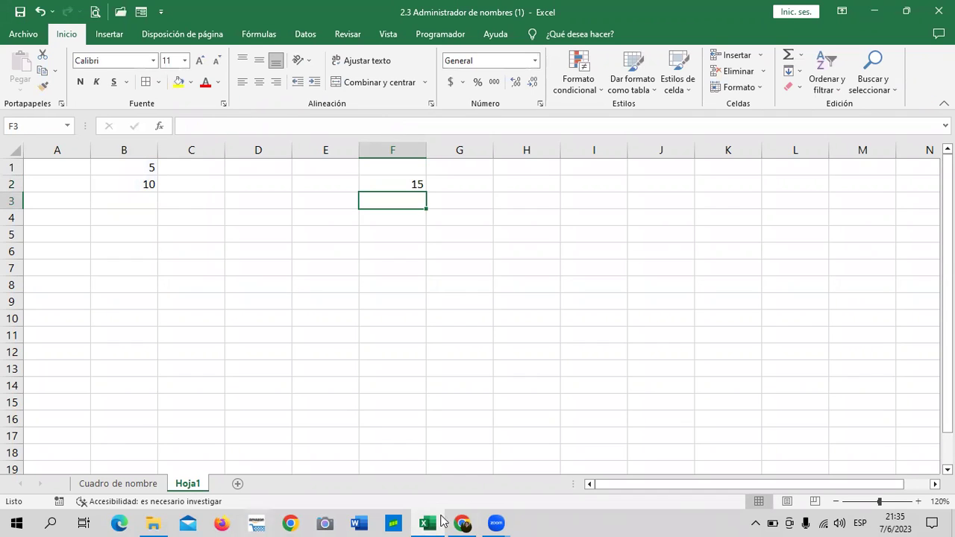
# Scroll the lesson down to the 'Operaciones con rangos' SUMA examples, then return to Excel
pyautogui.click(463, 523)
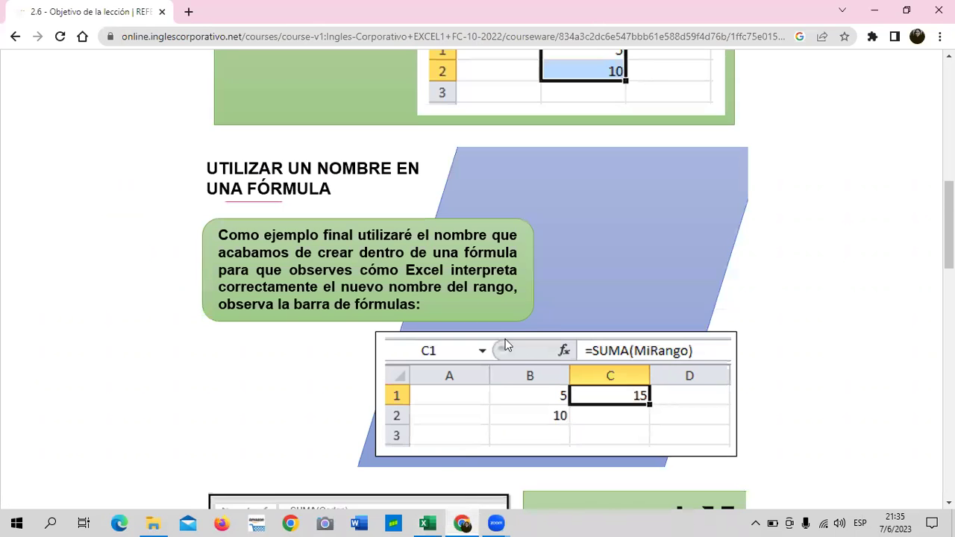
pyautogui.scroll(-2, 555, 293)
pyautogui.scroll(-3, 556, 292)
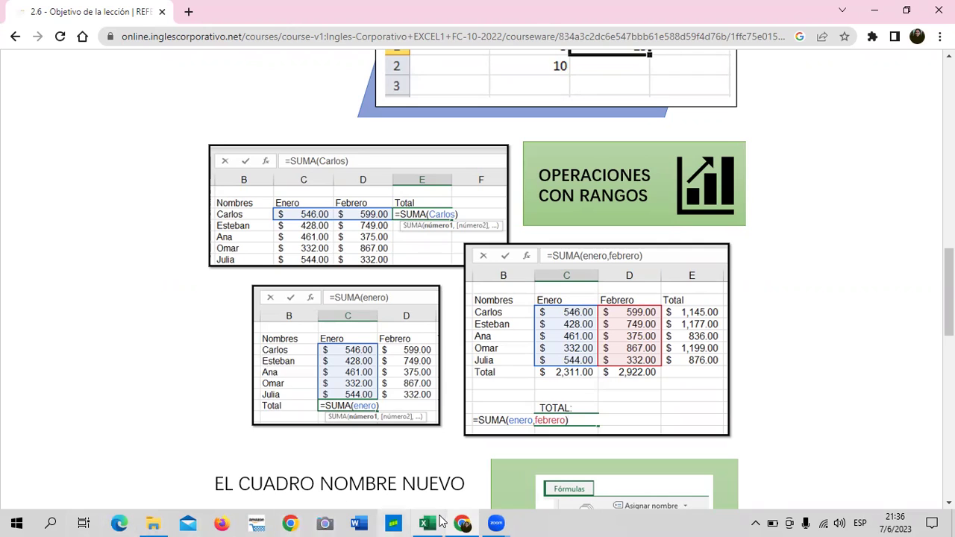
pyautogui.click(427, 524)
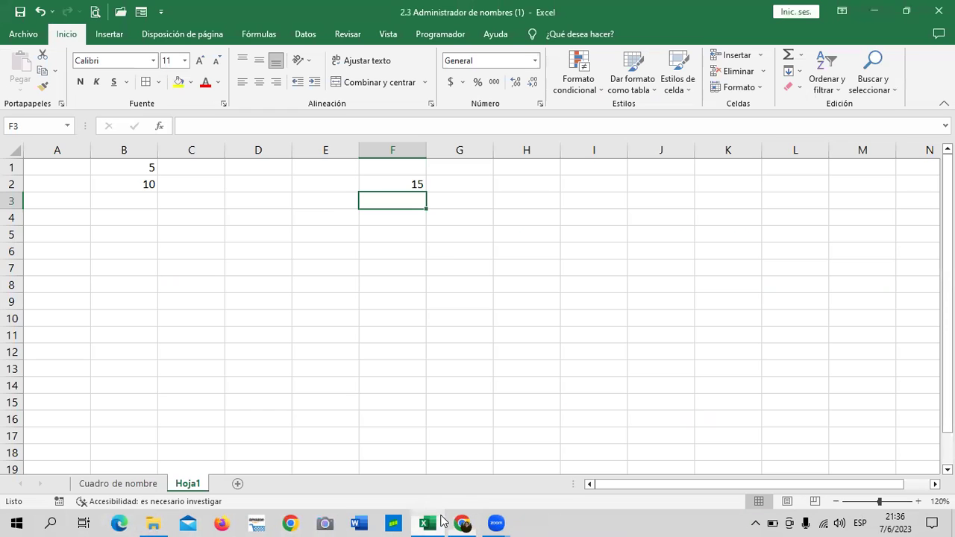
# Add a new sheet Hoja2 and zoom it to 130%
pyautogui.click(383, 183)
pyautogui.click(238, 485)
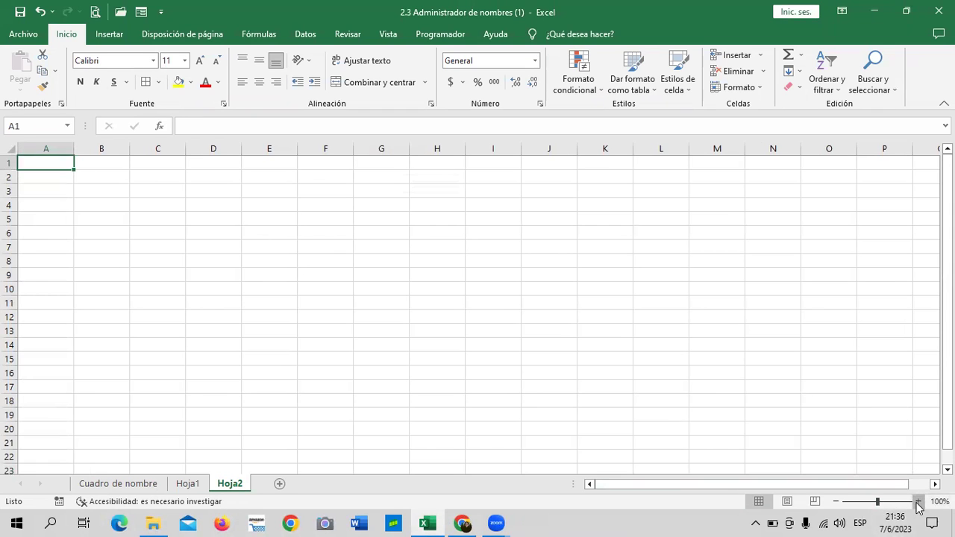
pyautogui.click(918, 502)
pyautogui.click(918, 501)
pyautogui.click(918, 502)
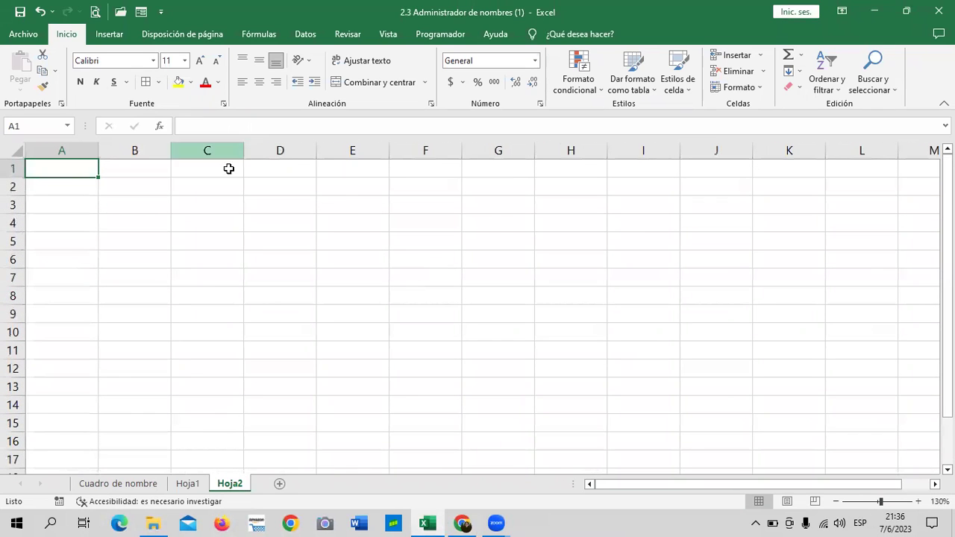
# Enter the header NOMBRES in B2, correcting the NOMBRESS typo
pyautogui.click(149, 191)
pyautogui.write('nombre')
pyautogui.press('BackSpace')
pyautogui.press('capslock')
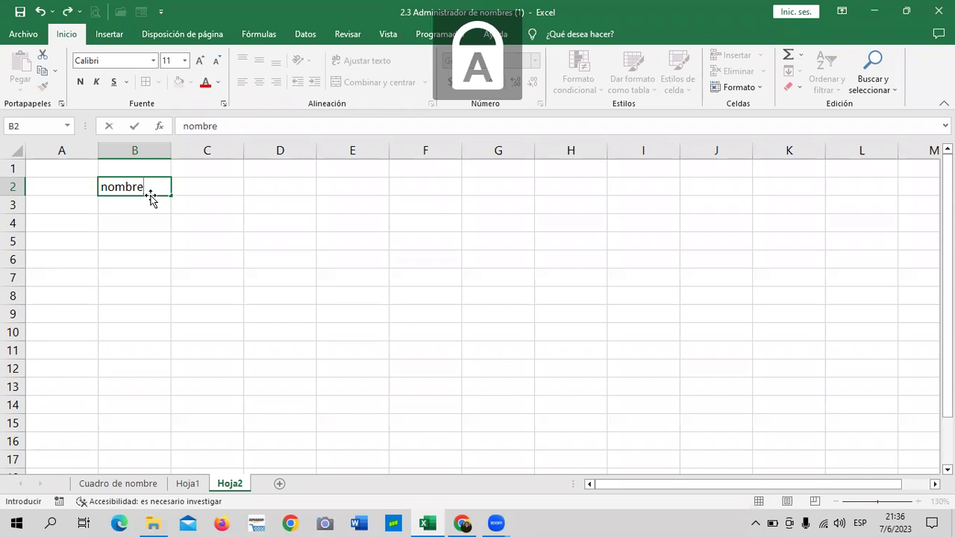
pyautogui.press('Escape')
pyautogui.write('NOMBRE')
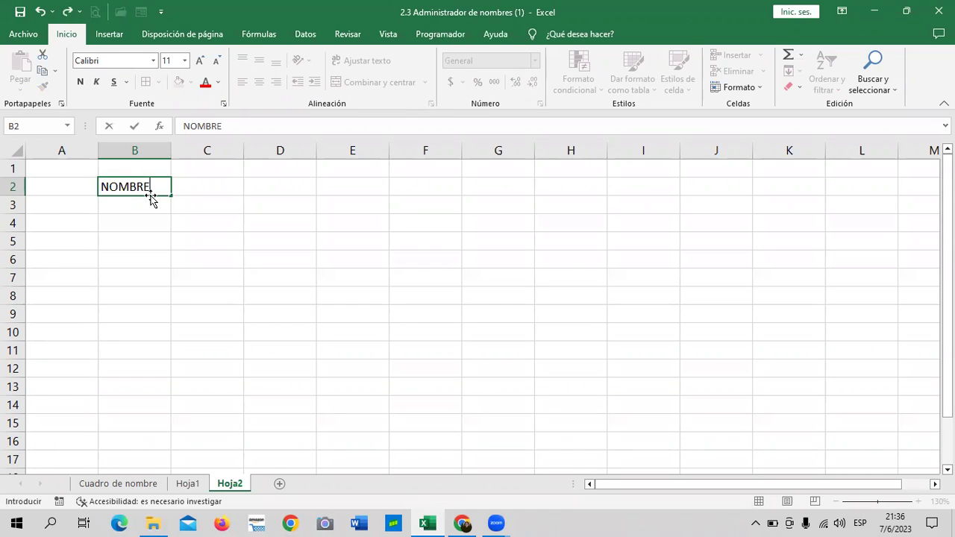
pyautogui.write('SS')
pyautogui.press('Return')
pyautogui.click(122, 184)
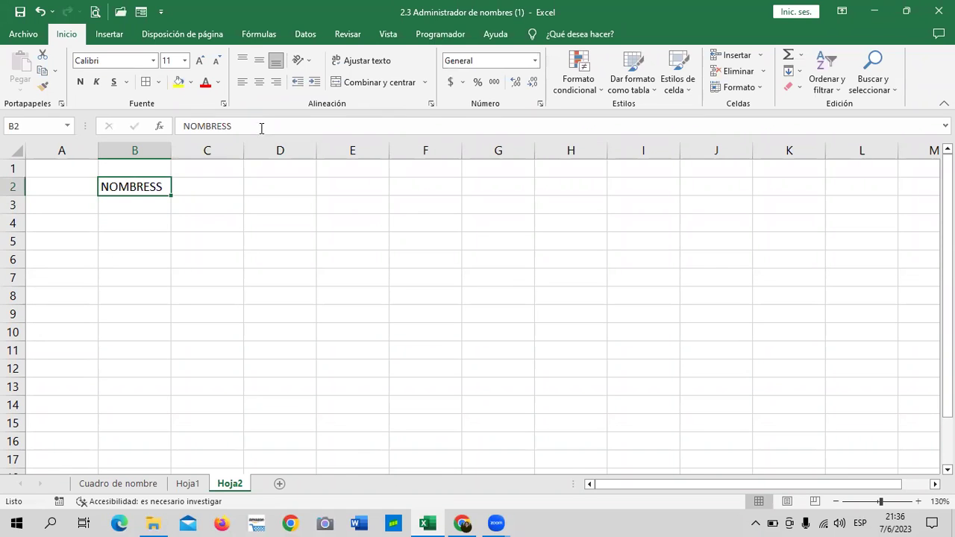
pyautogui.doubleClick(261, 127)
pyautogui.click(265, 127)
pyautogui.press('BackSpace')
pyautogui.press('Return')
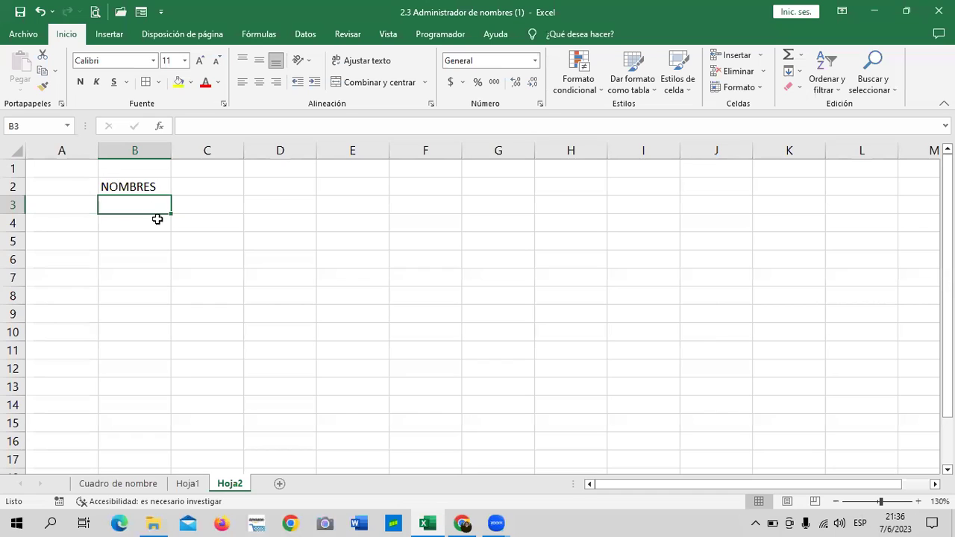
# Add the headers ENERO, FEBRERO and TOTAL in C2:E2
pyautogui.click(216, 183)
pyautogui.write('ENERO')
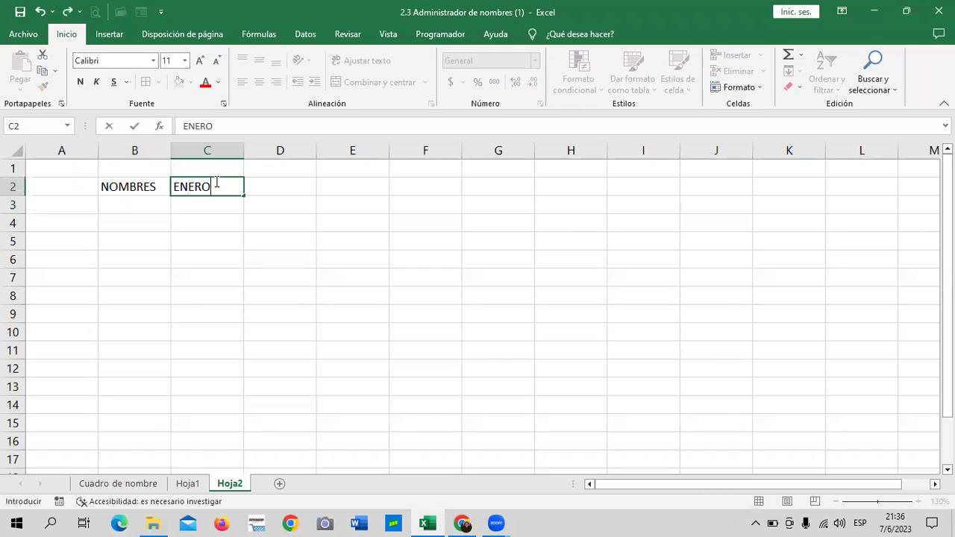
pyautogui.press('Tab')
pyautogui.write('FEBRERO')
pyautogui.press('Return')
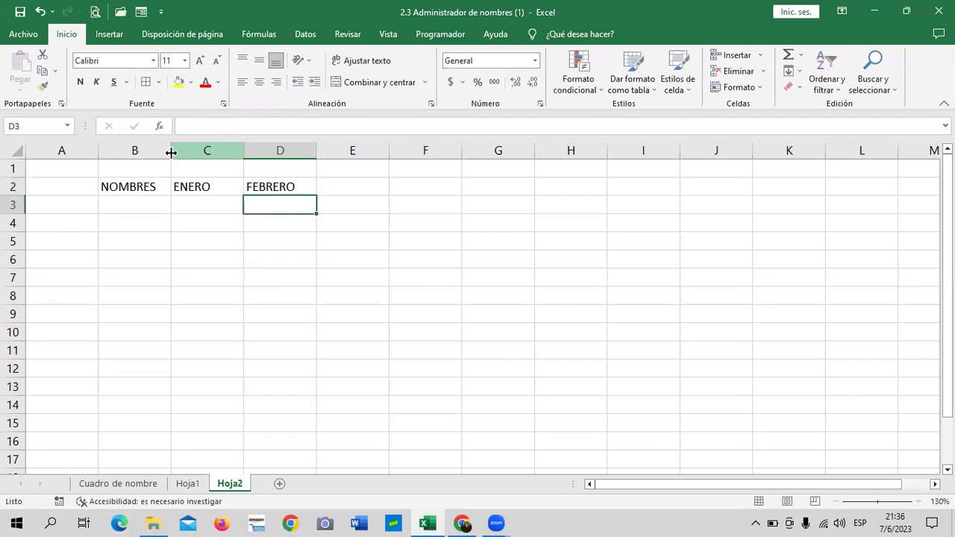
pyautogui.click(359, 188)
pyautogui.write('TO')
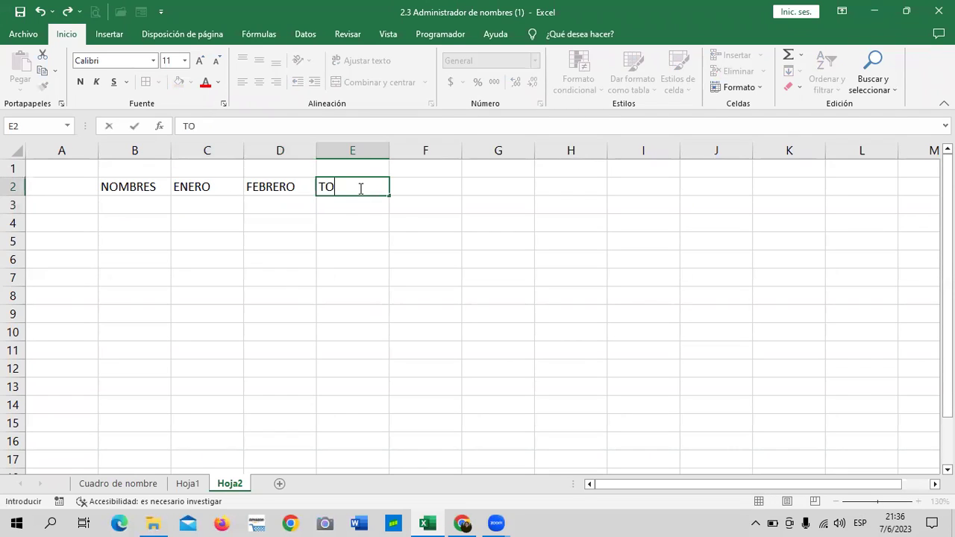
pyautogui.press('Return')
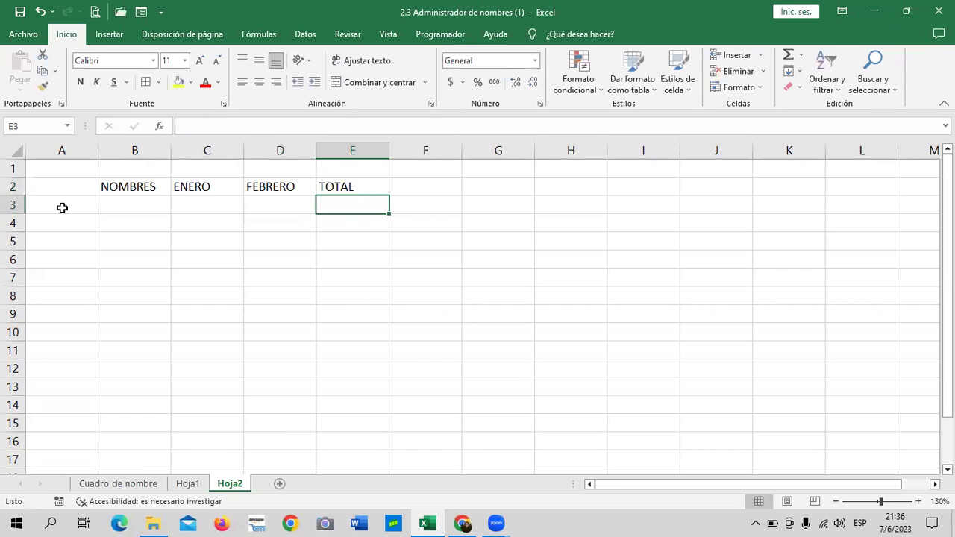
# List CARLOS, ESTEBAN, ANA, OMAR and JULIA in B3:B7
pyautogui.click(120, 202)
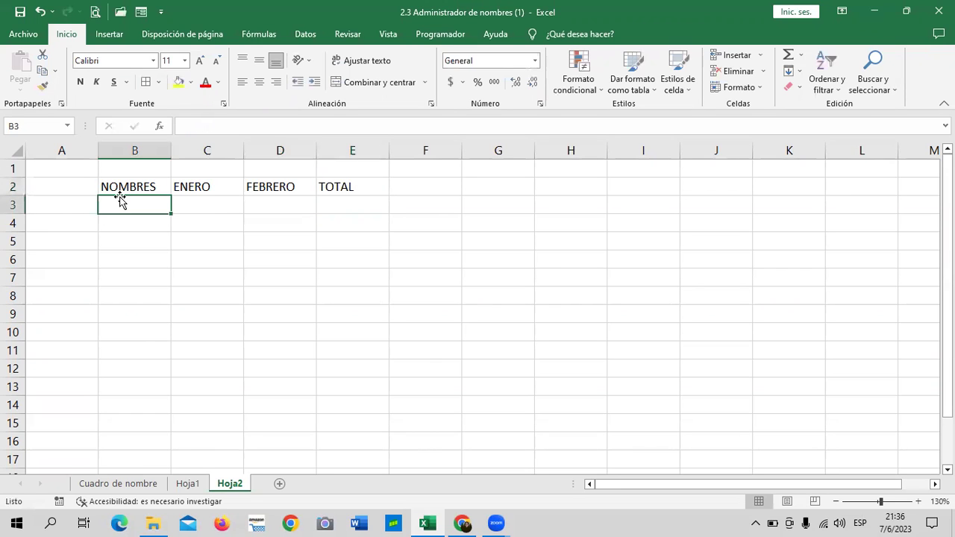
pyautogui.write('CARLOS')
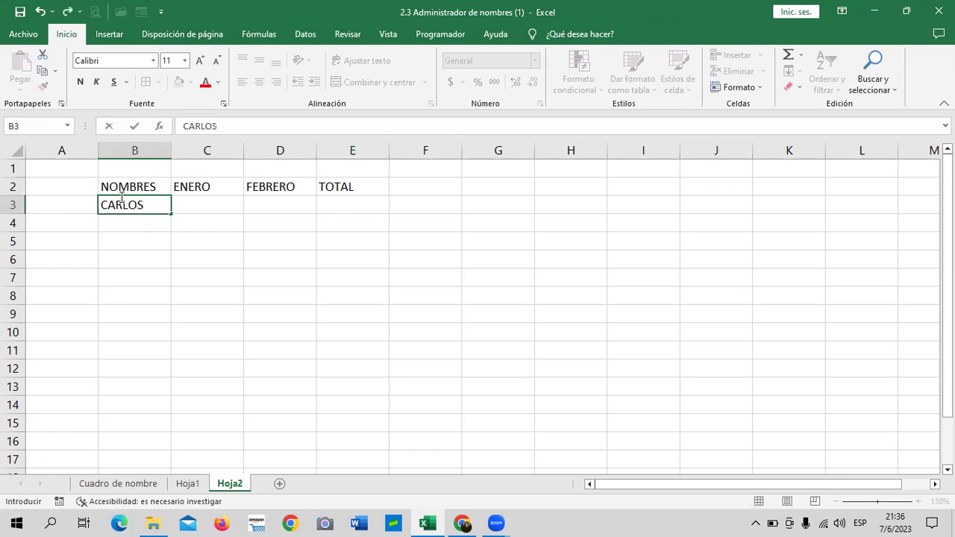
pyautogui.press('Return')
pyautogui.write('ESTE')
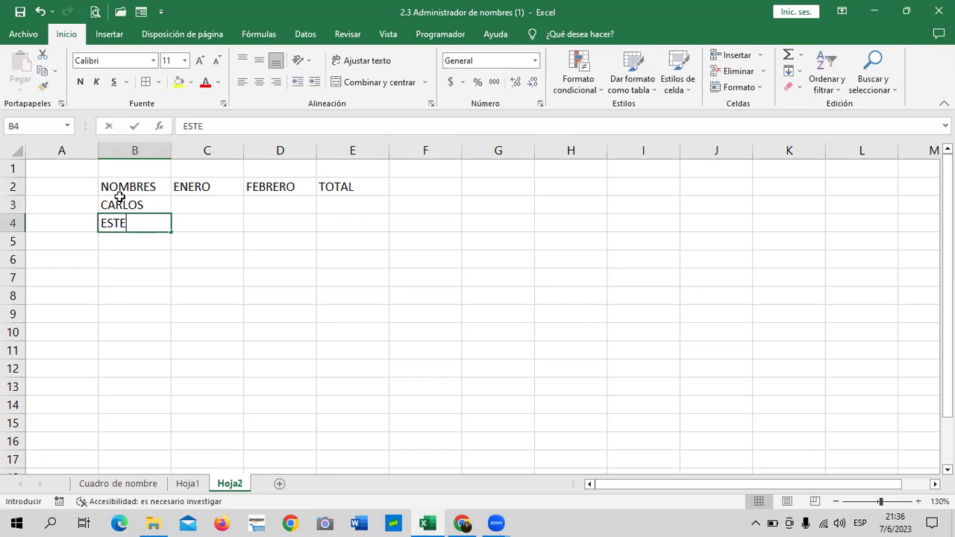
pyautogui.write('BAN')
pyautogui.press('Return')
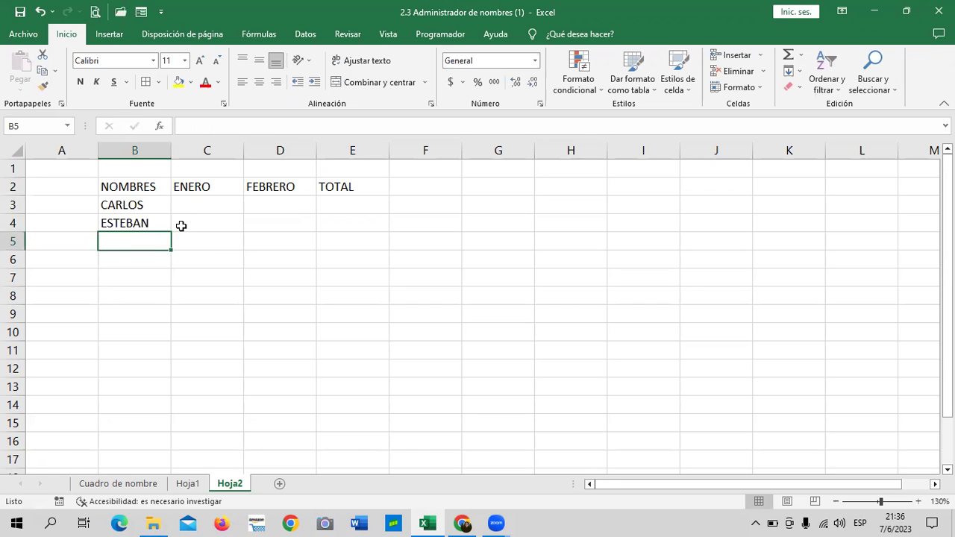
pyautogui.write('ANA')
pyautogui.press('Return')
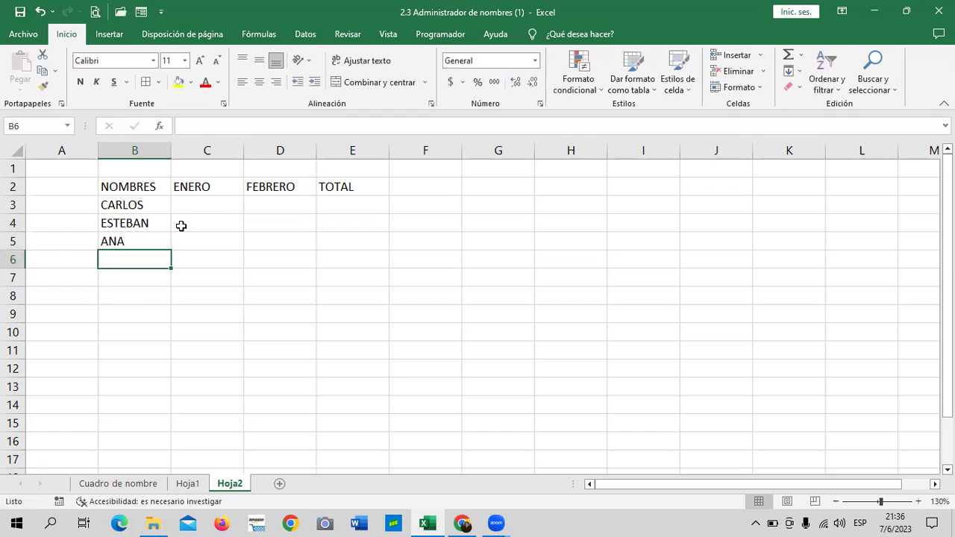
pyautogui.write('OMAR')
pyautogui.press('Return')
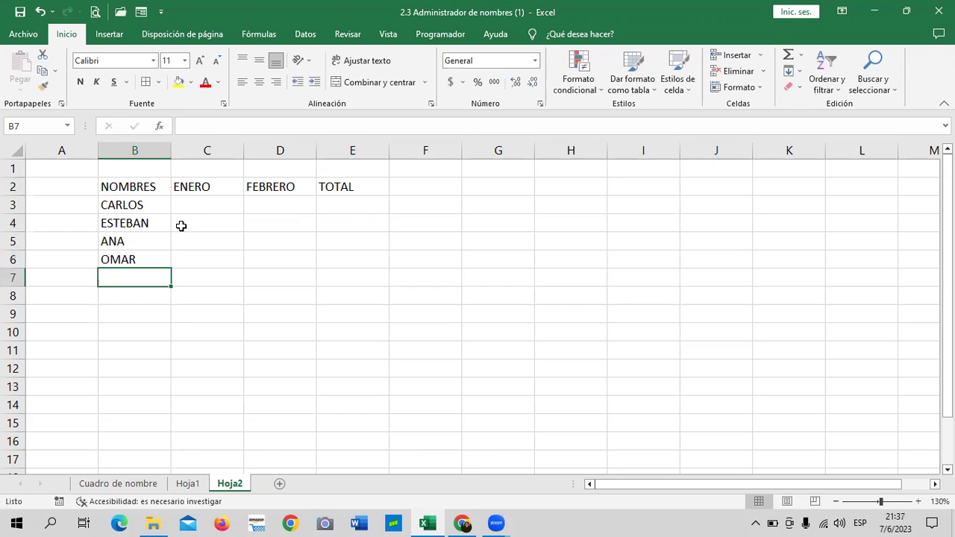
pyautogui.write('JULI')
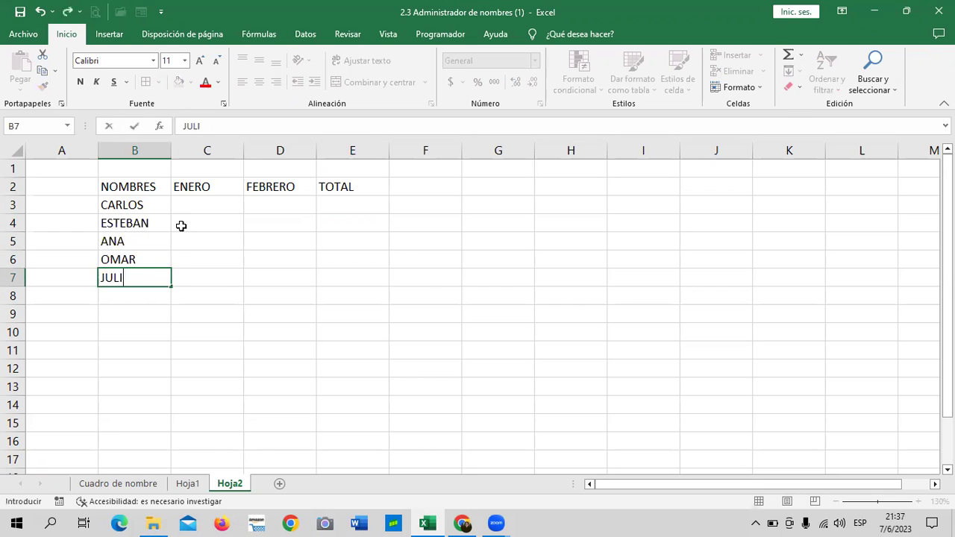
pyautogui.write('A')
pyautogui.press('Return')
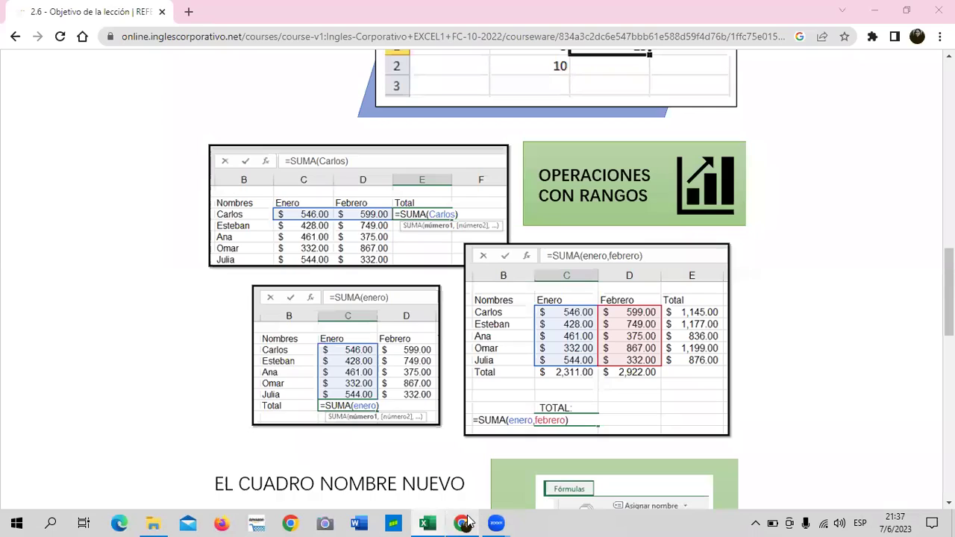
# Glance at the lesson page in Chrome, then return to the Excel workbook
pyautogui.click(463, 523)
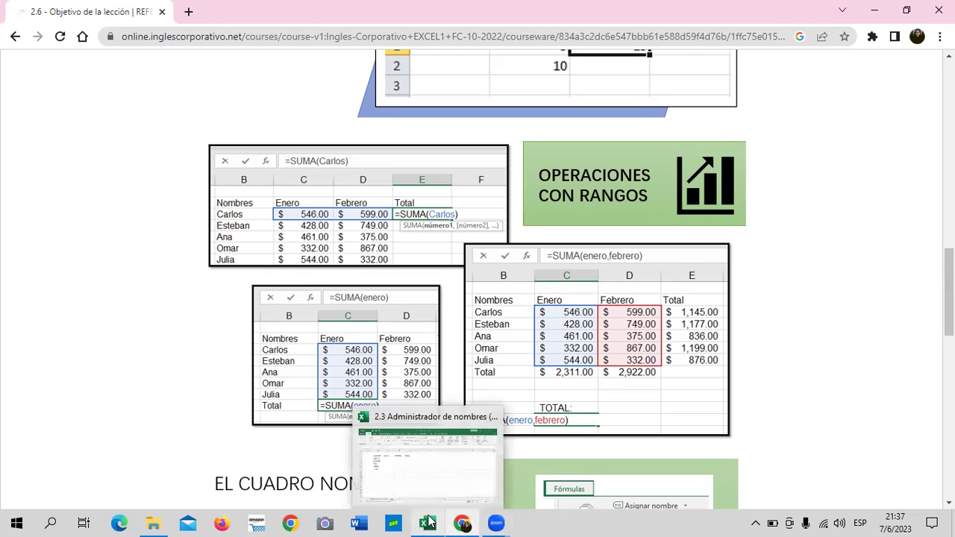
pyautogui.click(433, 464)
# Apply All Borders to the table range B2:E8
pyautogui.moveTo(128, 187); pyautogui.dragTo(350, 294)
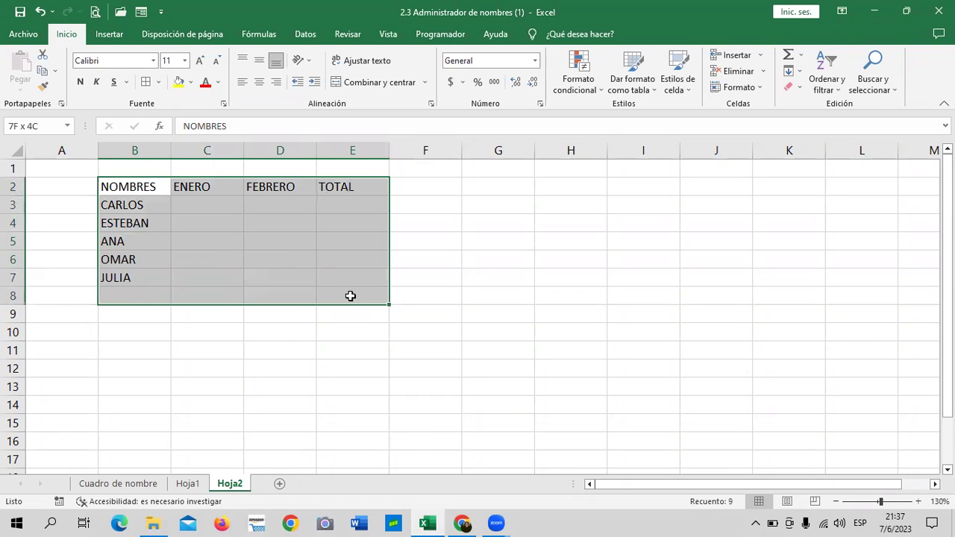
pyautogui.click(147, 81)
pyautogui.click(496, 277)
# Format the amount cells C3:E8 as Contabilidad (accounting)
pyautogui.click(222, 206)
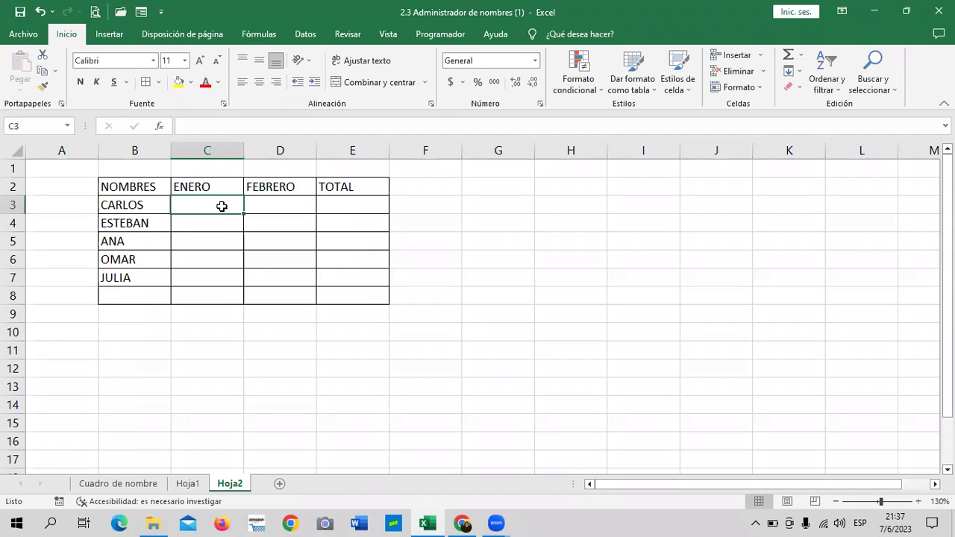
pyautogui.moveTo(222, 206); pyautogui.dragTo(355, 296)
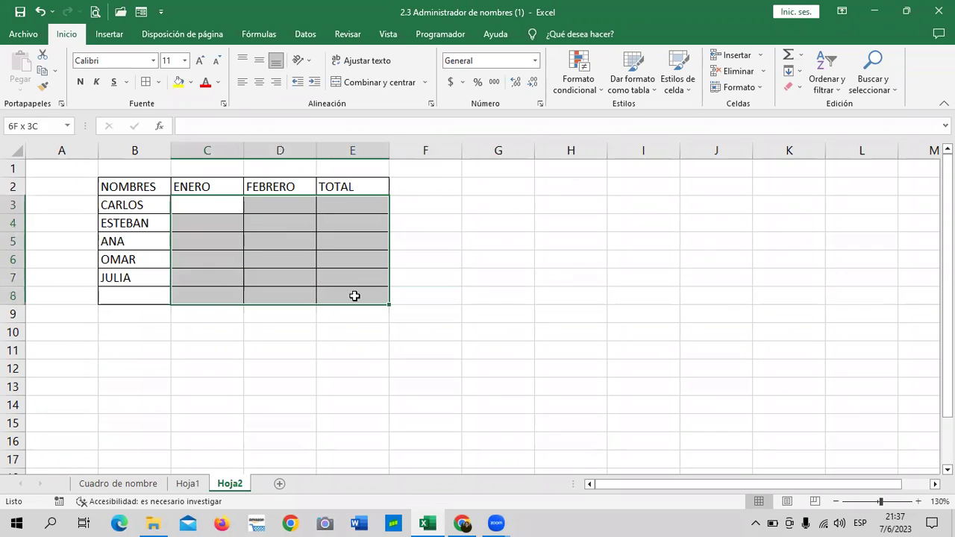
pyautogui.click(450, 82)
pyautogui.click(501, 309)
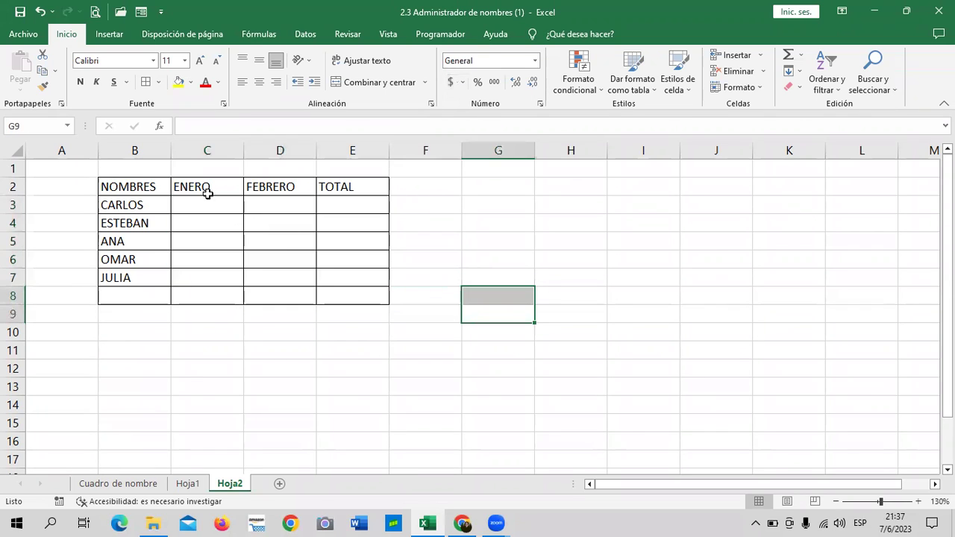
# Centre the header row B2:E2
pyautogui.moveTo(128, 185); pyautogui.dragTo(332, 188)
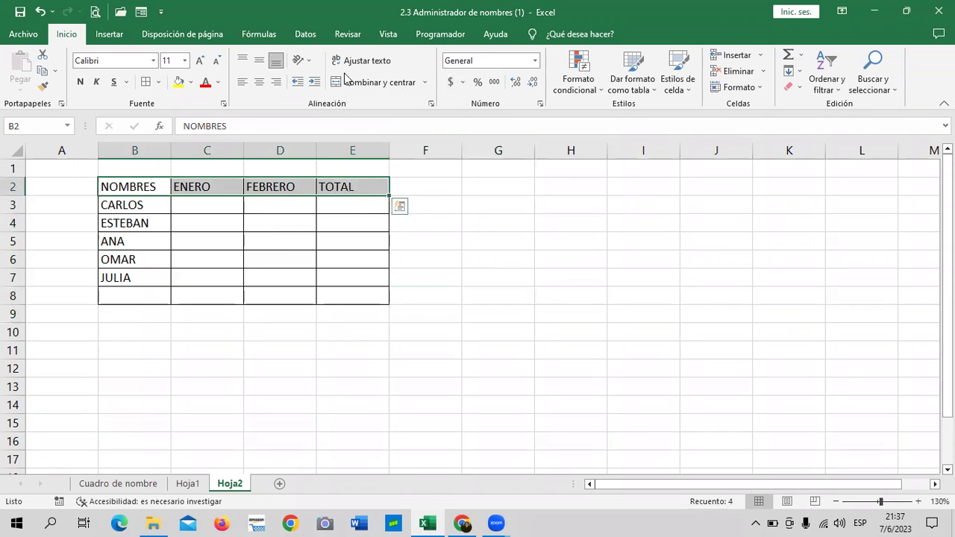
pyautogui.click(259, 82)
pyautogui.click(426, 278)
pyautogui.click(227, 213)
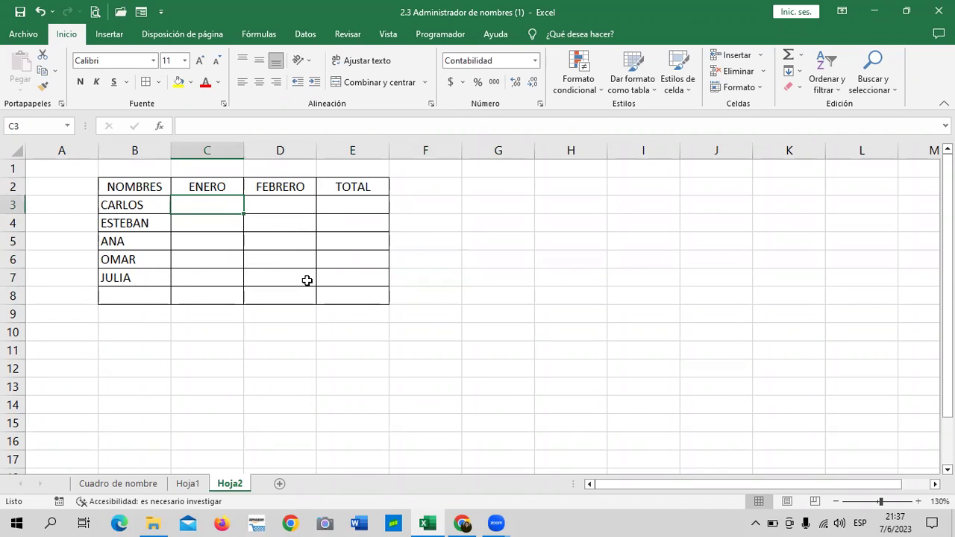
# Enter the ENERO amounts 546, 428, 461, 332 and 544 in C3:C7
pyautogui.write('546')
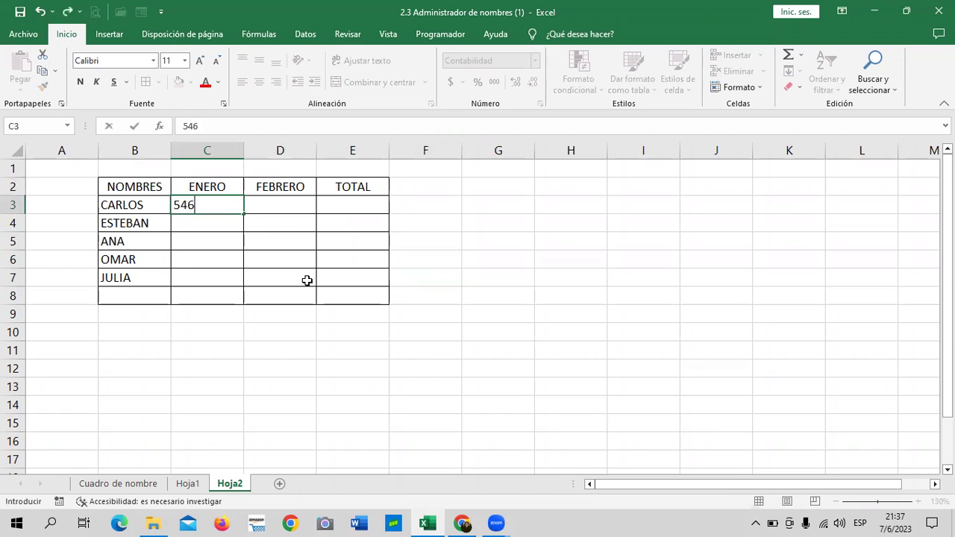
pyautogui.press('Return')
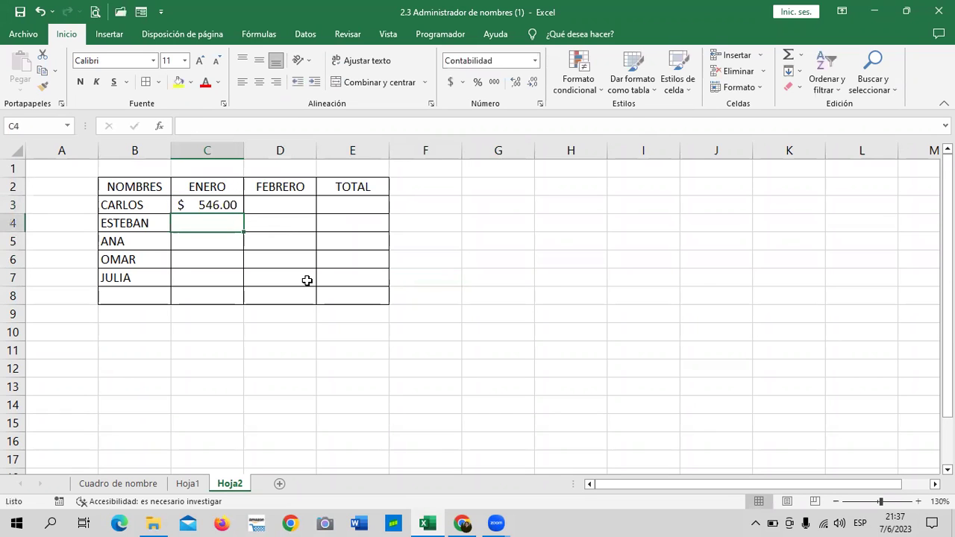
pyautogui.write('428')
pyautogui.press('Return')
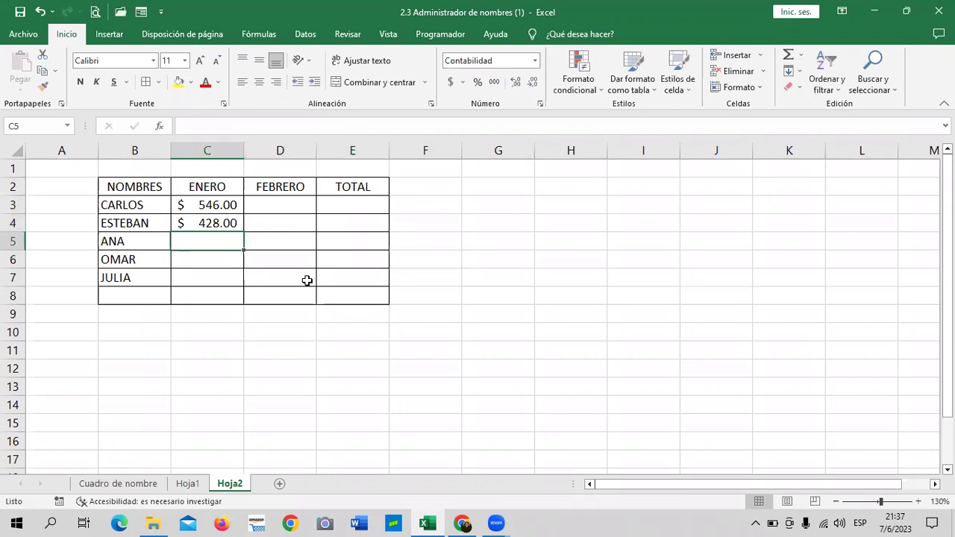
pyautogui.write('461')
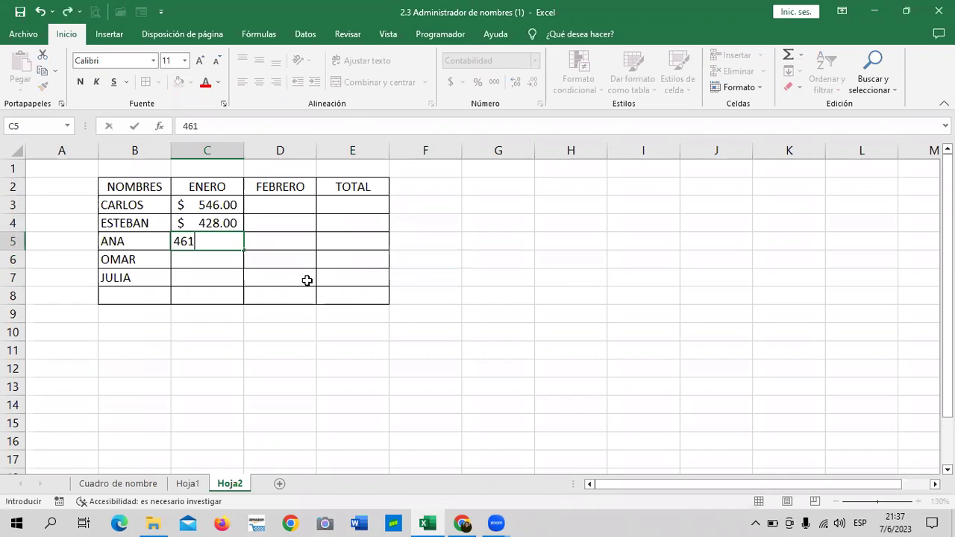
pyautogui.press('Return')
pyautogui.write('332')
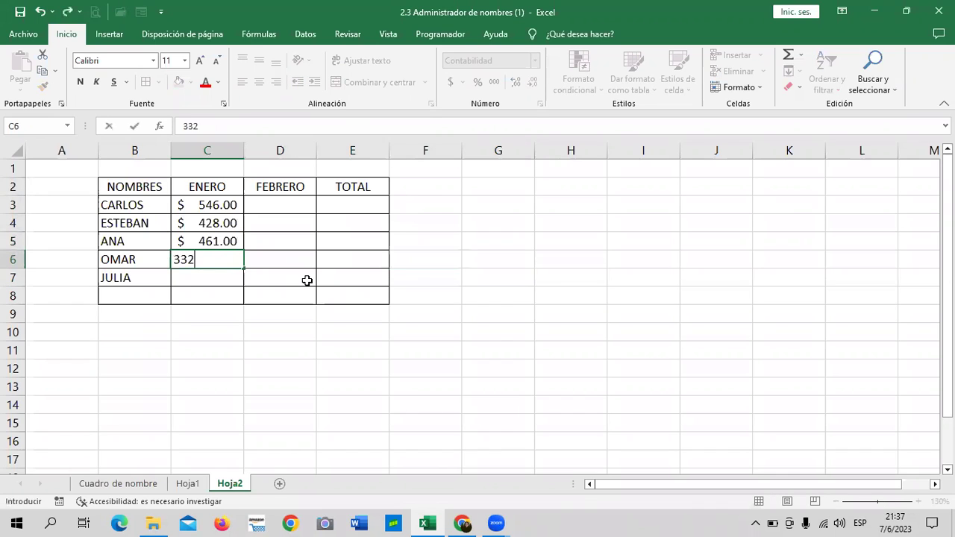
pyautogui.press('Return')
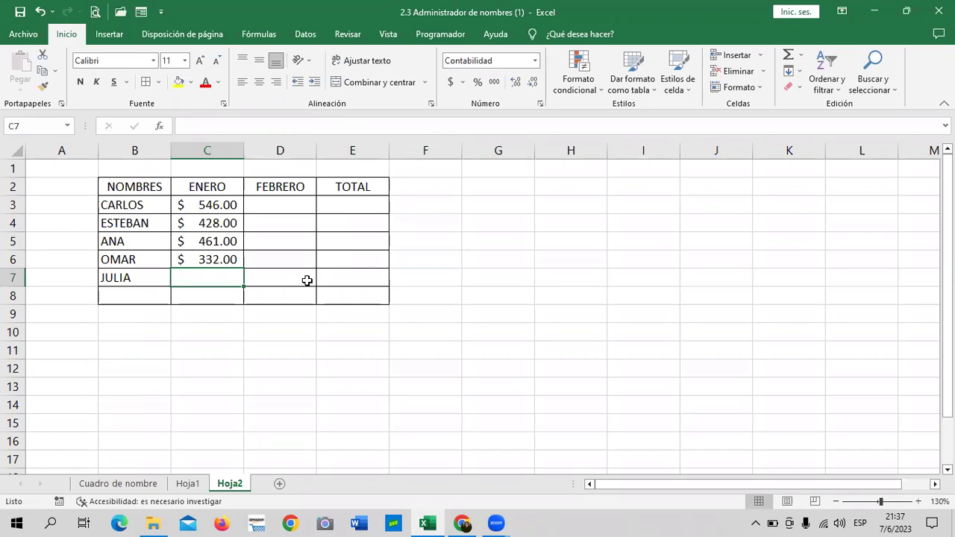
pyautogui.write('544')
pyautogui.press('Return')
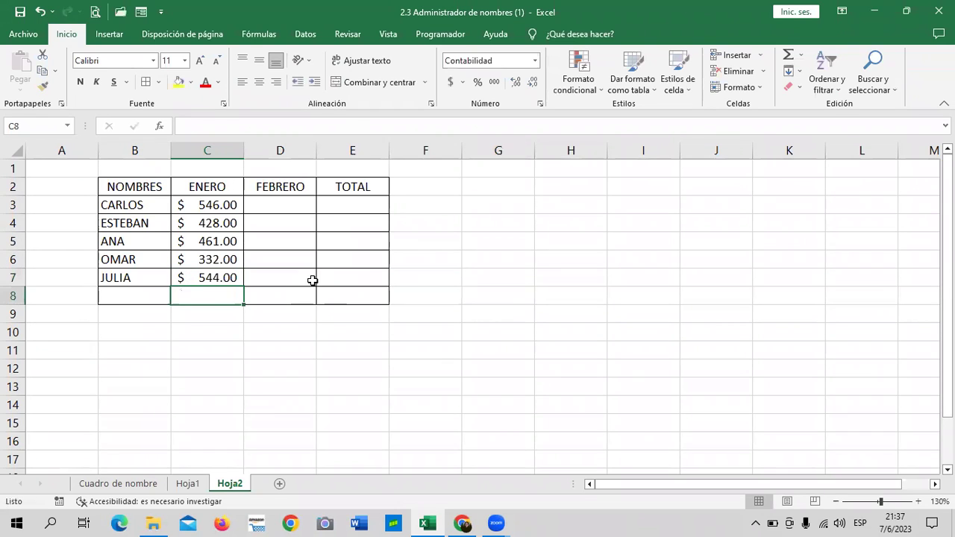
# Enter the FEBRERO amounts 599, 749, 375, 867 and 332 in D3:D7
pyautogui.click(291, 201)
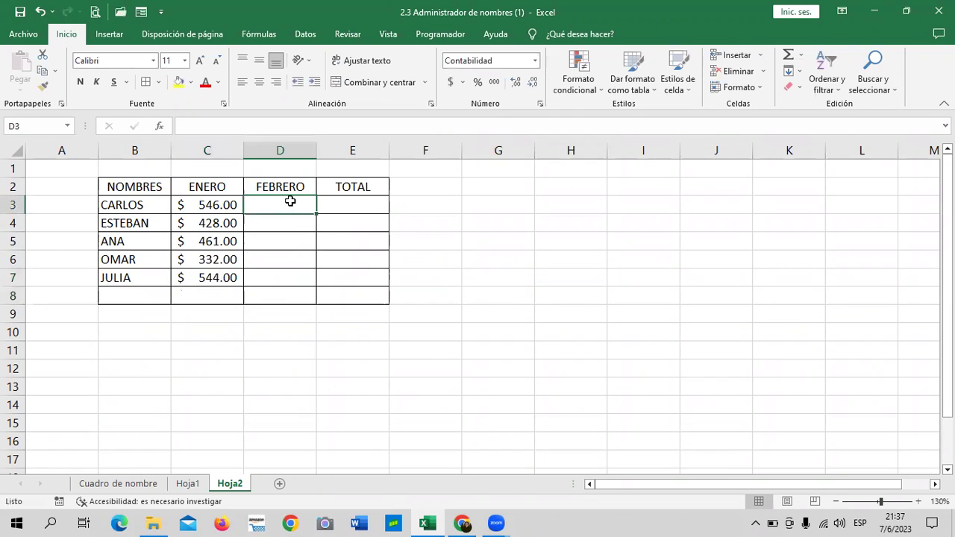
pyautogui.write('599')
pyautogui.press('Return')
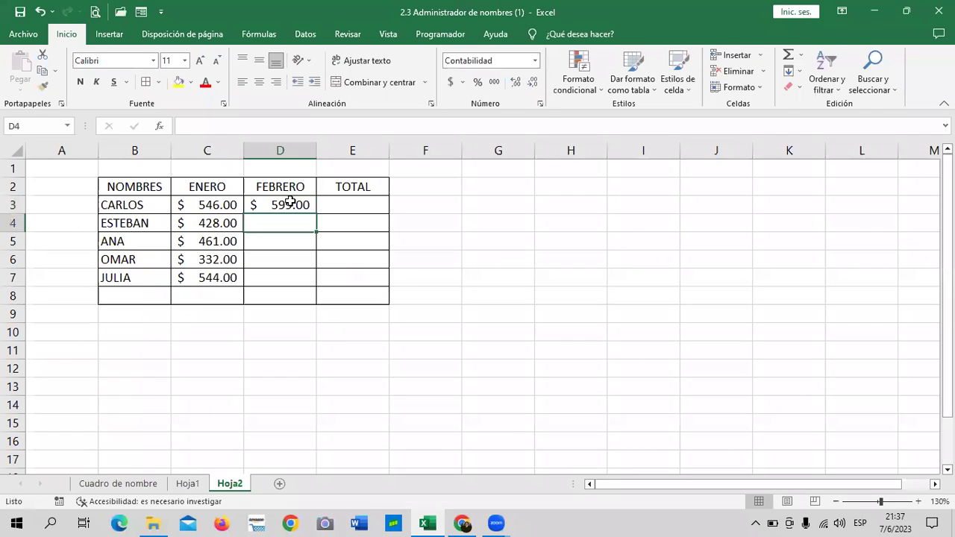
pyautogui.write('74')
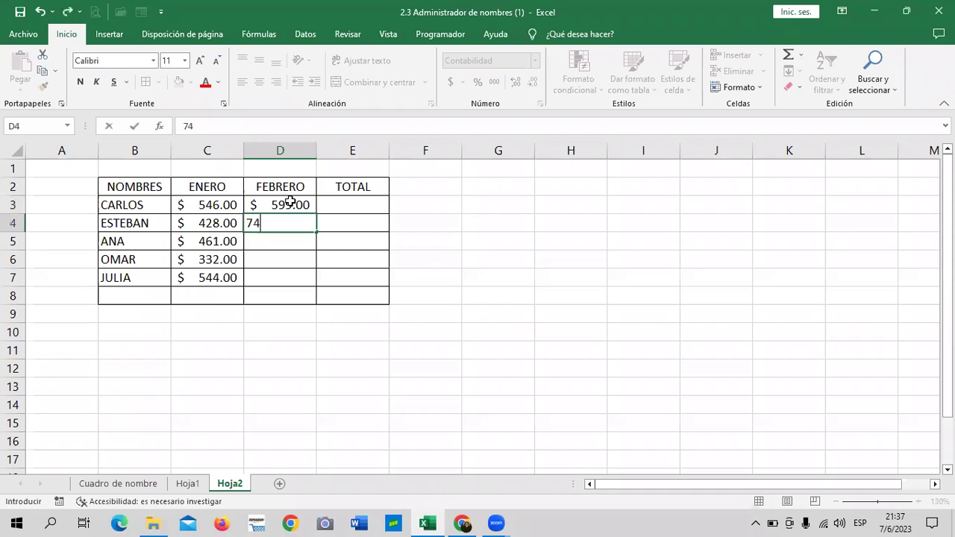
pyautogui.write('9')
pyautogui.press('Return')
pyautogui.write('375')
pyautogui.press('Return')
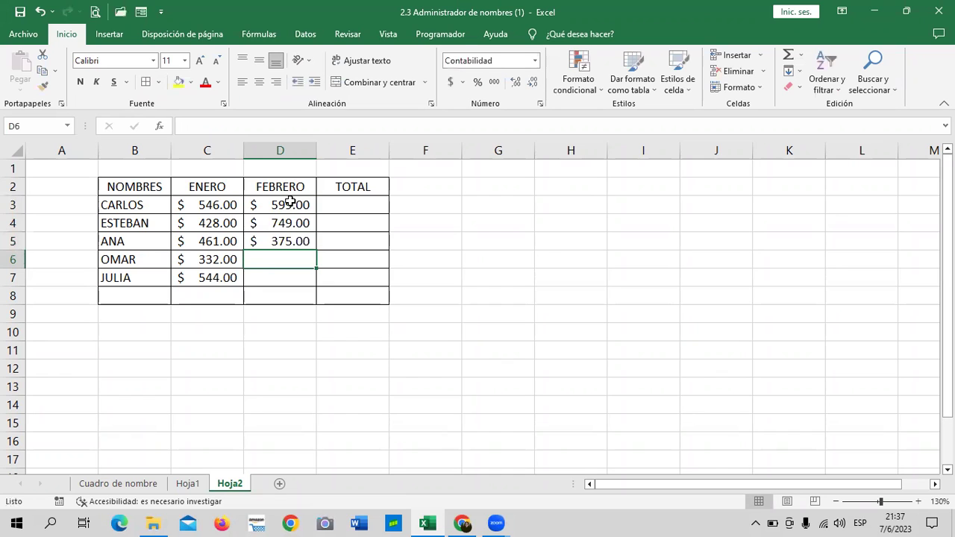
pyautogui.write('867')
pyautogui.press('Return')
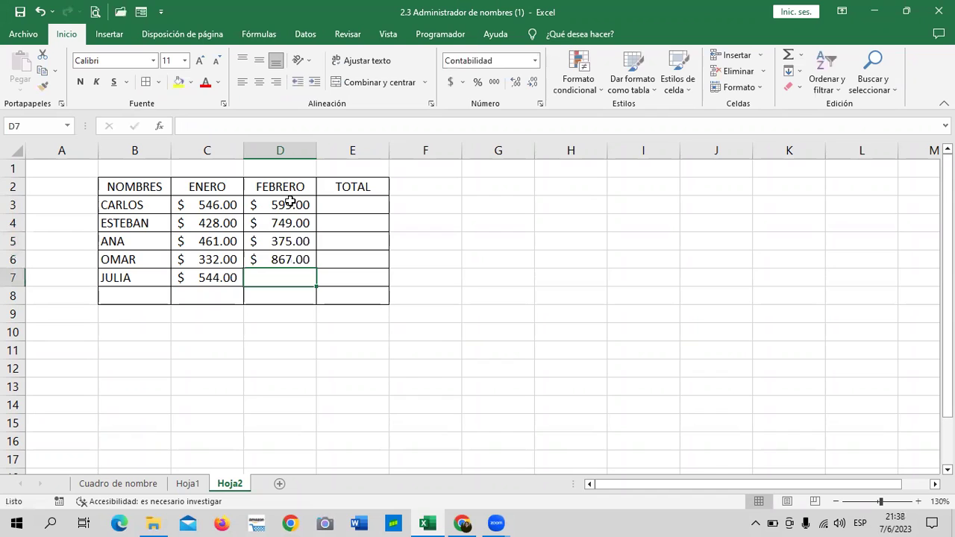
pyautogui.write('332')
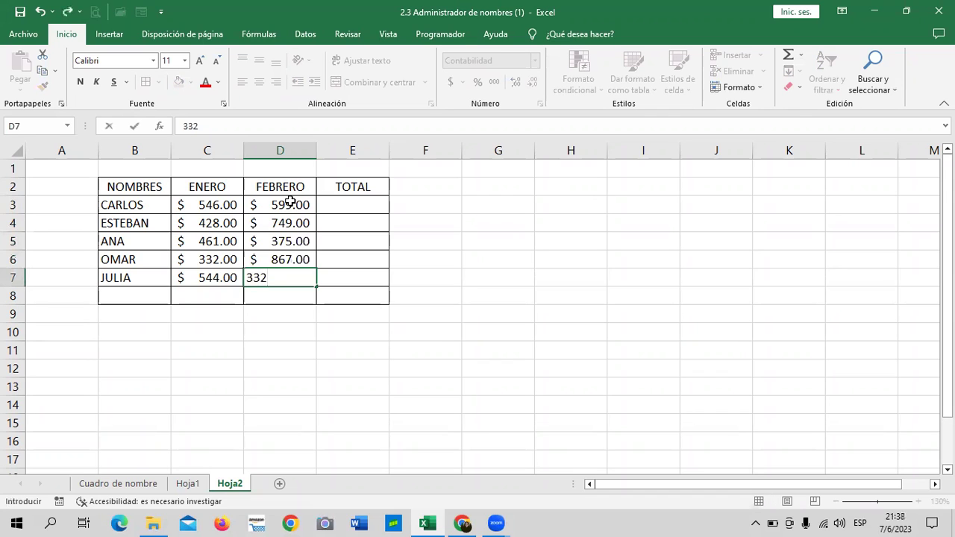
pyautogui.press('Return')
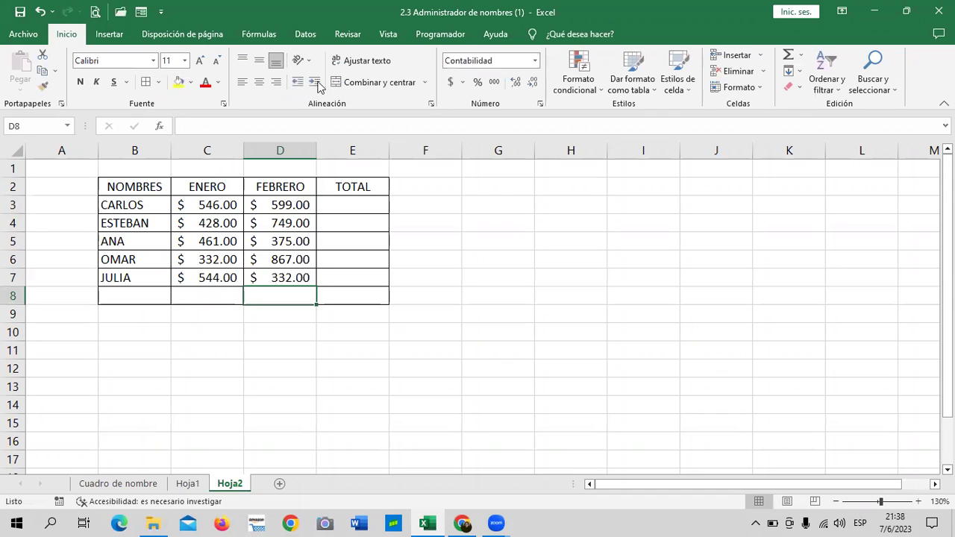
pyautogui.click(463, 522)
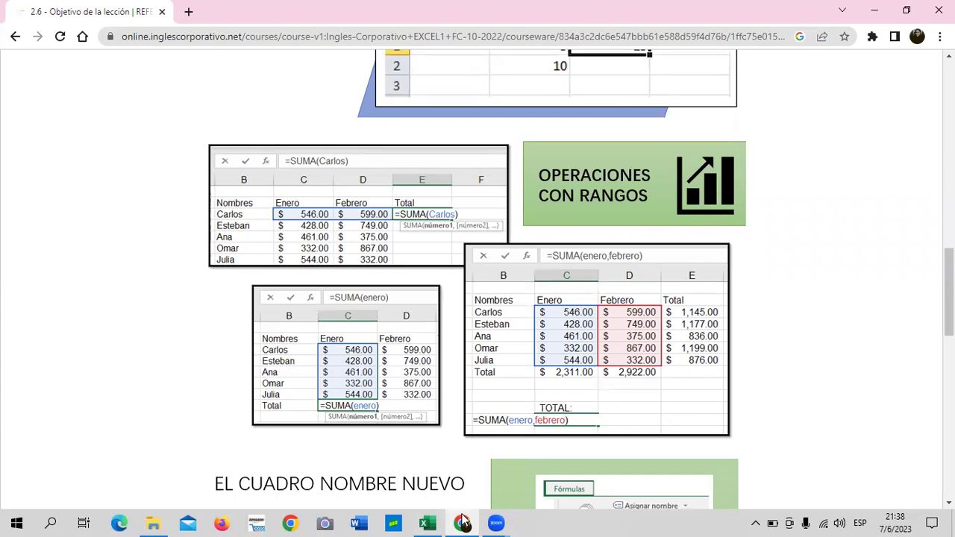
pyautogui.click(427, 522)
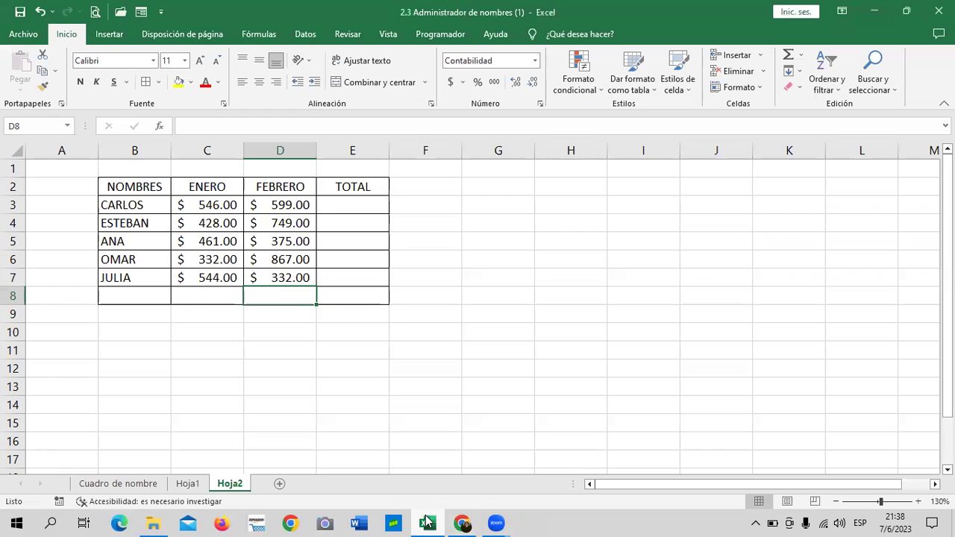
# Name C3:C7's first row, C3:D3, as CARLOS via the Name Box and confirm the selection
pyautogui.click(356, 206)
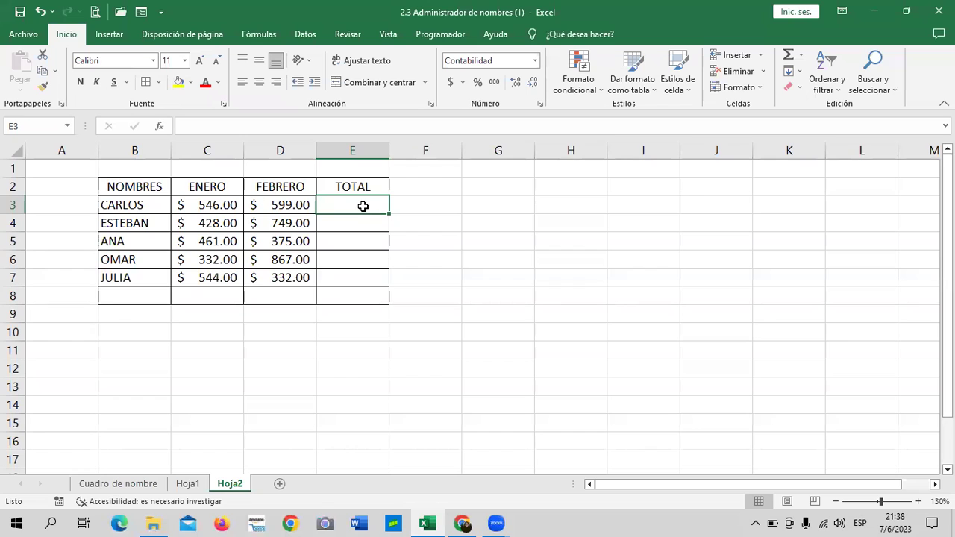
pyautogui.moveTo(206, 206); pyautogui.dragTo(270, 205)
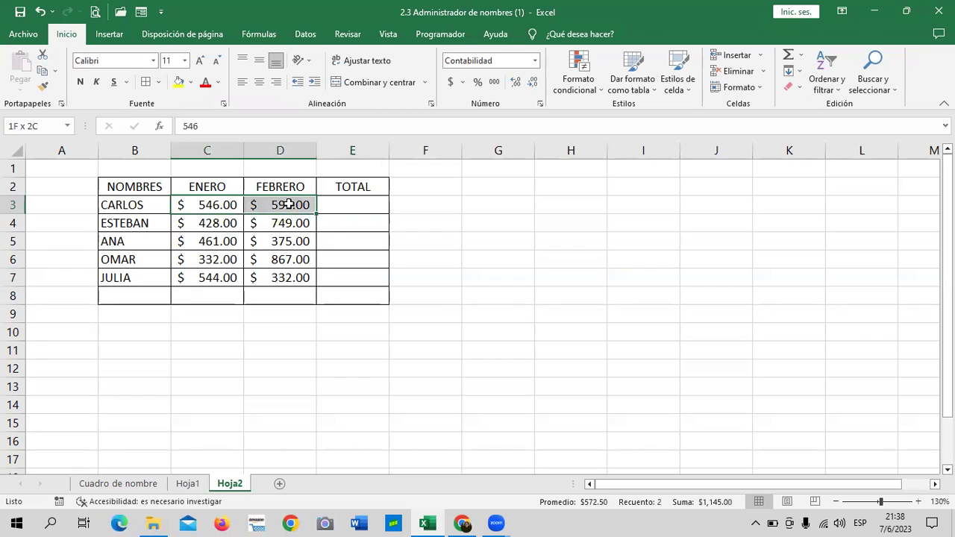
pyautogui.click(53, 124)
pyautogui.write('CARLOS')
pyautogui.press('Return')
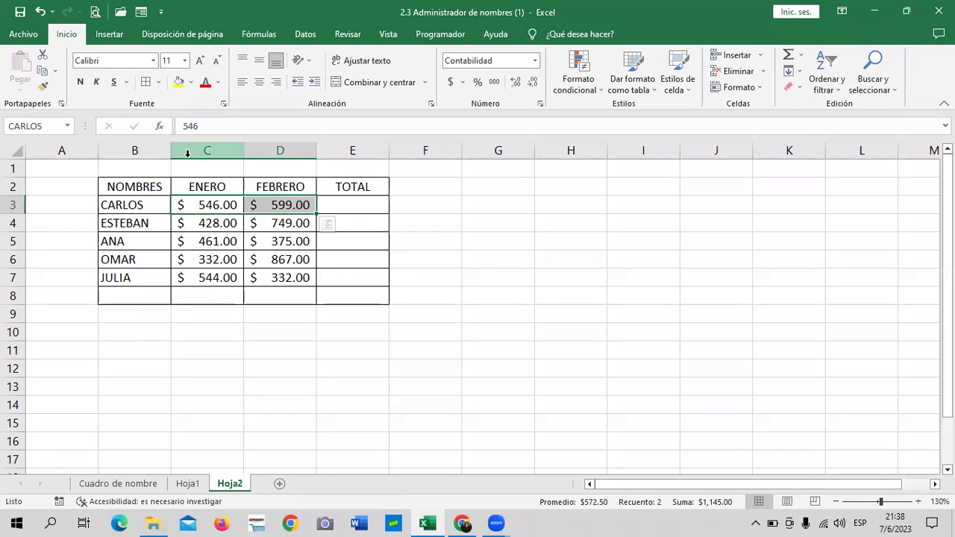
pyautogui.click(357, 206)
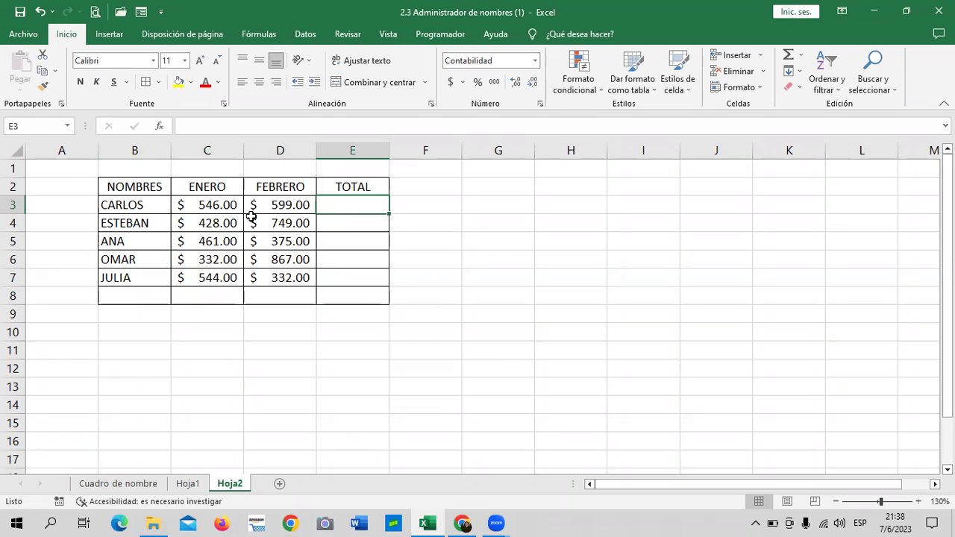
pyautogui.click(204, 205)
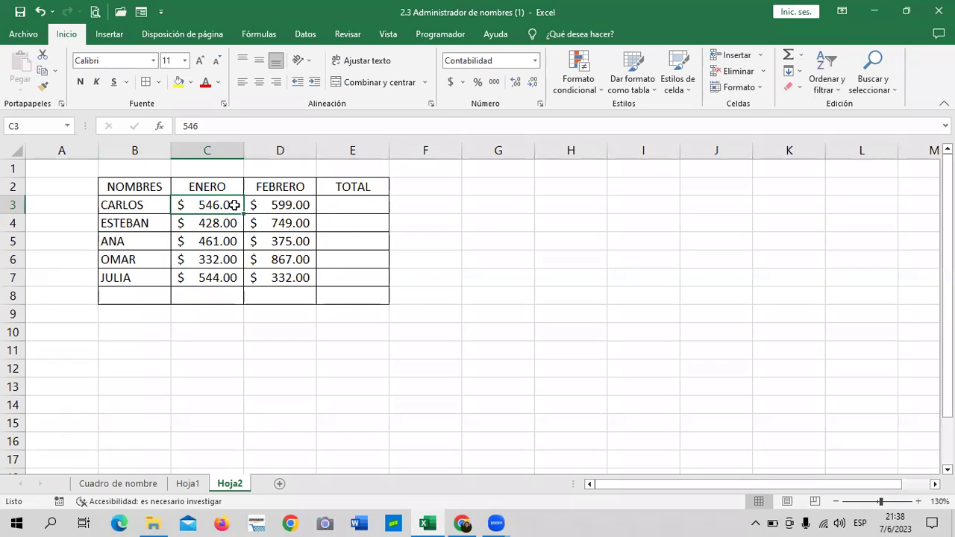
pyautogui.click(263, 204)
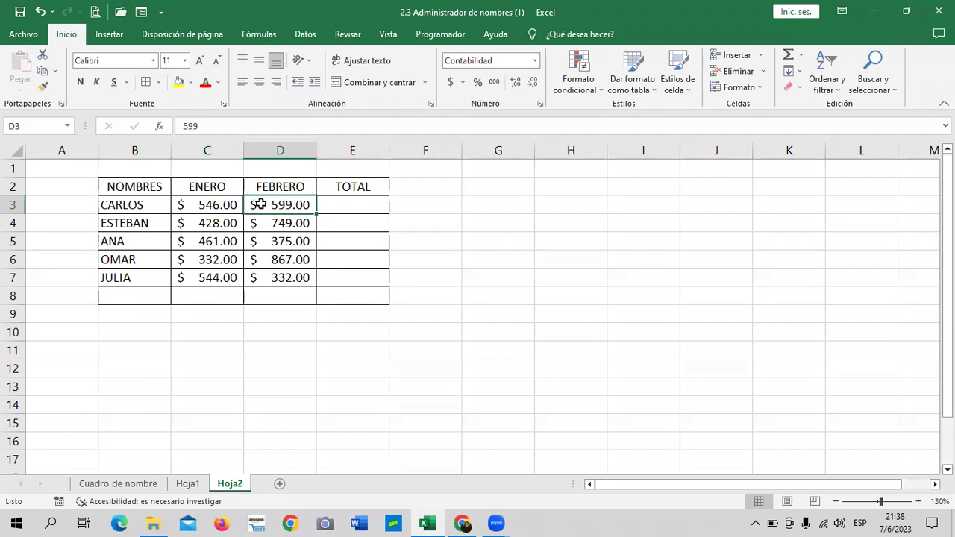
pyautogui.moveTo(203, 206); pyautogui.dragTo(265, 203)
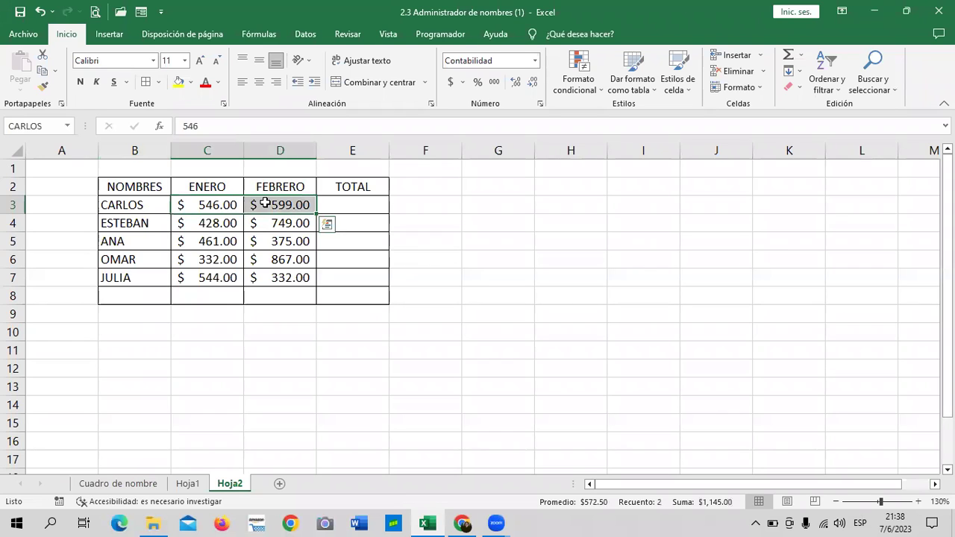
# Name C4:D4 as ESTEBAN and C5:D5 as ANA
pyautogui.moveTo(211, 224); pyautogui.dragTo(270, 224)
pyautogui.click(50, 128)
pyautogui.write('ESTEBAN')
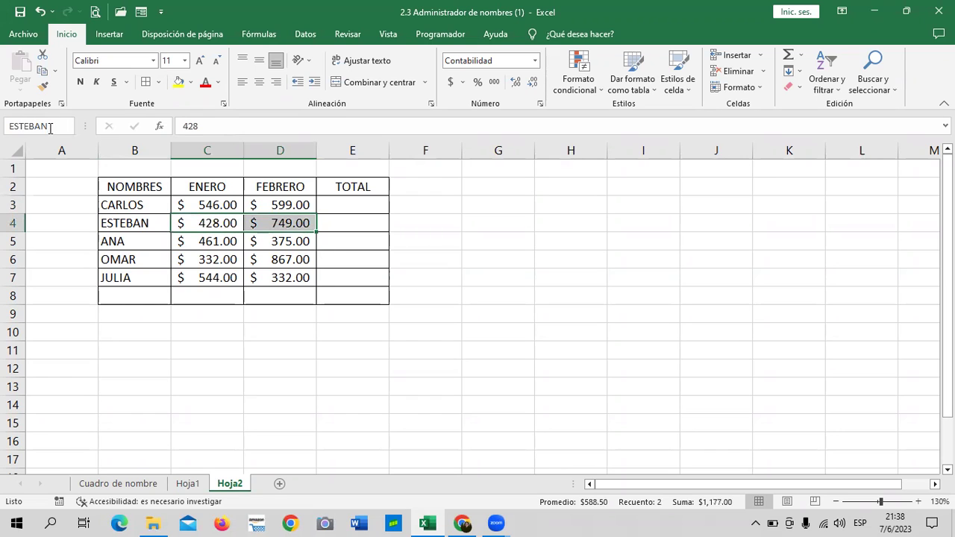
pyautogui.press('Return')
pyautogui.moveTo(190, 242); pyautogui.dragTo(273, 242)
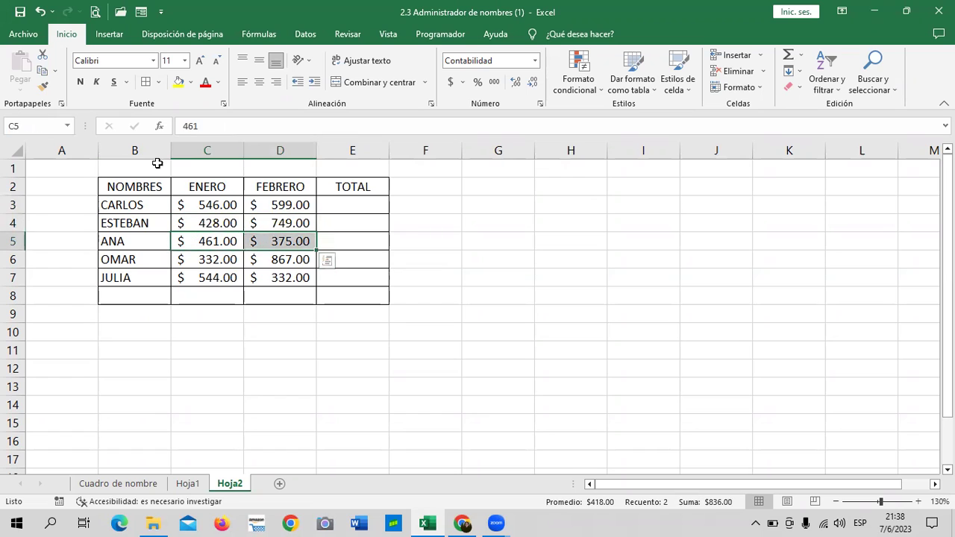
pyautogui.click(52, 124)
pyautogui.write('ANA')
pyautogui.press('Return')
# Name C6:D6 as OMAR and C7:D7 as JULIA
pyautogui.click(208, 258)
pyautogui.moveTo(275, 255); pyautogui.dragTo(278, 258)
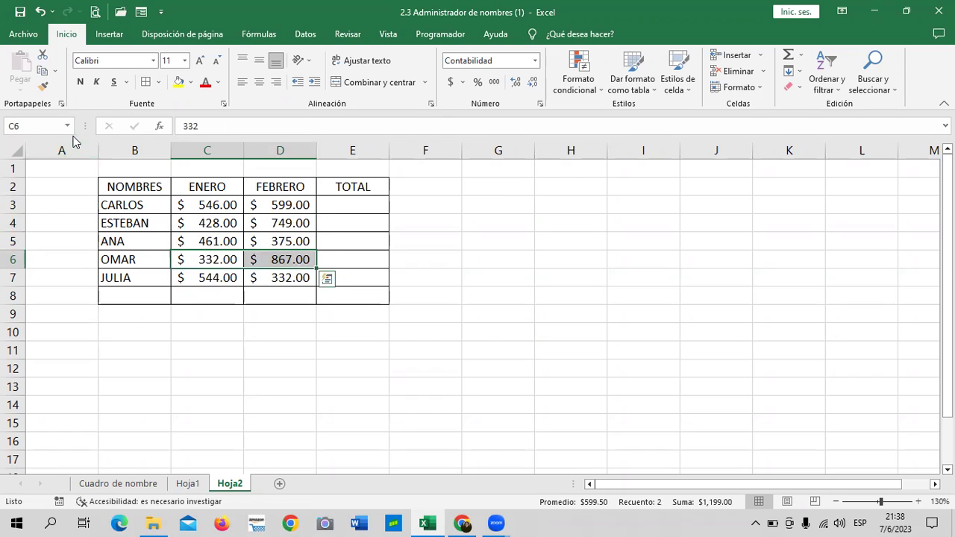
pyautogui.click(47, 127)
pyautogui.write('OMAR')
pyautogui.press('Return')
pyautogui.click(239, 278)
pyautogui.moveTo(239, 278); pyautogui.dragTo(281, 277)
pyautogui.click(49, 127)
pyautogui.write('JU')
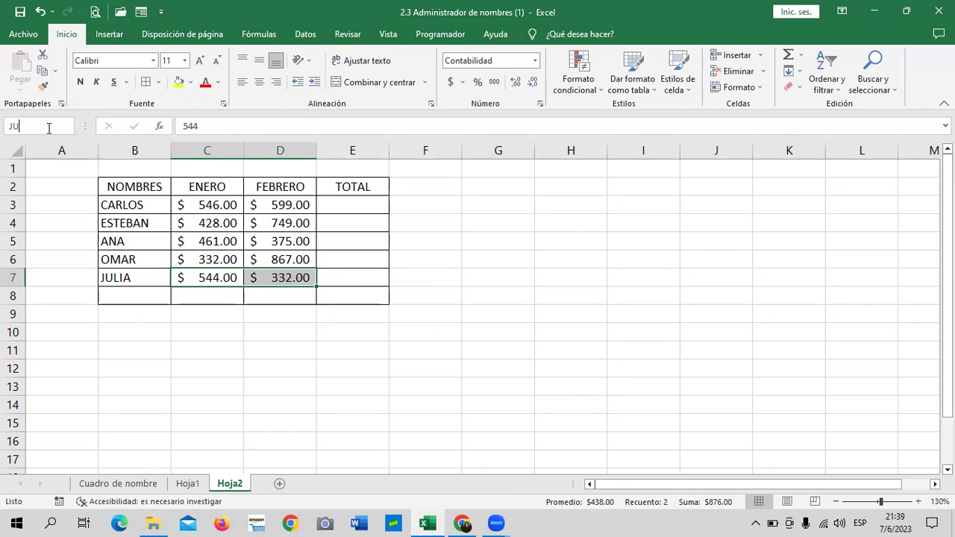
pyautogui.write('LIA')
pyautogui.press('Return')
pyautogui.click(542, 275)
# Enter =SUMA(CARLOS) in E3 and check it returns $1,145.00 from C3 and D3
pyautogui.click(360, 206)
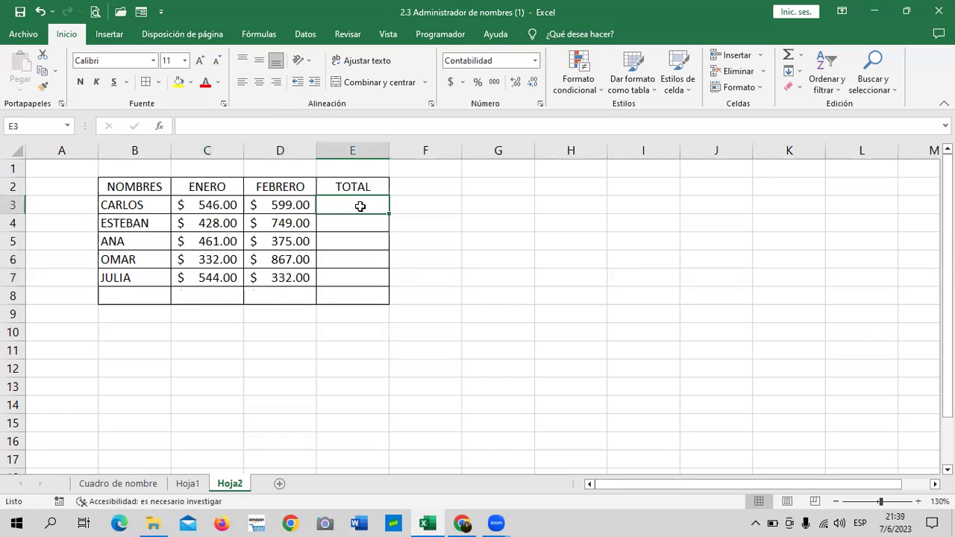
pyautogui.write('=S')
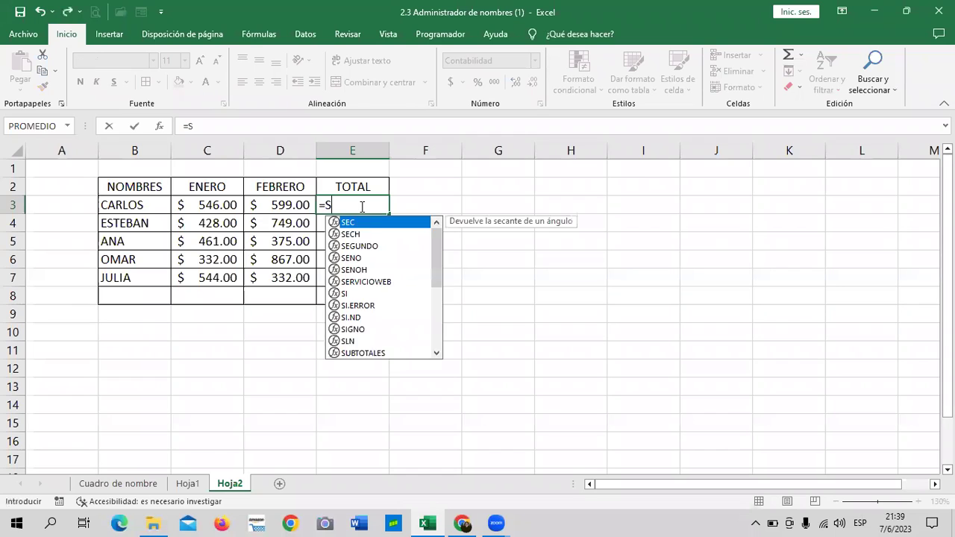
pyautogui.write('UMA(')
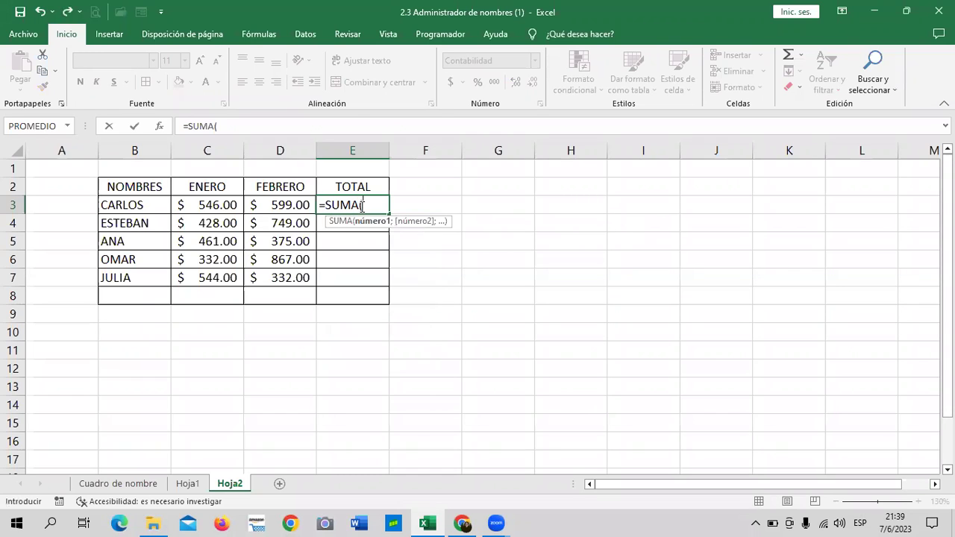
pyautogui.write('CAR')
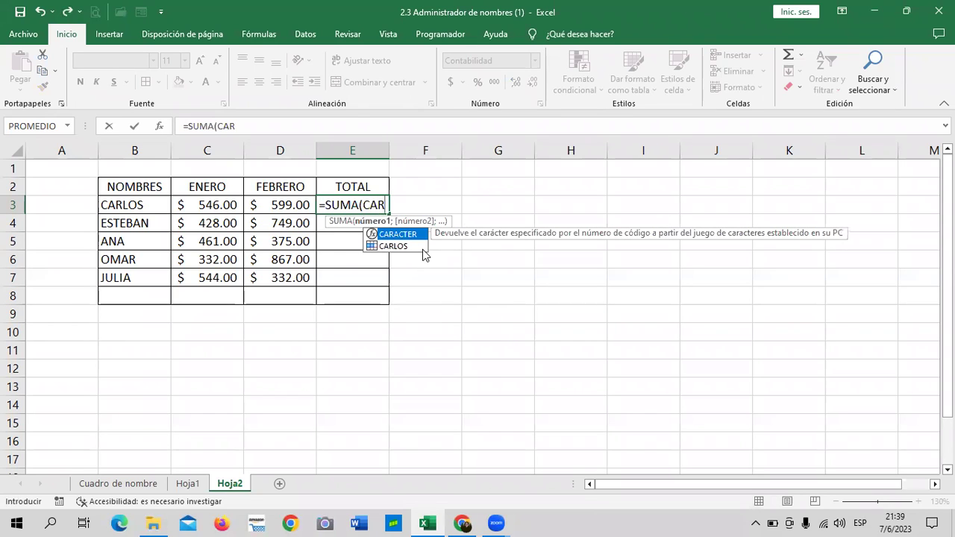
pyautogui.doubleClick(400, 245)
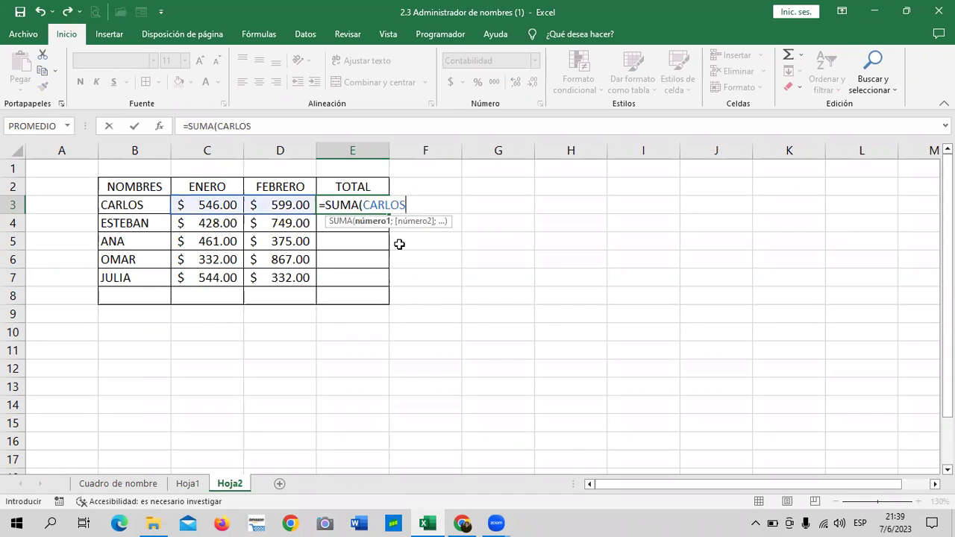
pyautogui.write(')')
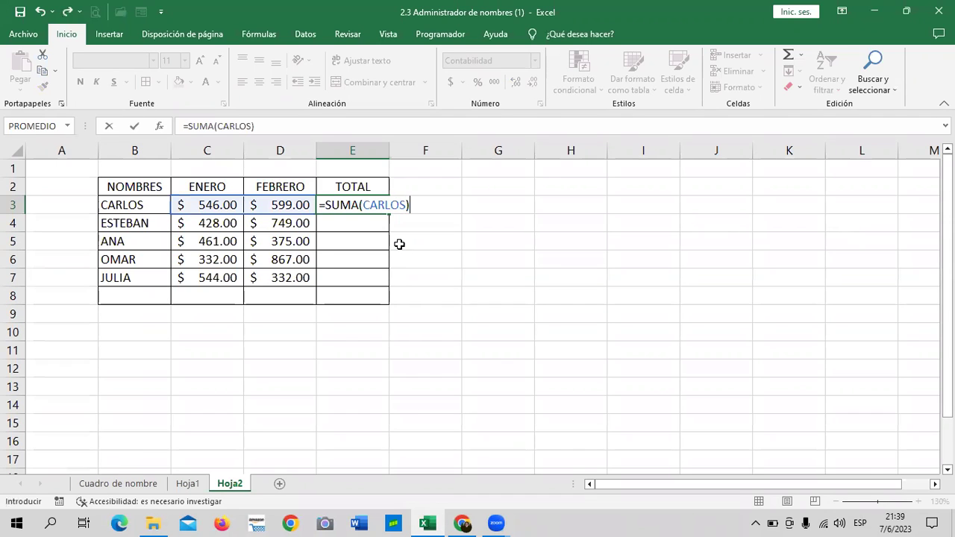
pyautogui.press('Return')
pyautogui.click(353, 207)
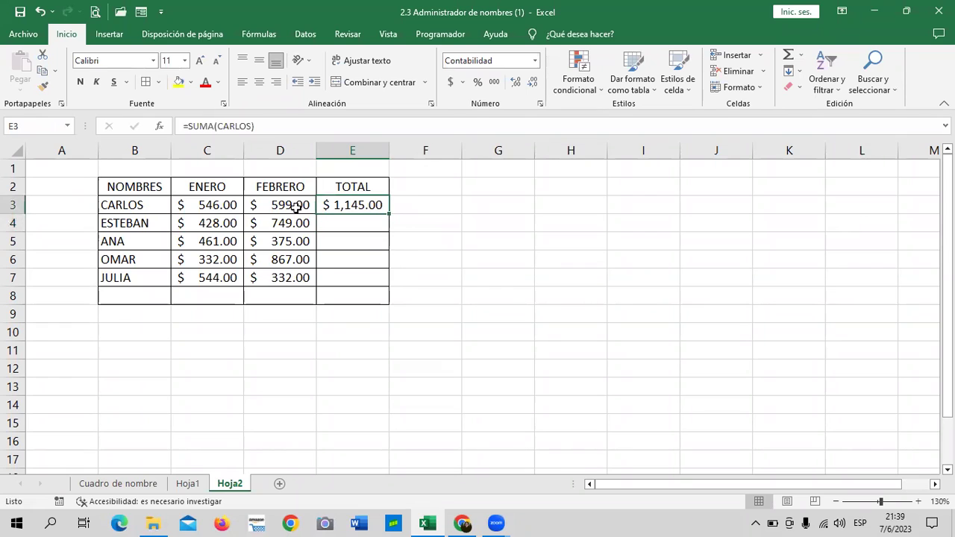
pyautogui.click(224, 206)
pyautogui.click(274, 205)
pyautogui.click(375, 205)
# Fill the E3 formula down to E7 and check the C and D values in each row
pyautogui.moveTo(389, 216); pyautogui.dragTo(383, 281)
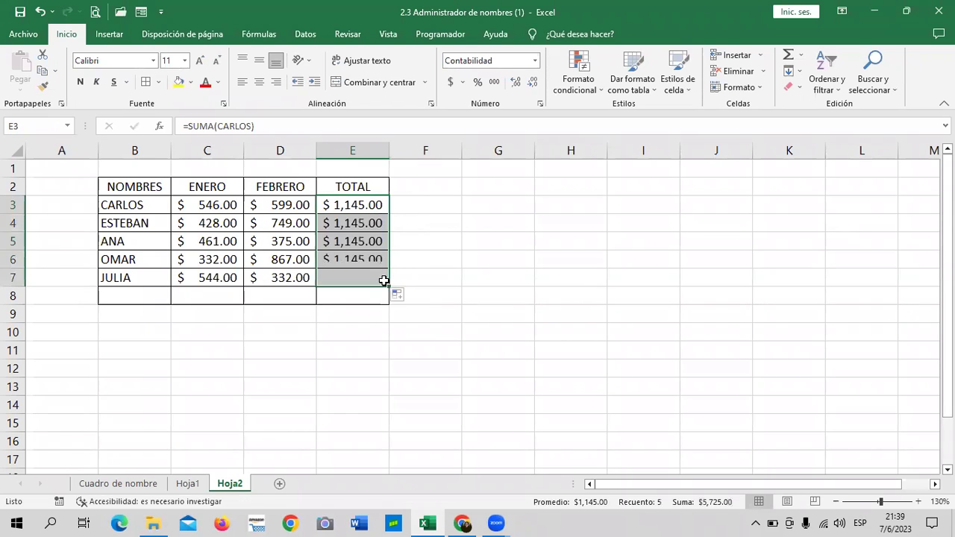
pyautogui.click(473, 262)
pyautogui.click(272, 278)
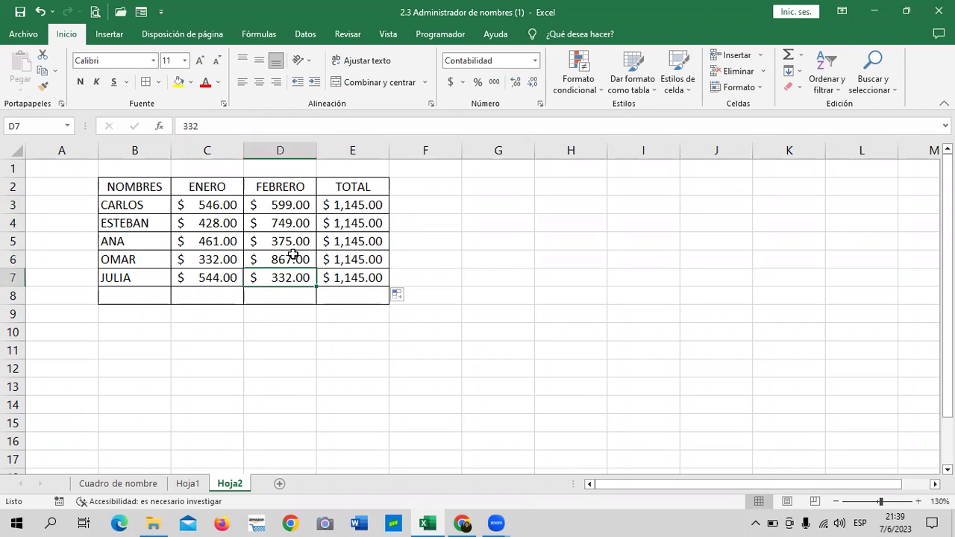
pyautogui.click(201, 277)
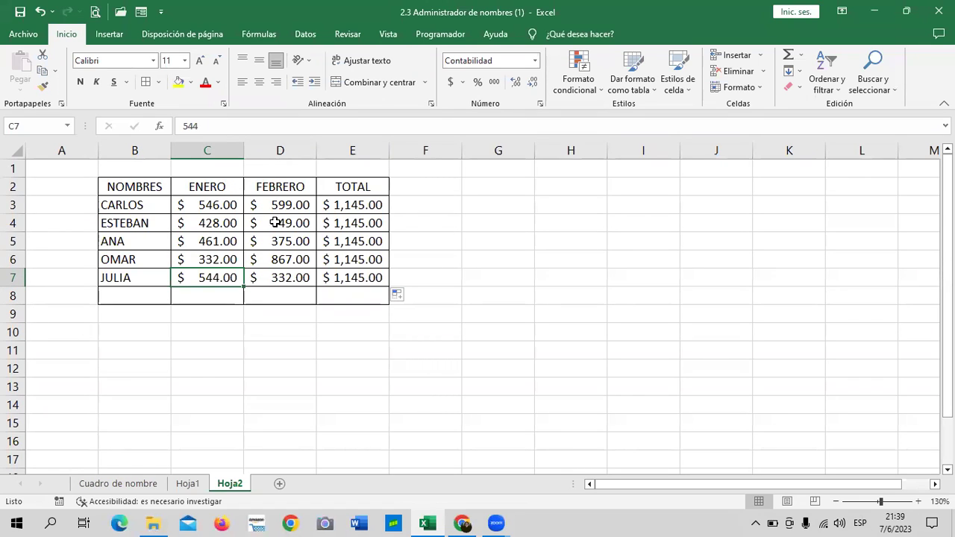
pyautogui.click(224, 206)
pyautogui.click(302, 209)
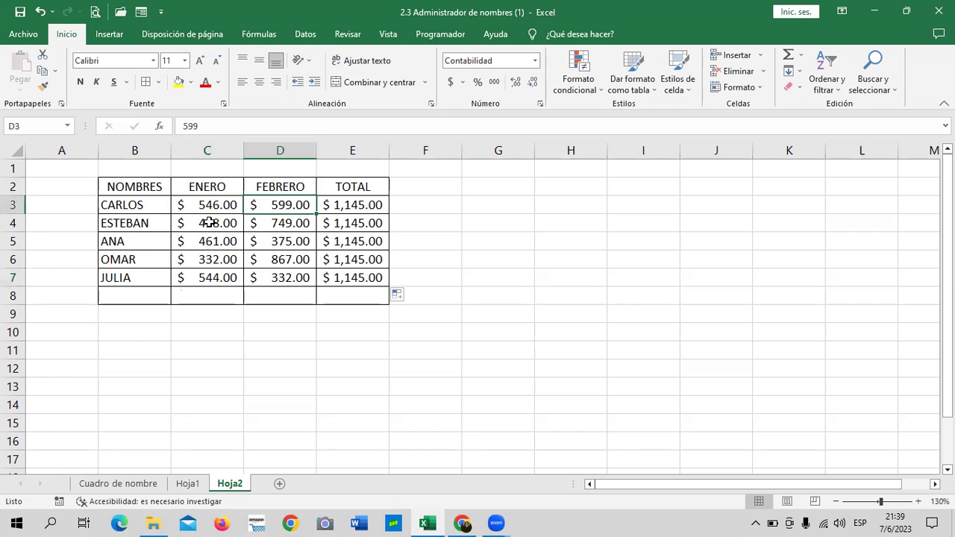
pyautogui.click(210, 222)
pyautogui.click(274, 224)
pyautogui.click(214, 242)
pyautogui.click(282, 245)
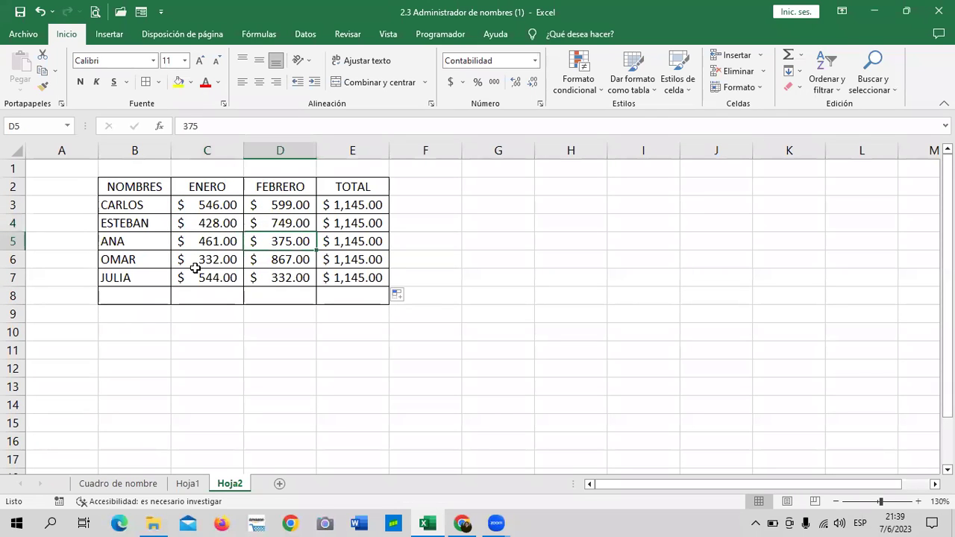
pyautogui.click(195, 267)
pyautogui.click(270, 267)
# Compare the copied formulas in E3, E4 and E5
pyautogui.click(347, 191)
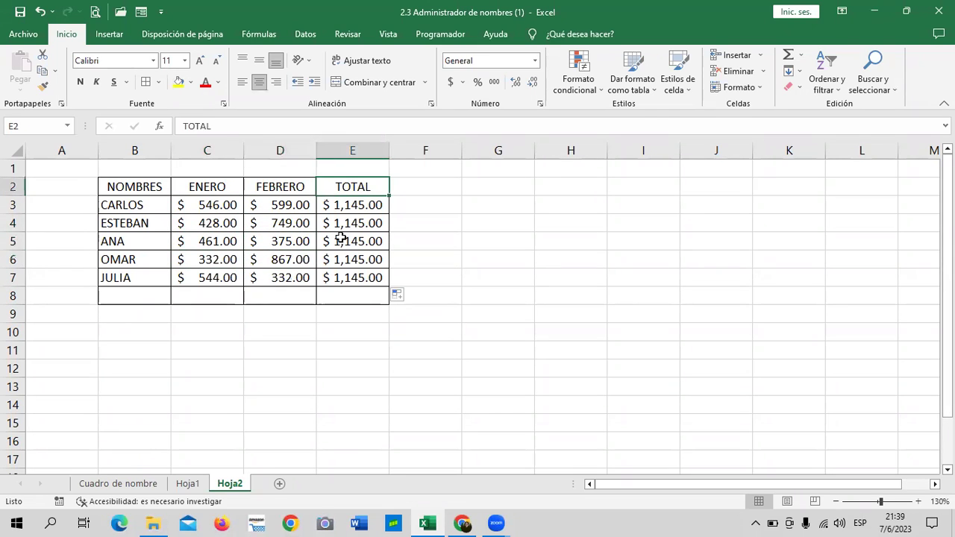
pyautogui.click(340, 205)
pyautogui.click(344, 225)
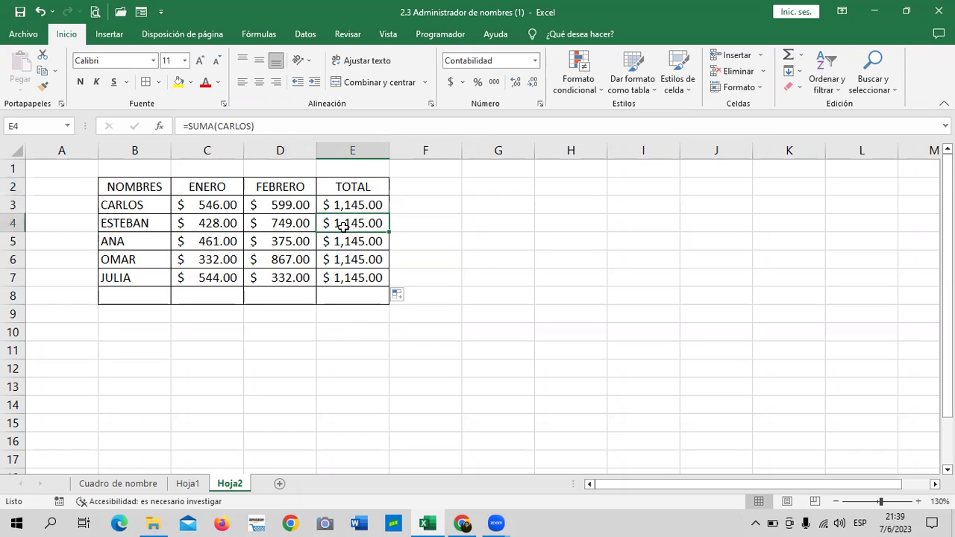
pyautogui.click(340, 205)
pyautogui.click(340, 222)
pyautogui.click(364, 242)
pyautogui.click(363, 212)
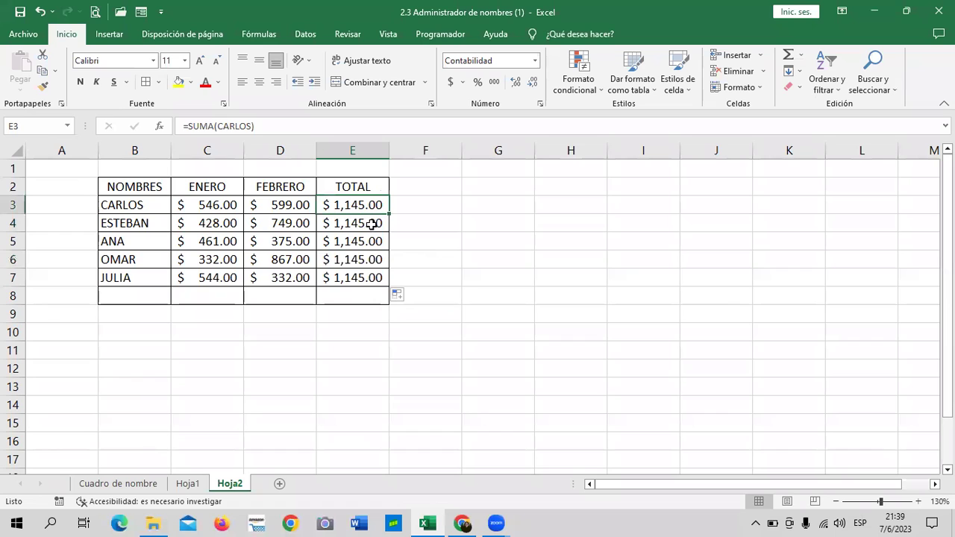
pyautogui.click(372, 223)
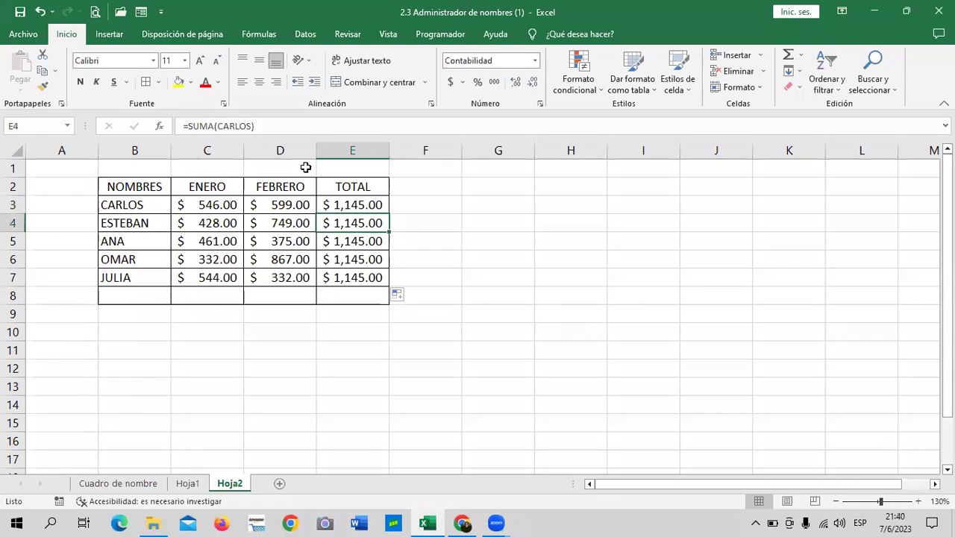
pyautogui.moveTo(500, 281); pyautogui.dragTo(497, 261)
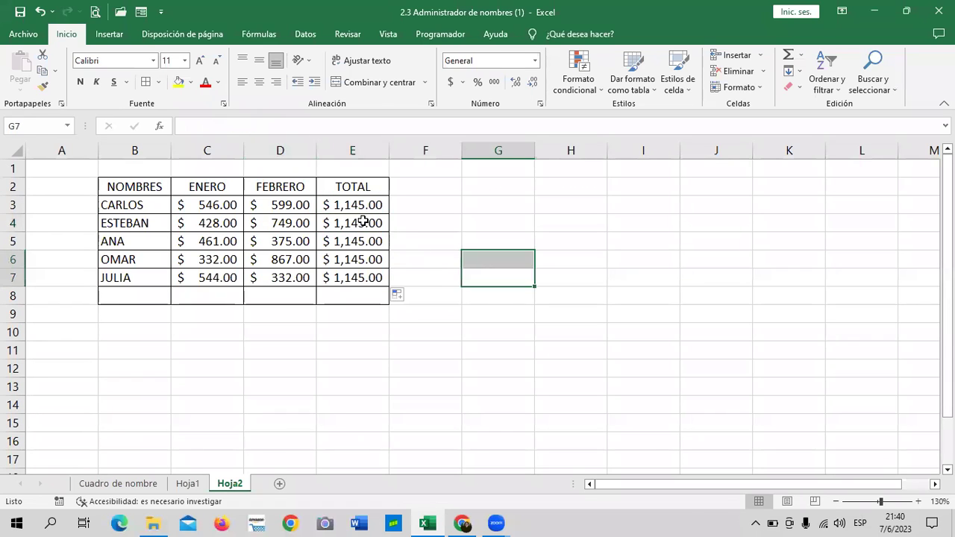
# Delete the duplicated totals in E4:E7, leaving only E3's =SUMA(CARLOS)
pyautogui.moveTo(367, 219); pyautogui.dragTo(359, 279)
pyautogui.press('Delete')
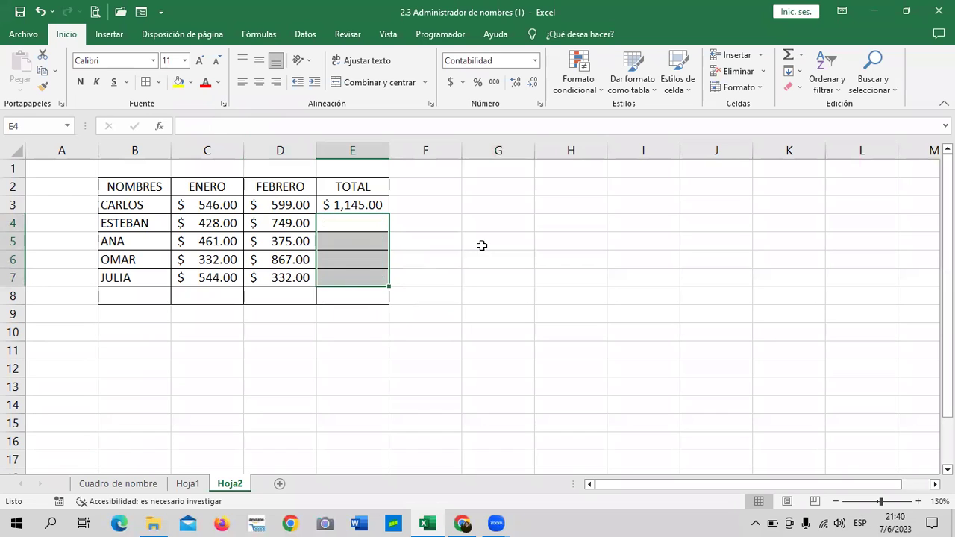
pyautogui.click(482, 246)
pyautogui.click(365, 206)
pyautogui.moveTo(387, 213); pyautogui.dragTo(391, 287)
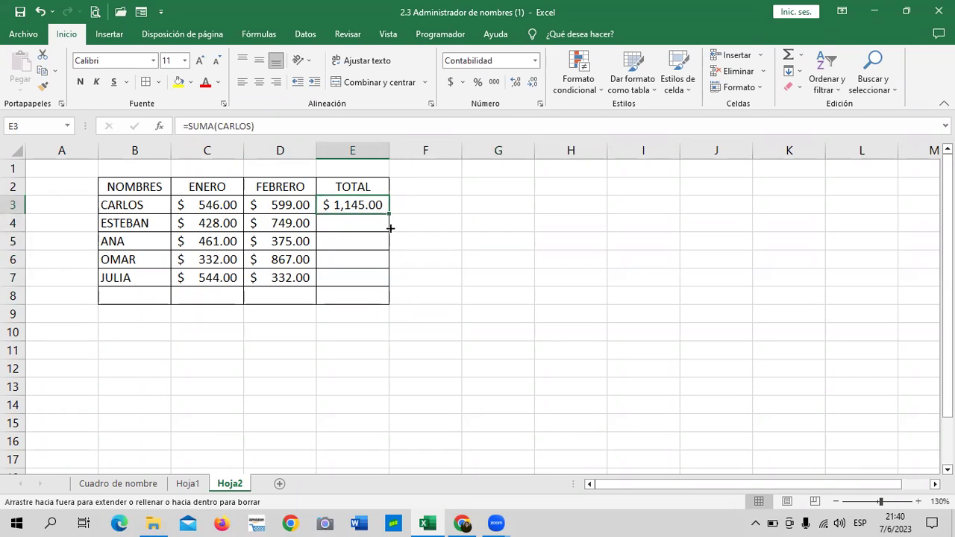
pyautogui.click(440, 248)
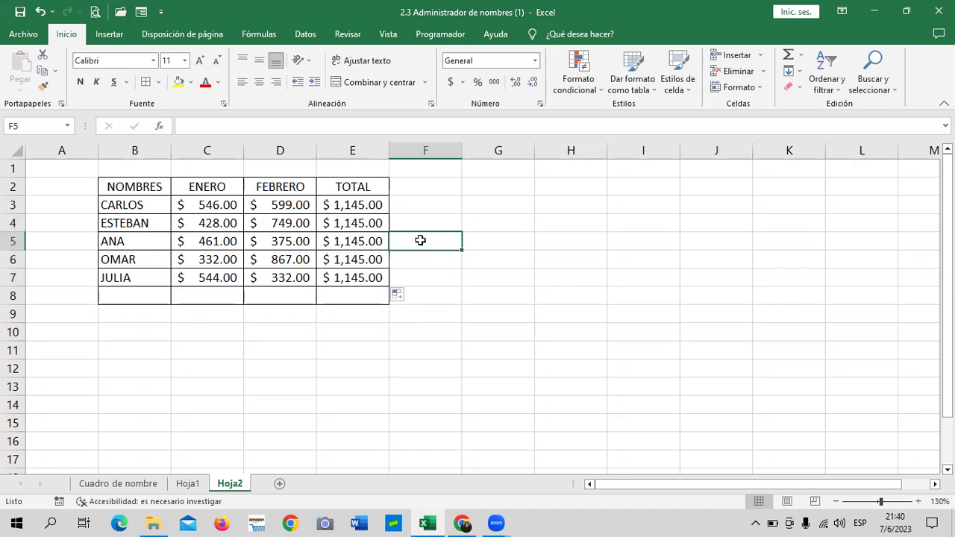
pyautogui.moveTo(374, 221); pyautogui.dragTo(361, 282)
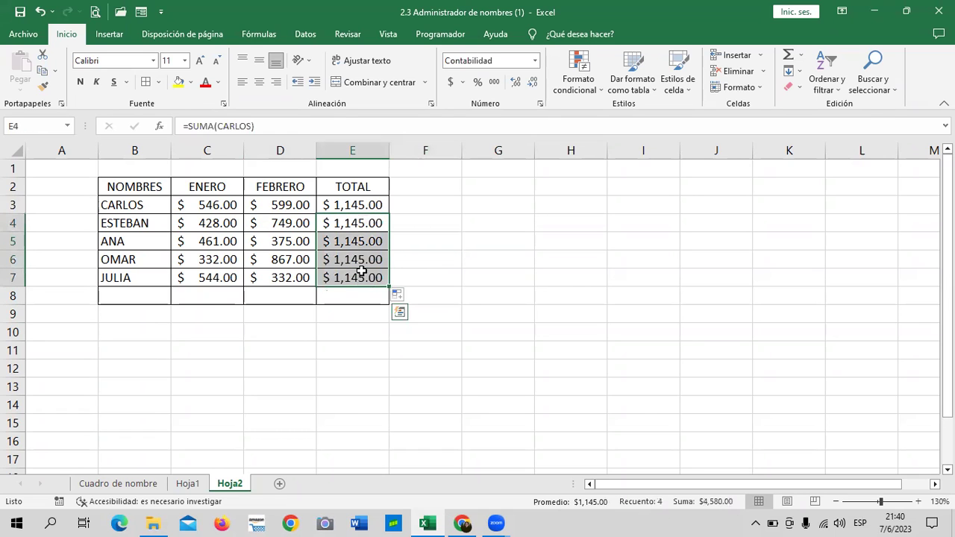
pyautogui.press('Delete')
pyautogui.click(497, 241)
pyautogui.click(353, 219)
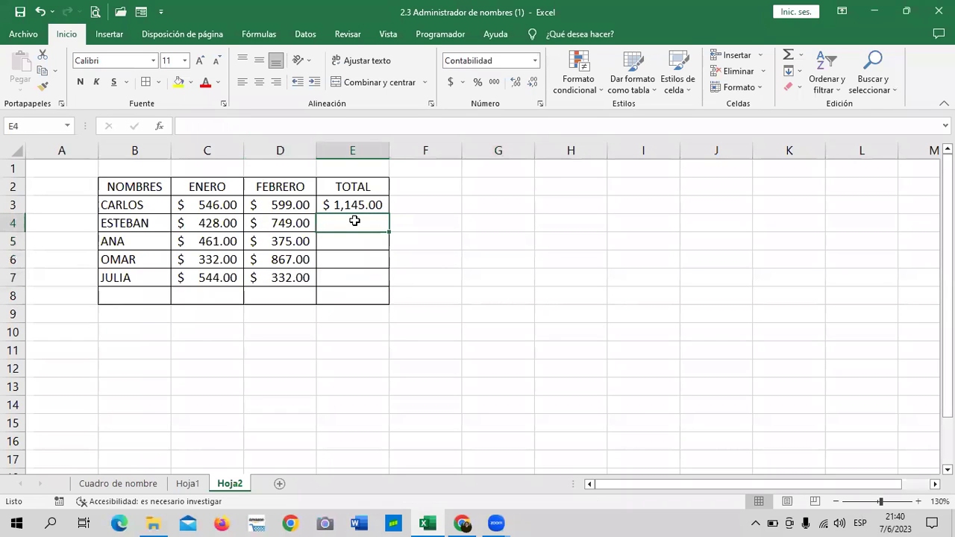
# Enter =SUMA(ESTEBAN) in E4 and =SUMA(ANA) in E5
pyautogui.write('=SUMA')
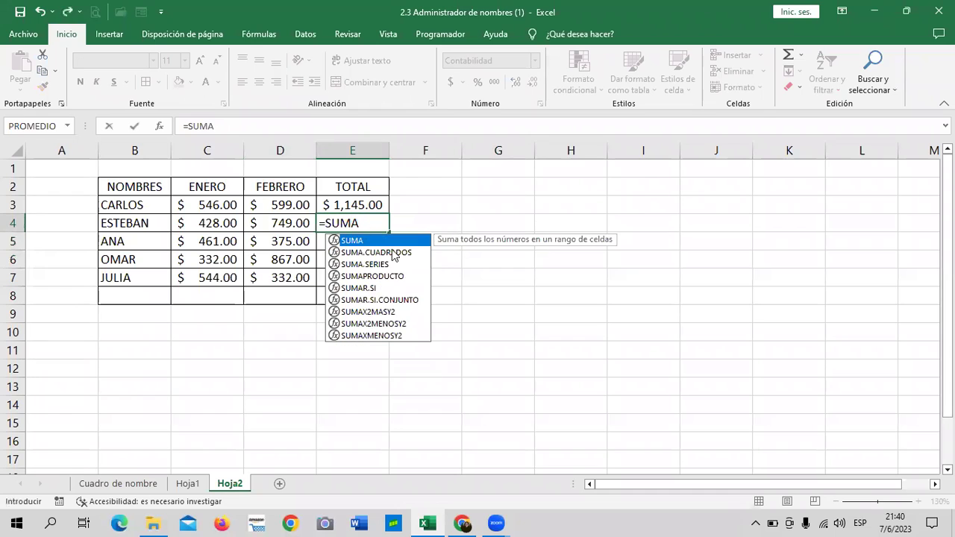
pyautogui.doubleClick(400, 240)
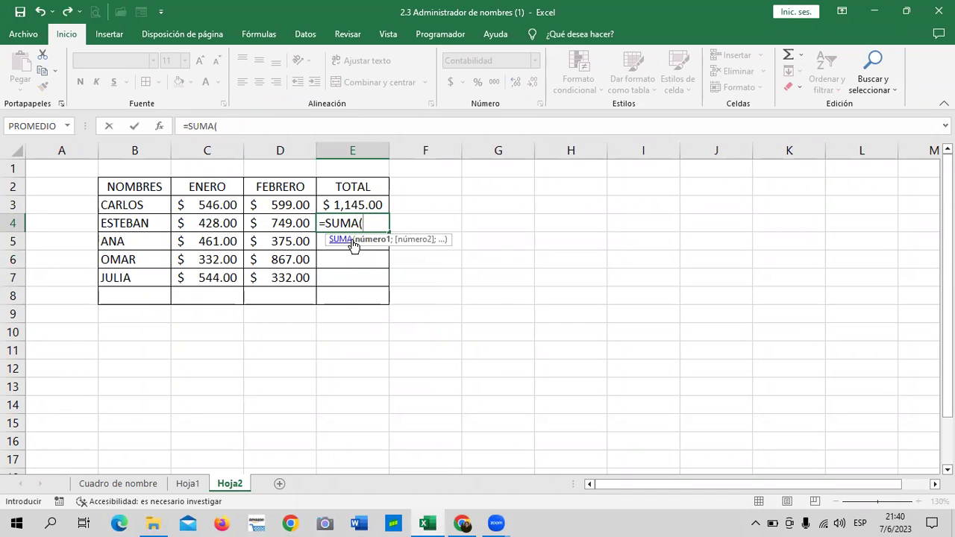
pyautogui.write('EST')
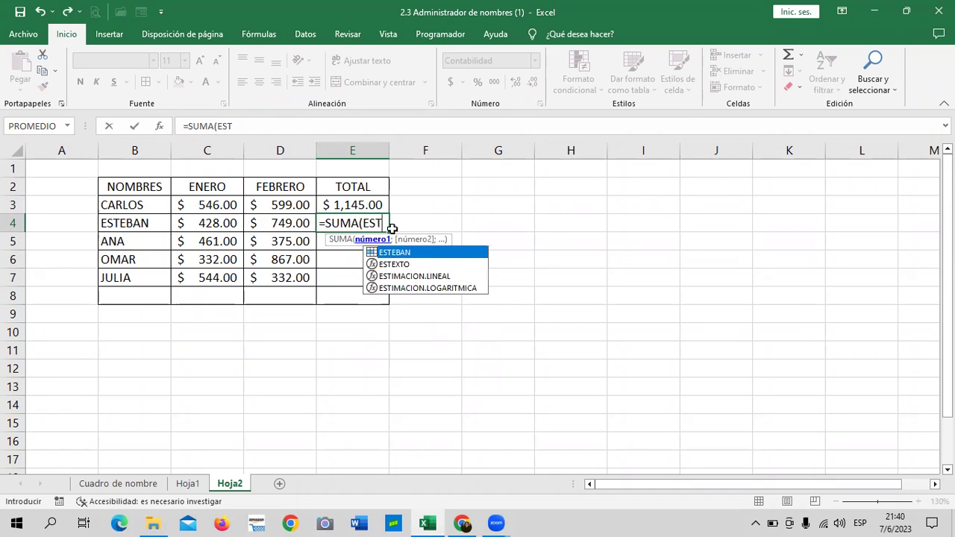
pyautogui.doubleClick(457, 249)
pyautogui.press('Return')
pyautogui.press('Return')
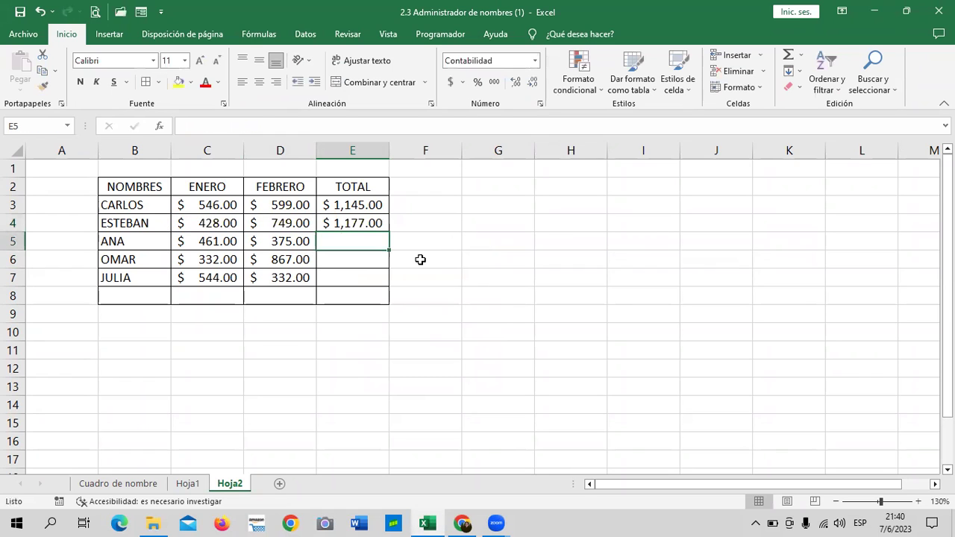
pyautogui.write('=S')
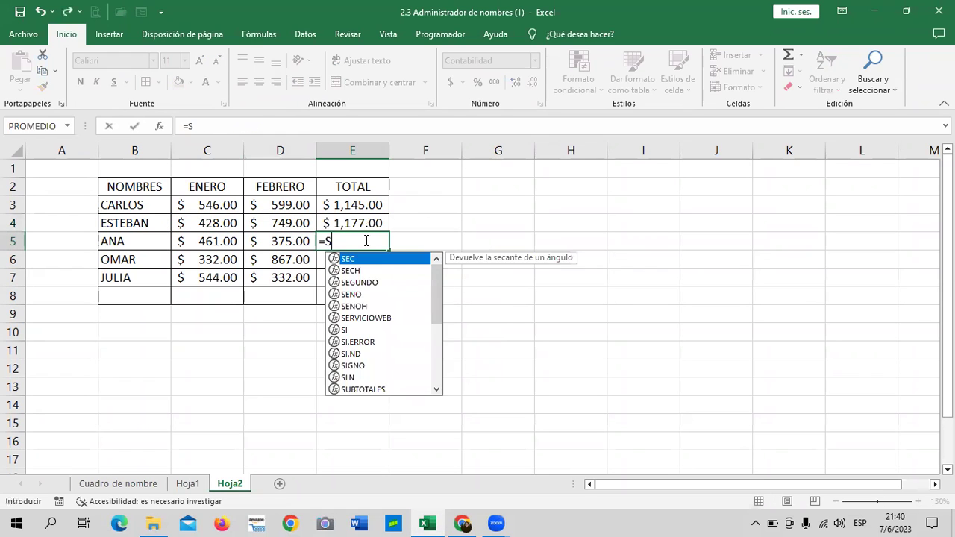
pyautogui.write('UMA')
pyautogui.doubleClick(370, 260)
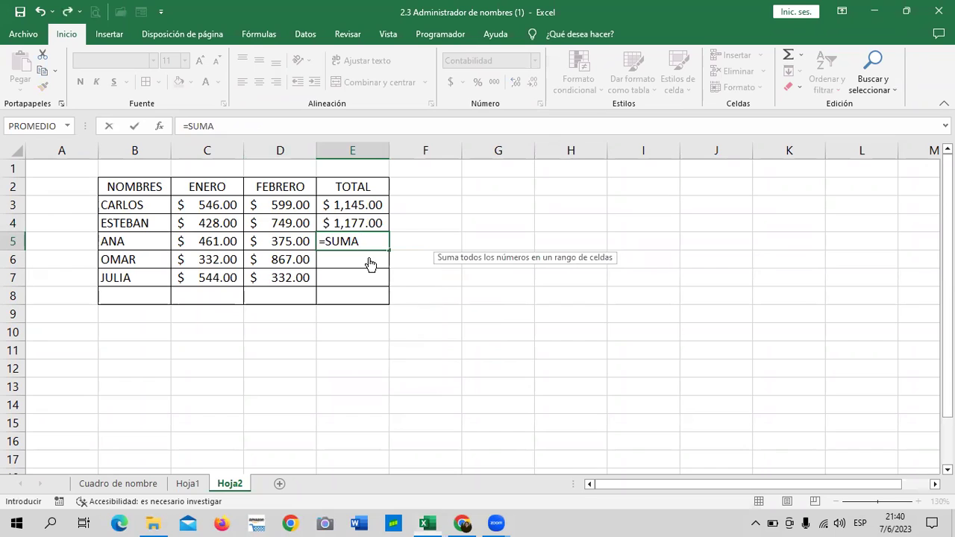
pyautogui.write('ANA')
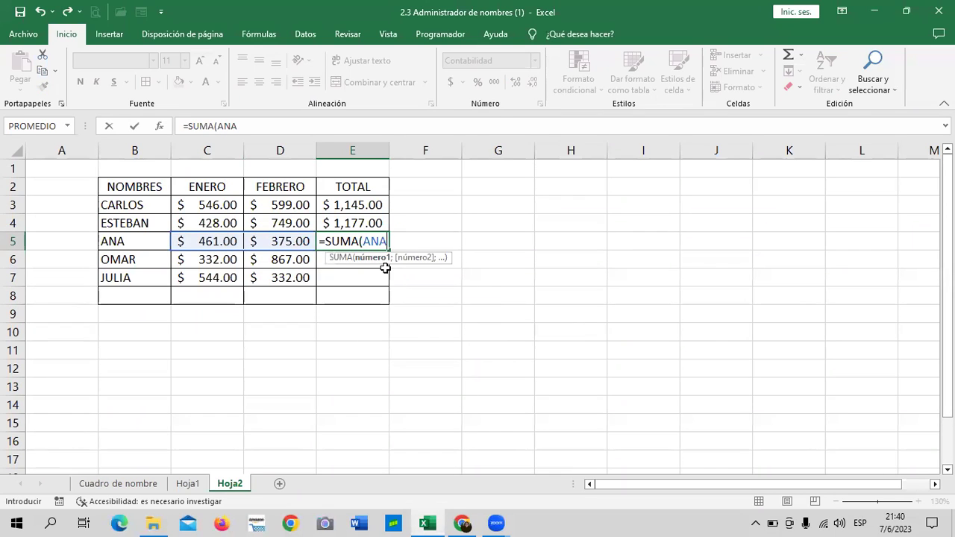
pyautogui.press('Return')
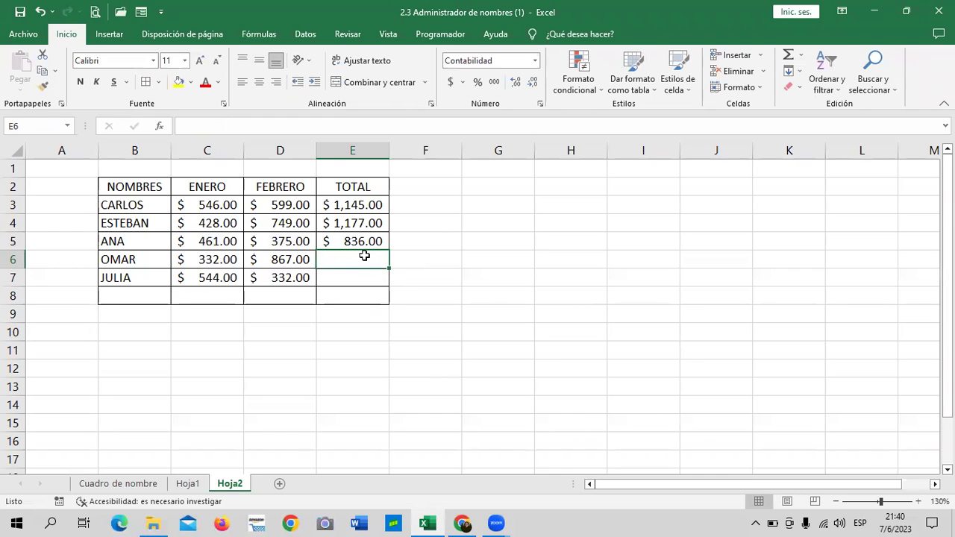
# Enter =SUMA(OMAR) in E6 and =SUMA(JULIA) in E7
pyautogui.write('=SUMA')
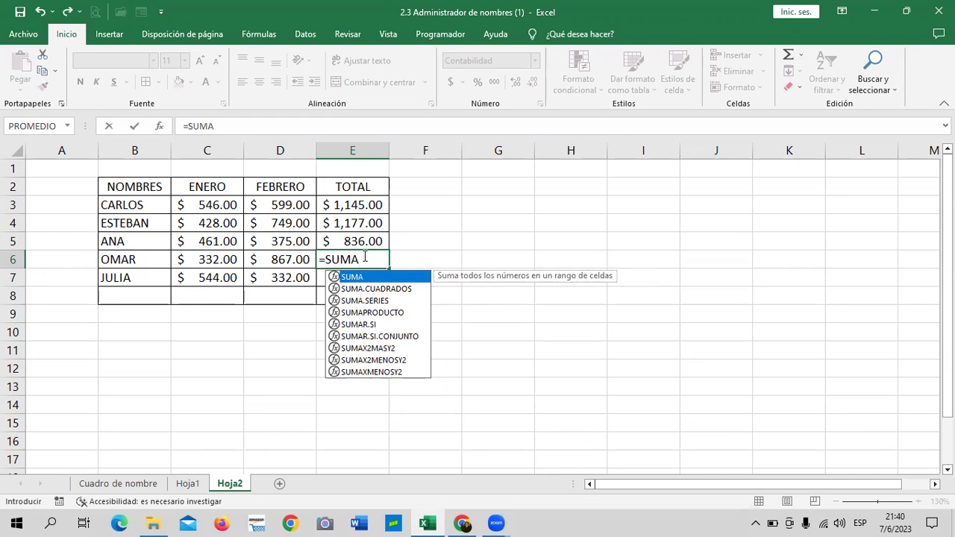
pyautogui.write('(')
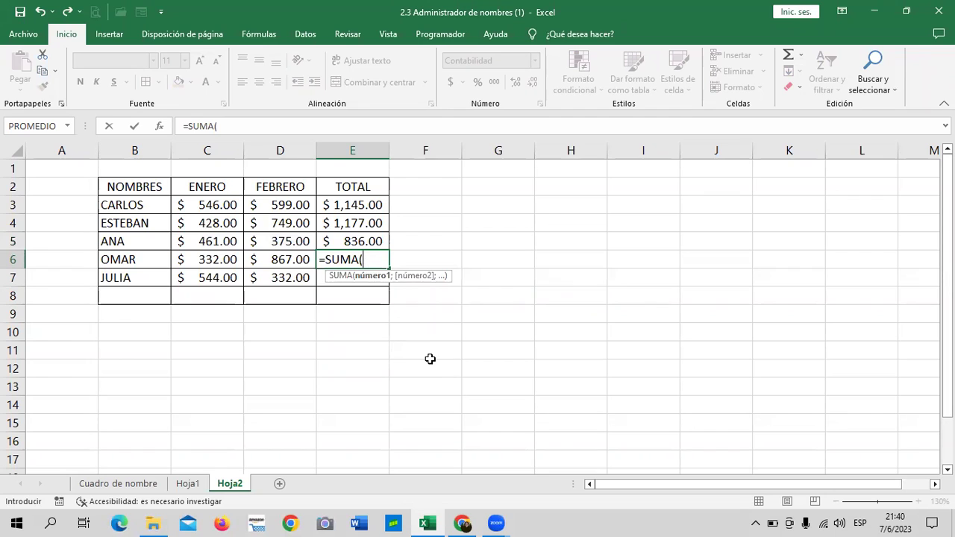
pyautogui.write('OMA')
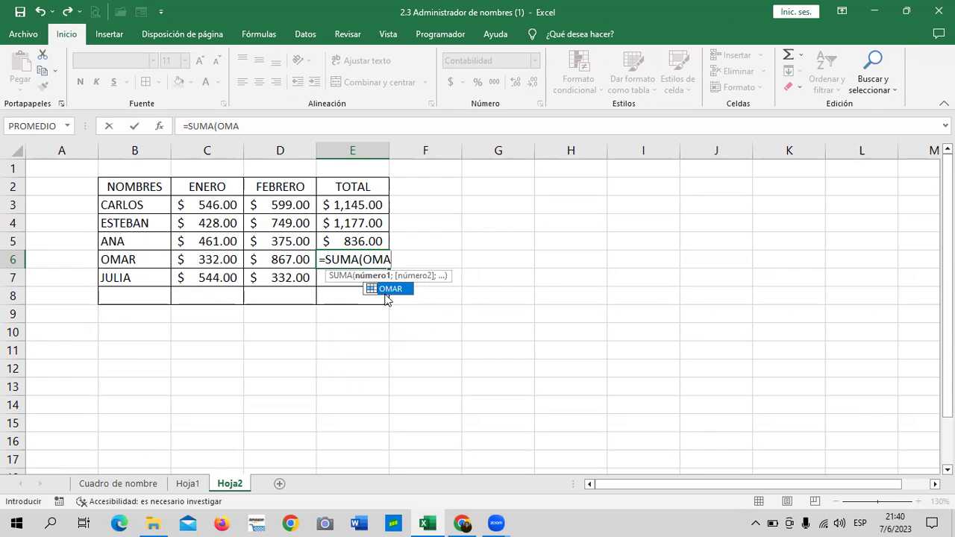
pyautogui.doubleClick(391, 289)
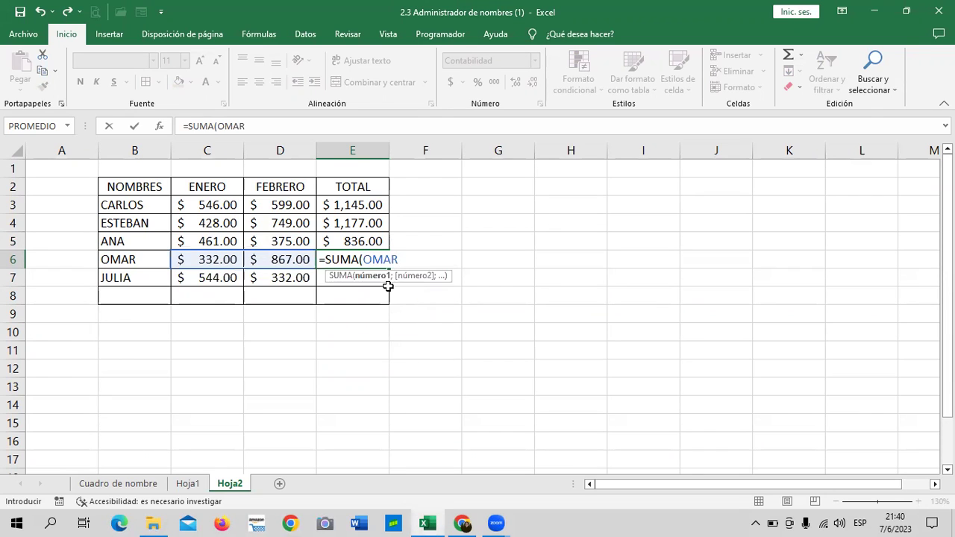
pyautogui.write(')')
pyautogui.press('Return')
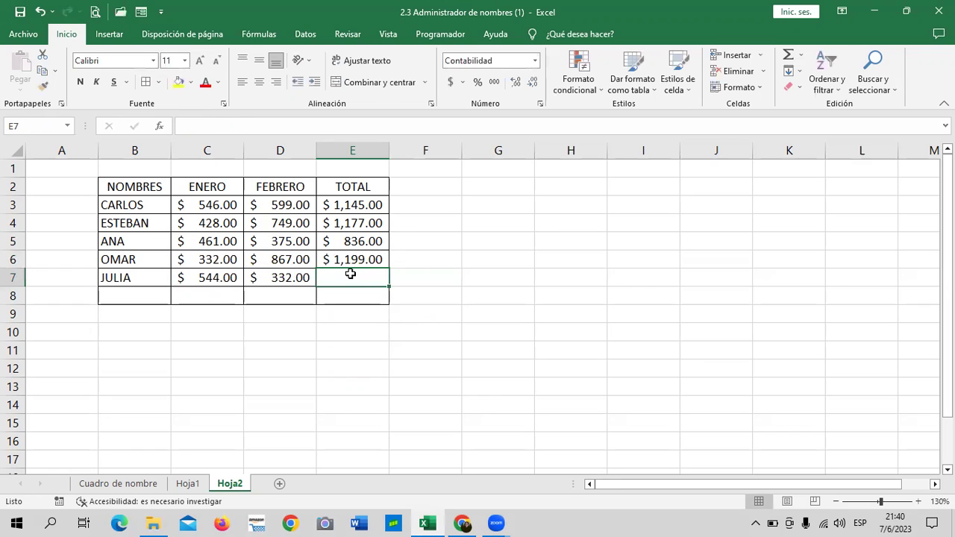
pyautogui.write('=S')
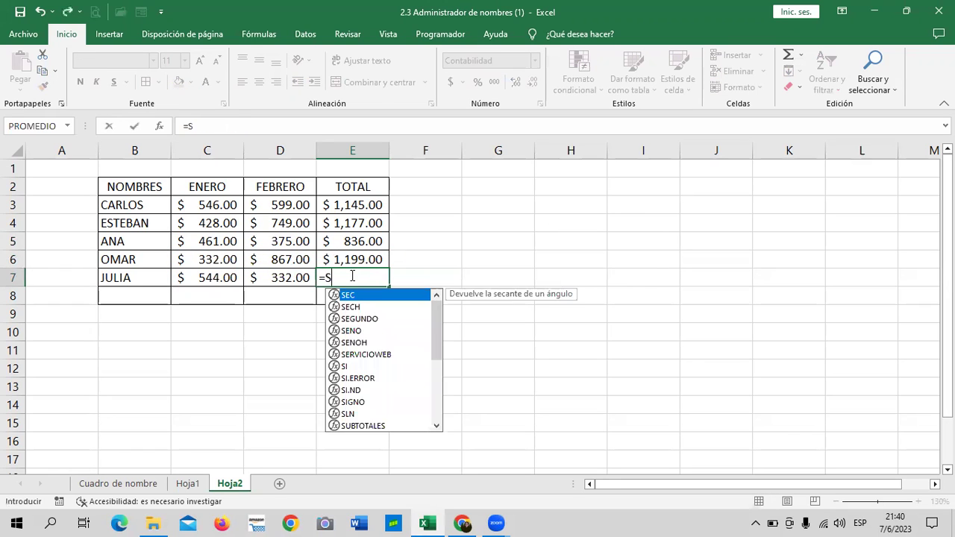
pyautogui.write('UMA')
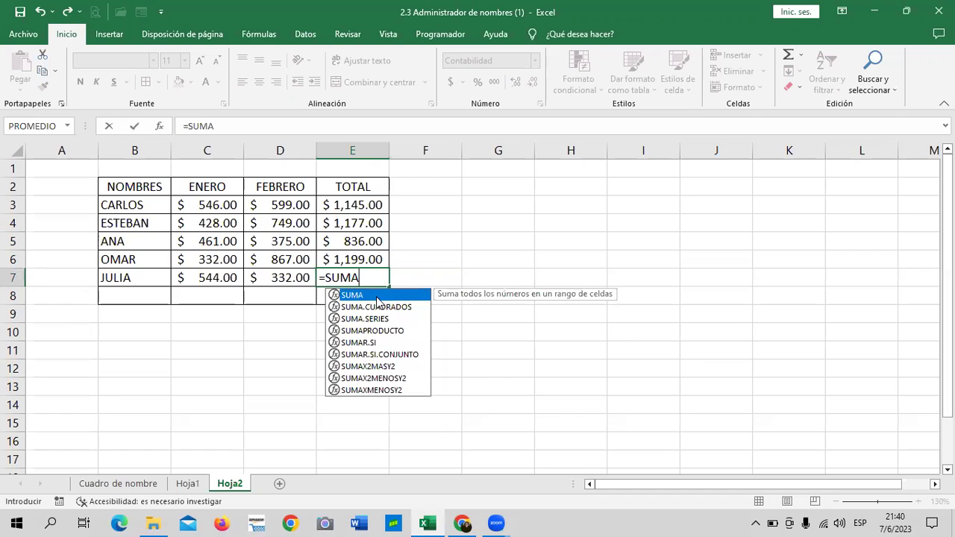
pyautogui.doubleClick(377, 296)
pyautogui.write('JULIA)')
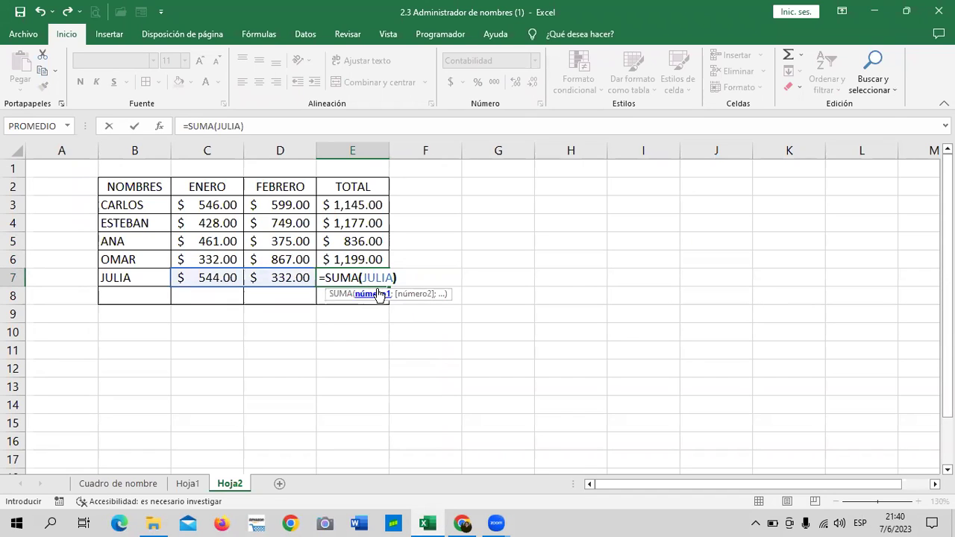
pyautogui.press('Return')
# Name C3:C7 as ENERO and D3:D7 as FEBRERO
pyautogui.click(476, 263)
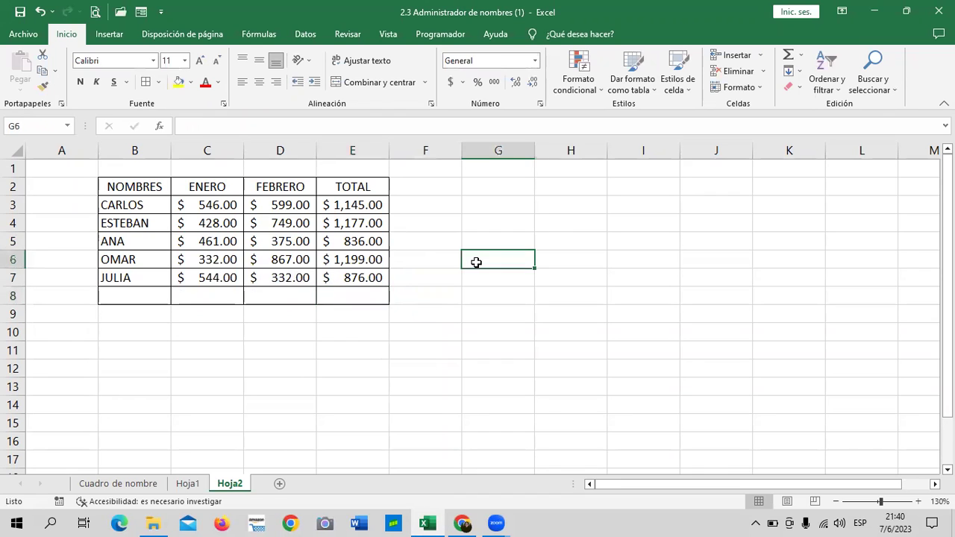
pyautogui.click(463, 209)
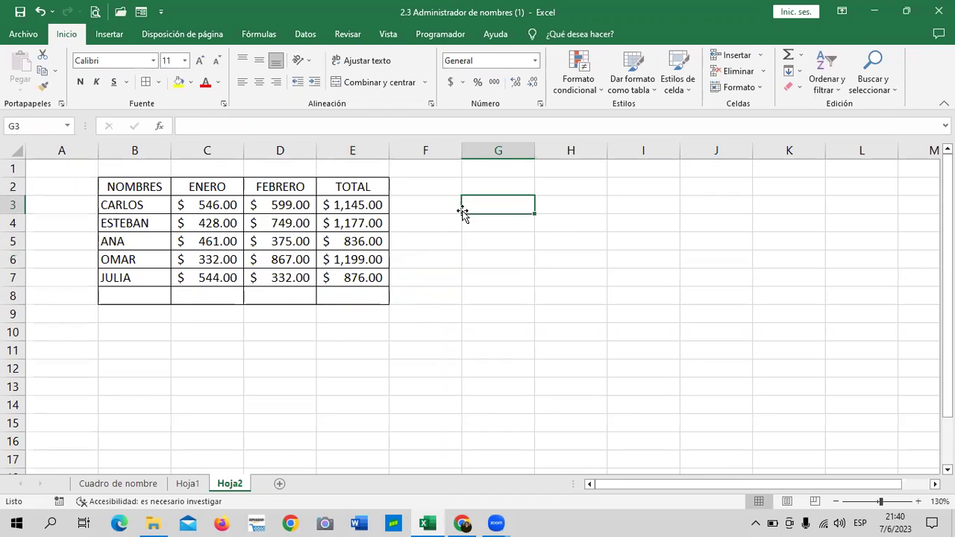
pyautogui.click(453, 327)
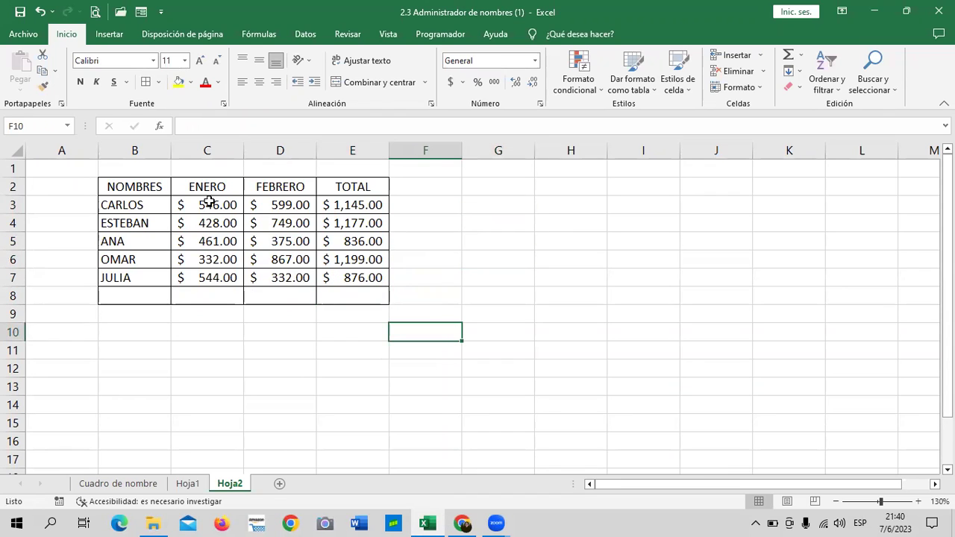
pyautogui.click(205, 295)
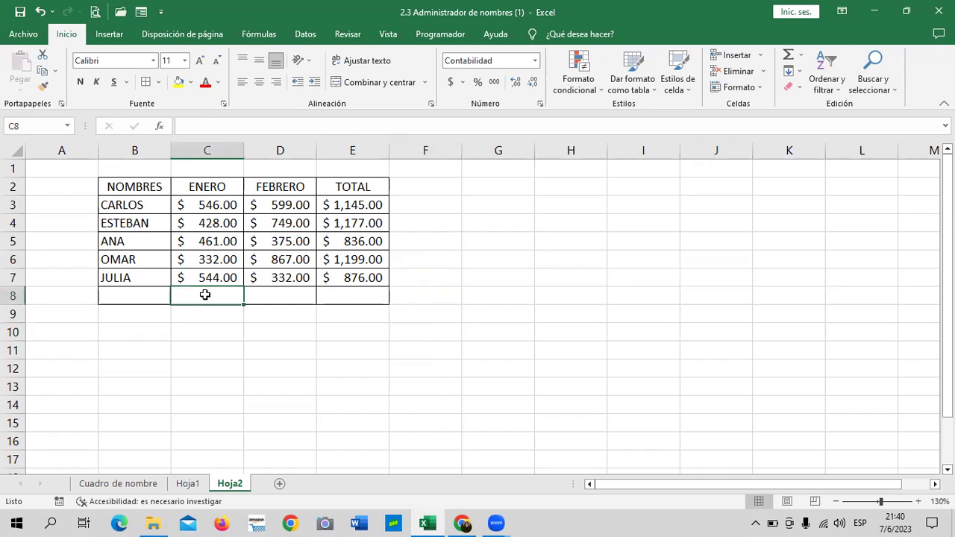
pyautogui.click(222, 202)
pyautogui.moveTo(221, 201); pyautogui.dragTo(214, 277)
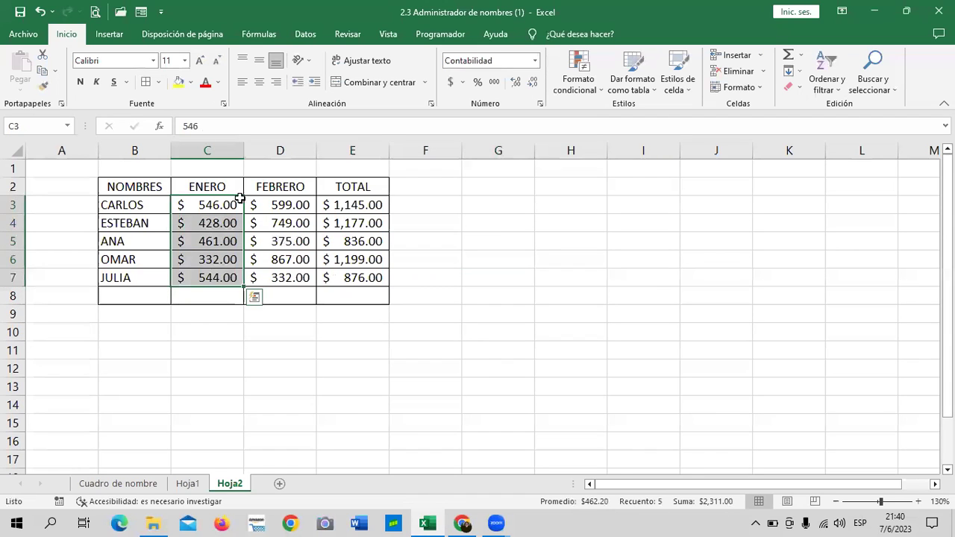
pyautogui.click(53, 126)
pyautogui.write('ENERO')
pyautogui.press('Return')
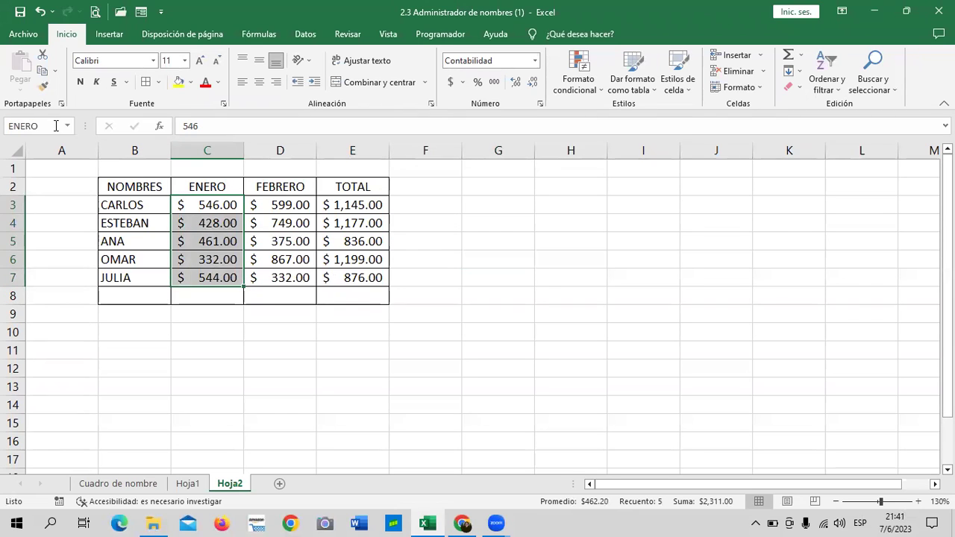
pyautogui.moveTo(286, 203); pyautogui.dragTo(283, 276)
pyautogui.write('F')
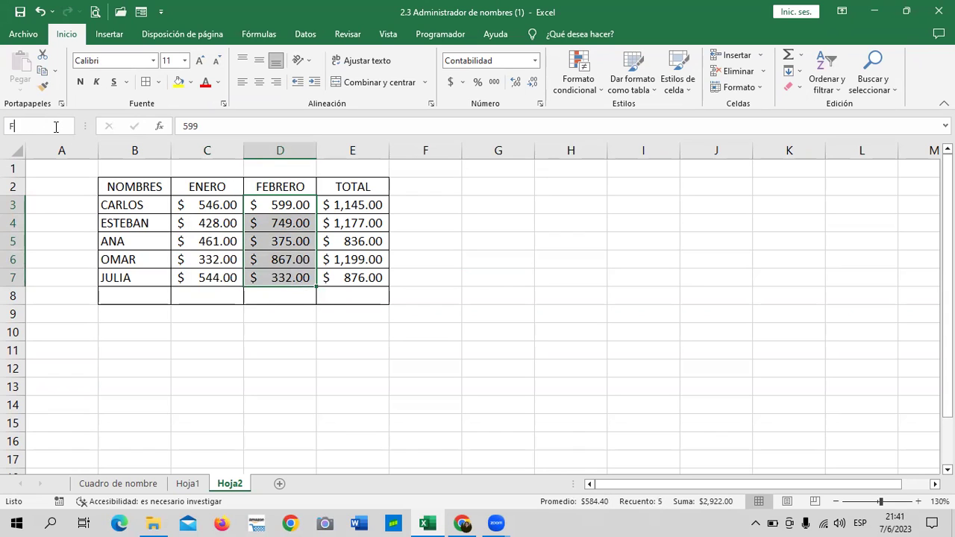
pyautogui.write('EBRE')
pyautogui.press('Return')
# Enter =SUMA(ENERO) in C8, totalling January at $2,311.00
pyautogui.click(473, 308)
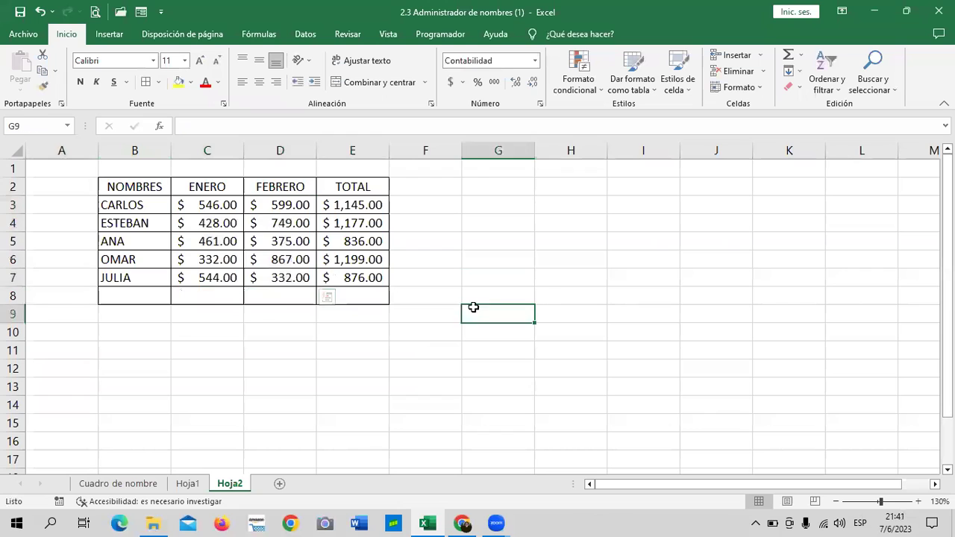
pyautogui.click(203, 289)
pyautogui.write('=SUMA(')
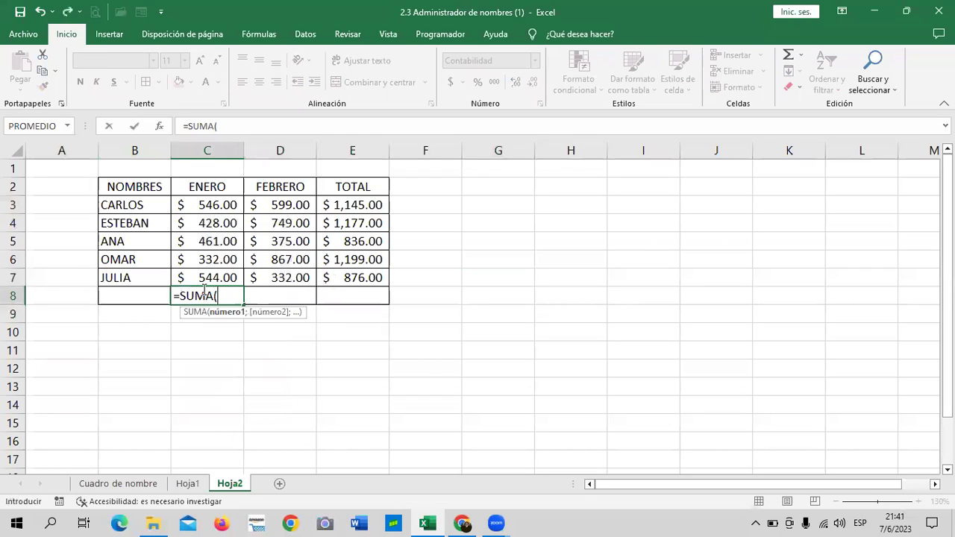
pyautogui.write('ENE')
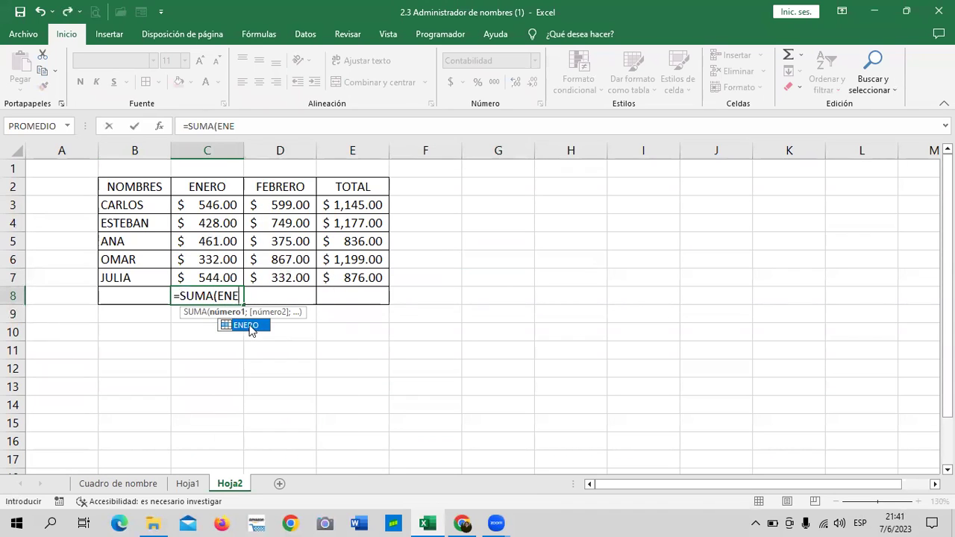
pyautogui.doubleClick(249, 323)
pyautogui.write(')')
pyautogui.press('Return')
pyautogui.click(279, 296)
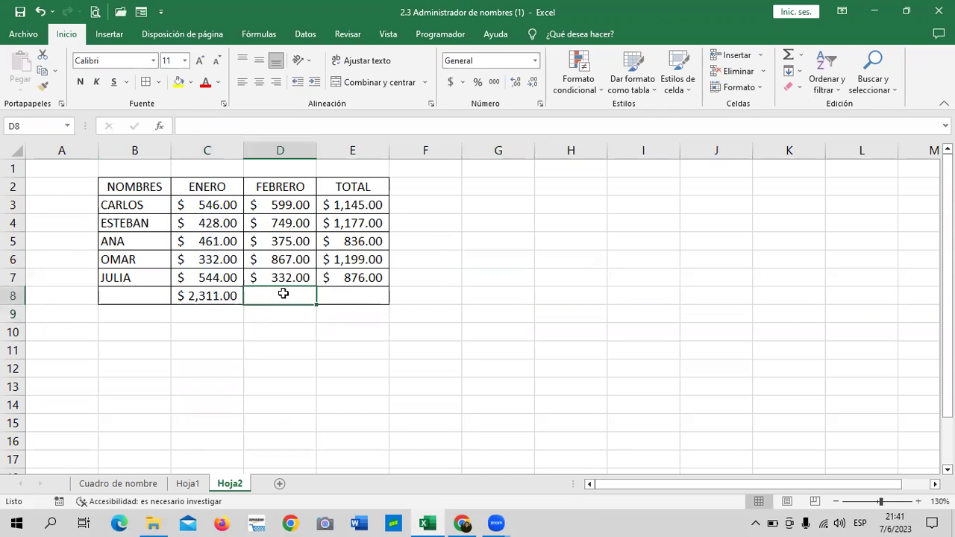
pyautogui.click(462, 523)
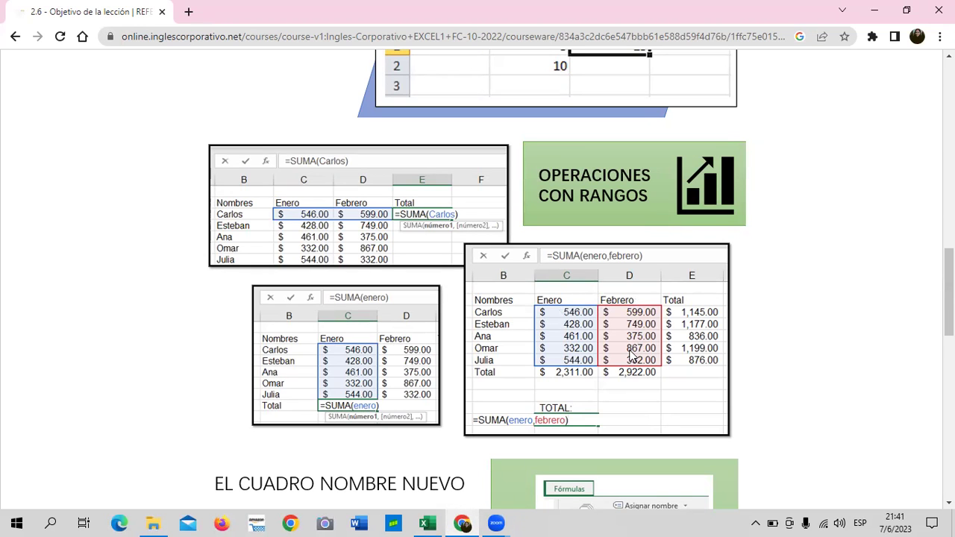
# Scroll through lesson 2.6's 'Nombre nuevo' and constants sections in Chrome
pyautogui.scroll(-1, 632, 351)
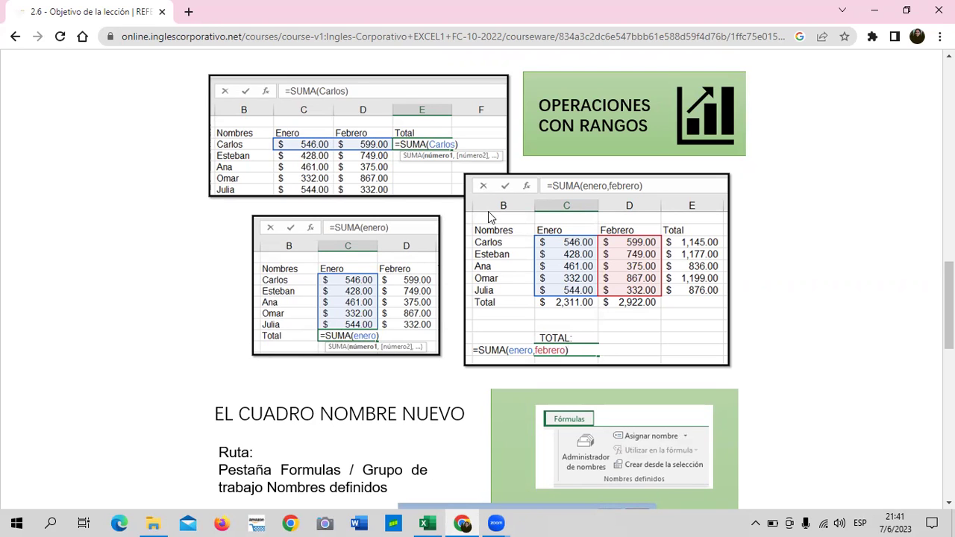
pyautogui.scroll(-3, 484, 214)
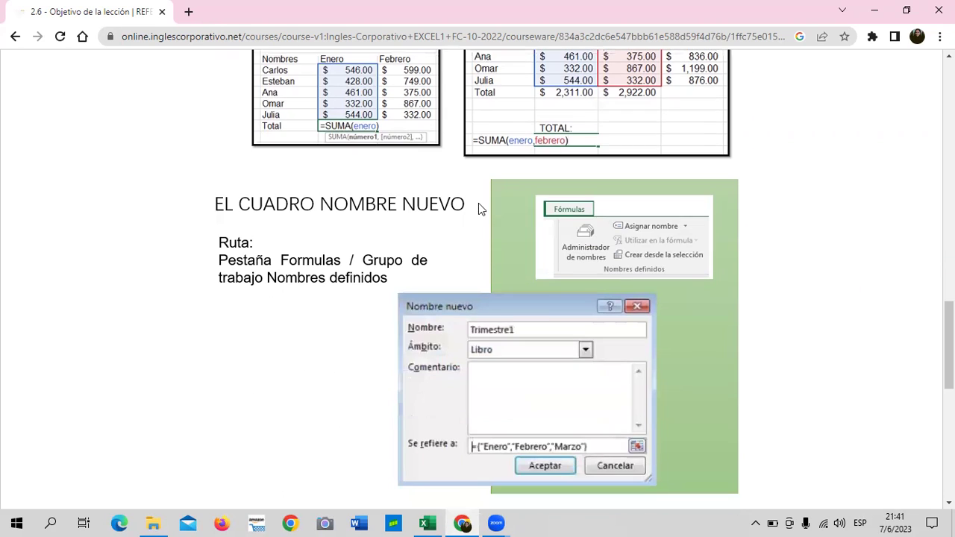
pyautogui.scroll(2, 481, 213)
pyautogui.scroll(-2, 479, 218)
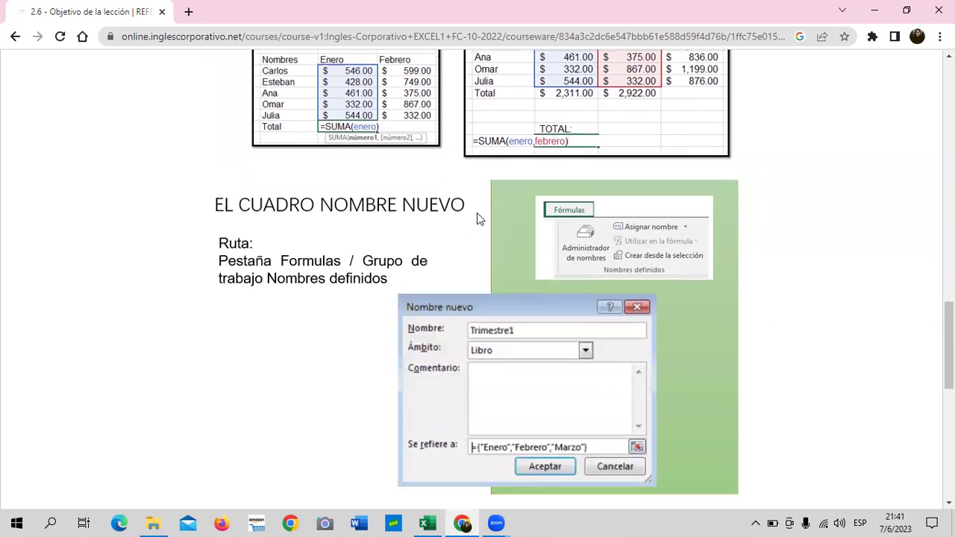
pyautogui.scroll(-2, 477, 213)
pyautogui.scroll(-1, 475, 211)
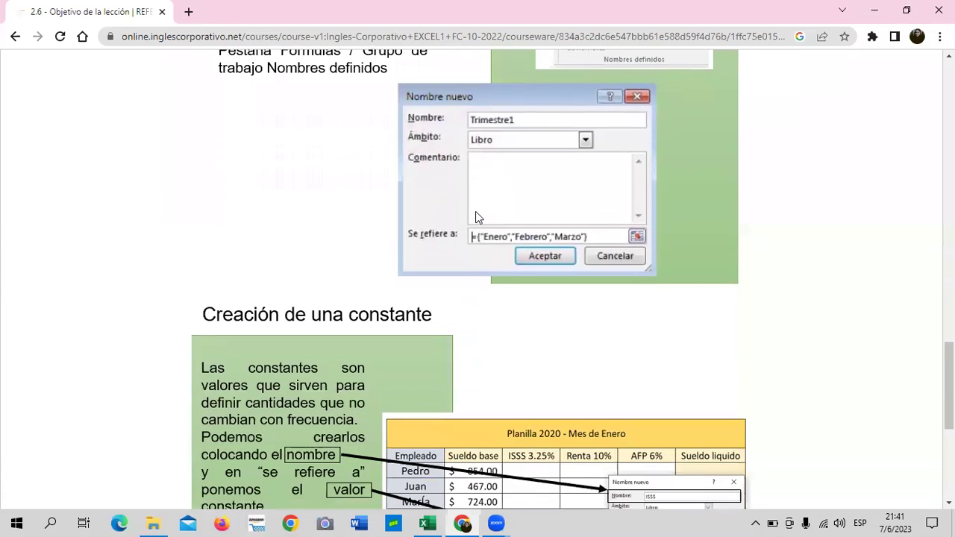
pyautogui.scroll(2, 475, 215)
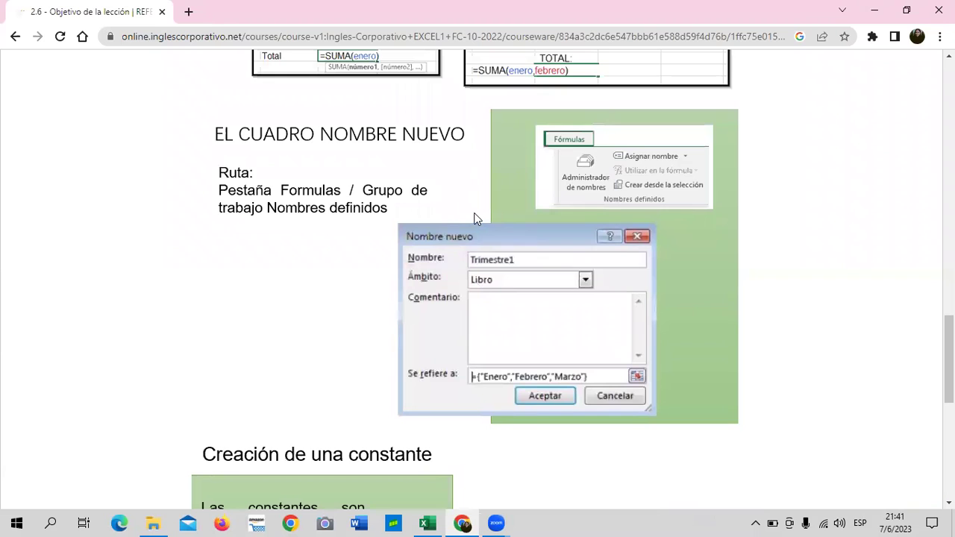
pyautogui.scroll(-2, 476, 220)
pyautogui.scroll(-2, 476, 220)
pyautogui.scroll(4, 478, 218)
# Back in Excel, open the Name Manager, start a new name, cancel it, and close the manager
pyautogui.click(427, 522)
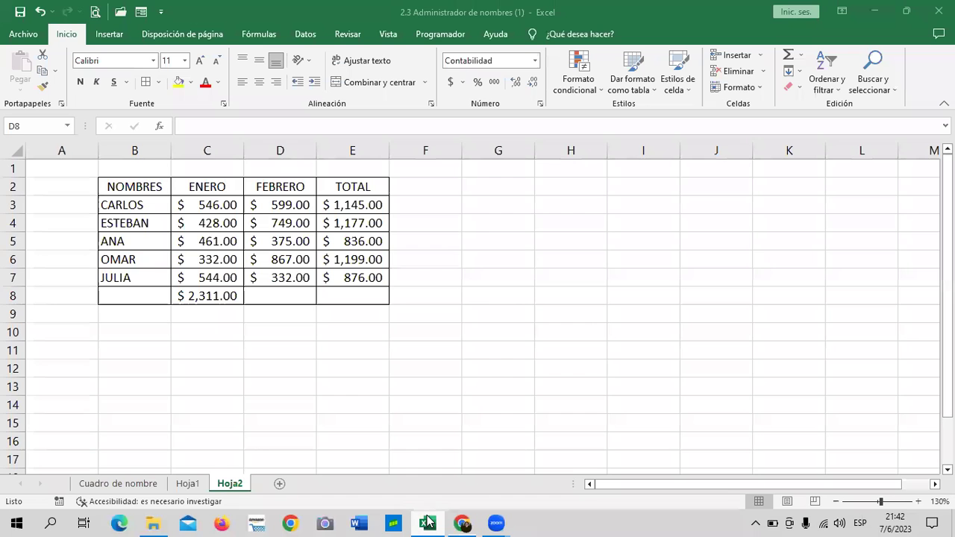
pyautogui.click(258, 34)
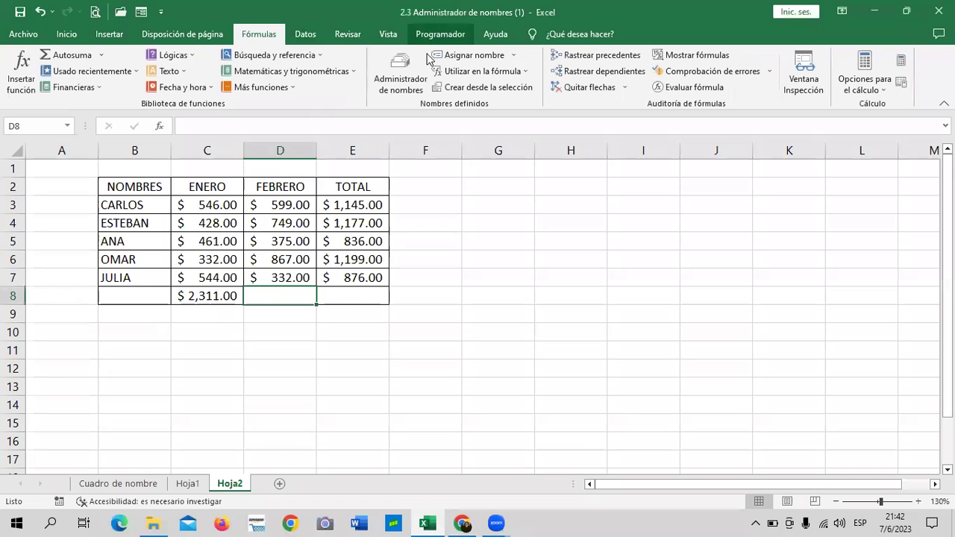
pyautogui.click(401, 75)
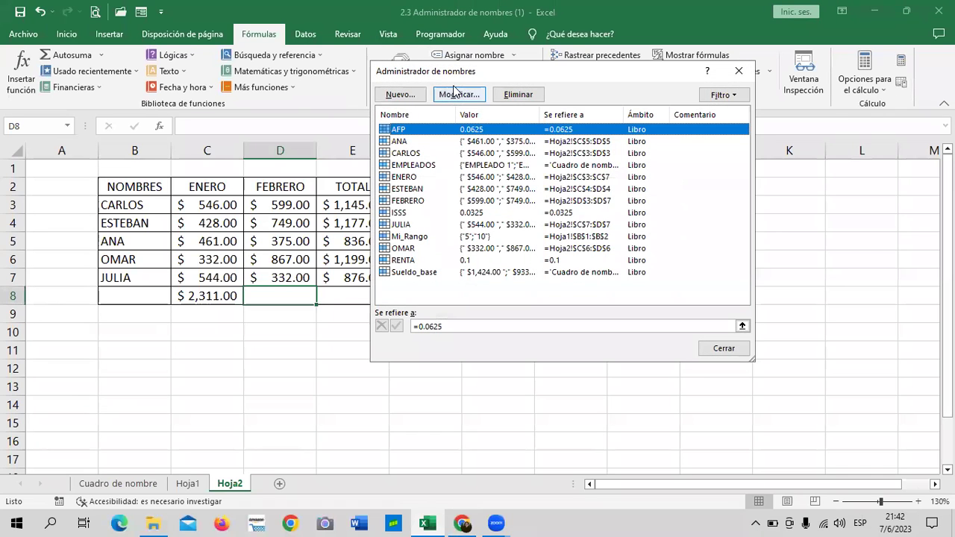
pyautogui.click(401, 94)
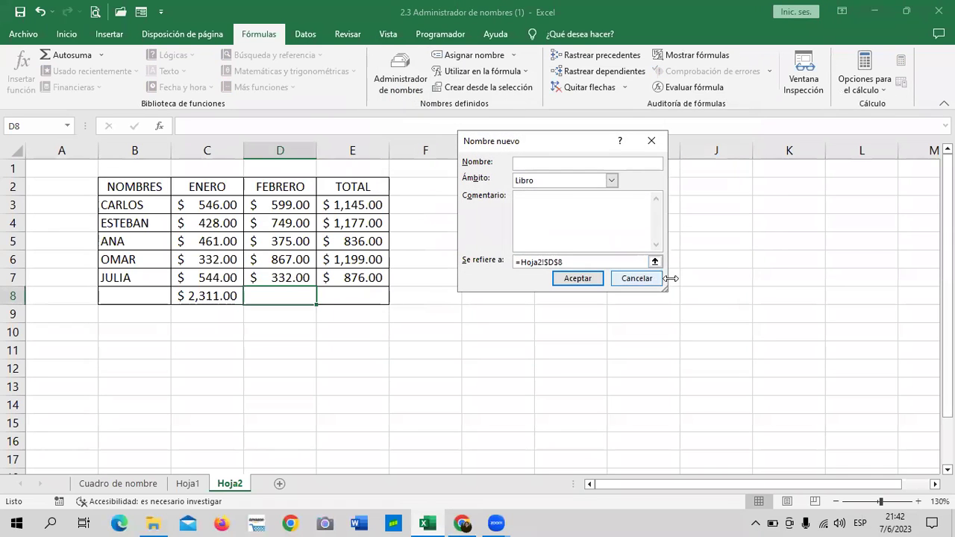
pyautogui.click(638, 278)
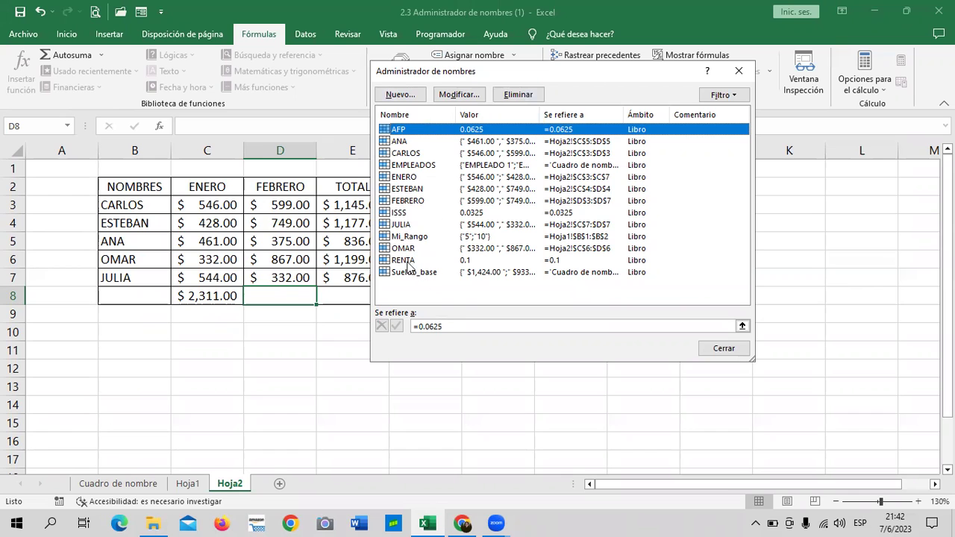
pyautogui.click(724, 349)
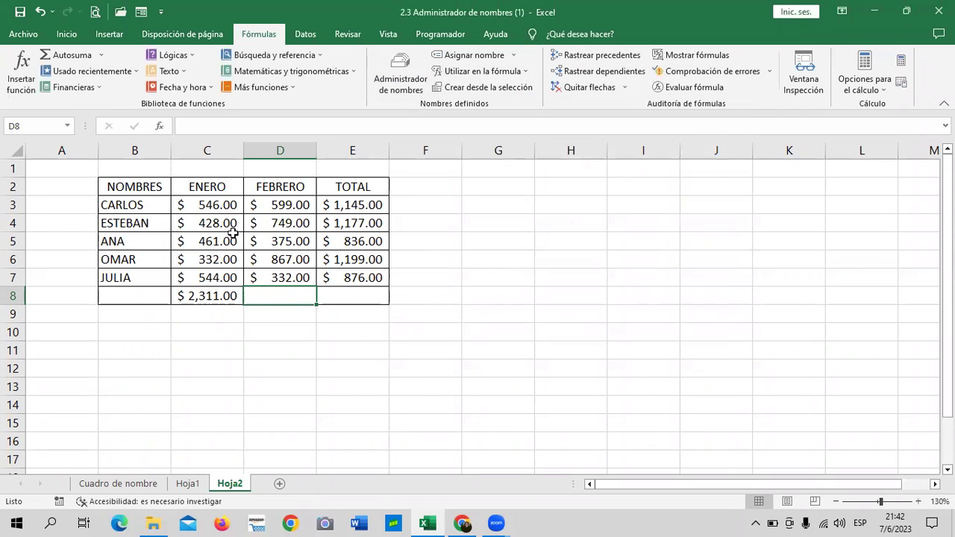
# Check Hoja1's ranges B1:B2 and D1:D3 against the defined names, then switch to the Cuadro de nombre sheet
pyautogui.click(190, 484)
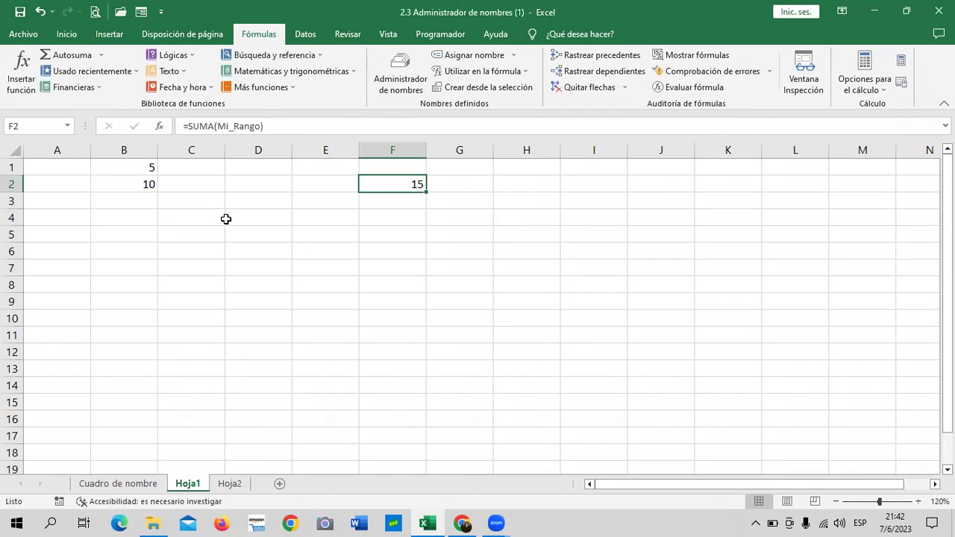
pyautogui.click(229, 249)
pyautogui.moveTo(126, 167); pyautogui.dragTo(127, 181)
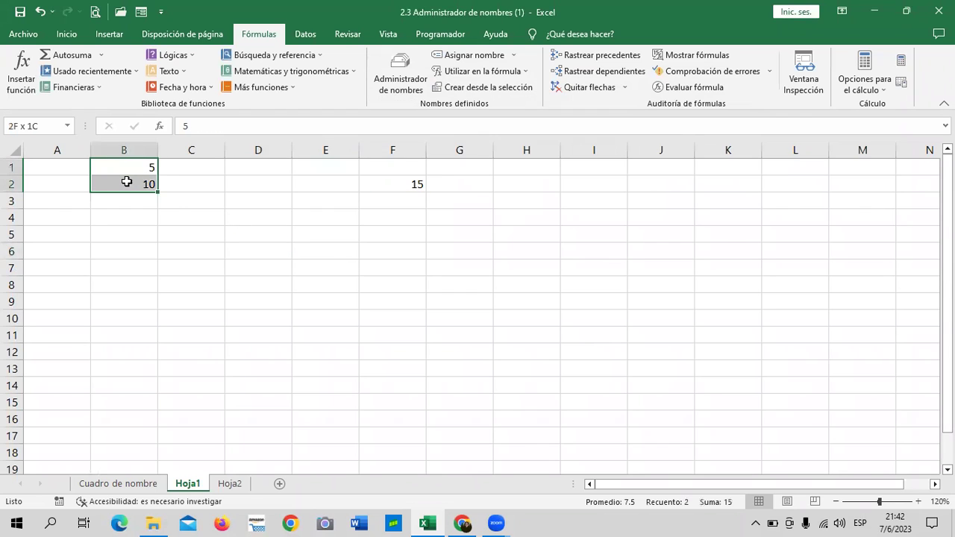
pyautogui.moveTo(227, 169); pyautogui.dragTo(233, 208)
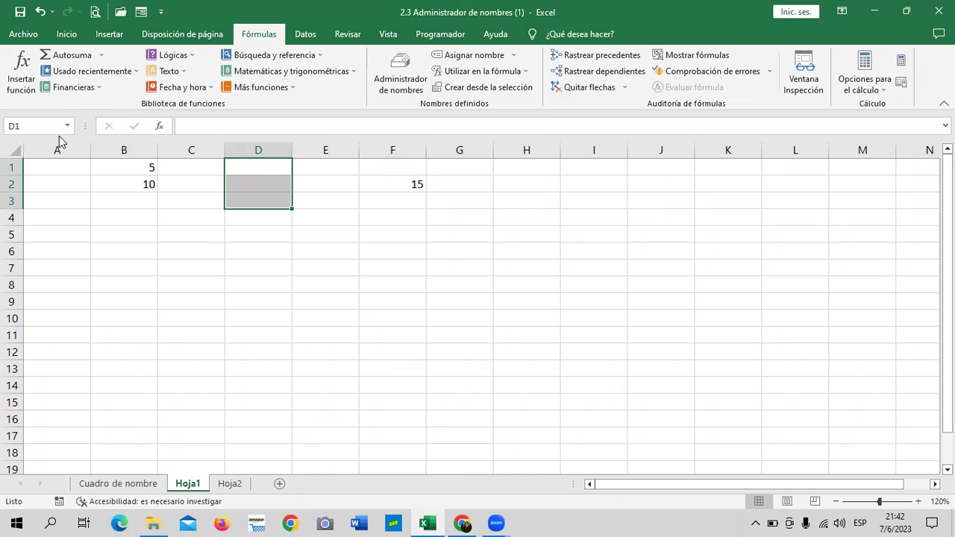
pyautogui.click(392, 91)
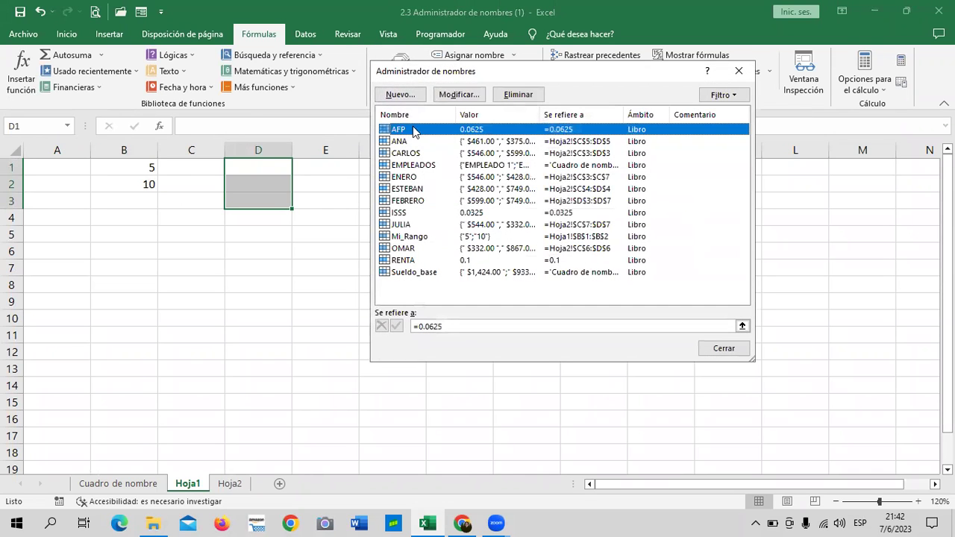
pyautogui.click(723, 349)
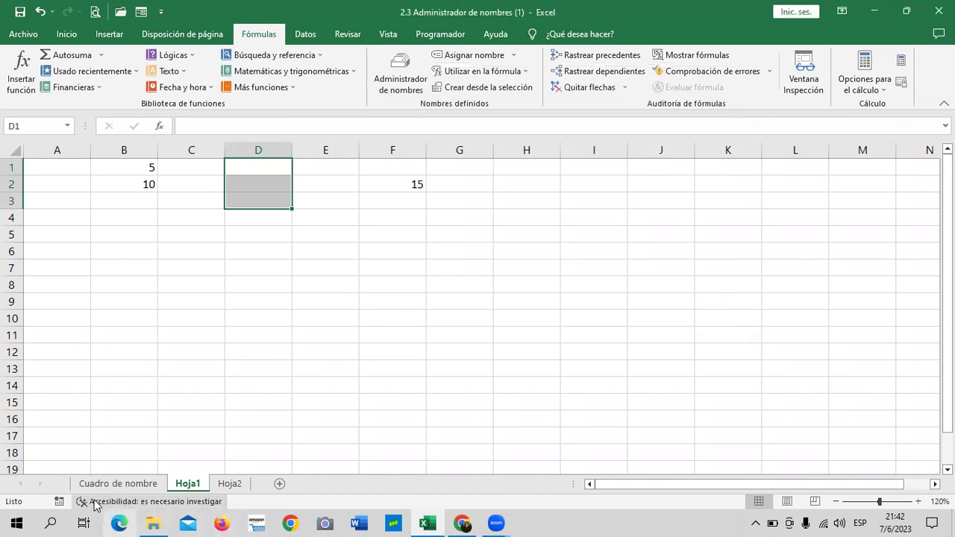
pyautogui.click(103, 485)
pyautogui.click(375, 74)
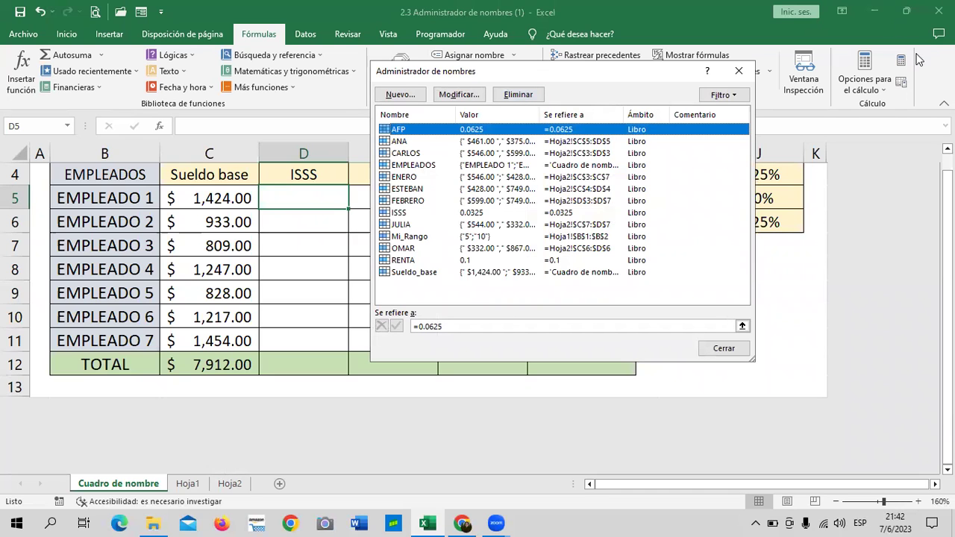
pyautogui.click(739, 72)
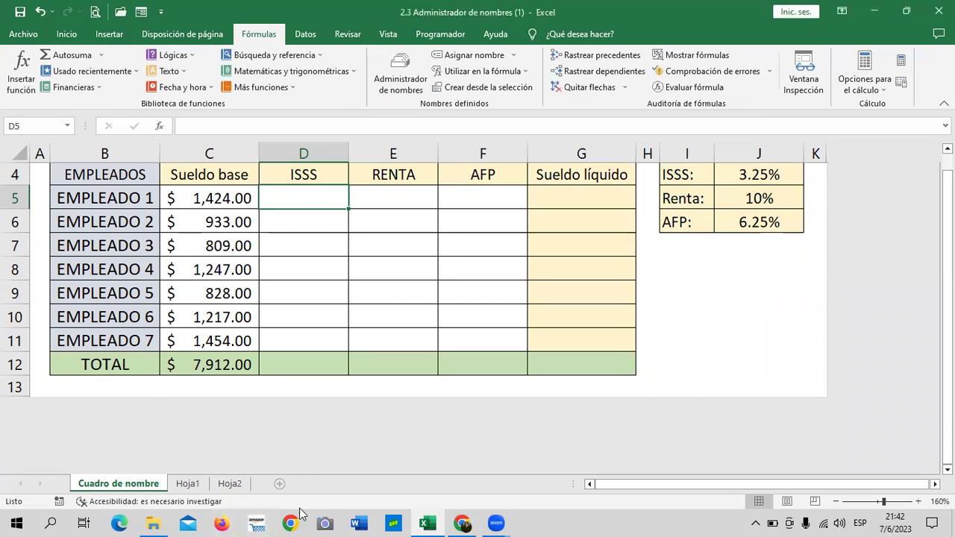
# In the Chrome course page, advance to lesson 2.7 Administrador de nombres
pyautogui.click(462, 523)
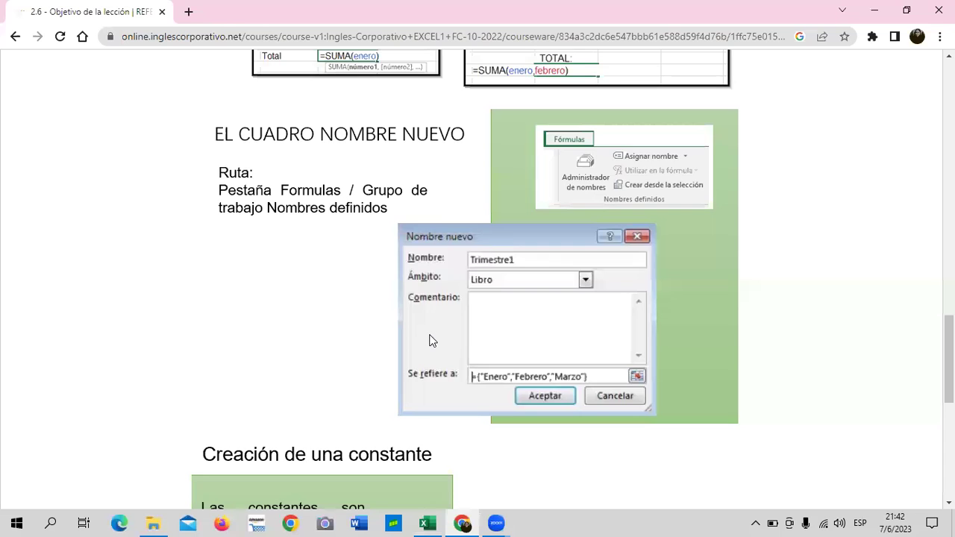
pyautogui.scroll(-5, 435, 336)
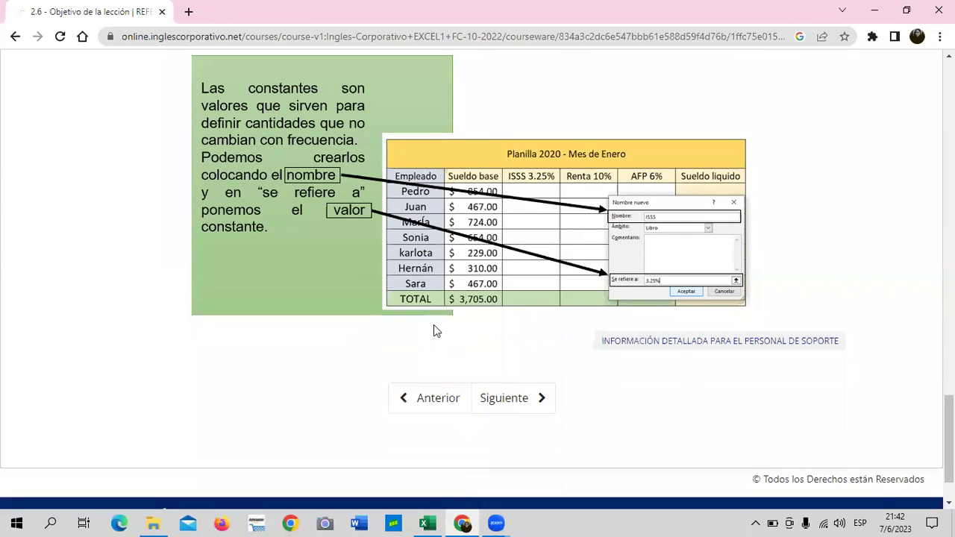
pyautogui.scroll(1, 434, 324)
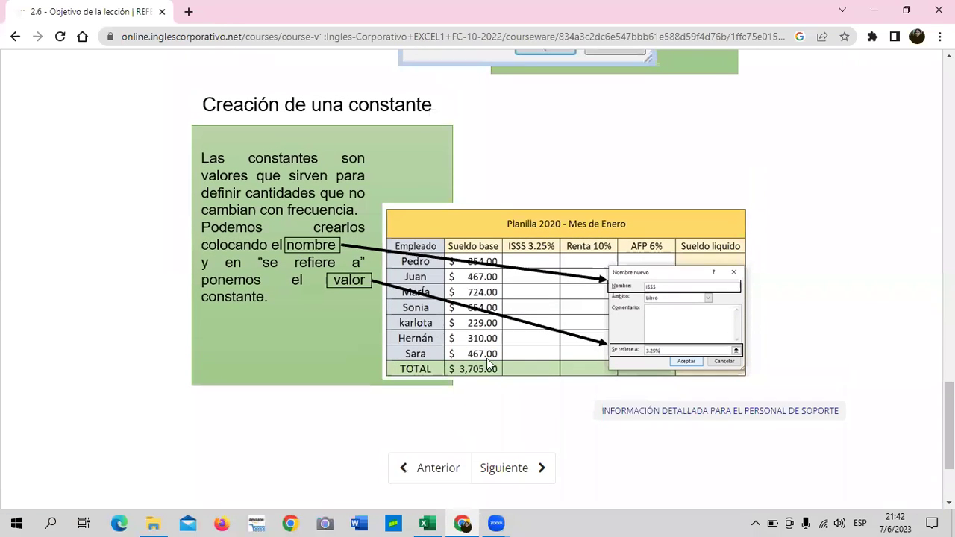
pyautogui.scroll(1, 482, 476)
pyautogui.scroll(-2, 482, 476)
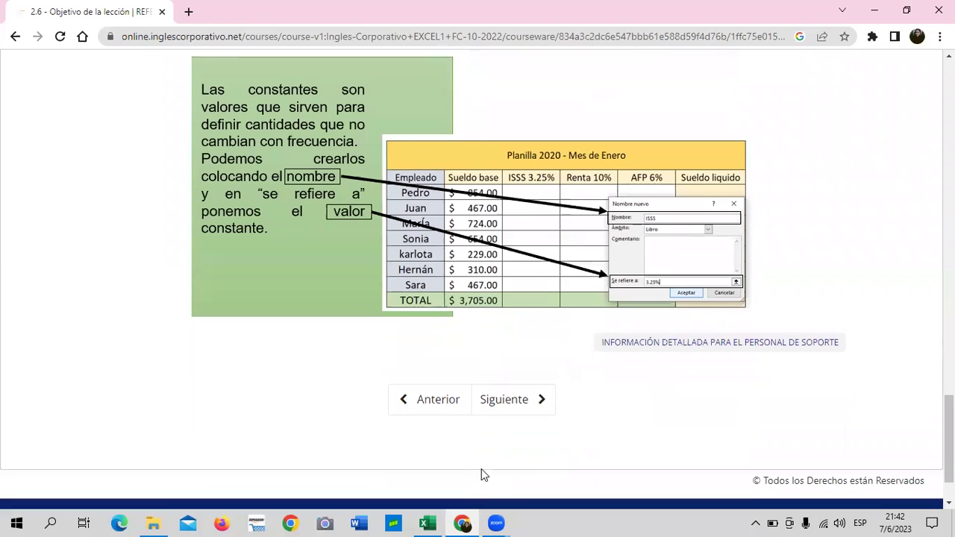
pyautogui.click(519, 407)
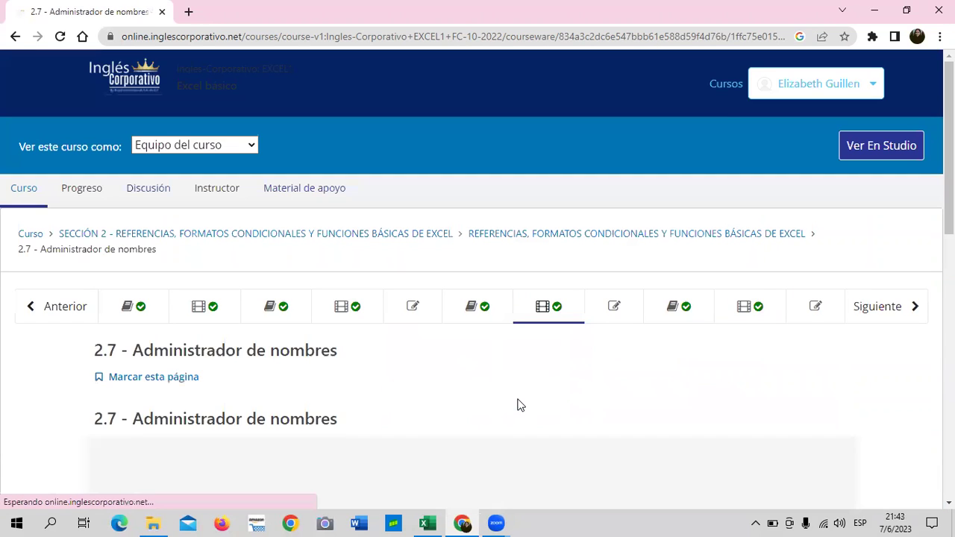
# Start the lesson's YouTube video and raise the playback volume
pyautogui.scroll(-3, 515, 393)
pyautogui.scroll(-4, 514, 393)
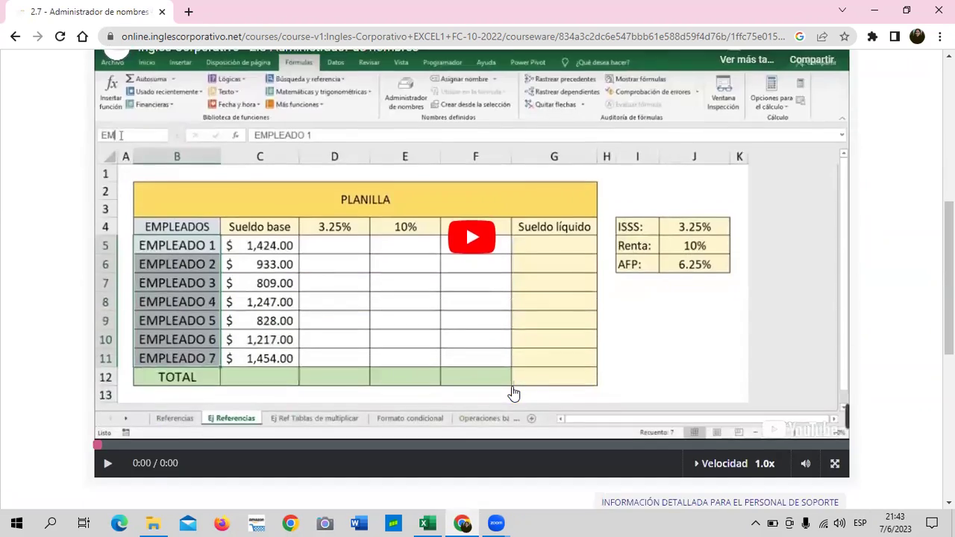
pyautogui.scroll(1, 513, 393)
pyautogui.scroll(1, 513, 393)
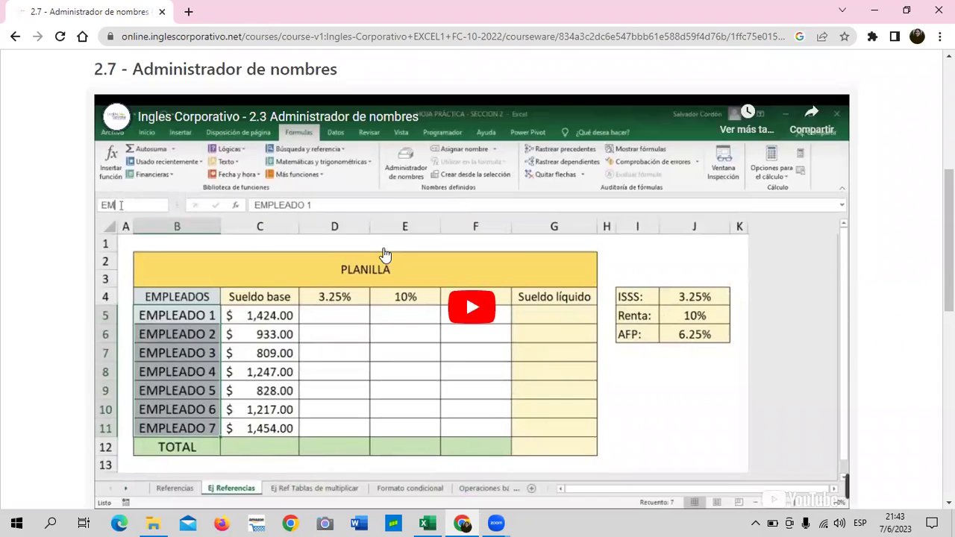
pyautogui.scroll(-1, 385, 253)
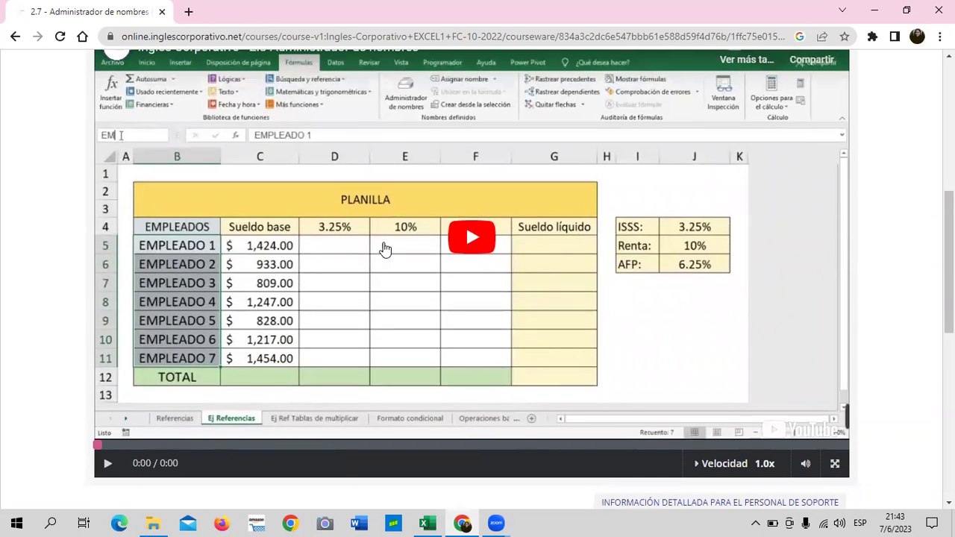
pyautogui.scroll(1, 384, 248)
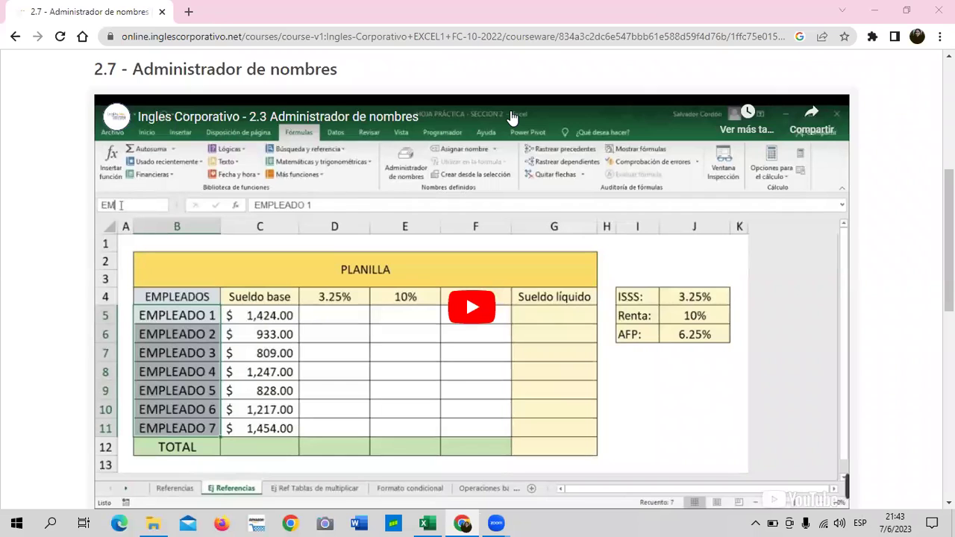
pyautogui.click(468, 313)
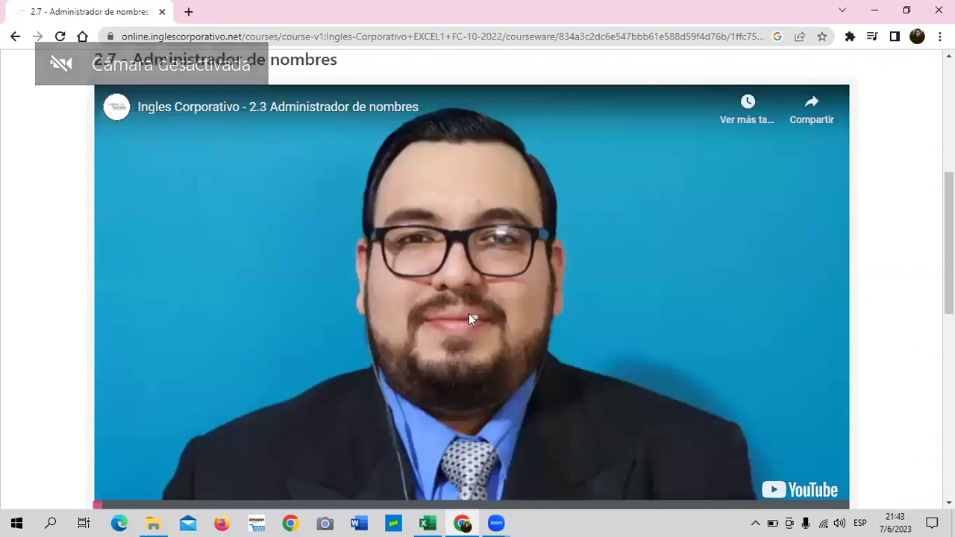
pyautogui.press('XF86AudioRaiseVolume')
pyautogui.press('XF86AudioRaiseVolume')
pyautogui.press('XF86AudioRaiseVolume')
pyautogui.press('XF86AudioRaiseVolume')
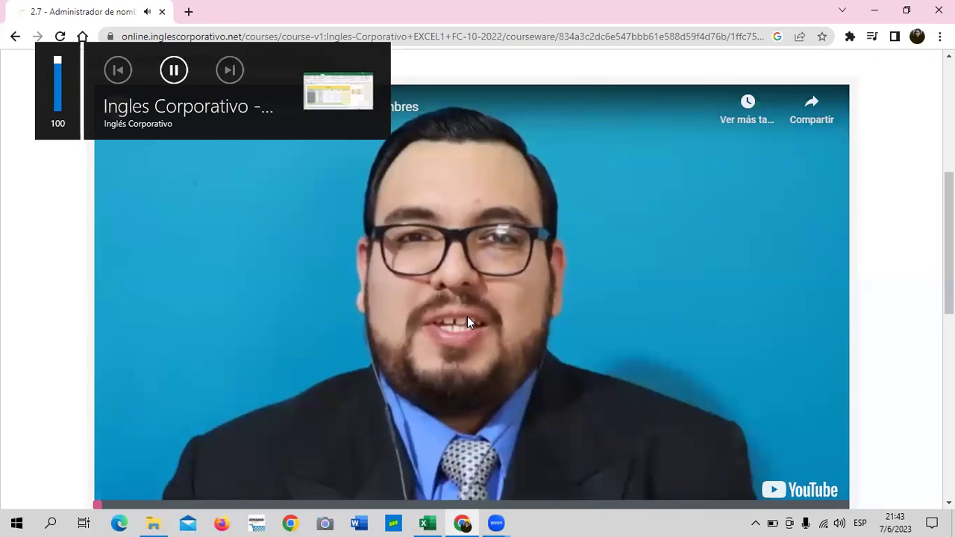
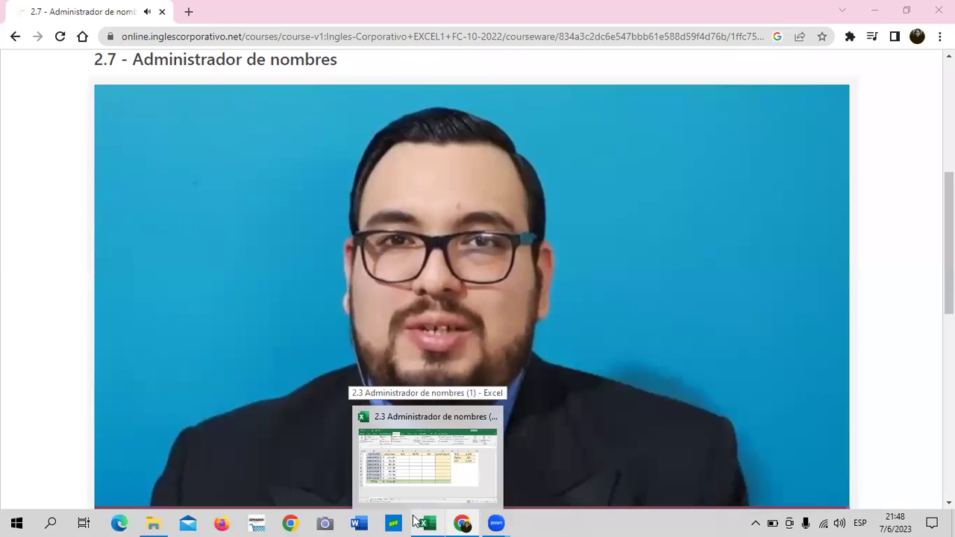
# Hide the course browser window and bring the Inglés Corporativo course page back into view
pyautogui.click(462, 523)
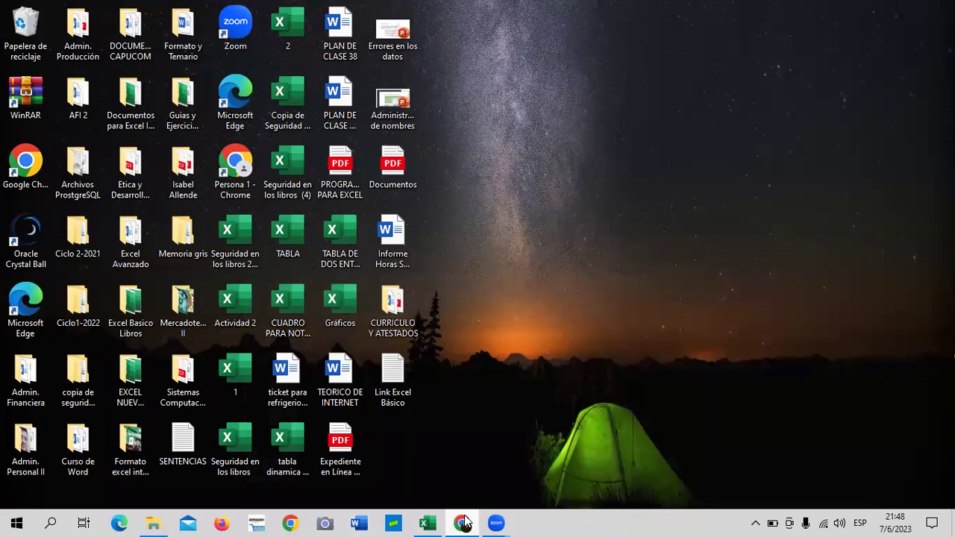
pyautogui.moveTo(463, 523)
pyautogui.click(528, 473)
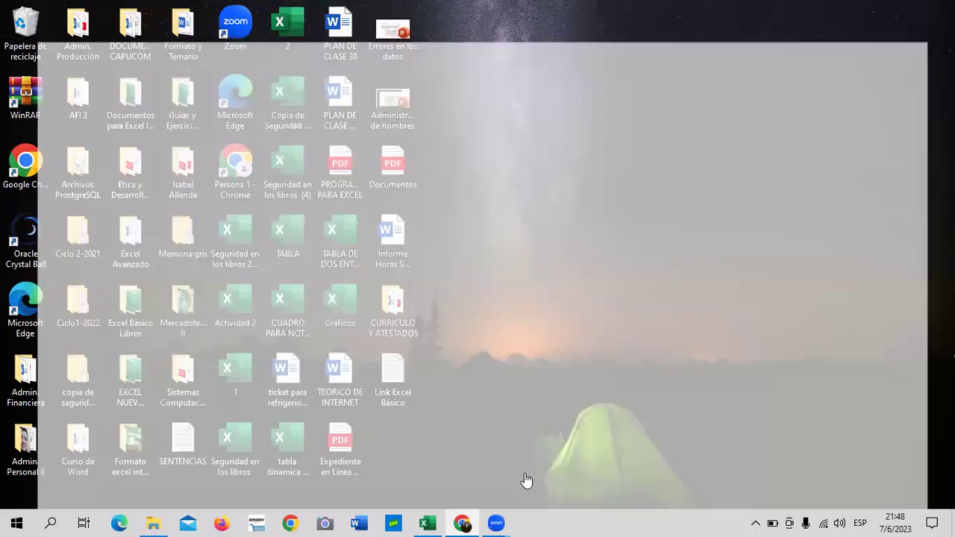
pyautogui.scroll(-2, 335, 456)
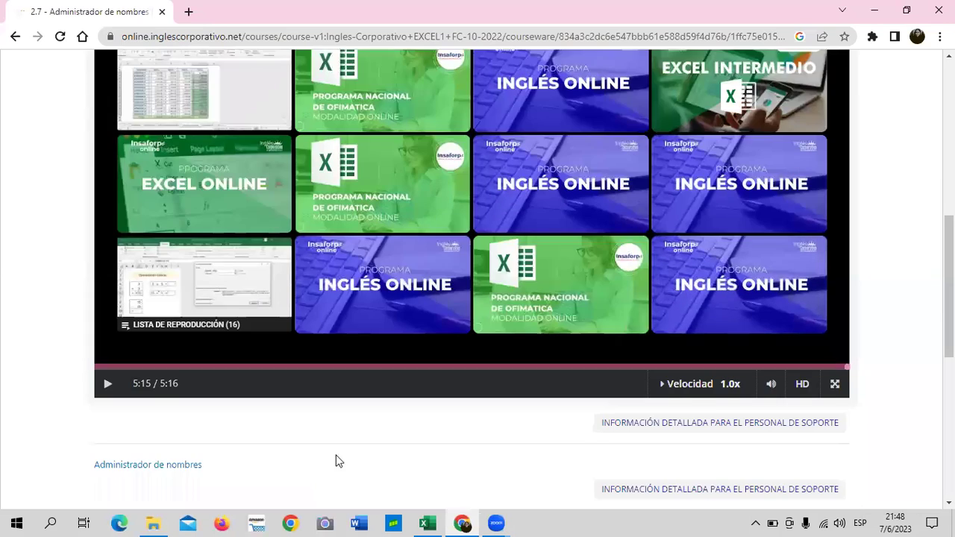
pyautogui.scroll(5, 373, 313)
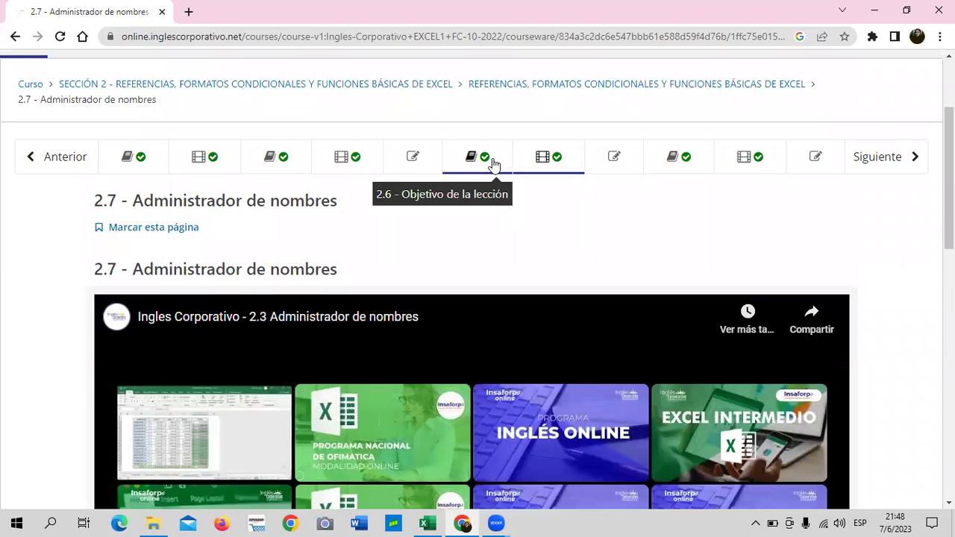
# Open the 2.6 lesson objective page and scroll to the 'Creación de una constante' section
pyautogui.click(492, 167)
pyautogui.scroll(-4, 494, 395)
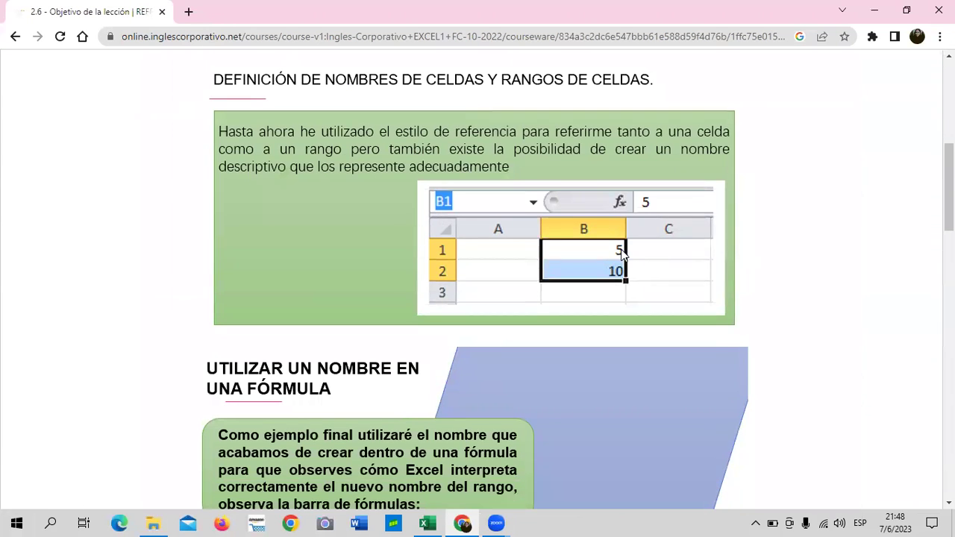
pyautogui.scroll(-3, 440, 276)
pyautogui.scroll(-5, 455, 307)
pyautogui.scroll(-3, 451, 303)
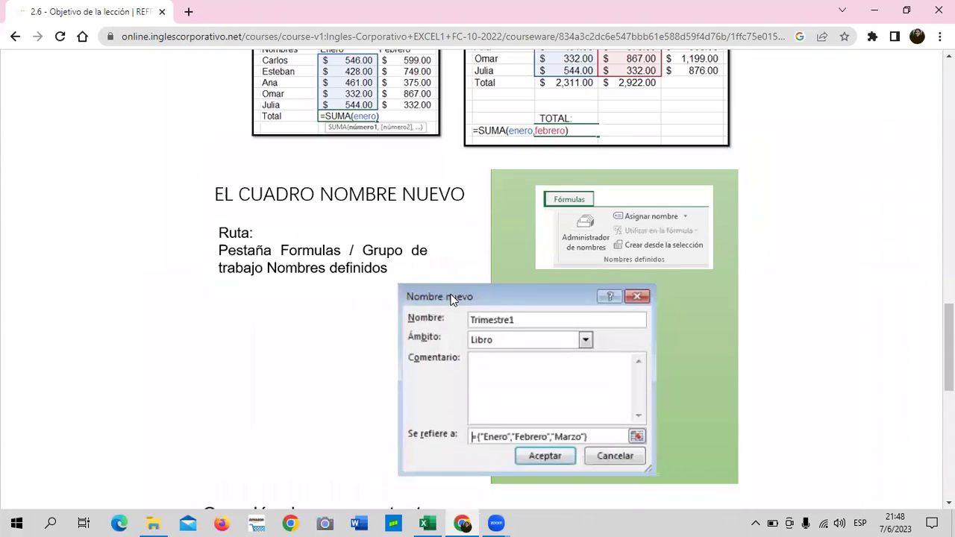
pyautogui.scroll(-3, 449, 293)
pyautogui.scroll(-2, 450, 293)
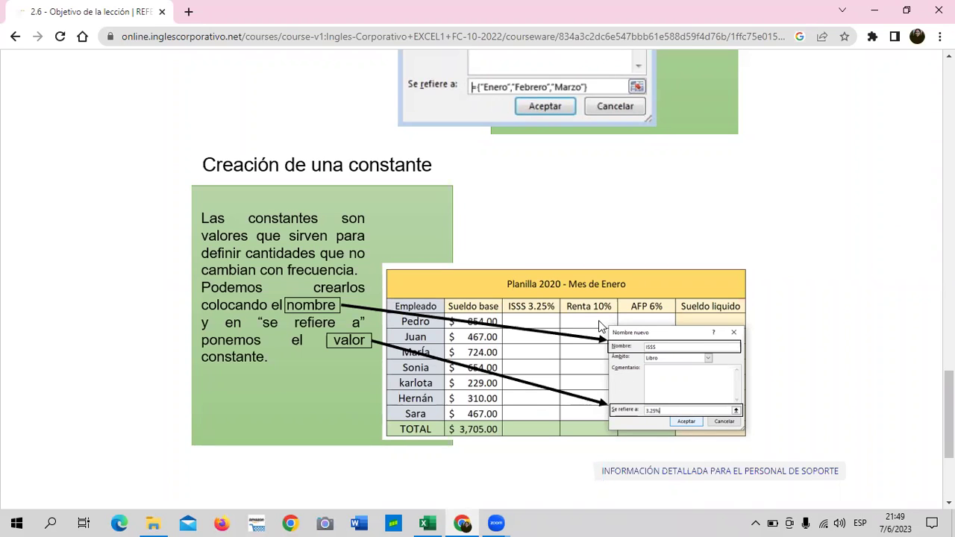
pyautogui.scroll(-1, 702, 279)
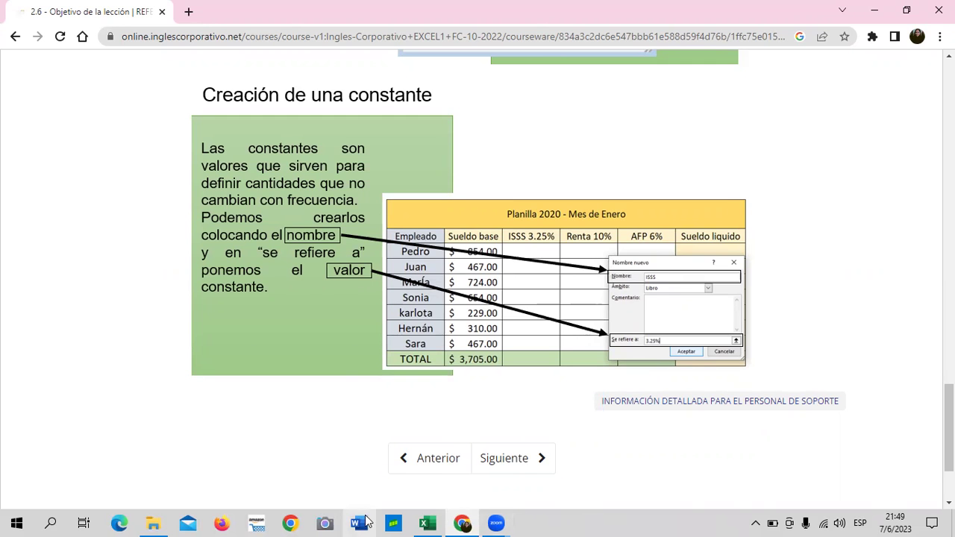
pyautogui.moveTo(426, 523)
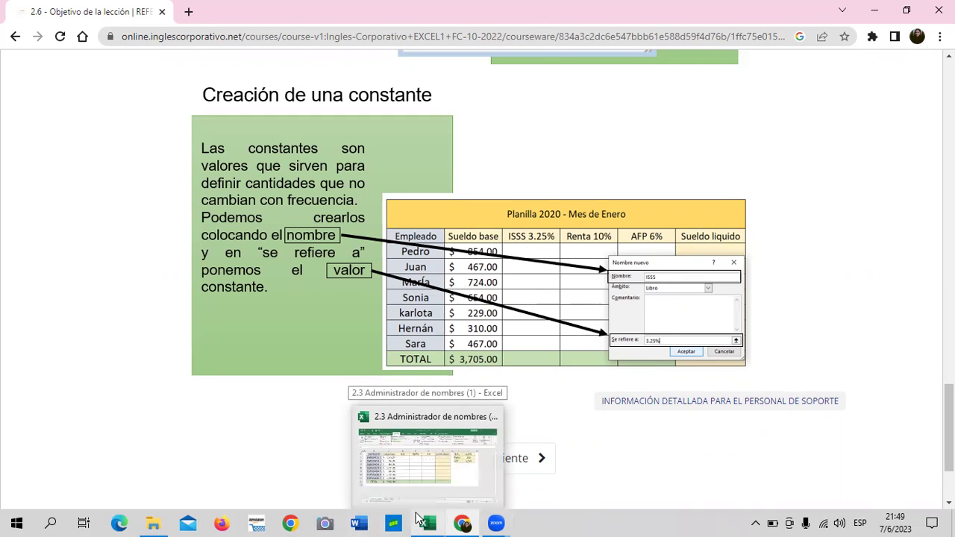
# Return to the PLANILLA sheet showing base salaries and rates ISSS 3.25%, Renta 10%, AFP 6.25%
pyautogui.click(406, 465)
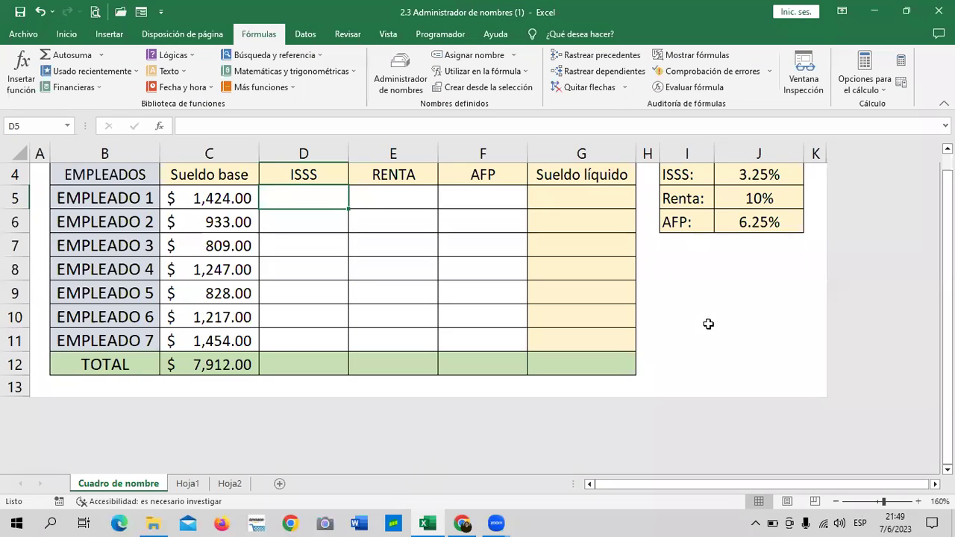
pyautogui.click(705, 327)
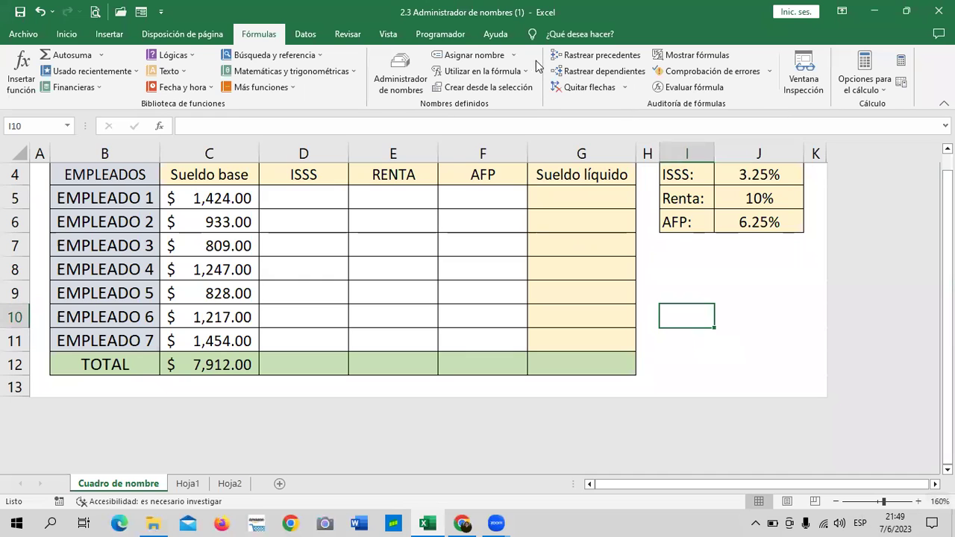
pyautogui.scroll(1, 512, 280)
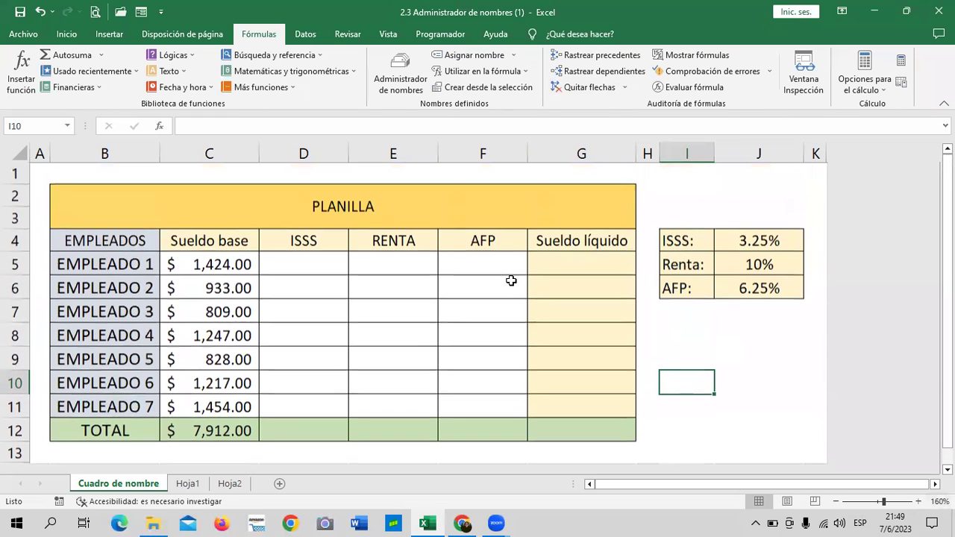
pyautogui.scroll(-2, 509, 281)
pyautogui.scroll(2, 509, 281)
pyautogui.scroll(-1, 506, 281)
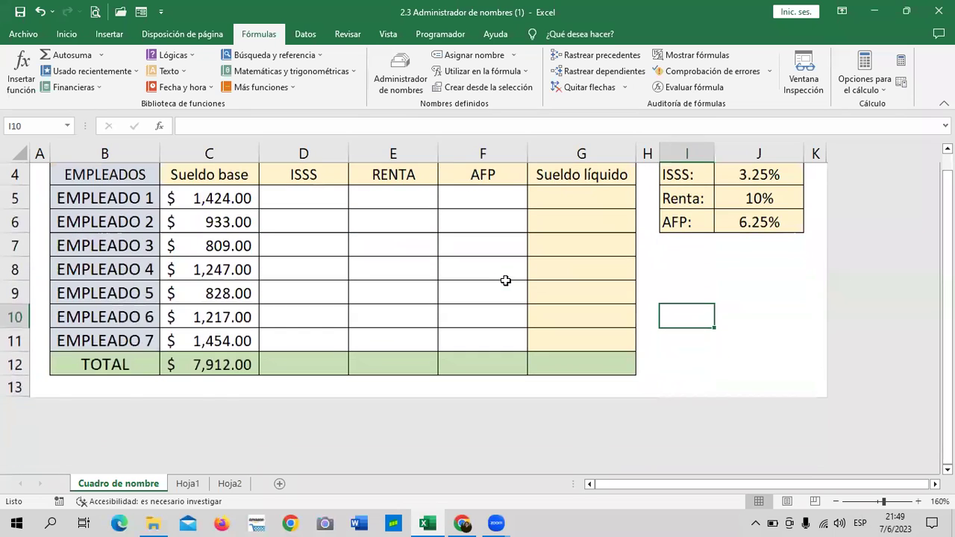
pyautogui.scroll(1, 505, 280)
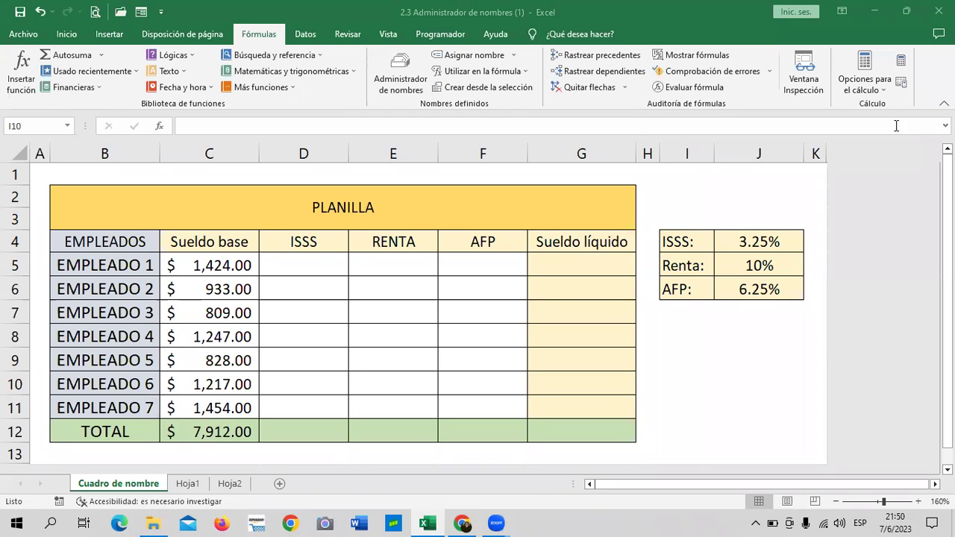
pyautogui.click(292, 261)
pyautogui.click(752, 352)
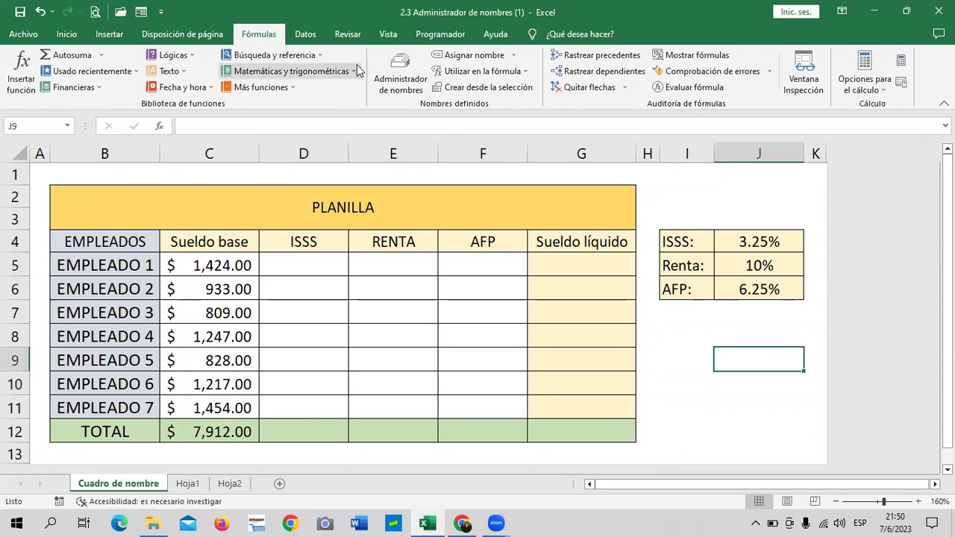
pyautogui.moveTo(301, 262); pyautogui.dragTo(326, 405)
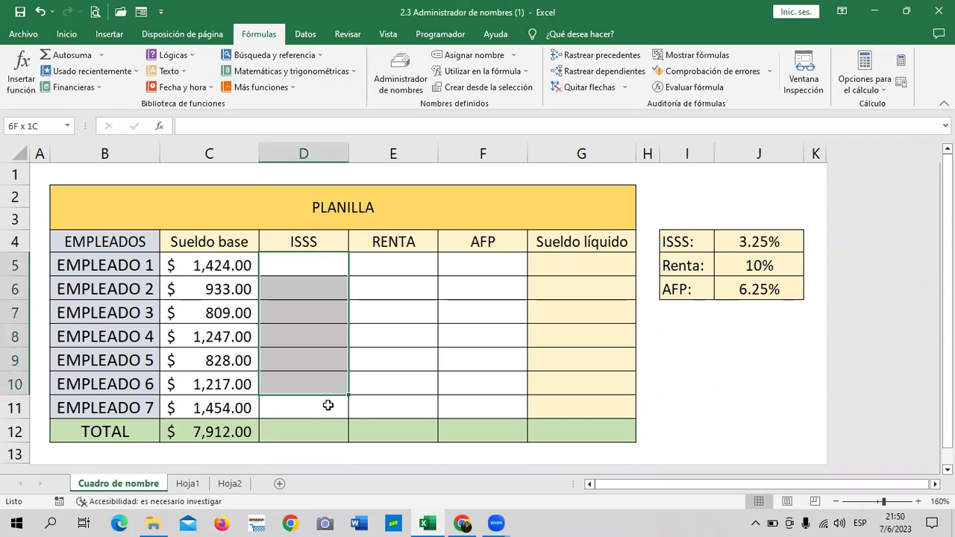
pyautogui.click(401, 78)
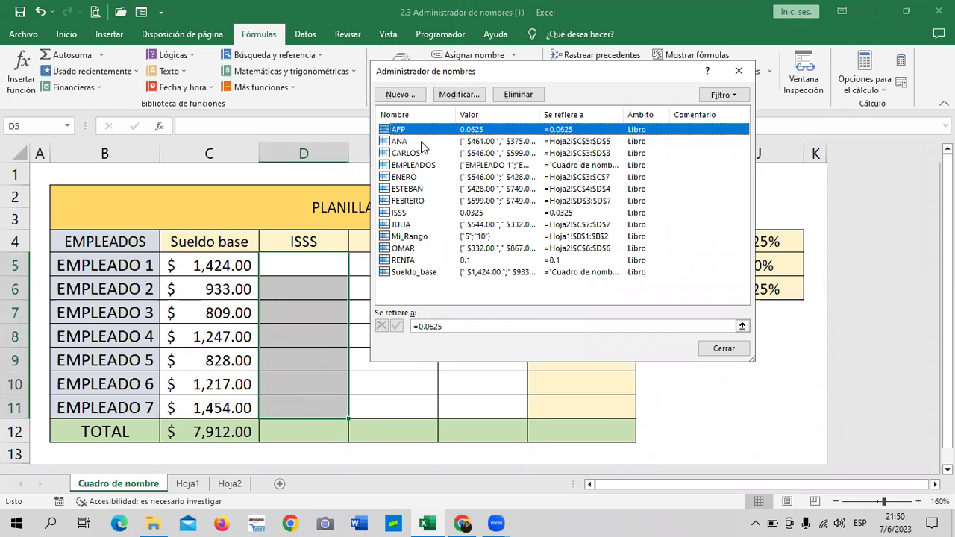
pyautogui.click(404, 213)
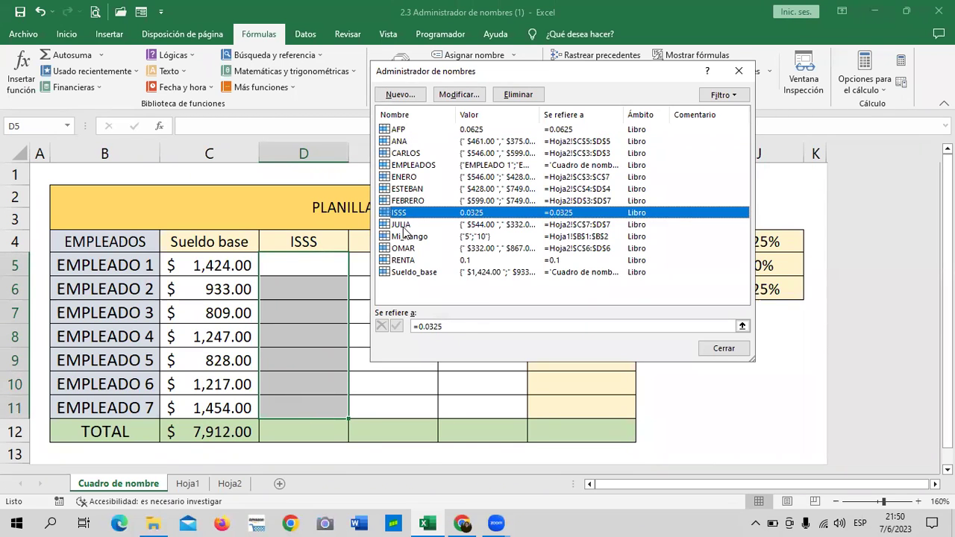
pyautogui.click(405, 225)
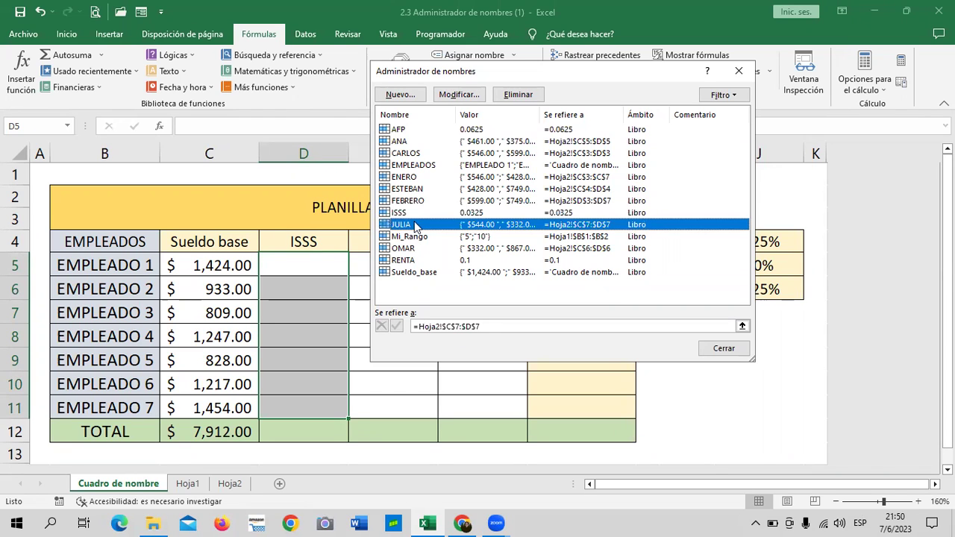
pyautogui.click(404, 213)
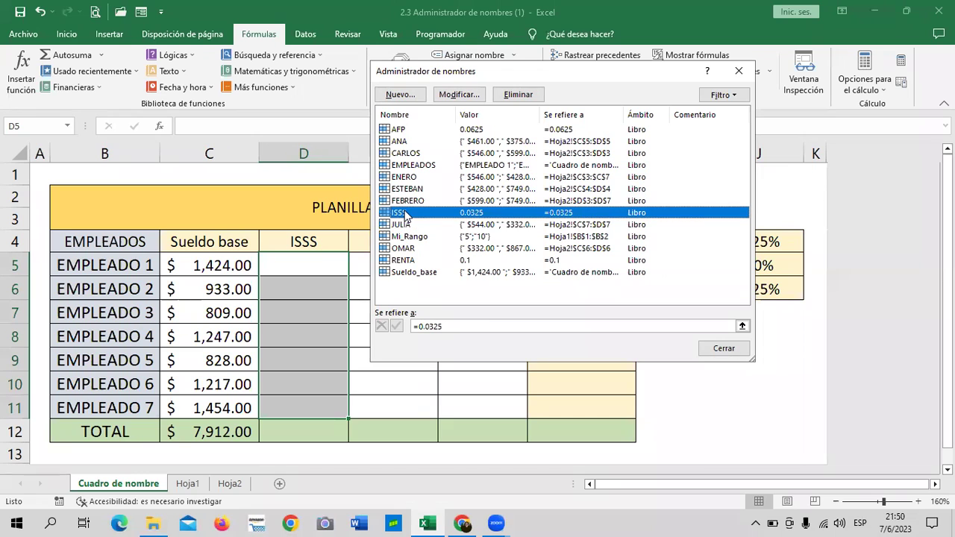
pyautogui.click(737, 71)
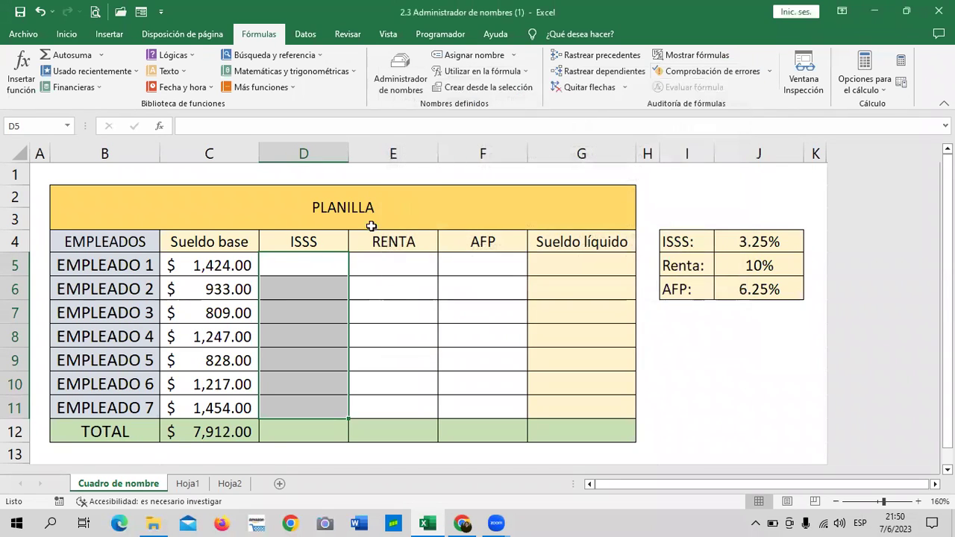
# Enter =C5*ISSS in D5 for Employee 1, then clear the formula from D5 again
pyautogui.write('=')
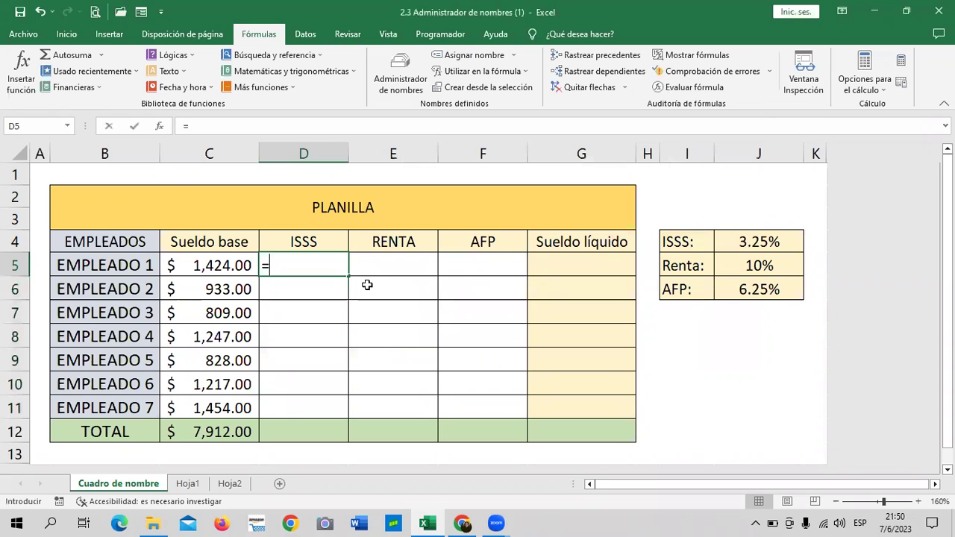
pyautogui.click(223, 264)
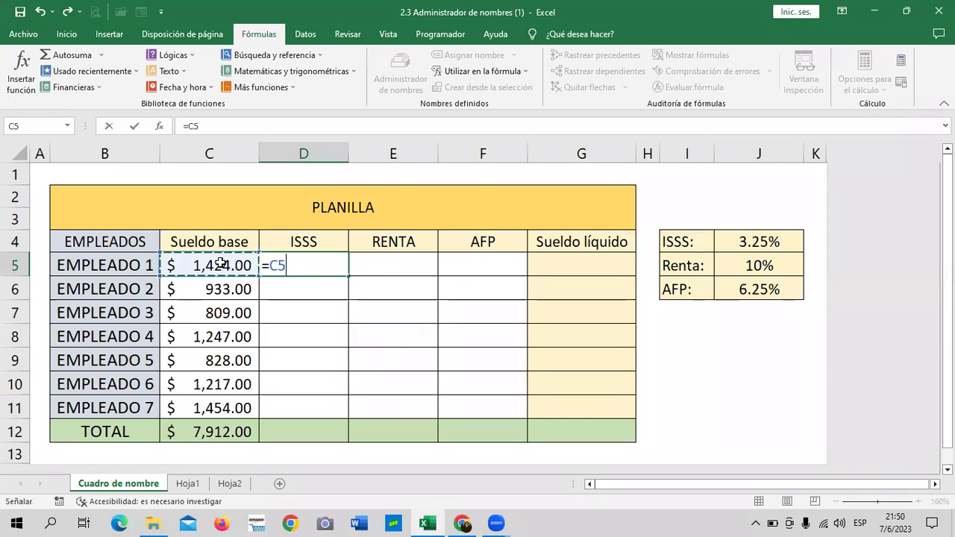
pyautogui.write('*')
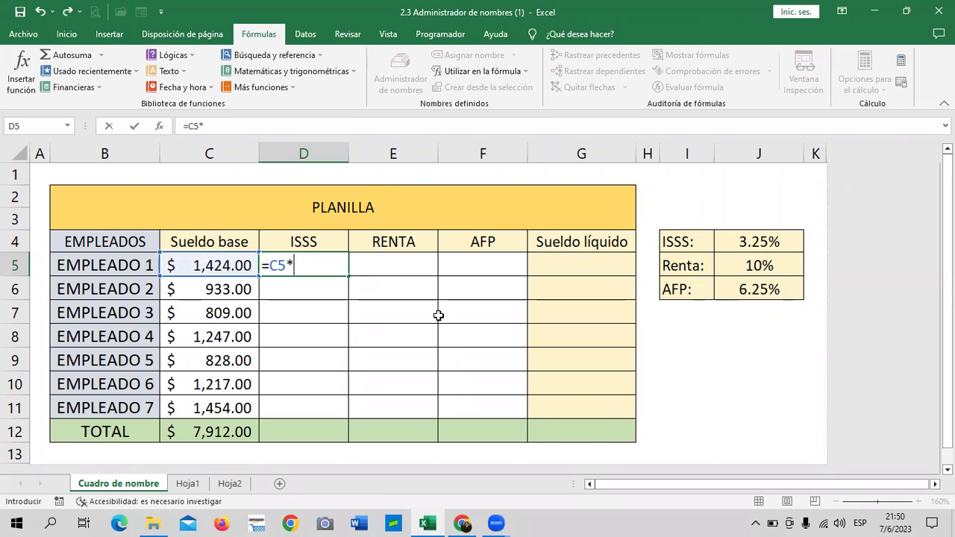
pyautogui.write('ISS')
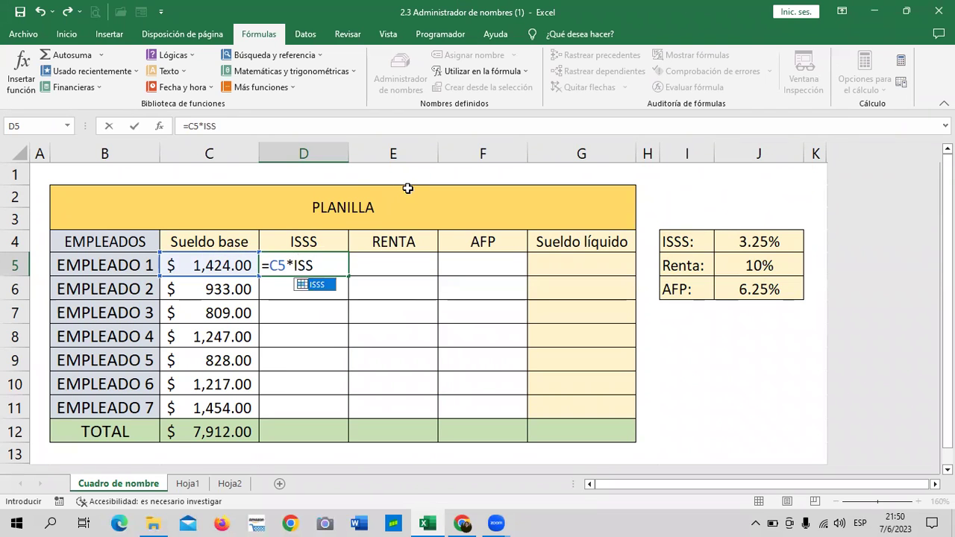
pyautogui.doubleClick(318, 286)
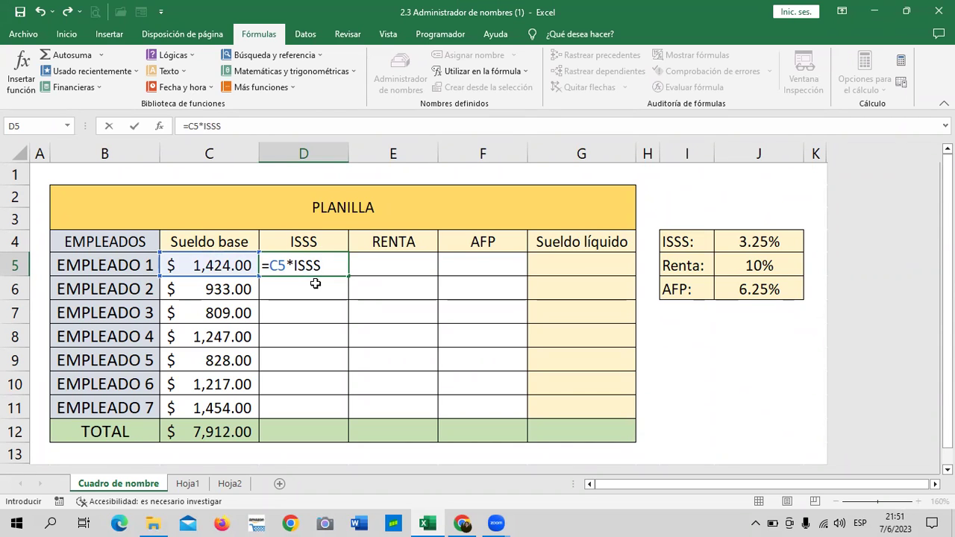
pyautogui.press('Return')
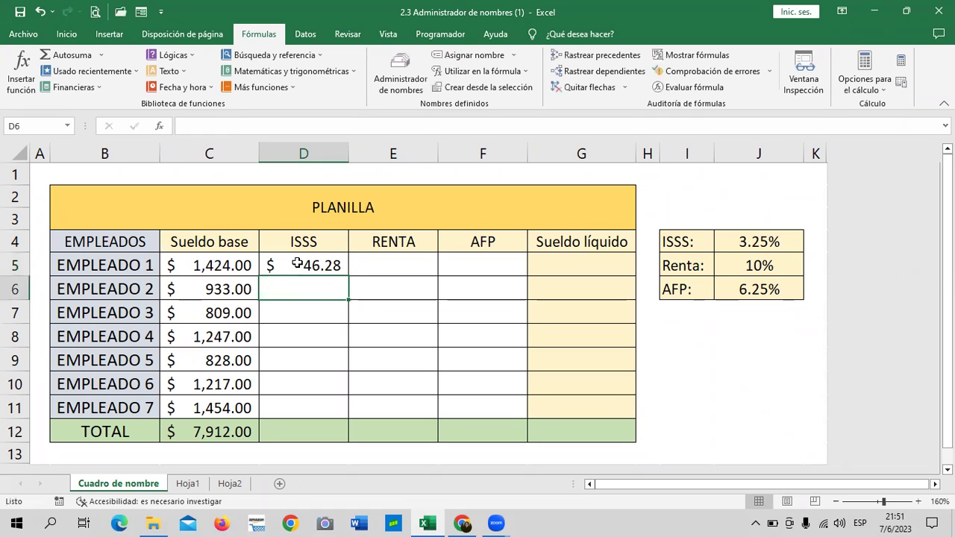
pyautogui.click(296, 263)
pyautogui.press('Delete')
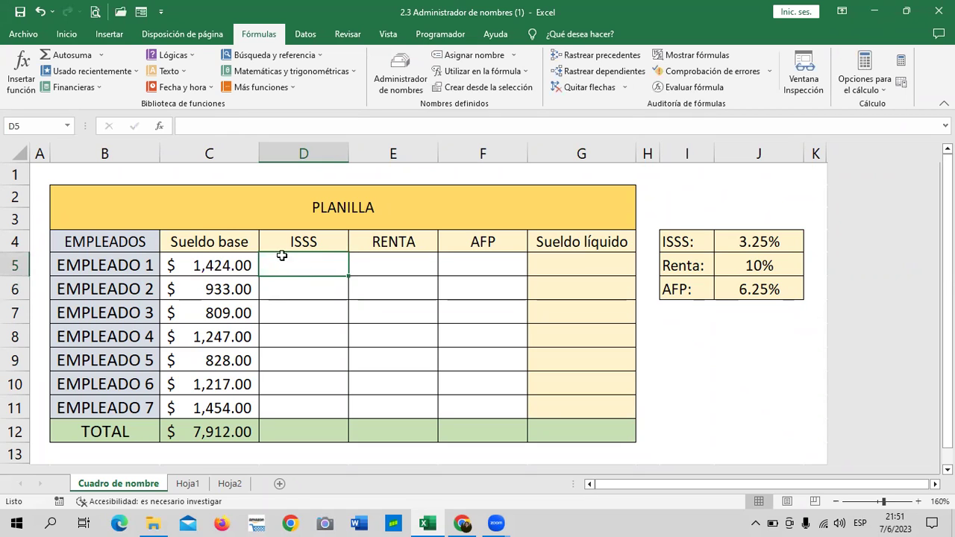
# In Name Manager, delete the ISSS, RENTA and AFP defined names, confirming each deletion
pyautogui.click(383, 262)
pyautogui.click(470, 263)
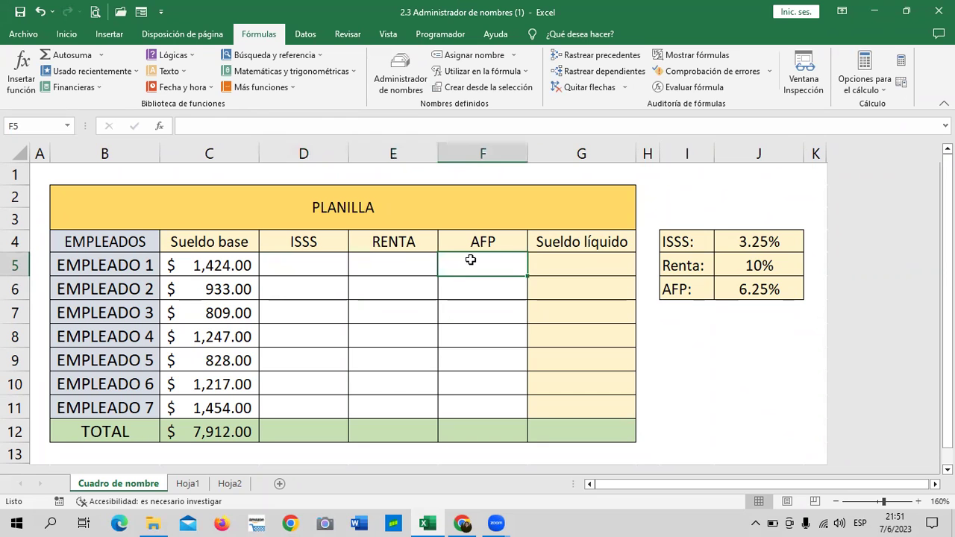
pyautogui.click(393, 71)
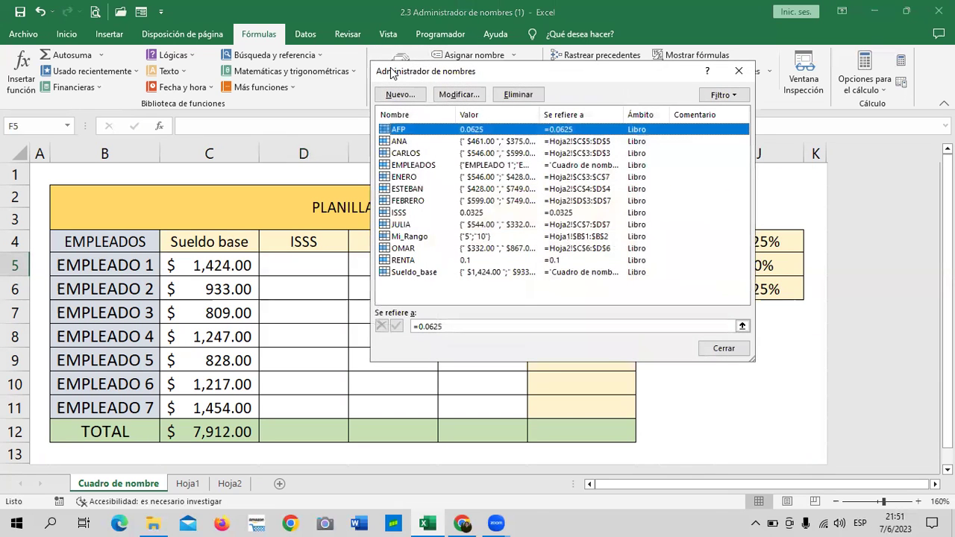
pyautogui.click(399, 214)
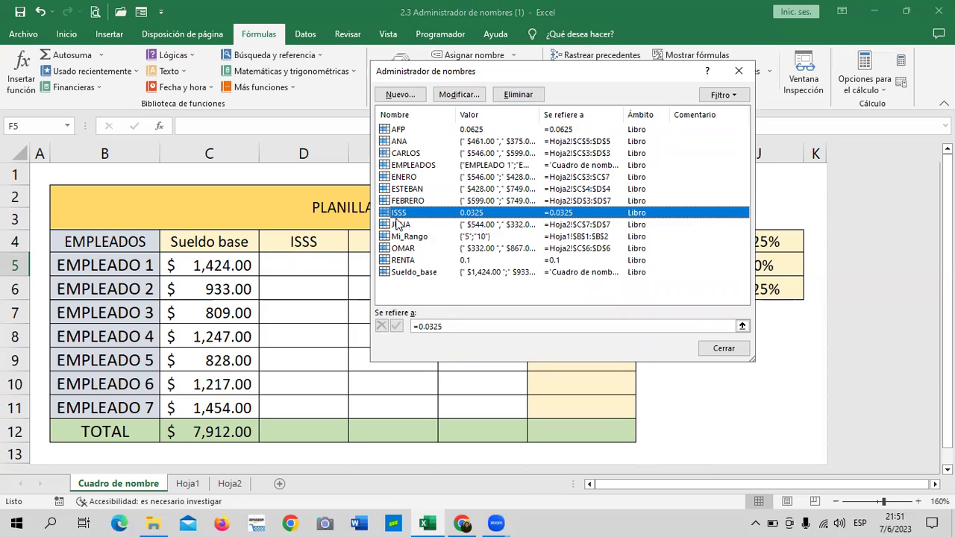
pyautogui.click(520, 97)
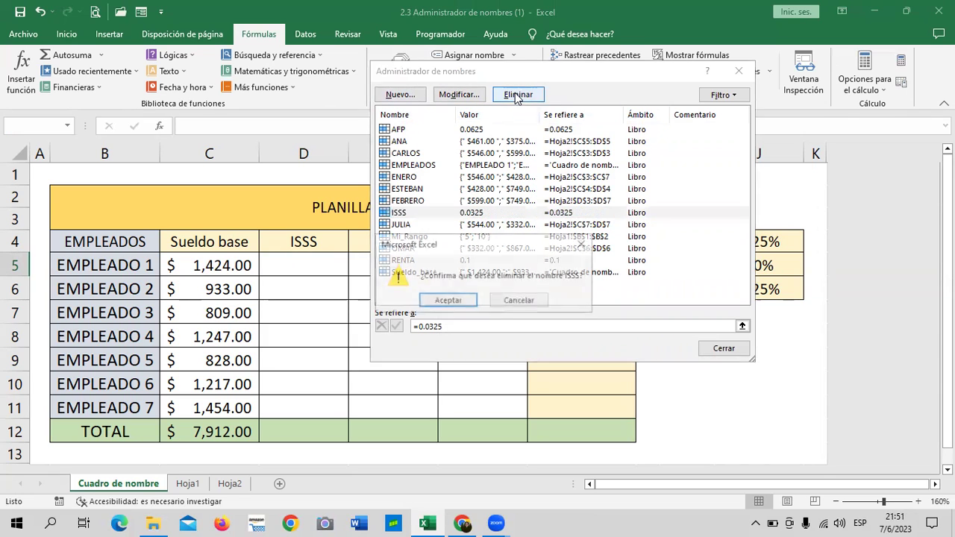
pyautogui.click(456, 297)
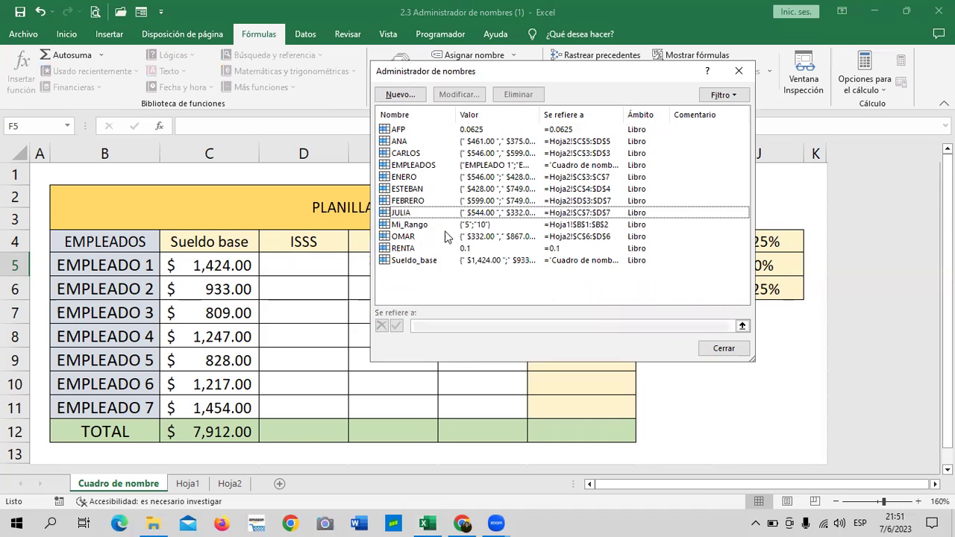
pyautogui.click(407, 249)
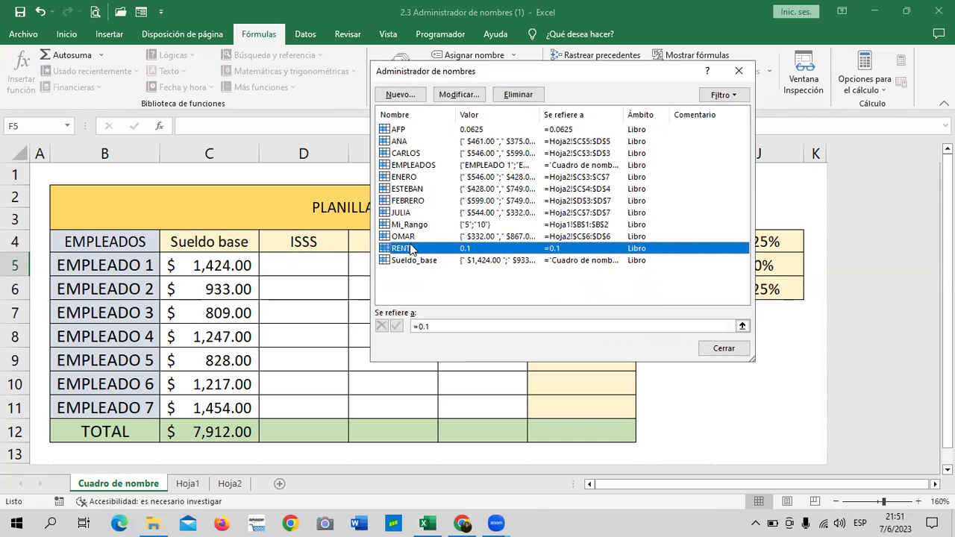
pyautogui.click(520, 96)
pyautogui.click(446, 301)
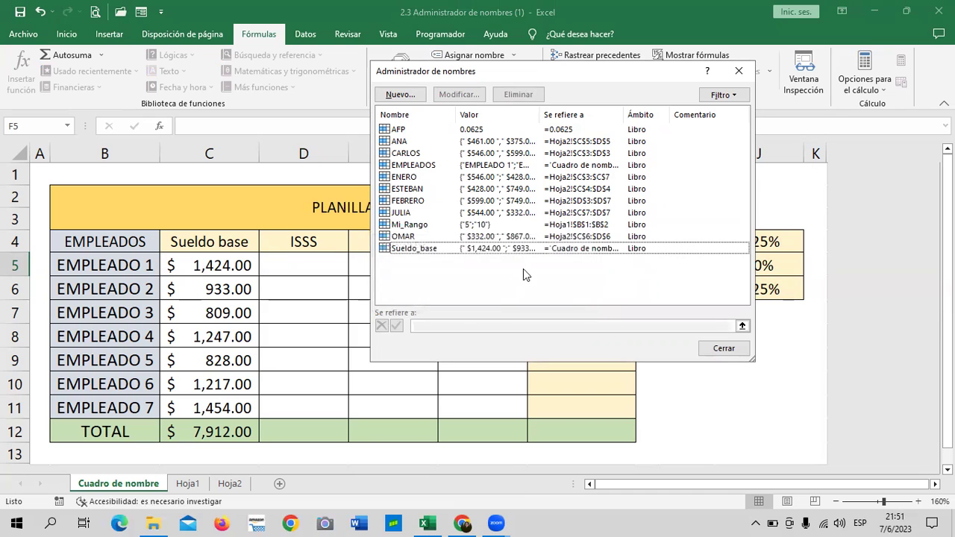
pyautogui.click(398, 130)
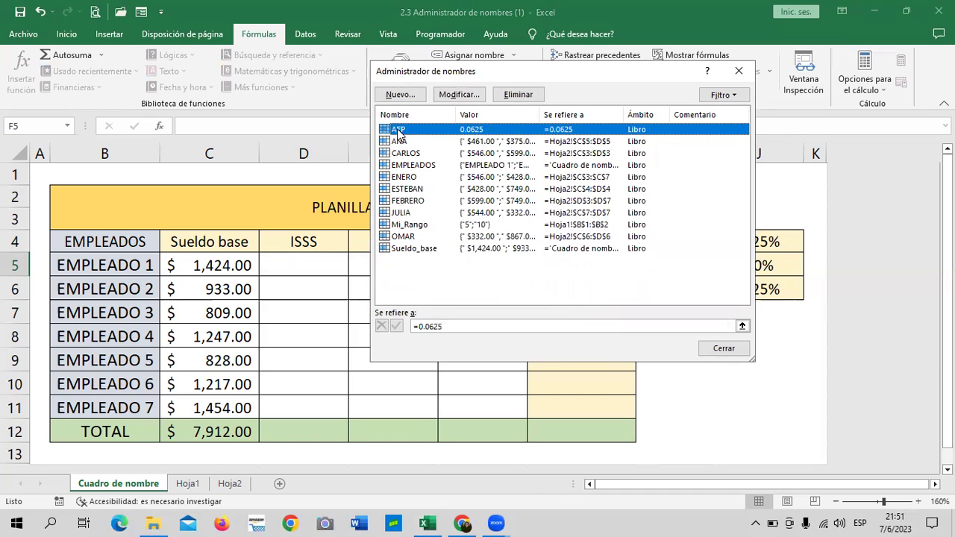
pyautogui.click(515, 95)
pyautogui.click(449, 300)
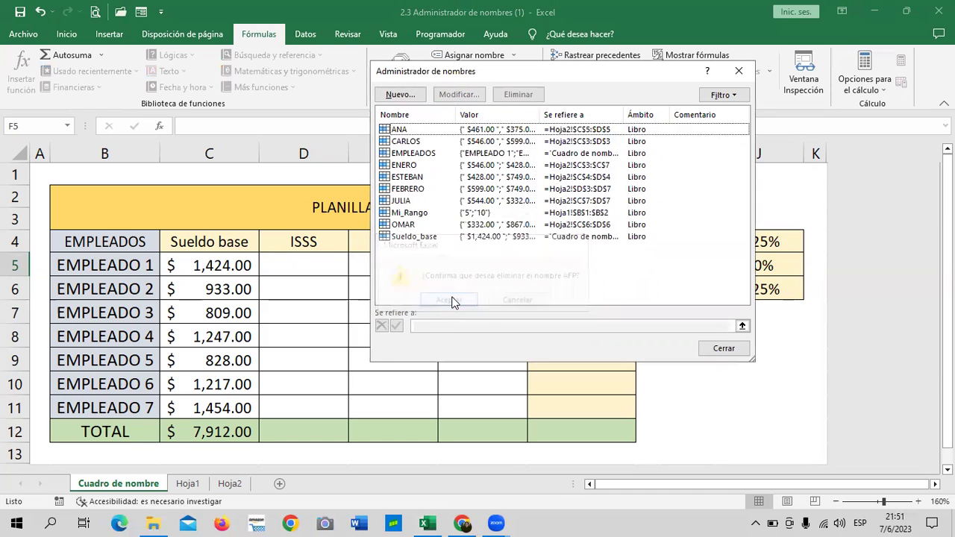
# Close Name Manager and reopen it from cell F5
pyautogui.click(739, 71)
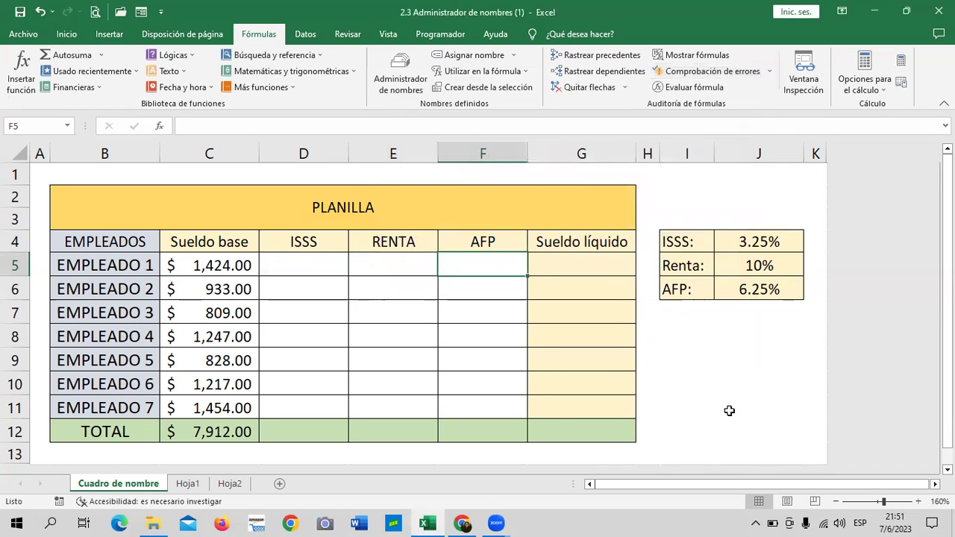
pyautogui.moveTo(727, 385); pyautogui.dragTo(713, 403)
pyautogui.click(709, 336)
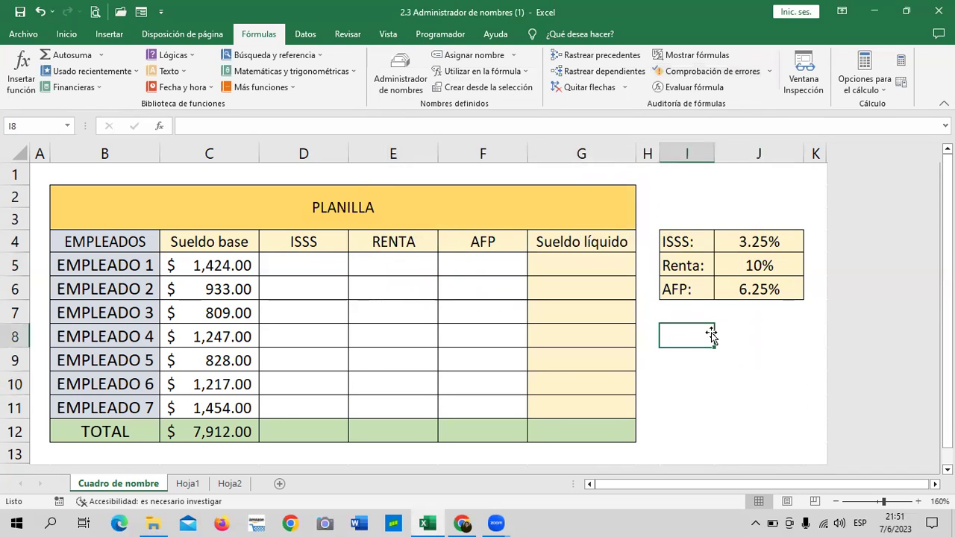
pyautogui.click(763, 319)
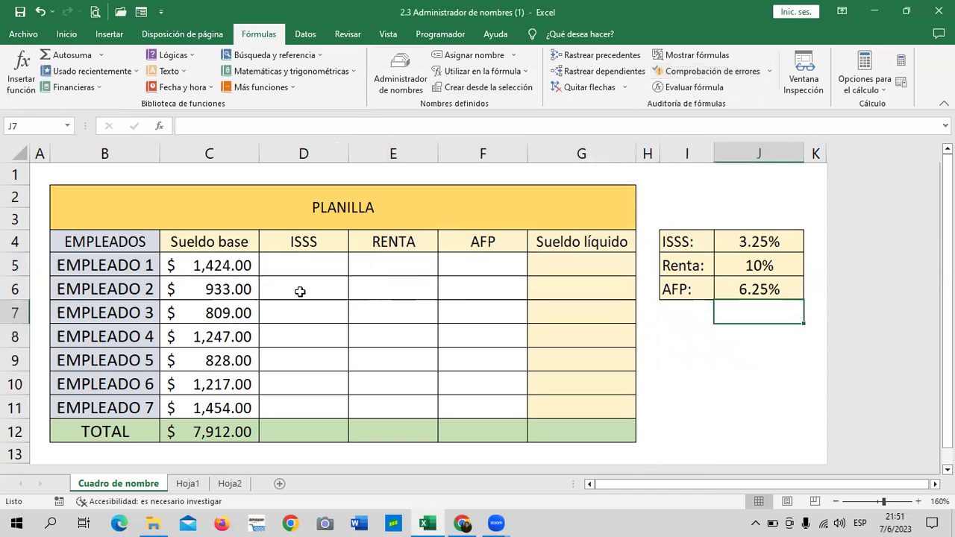
pyautogui.click(316, 257)
pyautogui.click(494, 263)
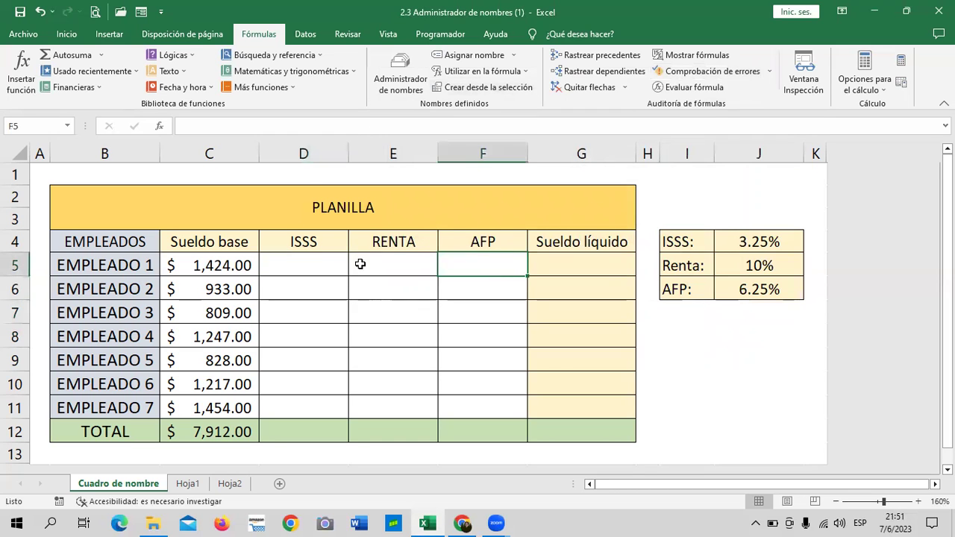
pyautogui.click(400, 79)
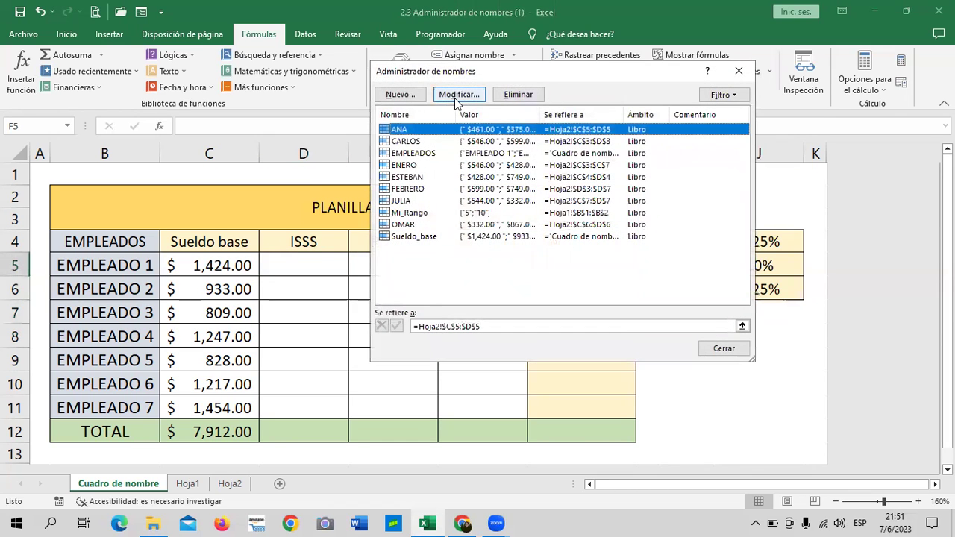
# Create a new name ISSS that refers to the constant 3.25% instead of a cell reference
pyautogui.click(407, 97)
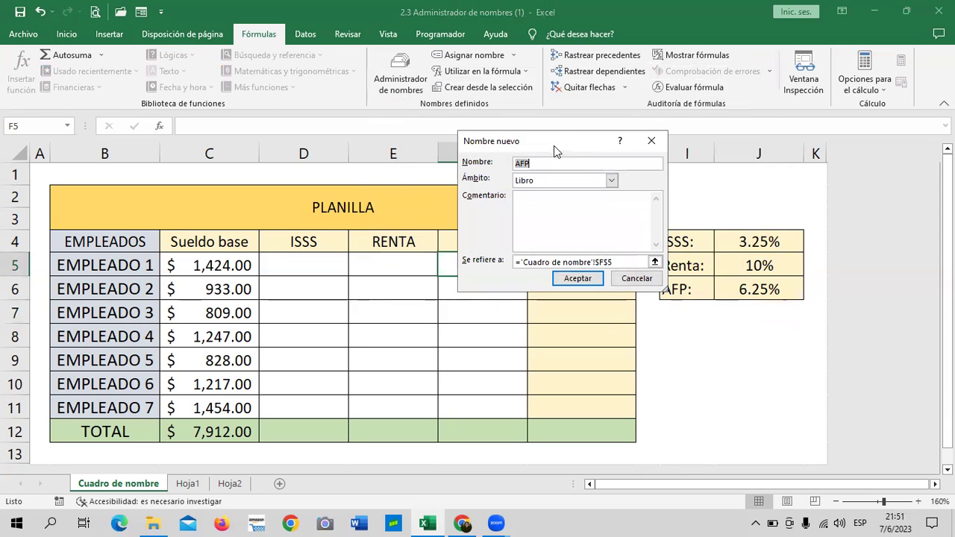
pyautogui.moveTo(554, 142); pyautogui.dragTo(502, 141)
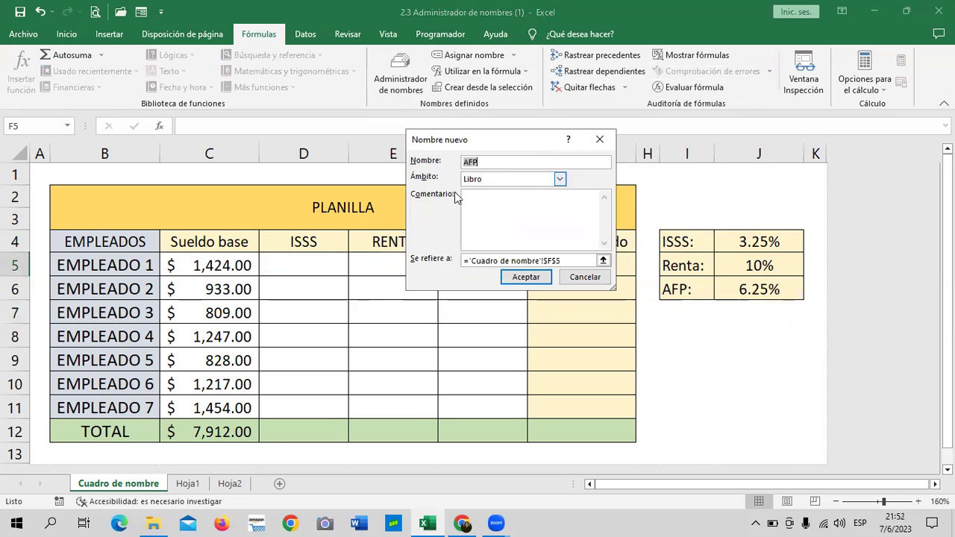
pyautogui.press('BackSpace')
pyautogui.write('I')
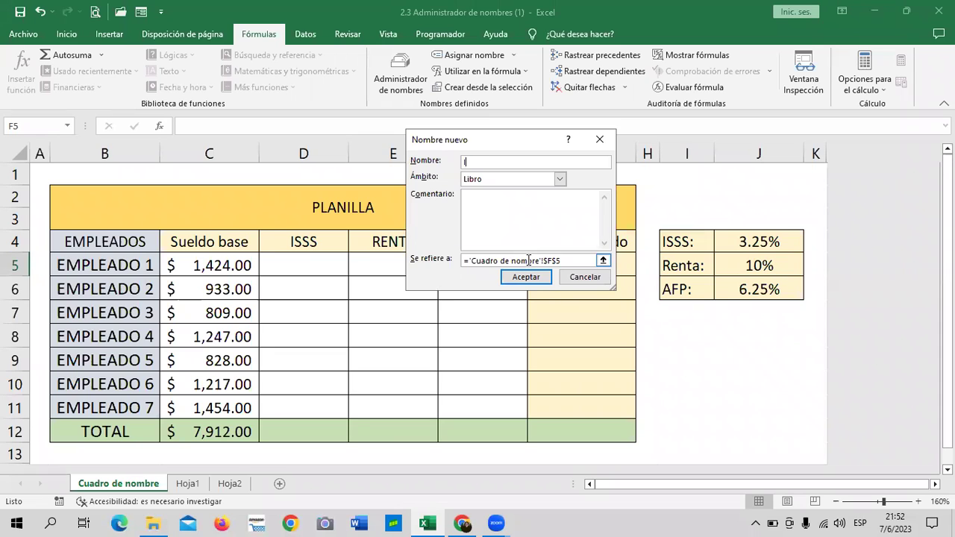
pyautogui.write('S')
pyautogui.write('S')
pyautogui.moveTo(556, 260); pyautogui.dragTo(464, 261)
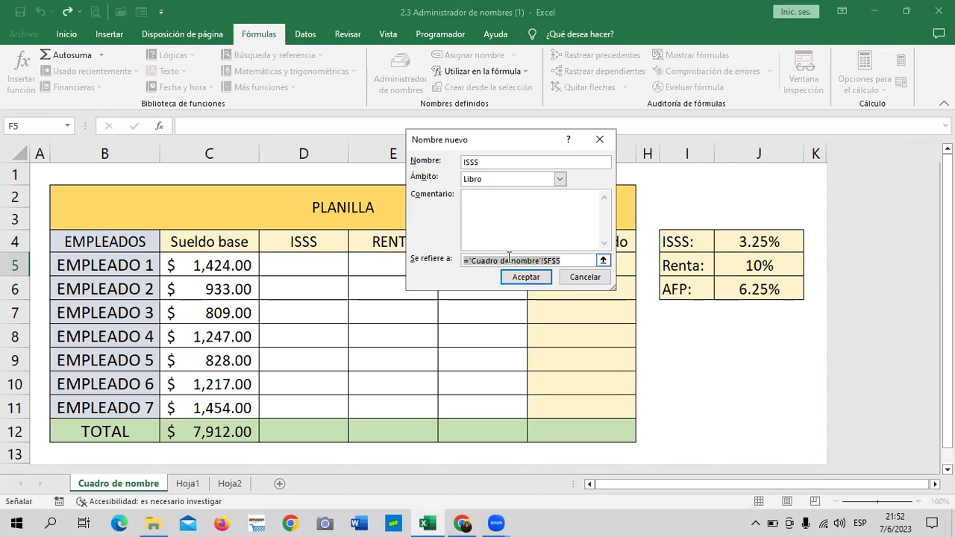
pyautogui.press('Delete')
pyautogui.write('3.')
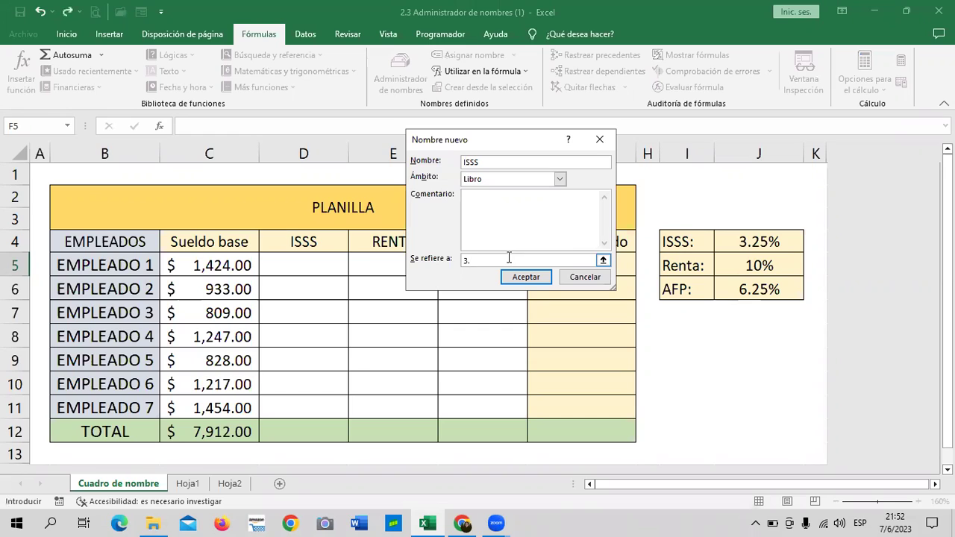
pyautogui.write('25%')
pyautogui.click(525, 277)
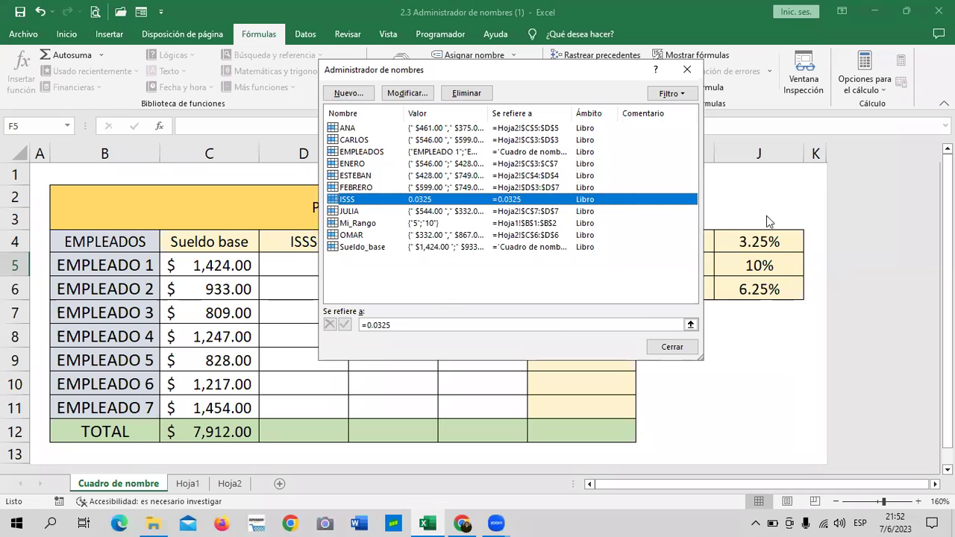
pyautogui.click(672, 348)
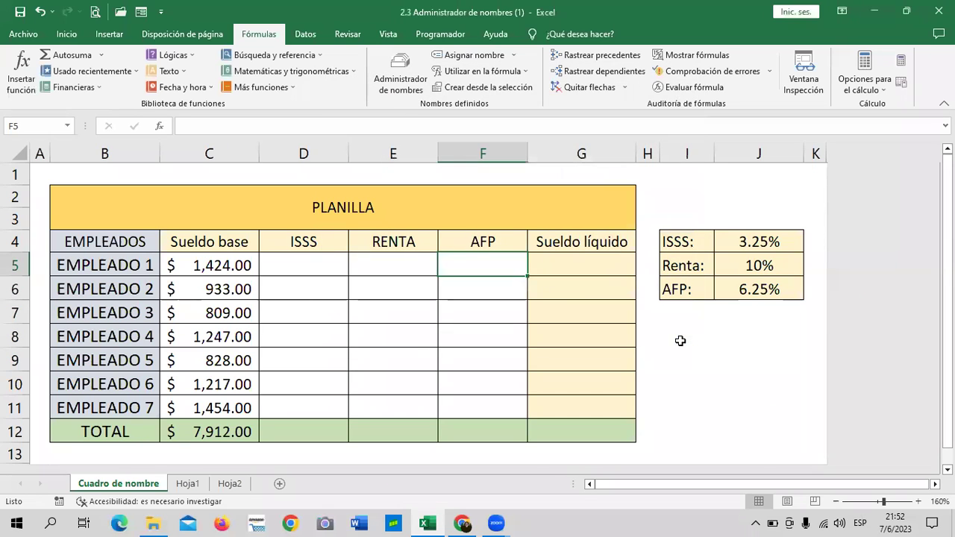
# Enter =C5*ISSS in D5 for Employee 1's ISSS deduction
pyautogui.click(740, 363)
pyautogui.click(304, 266)
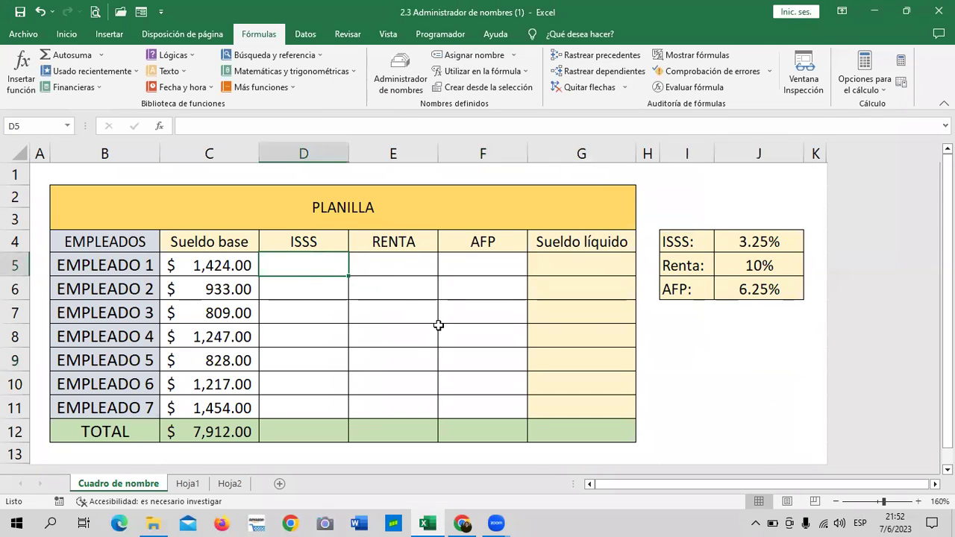
pyautogui.write('=')
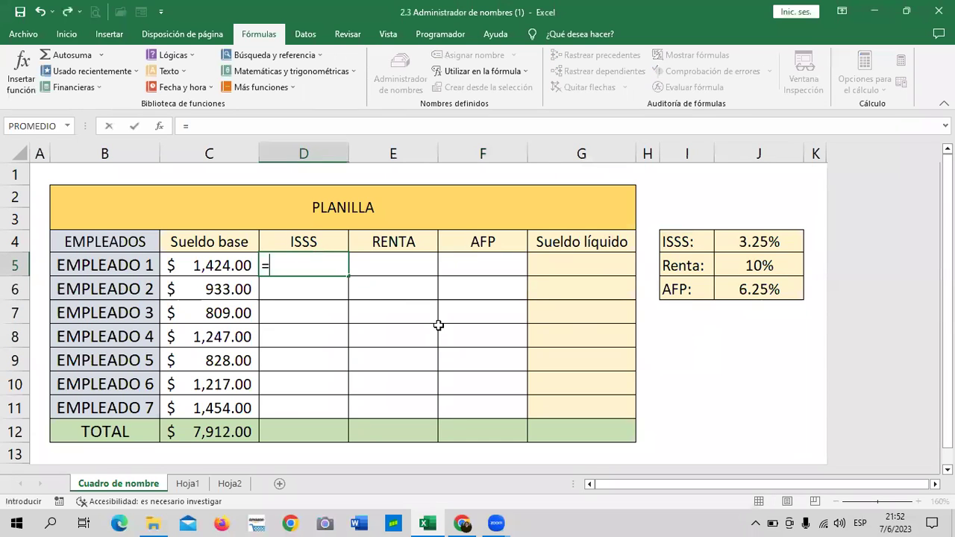
pyautogui.click(214, 266)
pyautogui.write('*')
pyautogui.write('ISS')
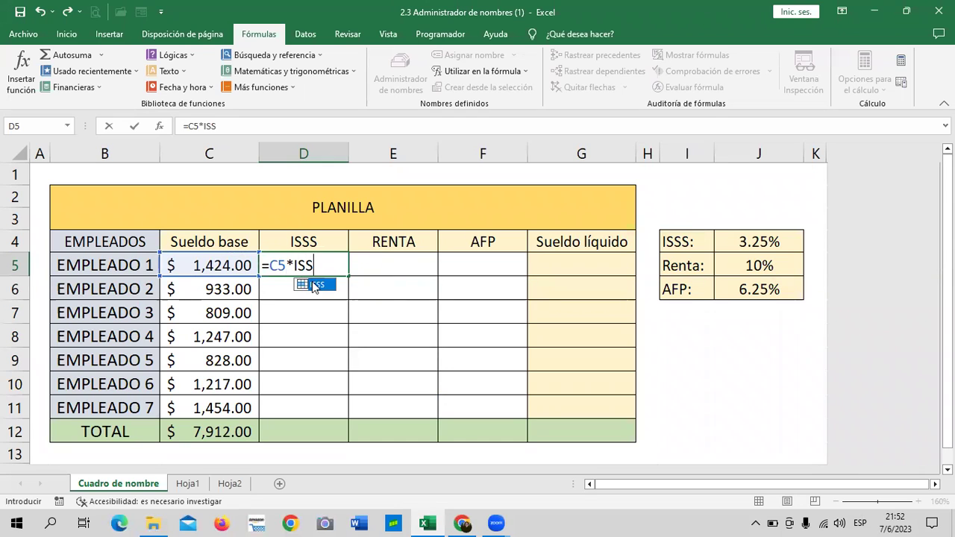
pyautogui.doubleClick(312, 284)
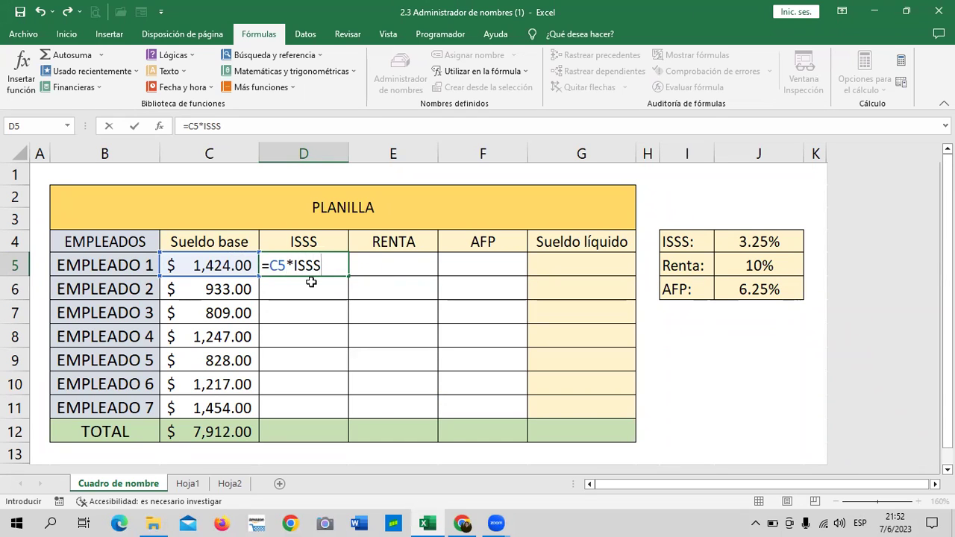
pyautogui.press('Return')
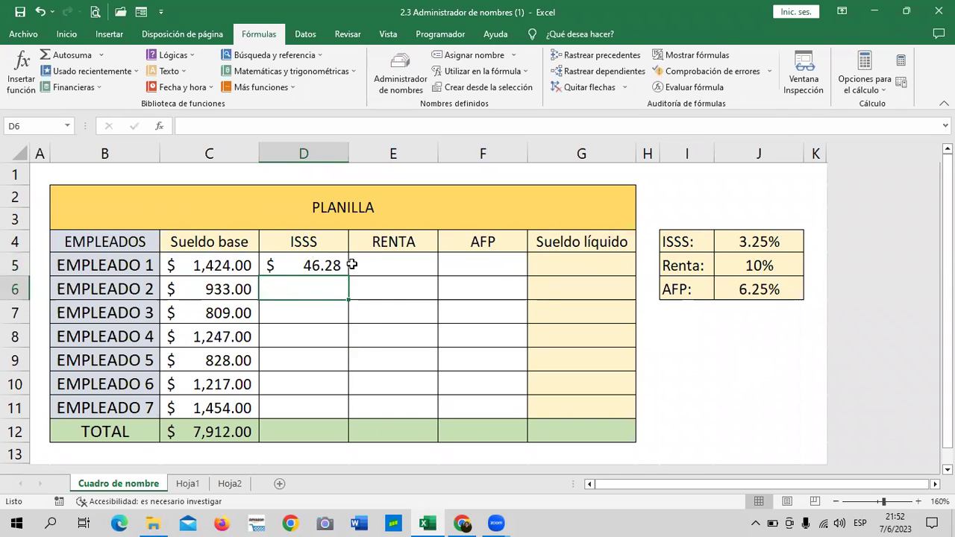
# Fill the ISSS formula down to D11 and verify Empleado 7's formula gives $47.26
pyautogui.click(322, 264)
pyautogui.moveTo(348, 277); pyautogui.dragTo(352, 416)
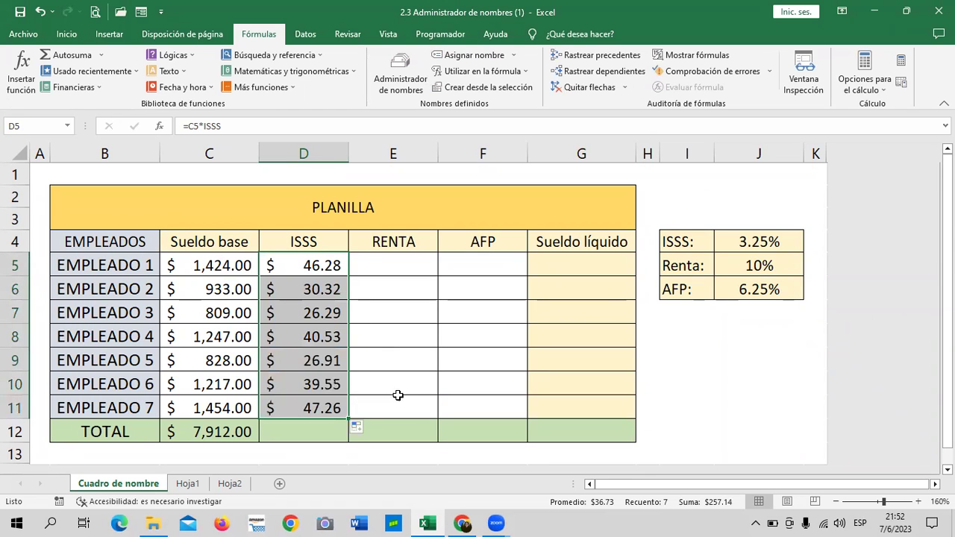
pyautogui.click(321, 403)
pyautogui.click(367, 125)
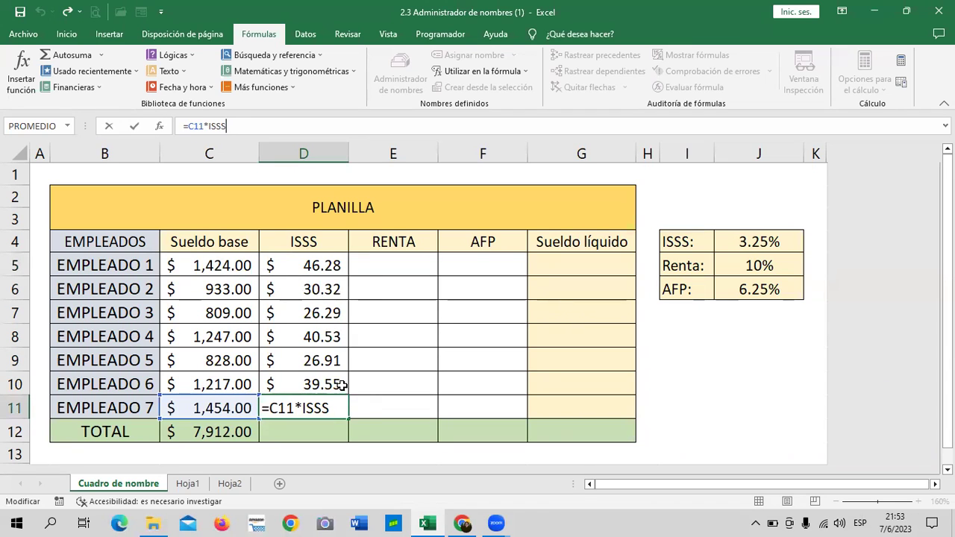
pyautogui.press('Return')
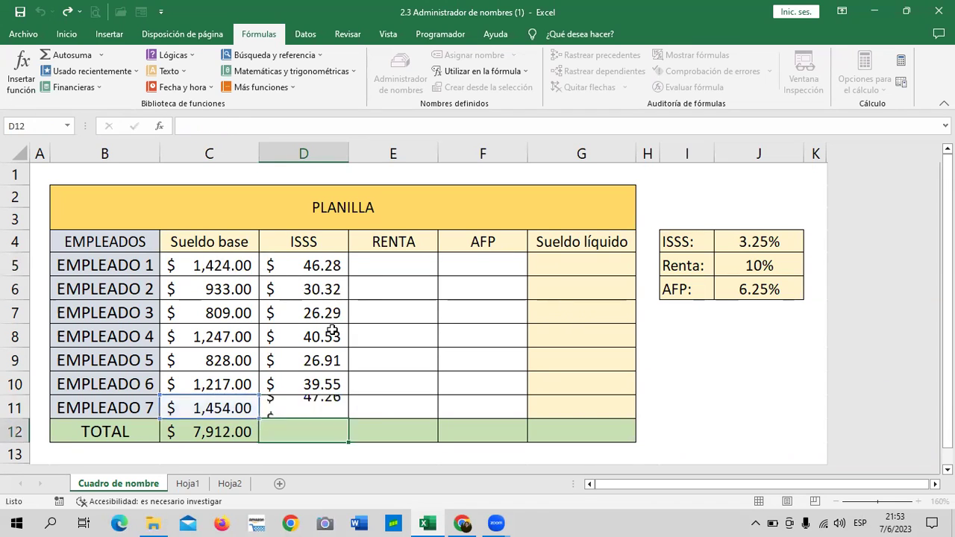
pyautogui.click(408, 258)
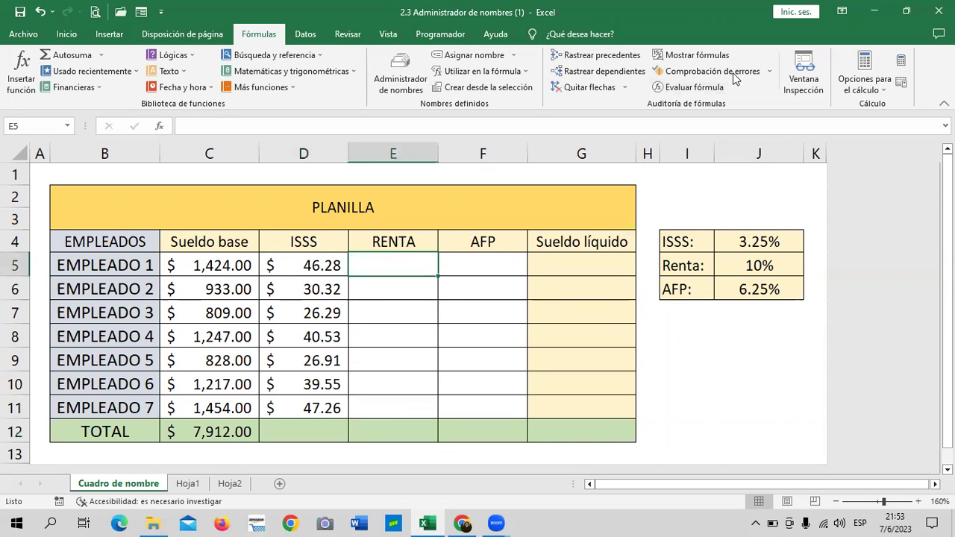
# Add a new name RENTA in Name Manager referring to the constant 10%
pyautogui.click(399, 80)
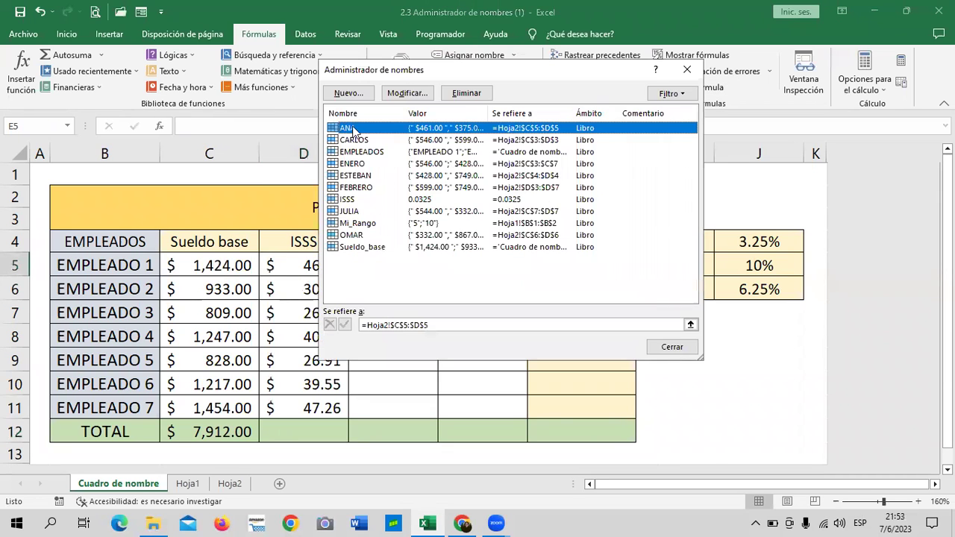
pyautogui.click(344, 98)
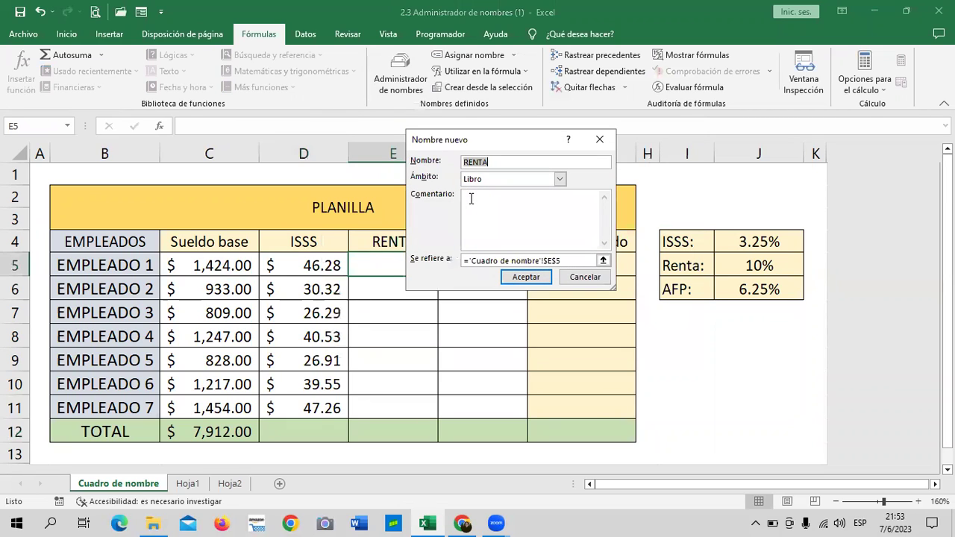
pyautogui.click(536, 161)
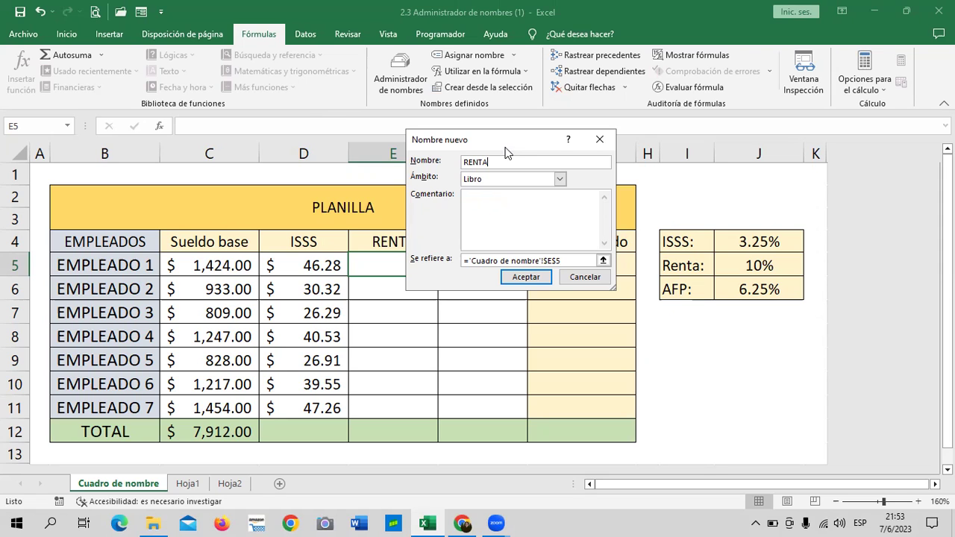
pyautogui.moveTo(505, 153); pyautogui.dragTo(520, 192)
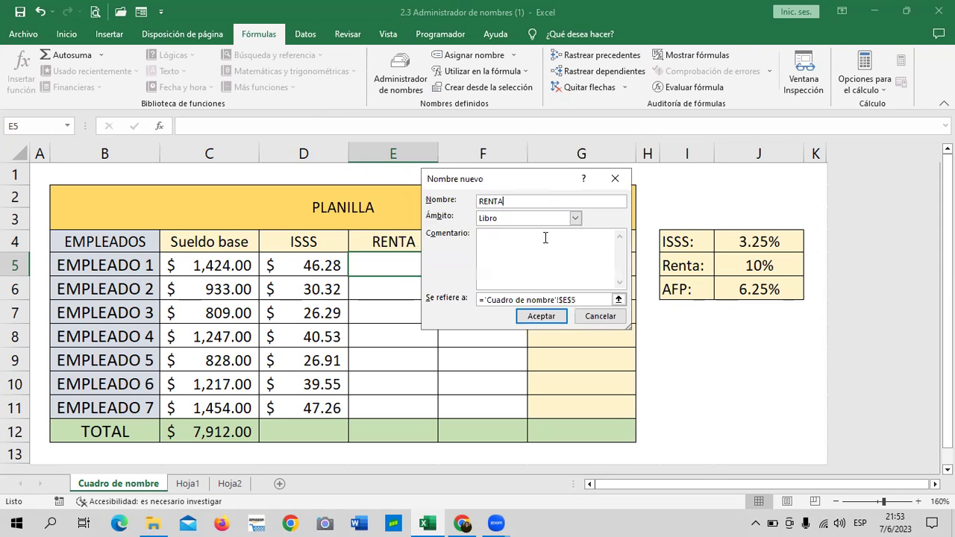
pyautogui.click(593, 299)
pyautogui.press('BackSpace')
pyautogui.press('BackSpace')
pyautogui.press('BackSpace')
pyautogui.press('BackSpace')
pyautogui.press('BackSpace')
pyautogui.press('BackSpace')
pyautogui.press('BackSpace')
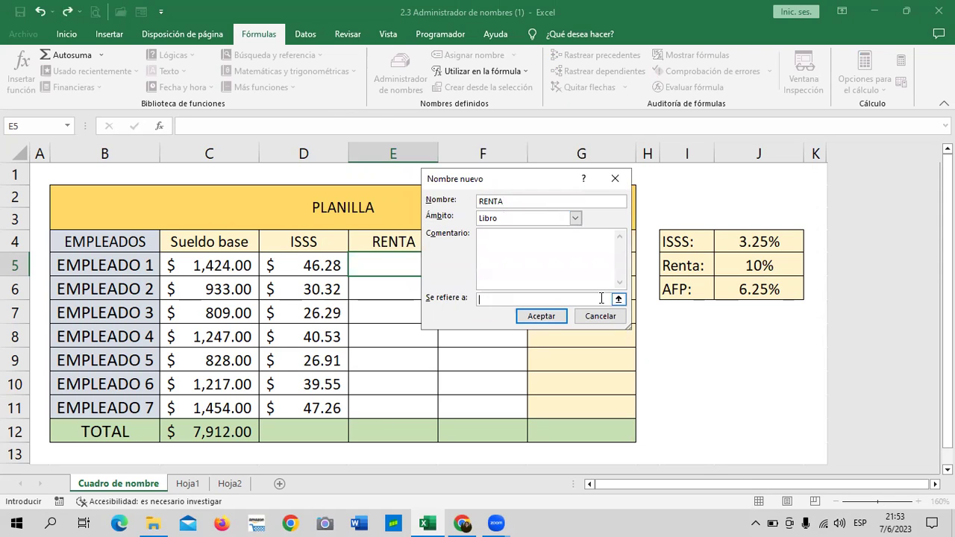
pyautogui.write('10')
pyautogui.write('%')
pyautogui.click(542, 316)
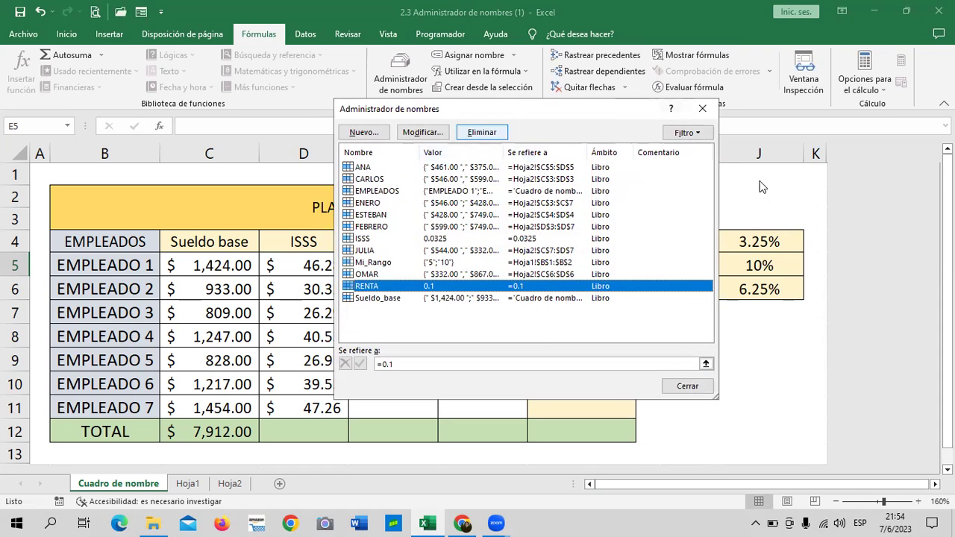
pyautogui.click(687, 386)
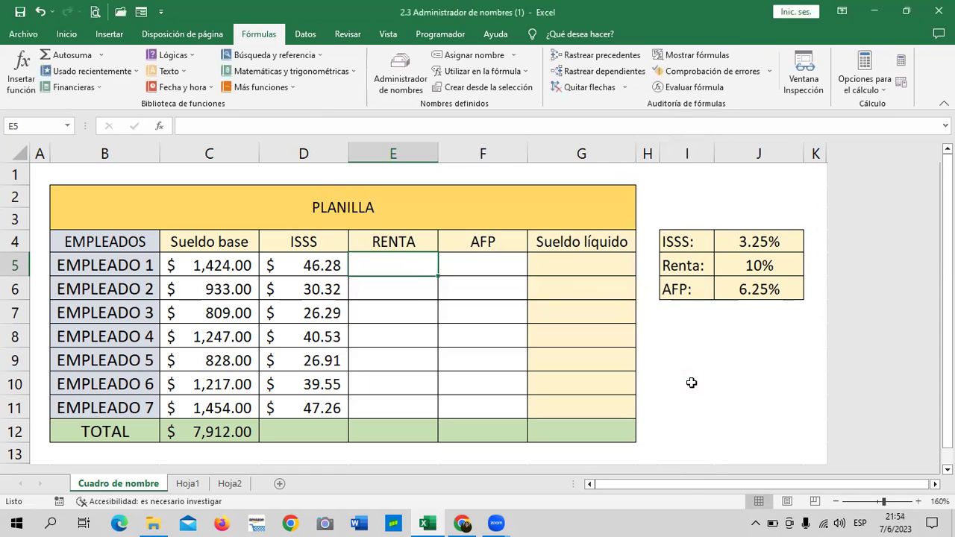
# Enter =C5*RENTA in E5, giving $142.40 for Empleado 1
pyautogui.click(409, 333)
pyautogui.click(390, 263)
pyautogui.write('=')
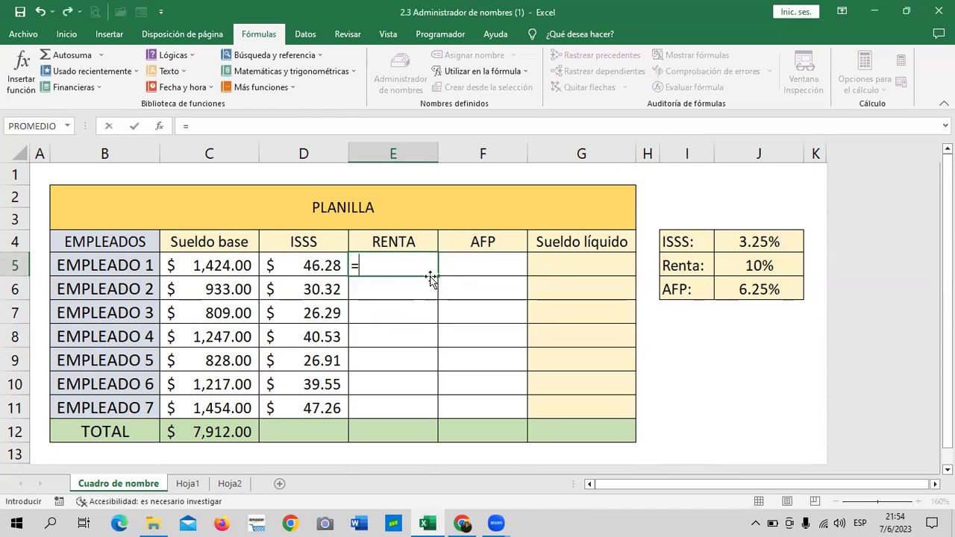
pyautogui.click(219, 261)
pyautogui.write('*RE')
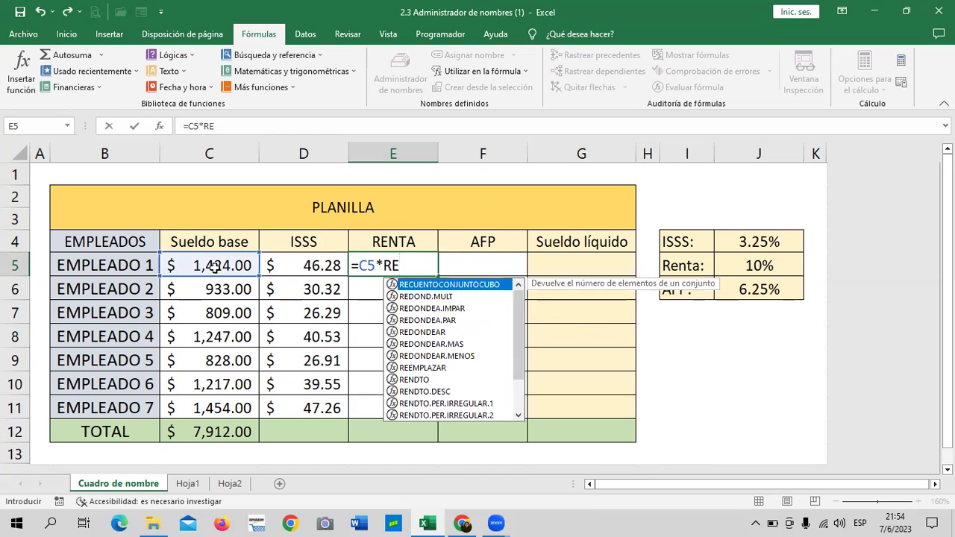
pyautogui.write('N')
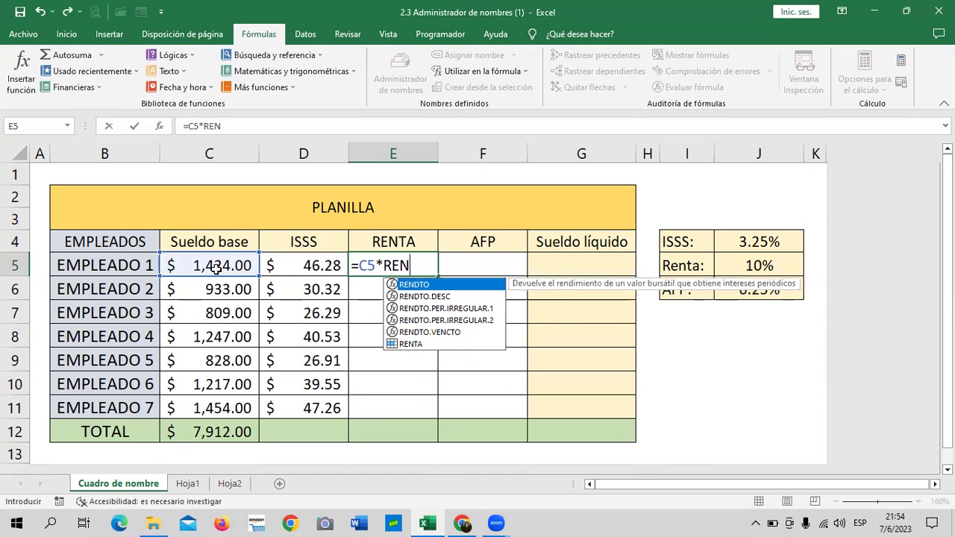
pyautogui.doubleClick(408, 343)
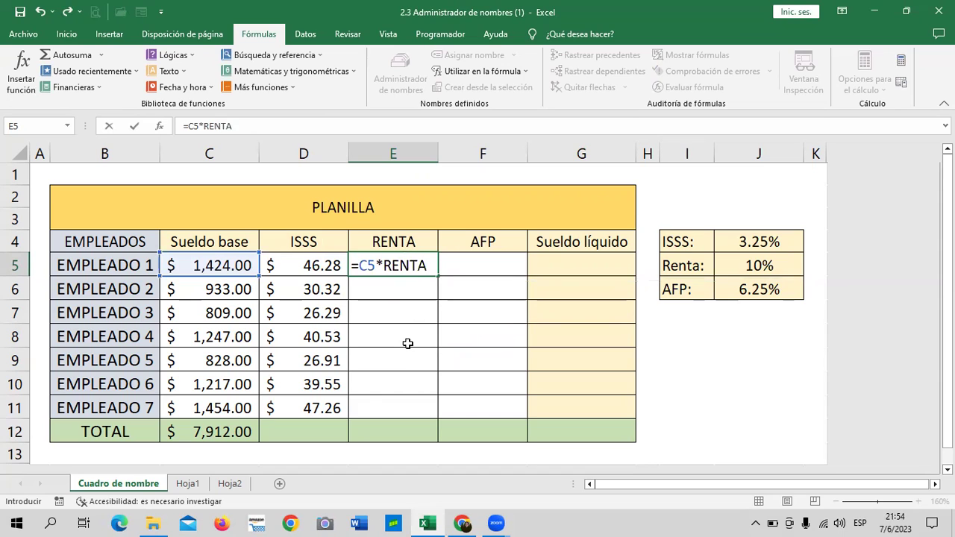
pyautogui.press('Return')
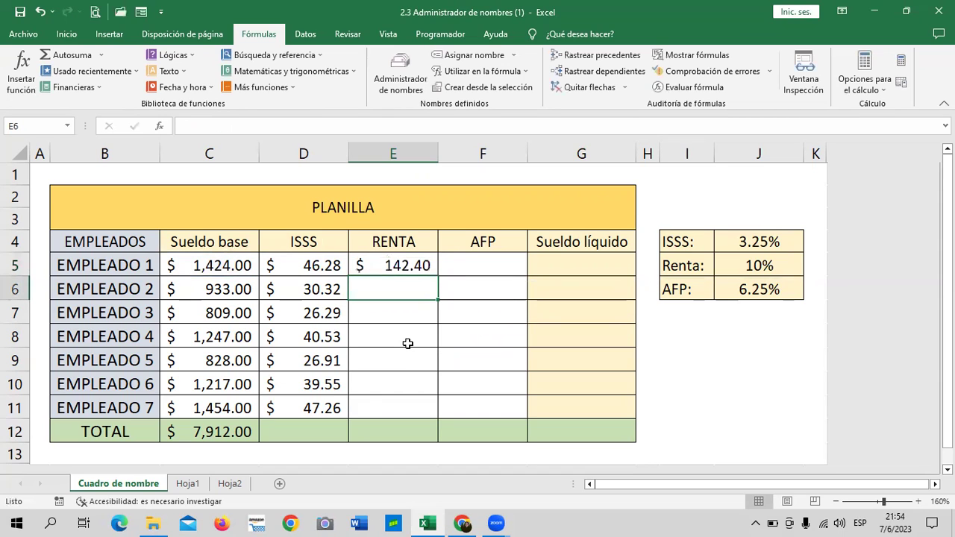
# Copy the RENTA formula down through E11 for all seven employees
pyautogui.click(404, 261)
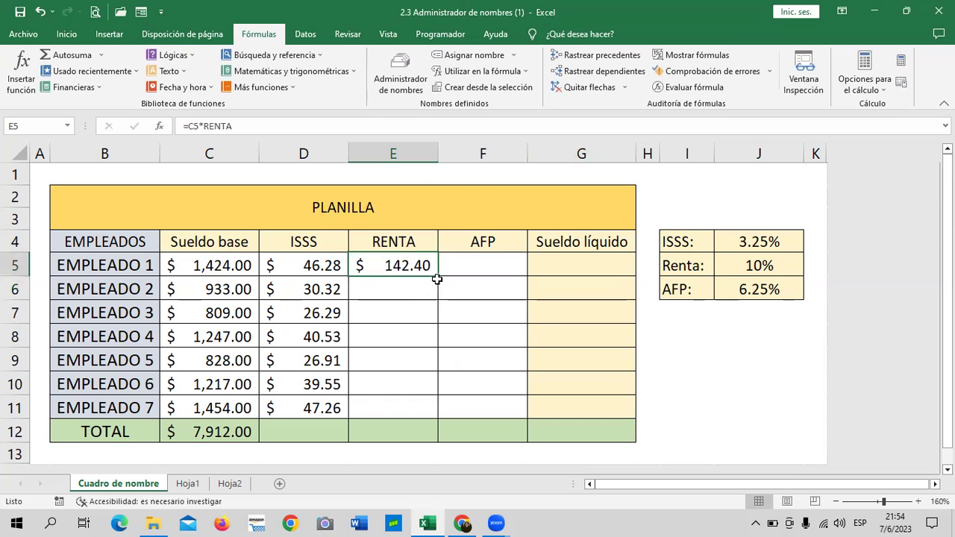
pyautogui.moveTo(436, 278); pyautogui.dragTo(453, 408)
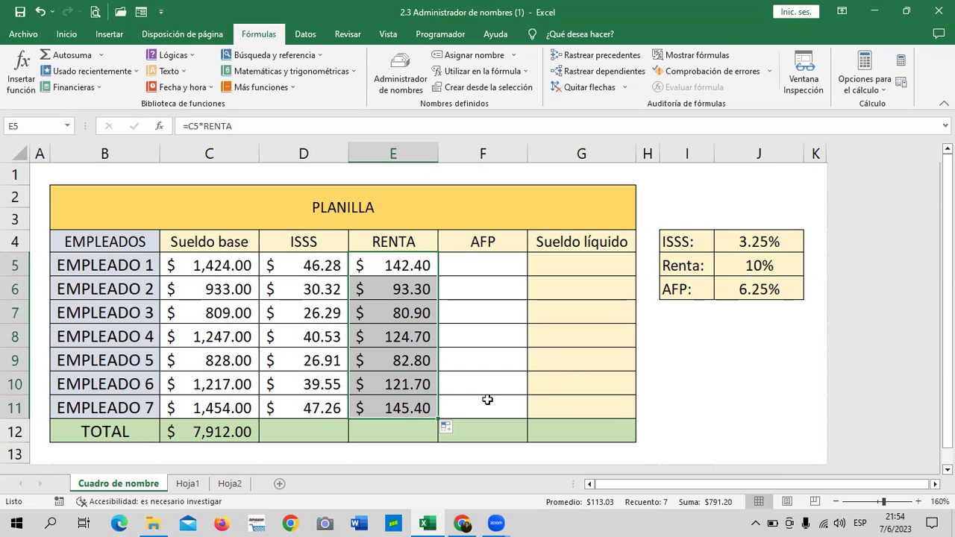
pyautogui.click(604, 400)
pyautogui.click(465, 403)
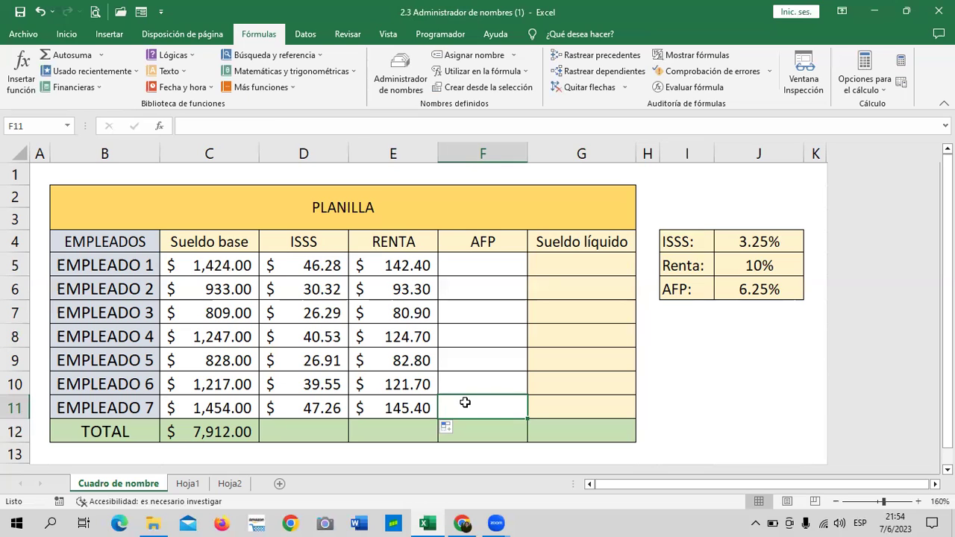
# Add a new name AFP in Name Manager referring to the constant 6.25%
pyautogui.click(490, 258)
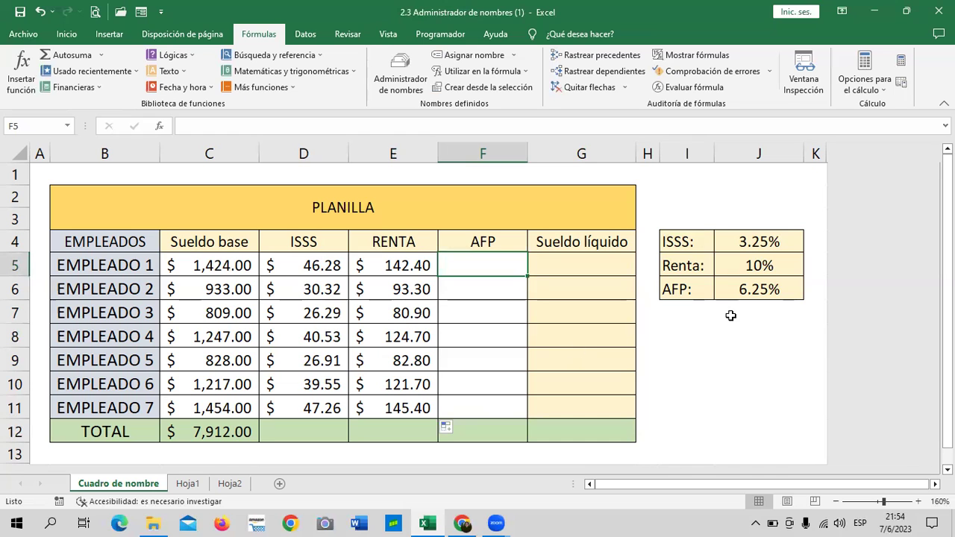
pyautogui.click(403, 80)
pyautogui.click(375, 130)
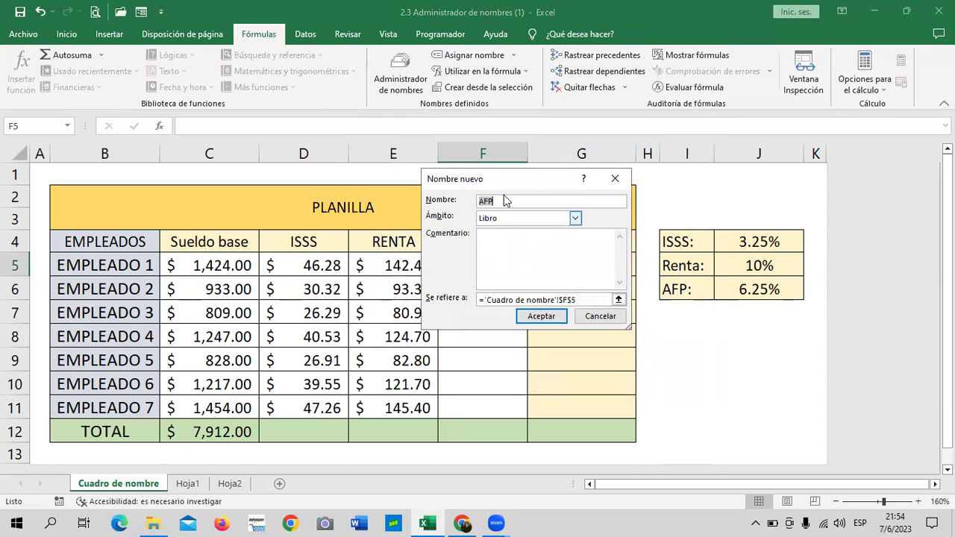
pyautogui.press('Tab')
pyautogui.press('Tab')
pyautogui.press('Tab')
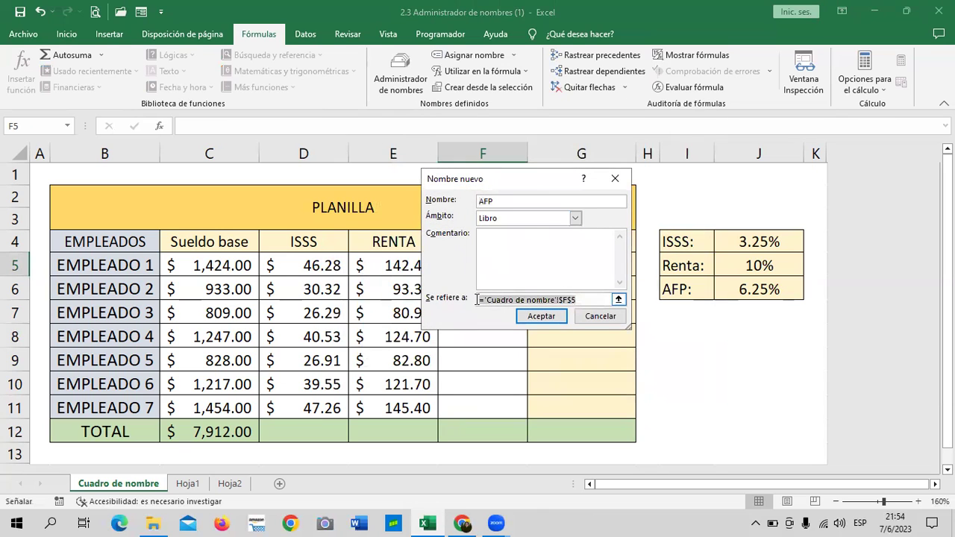
pyautogui.press('BackSpace')
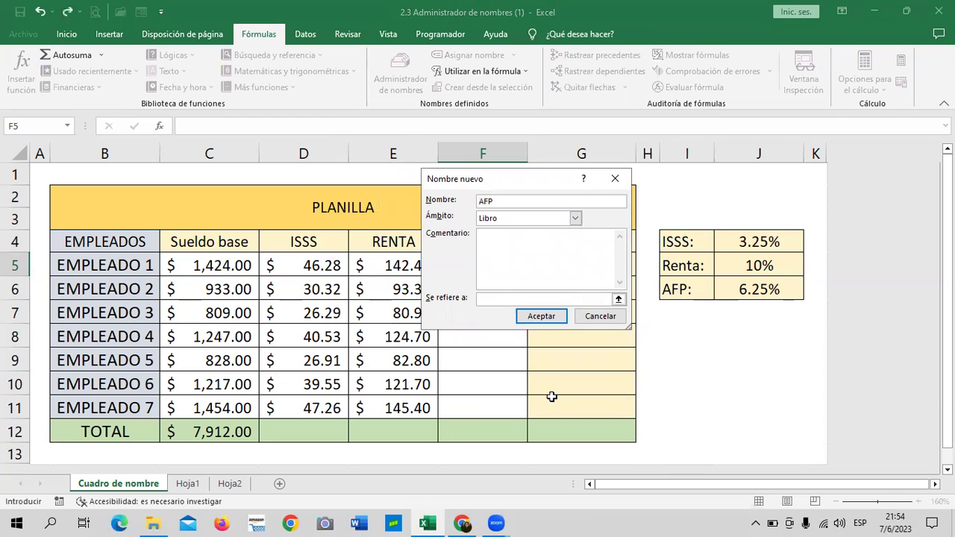
pyautogui.write('6.25%')
pyautogui.click(547, 317)
pyautogui.click(686, 384)
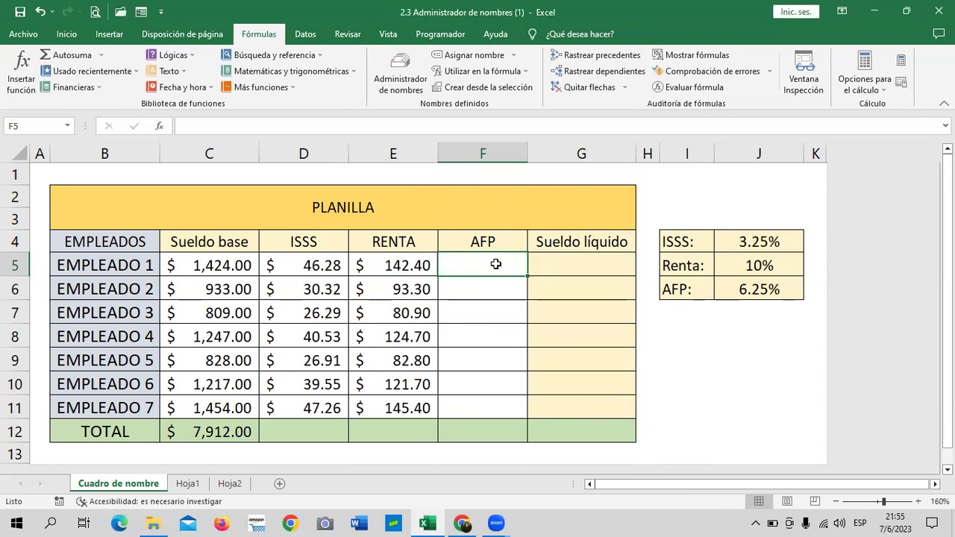
# Enter =C5*AFP in F5 and fill it down to F11, giving $89.00 to $90.88
pyautogui.write('=')
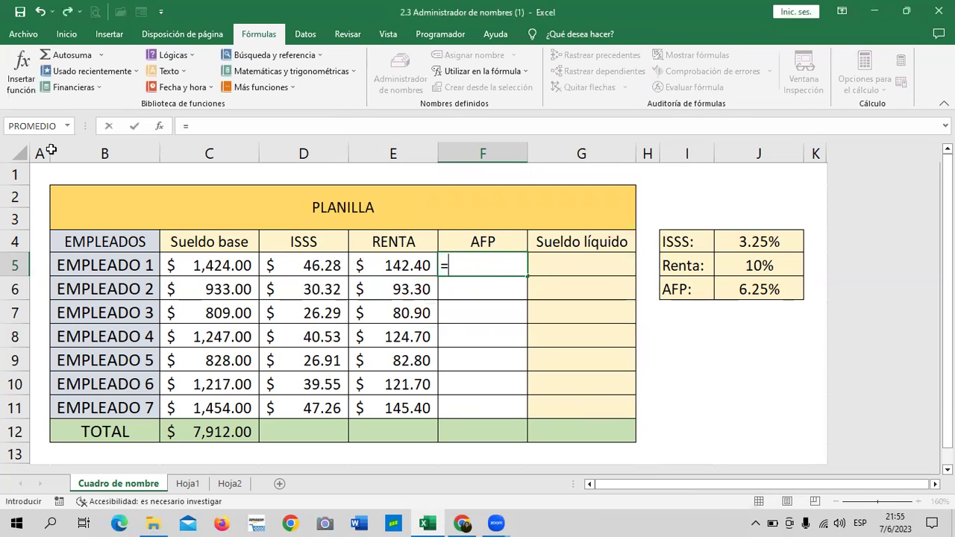
pyautogui.click(186, 269)
pyautogui.write('*')
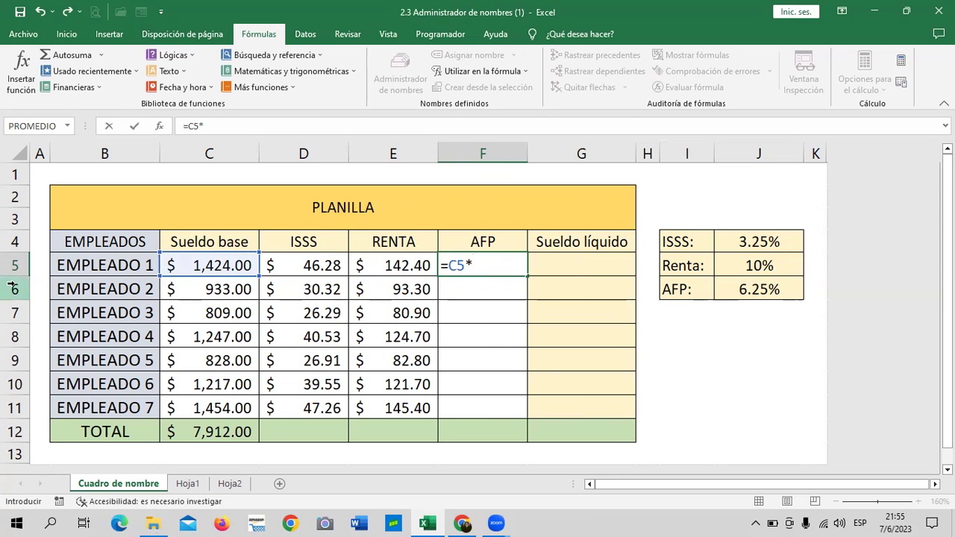
pyautogui.write('AFP')
pyautogui.press('Return')
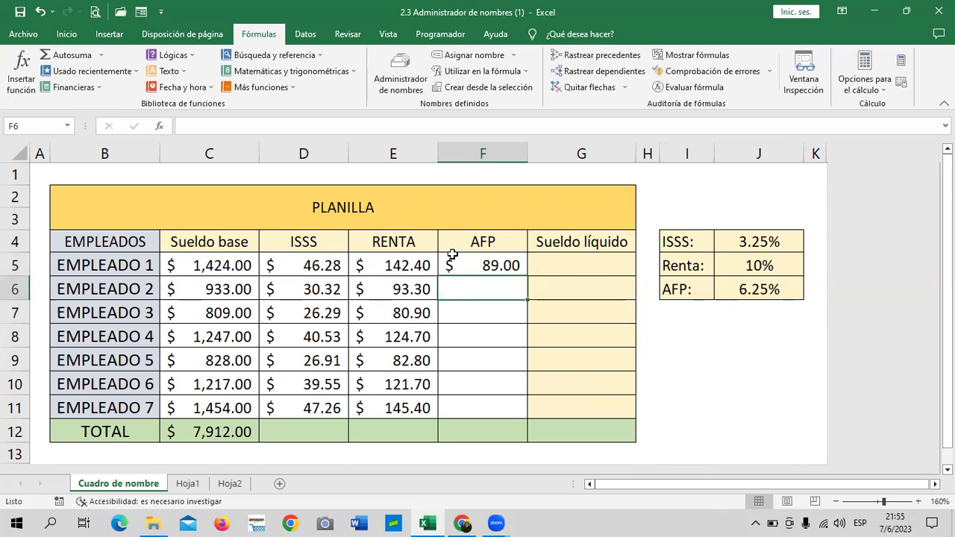
pyautogui.click(452, 256)
pyautogui.moveTo(528, 277); pyautogui.dragTo(534, 419)
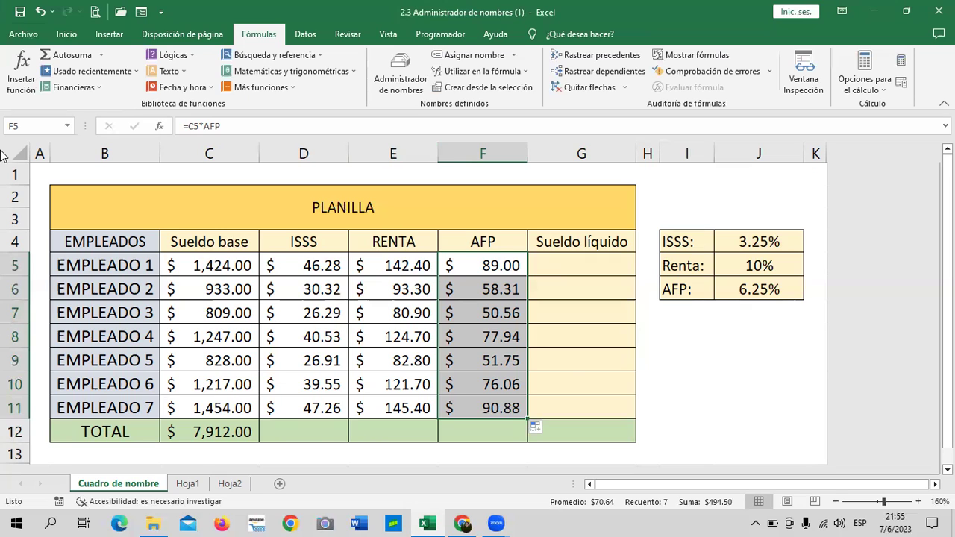
pyautogui.click(319, 428)
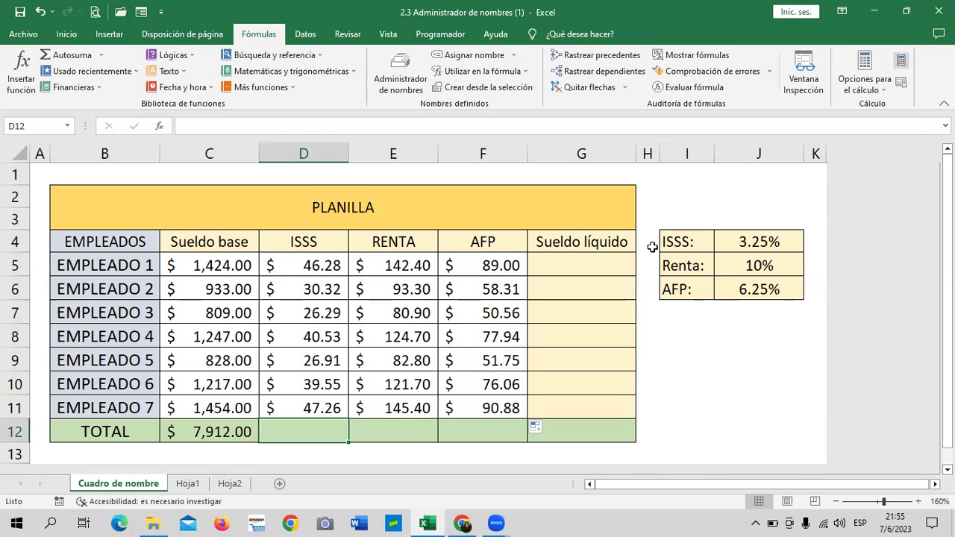
# Total the ISSS column in D12 with AutoSum, giving 257.14
pyautogui.click(306, 257)
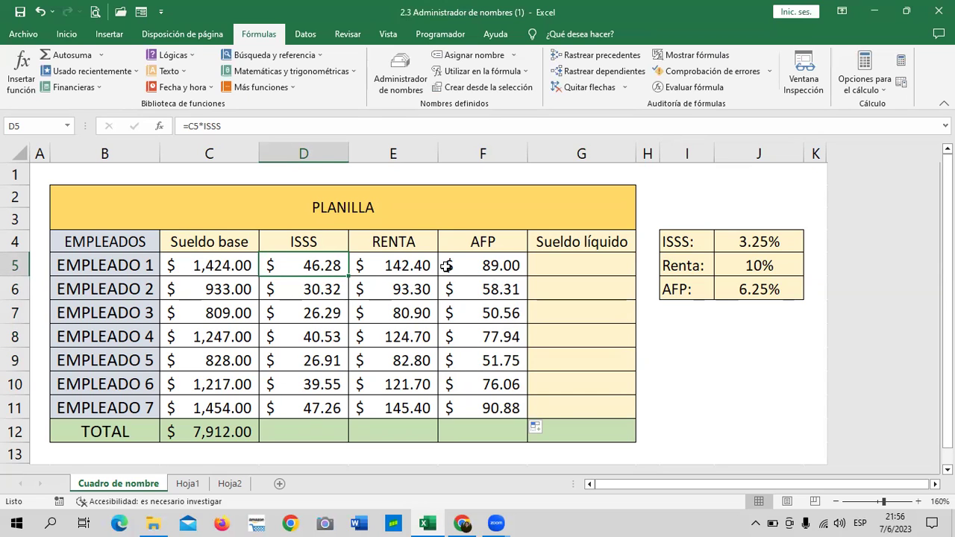
pyautogui.click(558, 266)
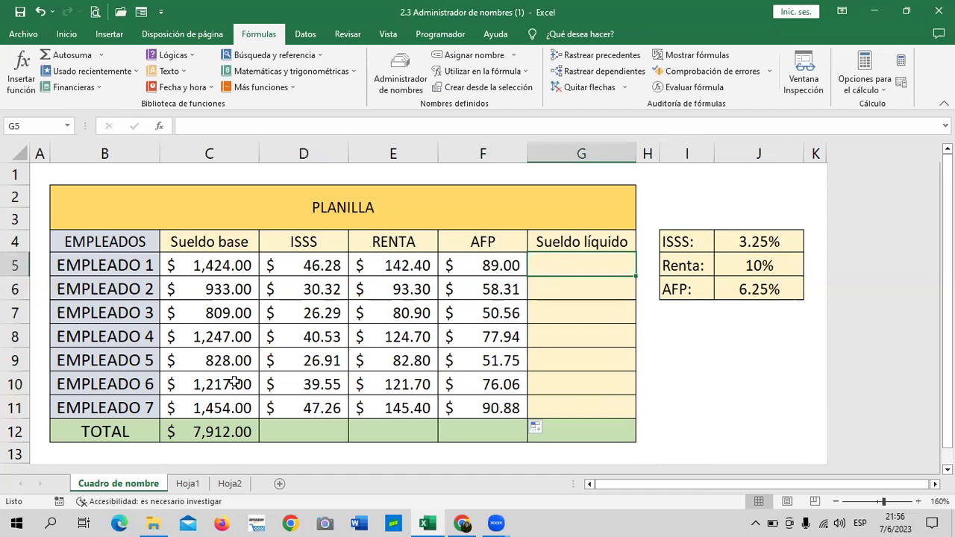
pyautogui.click(308, 432)
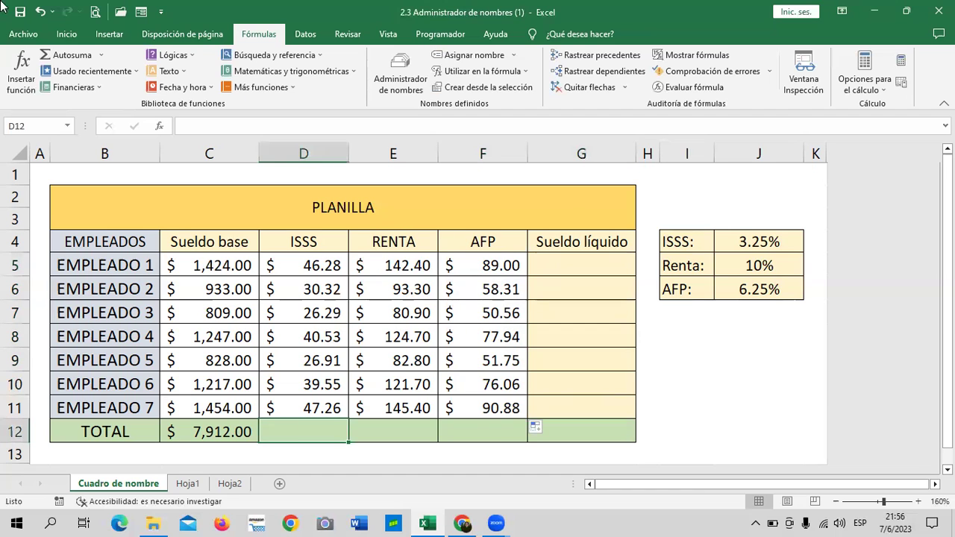
pyautogui.click(67, 33)
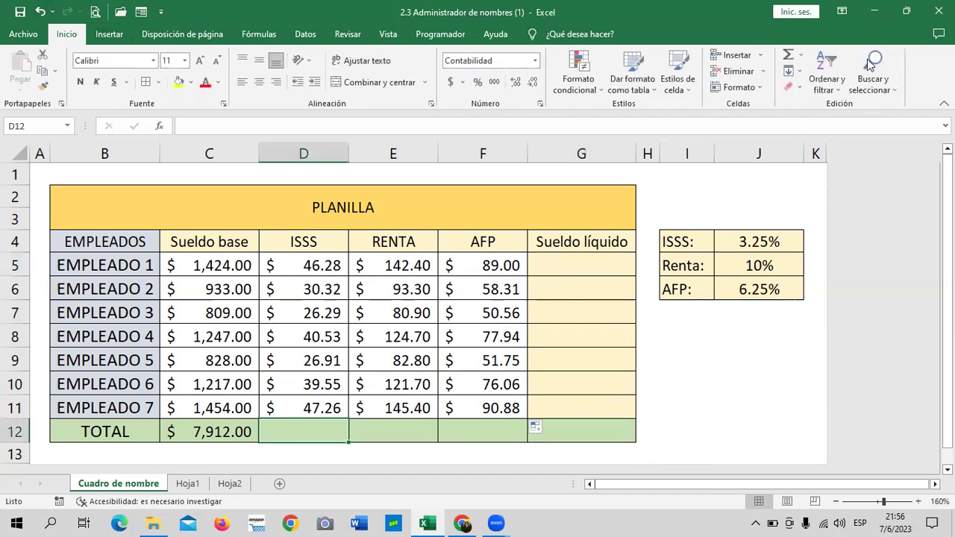
pyautogui.click(787, 58)
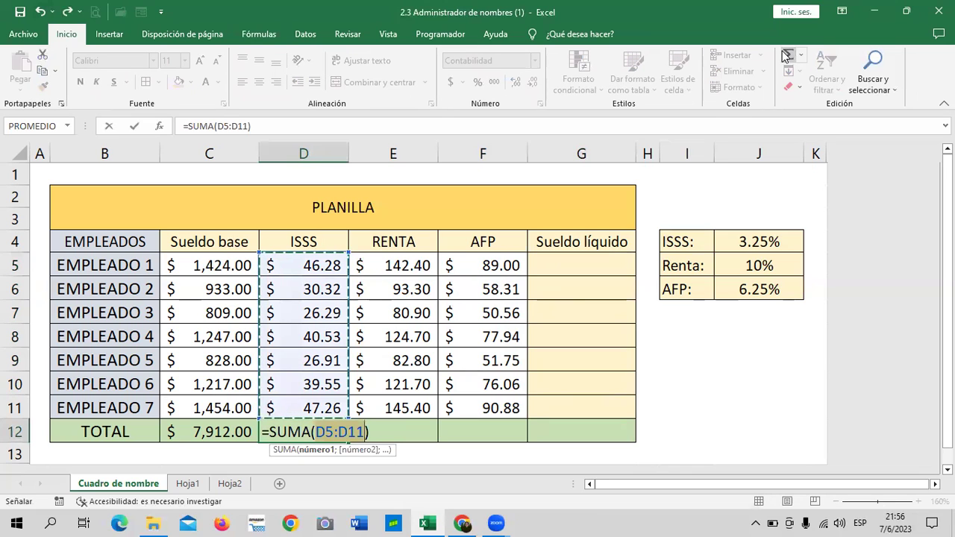
pyautogui.press('Return')
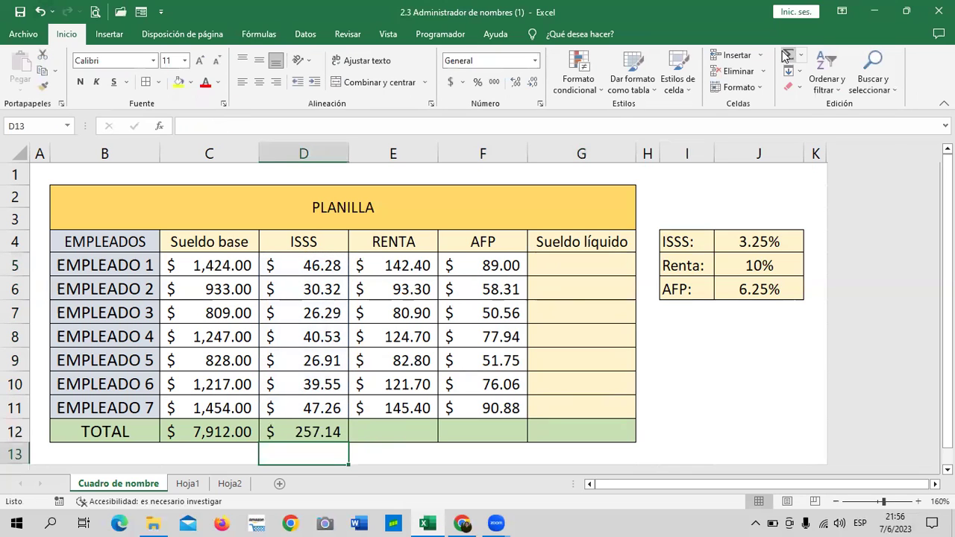
# Total the RENTA and AFP columns in E12 and F12: 791.20 and 494.50
pyautogui.click(387, 430)
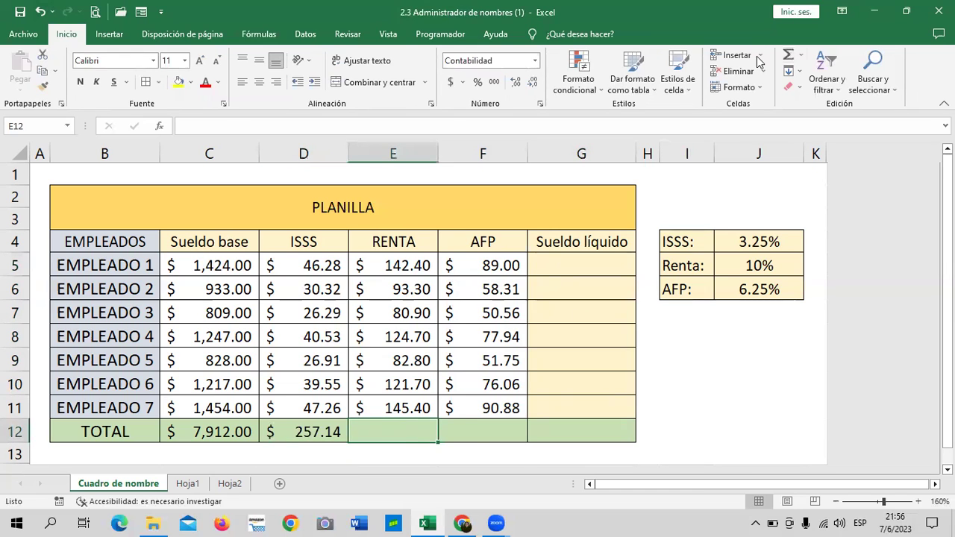
pyautogui.hotkey('alt', '=')
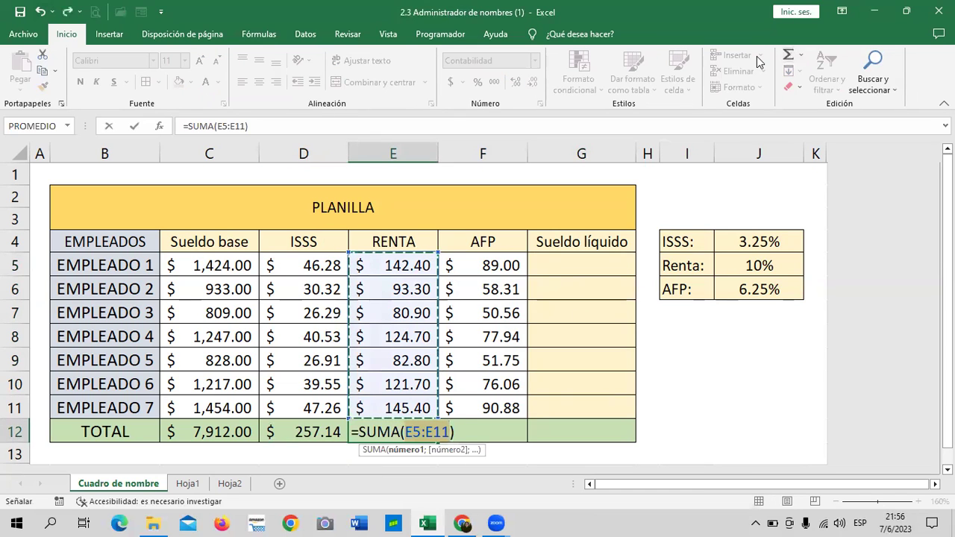
pyautogui.press('Return')
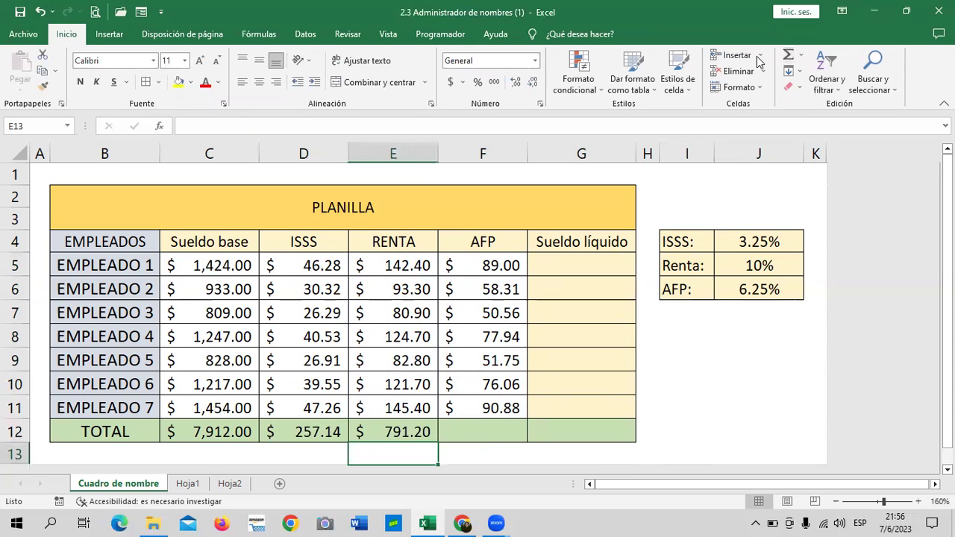
pyautogui.click(487, 436)
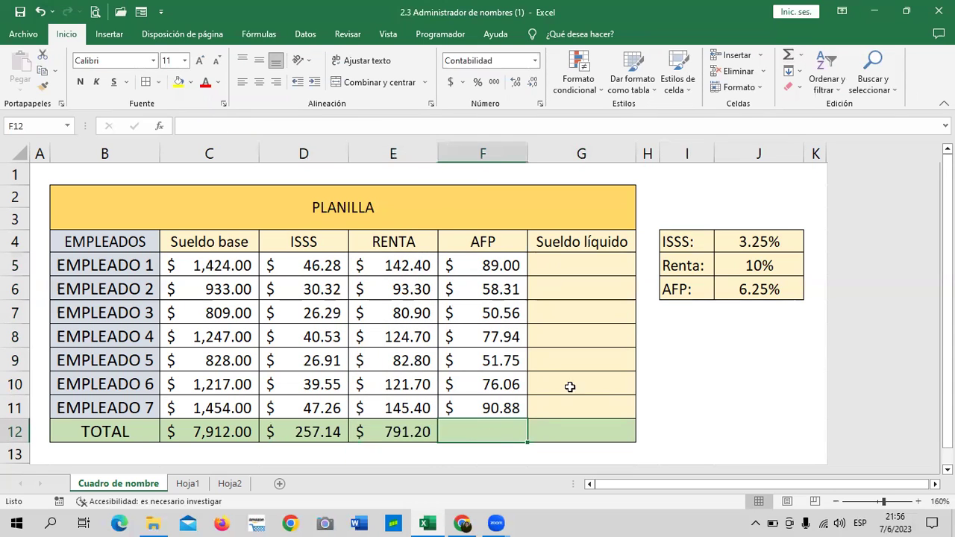
pyautogui.click(789, 57)
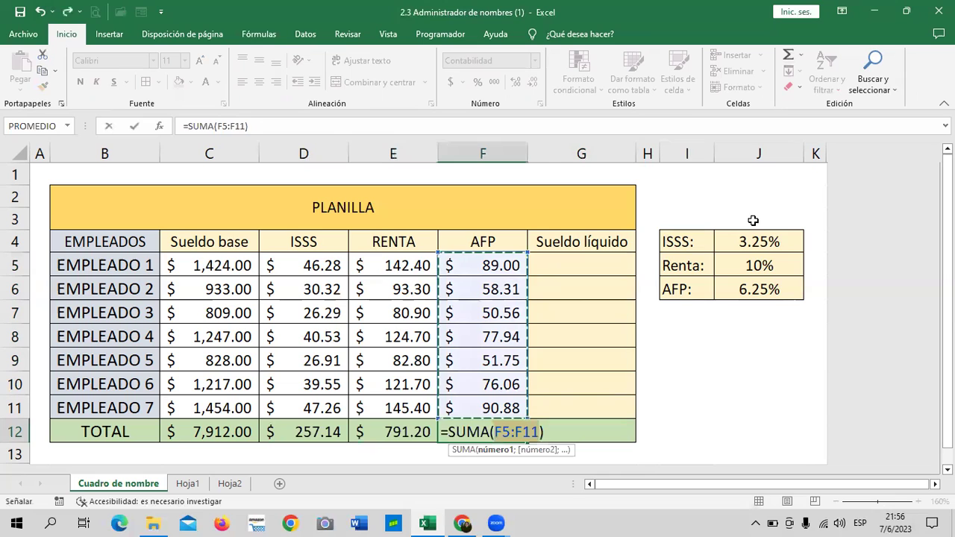
pyautogui.press('Return')
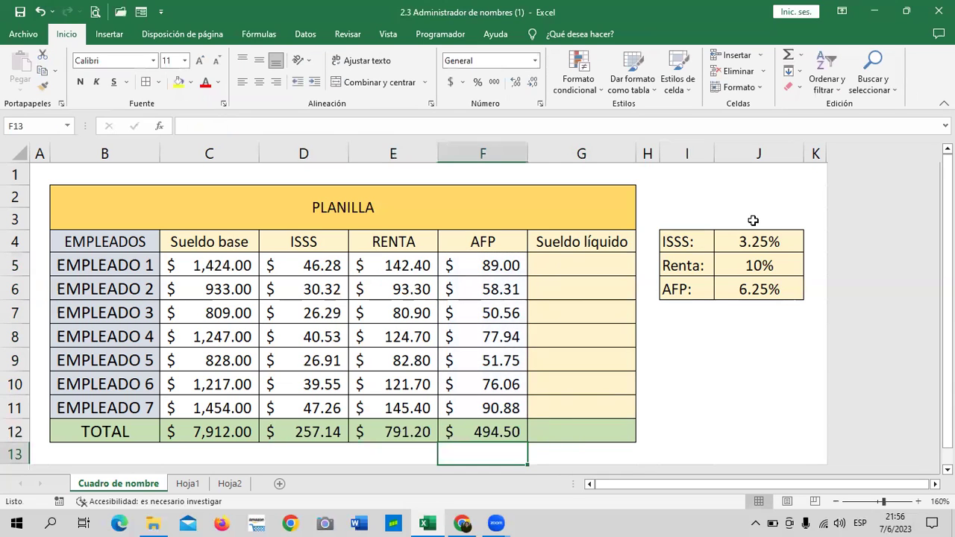
pyautogui.click(565, 258)
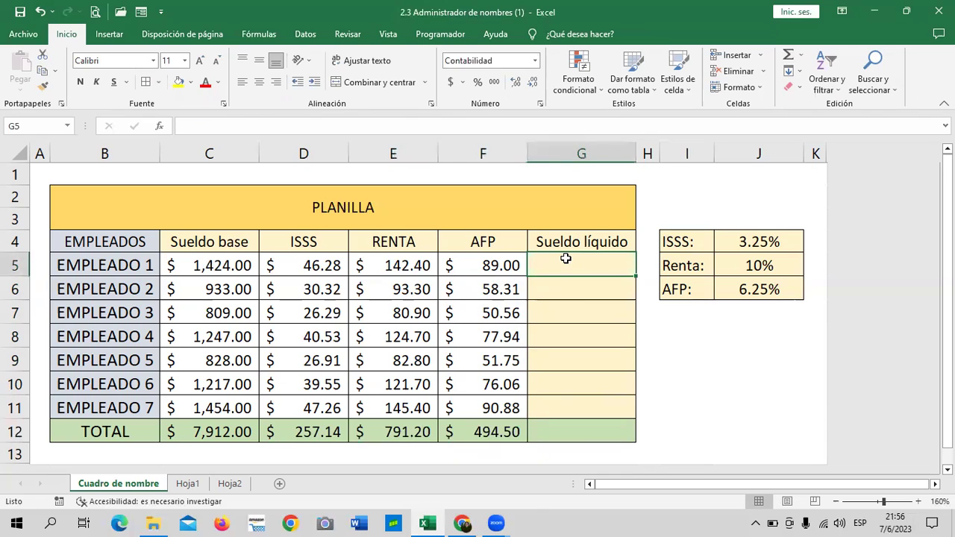
# Enter =C5-D5-E5-F5 in G5 for Employee 1's Sueldo líquido
pyautogui.write('=')
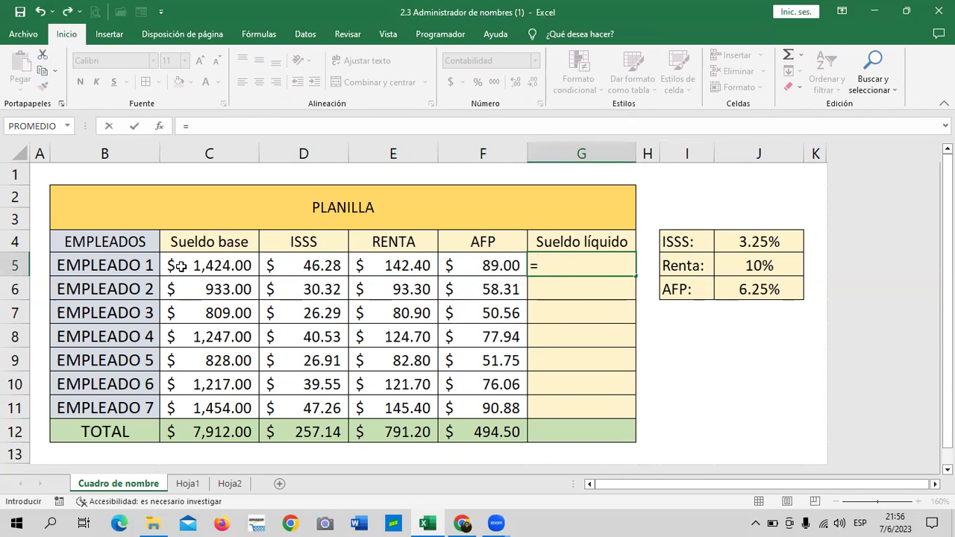
pyautogui.click(180, 266)
pyautogui.write('-')
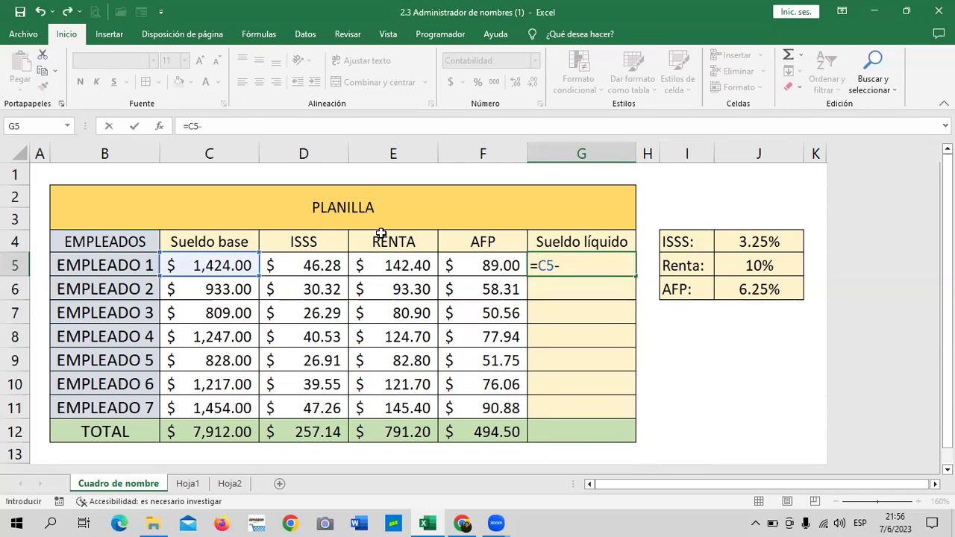
pyautogui.click(310, 265)
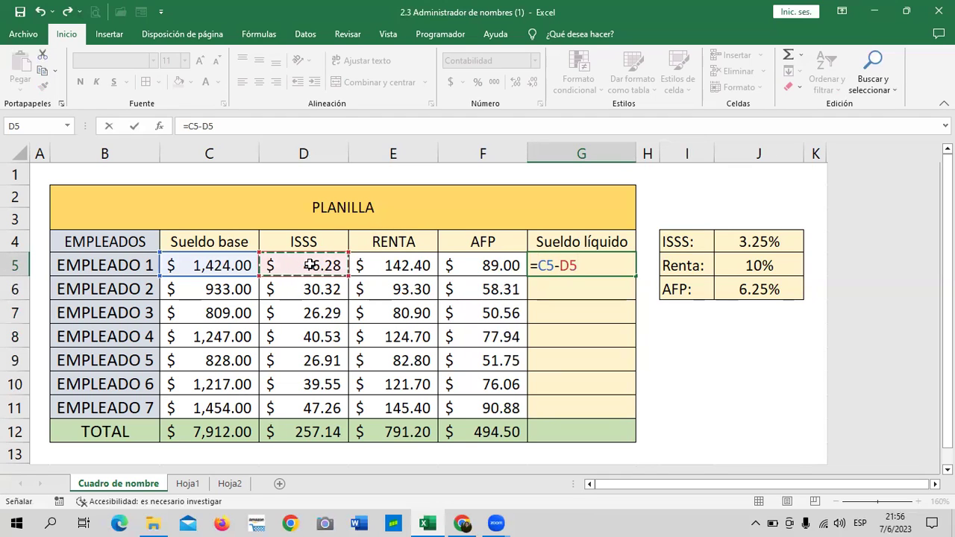
pyautogui.write('-')
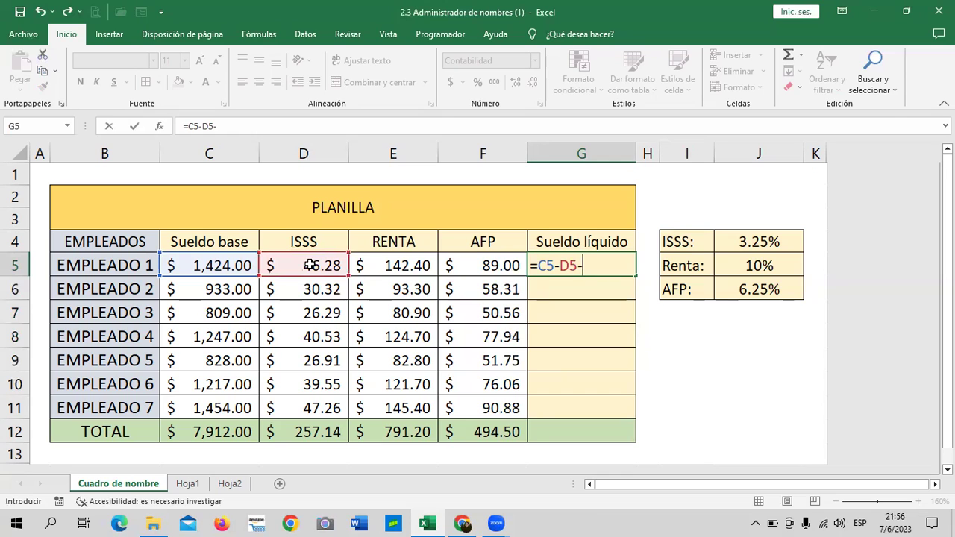
pyautogui.click(407, 265)
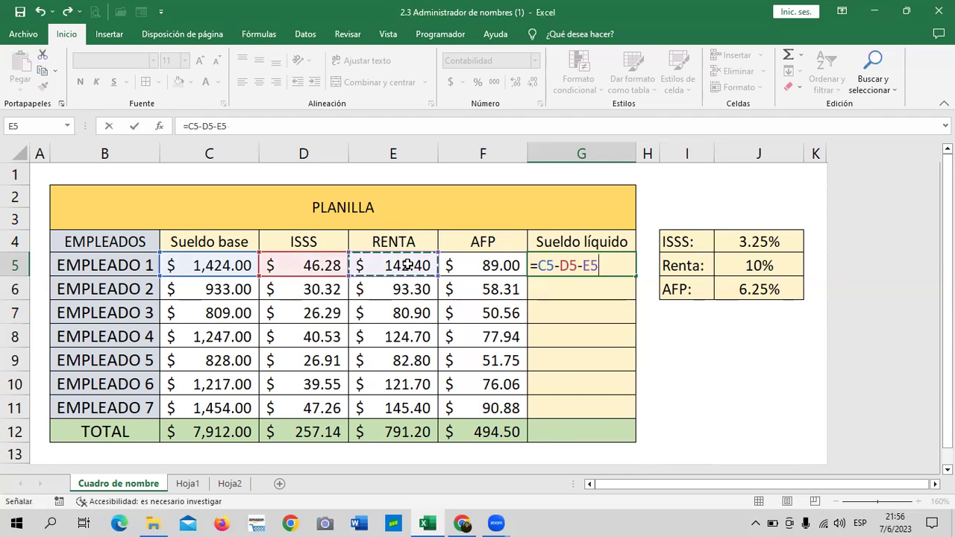
pyautogui.write('-')
pyautogui.click(487, 265)
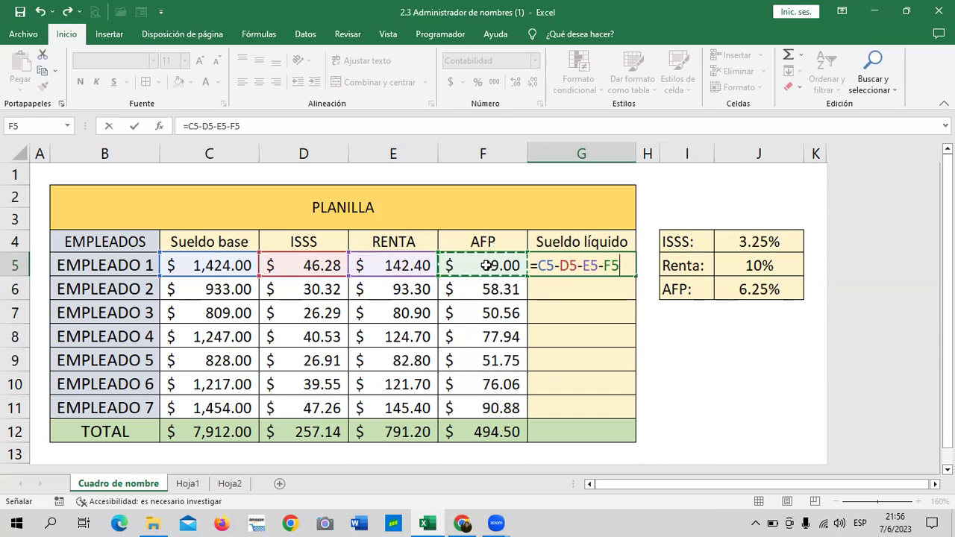
pyautogui.press('Return')
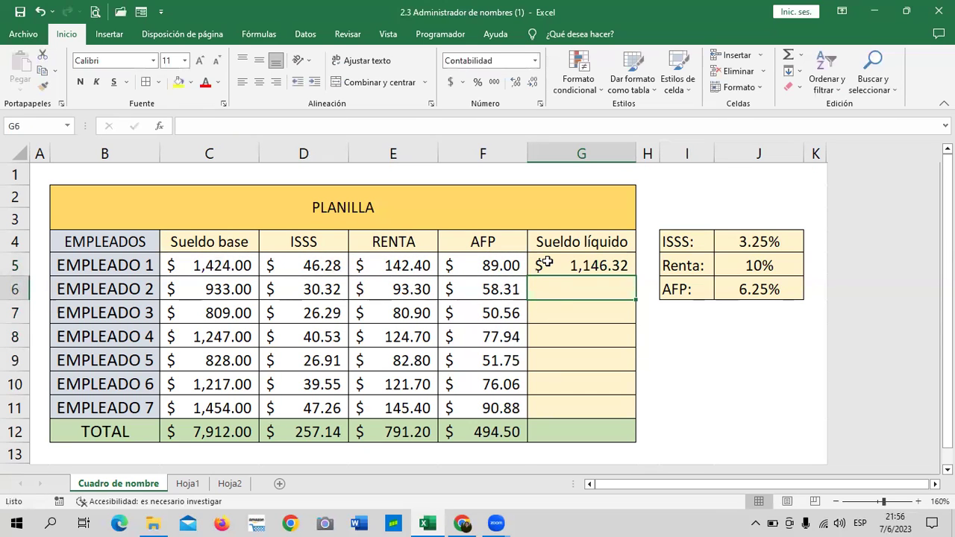
# Fill the net pay formula down to G11 and AutoSum it in G12 at 6,369.16
pyautogui.click(547, 262)
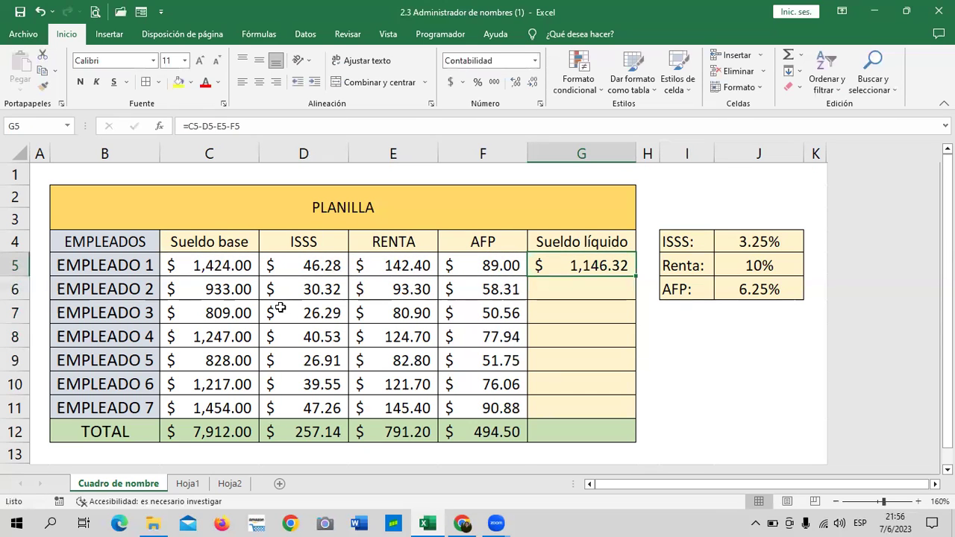
pyautogui.moveTo(637, 274); pyautogui.dragTo(631, 421)
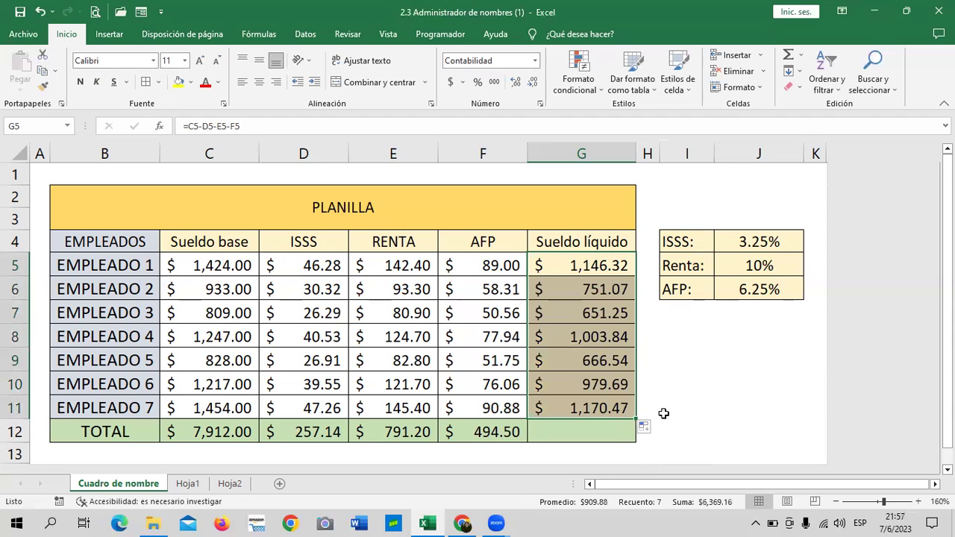
pyautogui.click(665, 413)
pyautogui.click(599, 431)
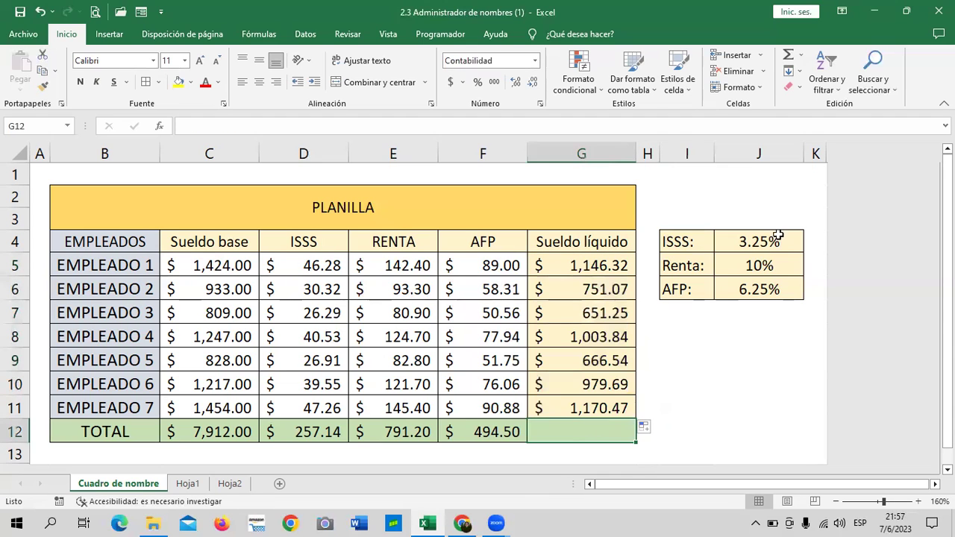
pyautogui.click(787, 58)
pyautogui.press('Return')
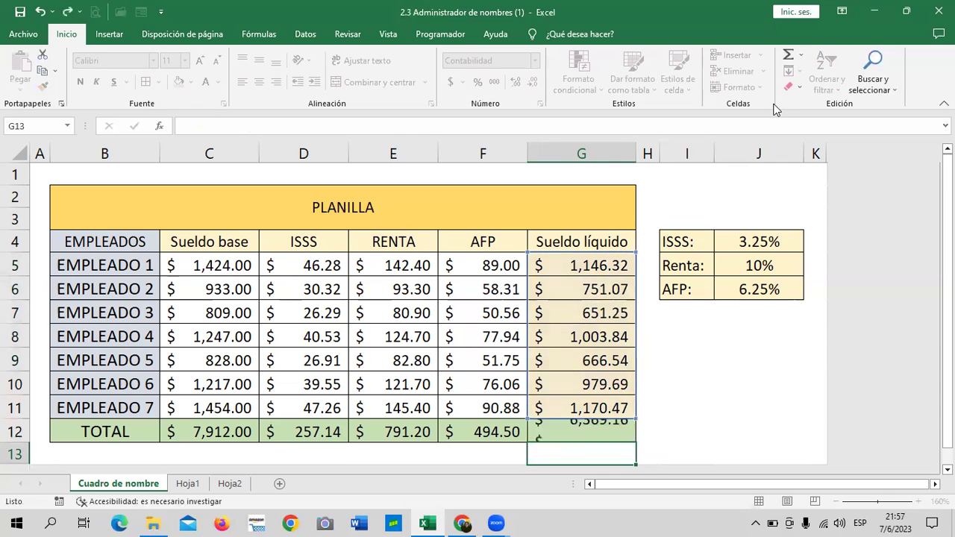
pyautogui.click(673, 336)
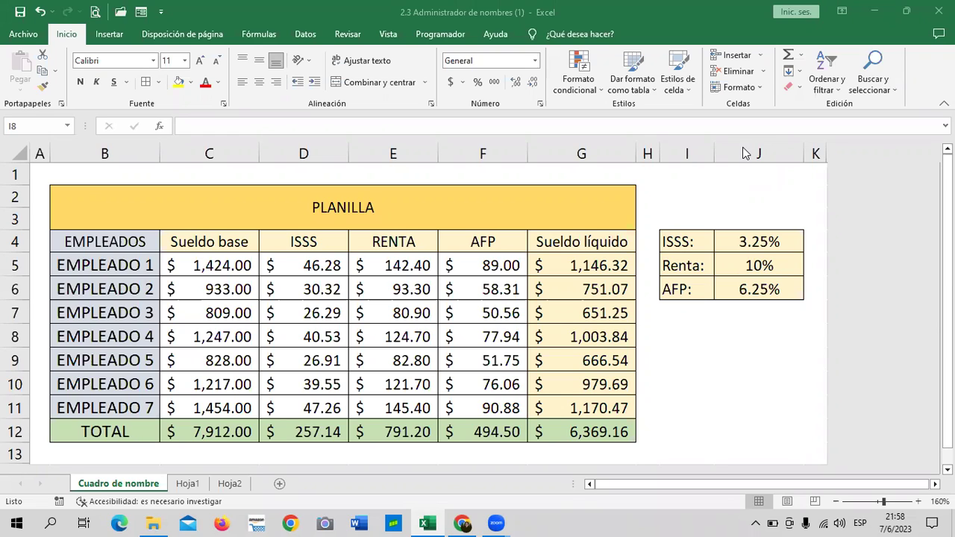
# Bring the finished PLANILLA workbook window back into focus
pyautogui.click(666, 327)
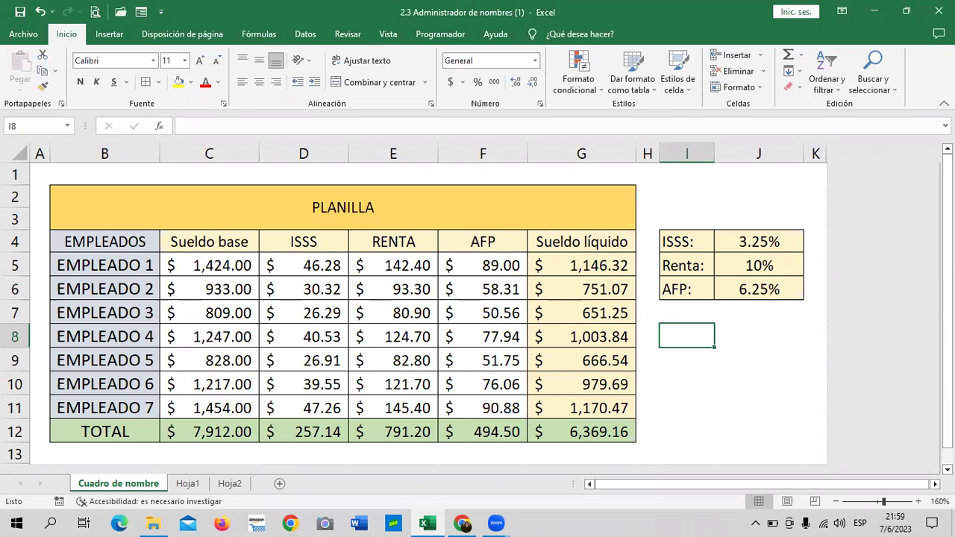
# Set Employee 1's base salary in C5 to 1000
pyautogui.click(220, 261)
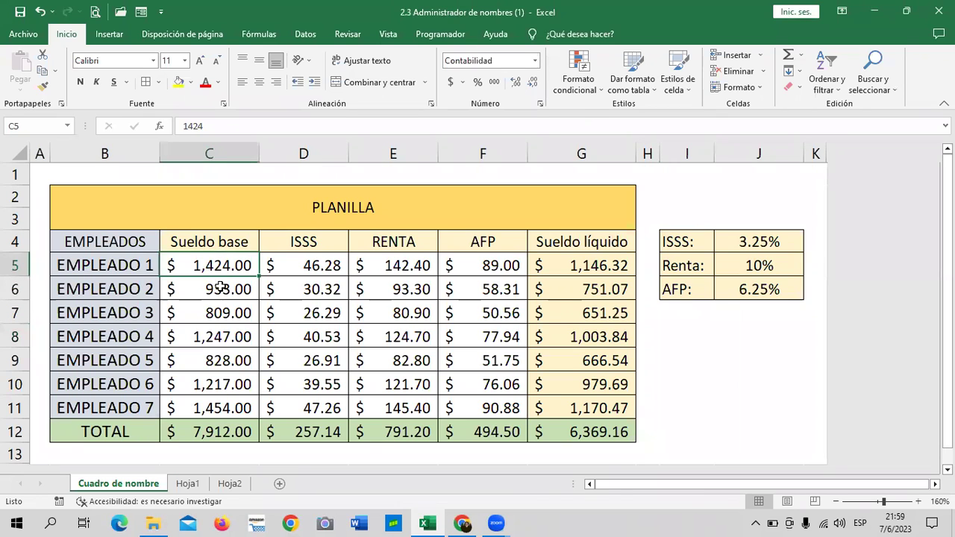
pyautogui.moveTo(221, 266); pyautogui.dragTo(226, 408)
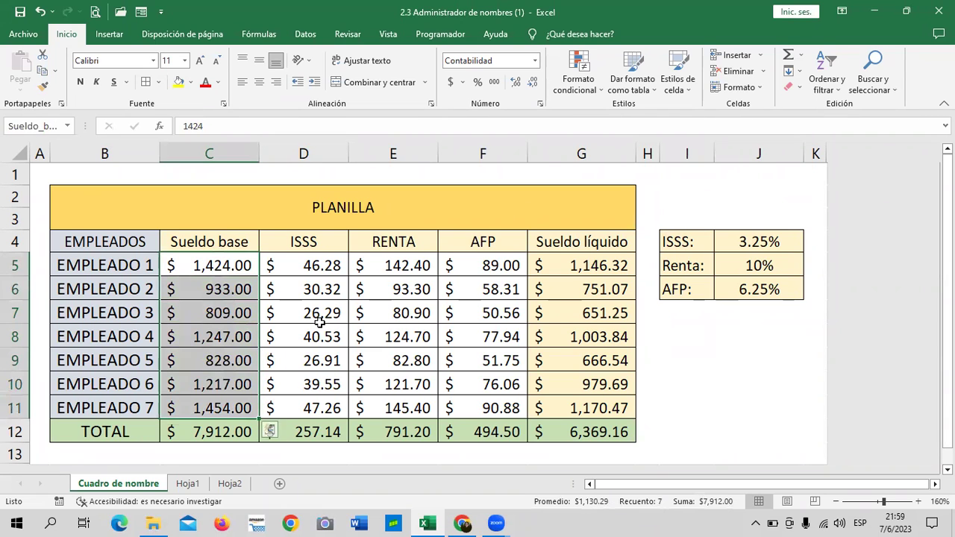
pyautogui.click(318, 360)
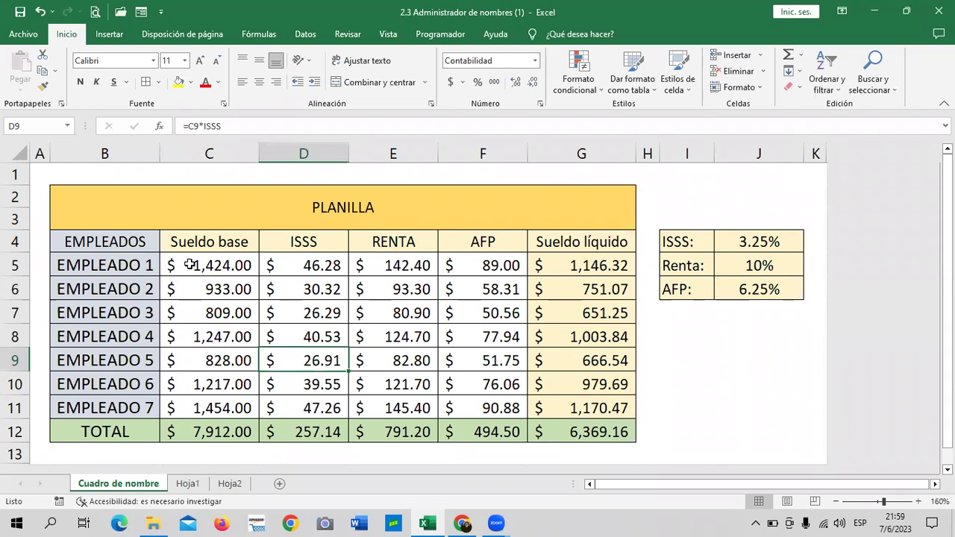
pyautogui.click(191, 265)
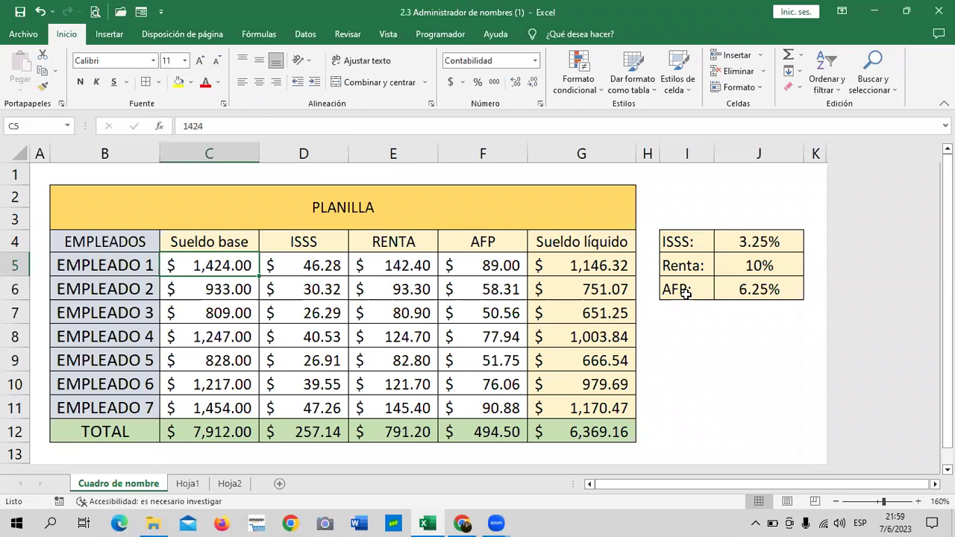
pyautogui.write('1')
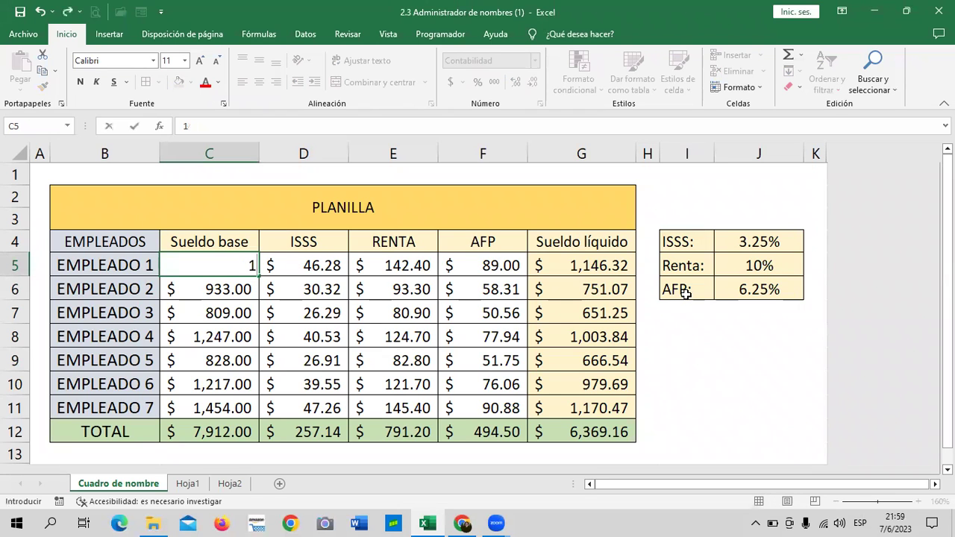
pyautogui.write('000')
pyautogui.press('Return')
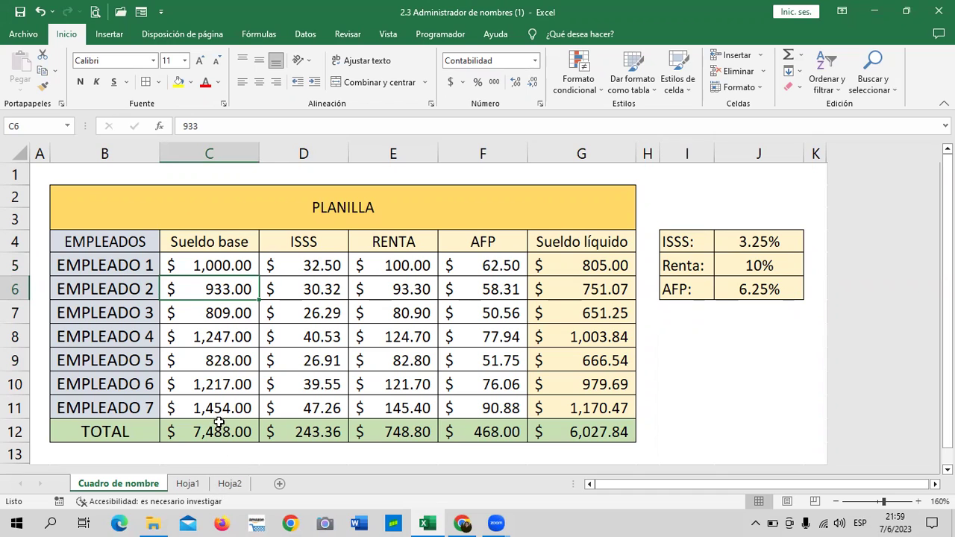
# Select the base salaries C5:C11 to show the Sueldo_base named range
pyautogui.moveTo(209, 267); pyautogui.dragTo(224, 408)
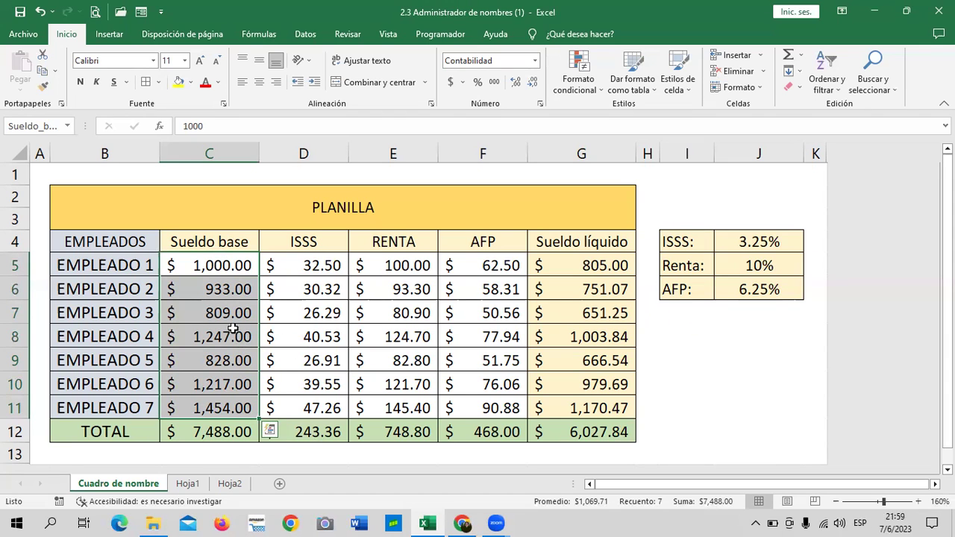
pyautogui.click(316, 358)
pyautogui.moveTo(228, 265)
pyautogui.mouseDown()
pyautogui.moveTo(226, 368)
pyautogui.moveTo(250, 407)
pyautogui.mouseUp()
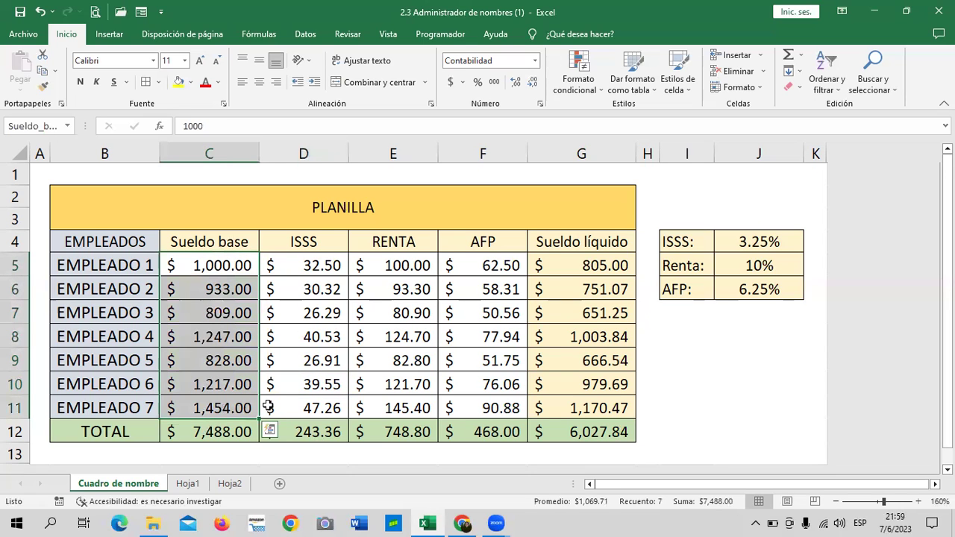
# Clear all base salaries and enter 500 for Employee 1
pyautogui.press('Delete')
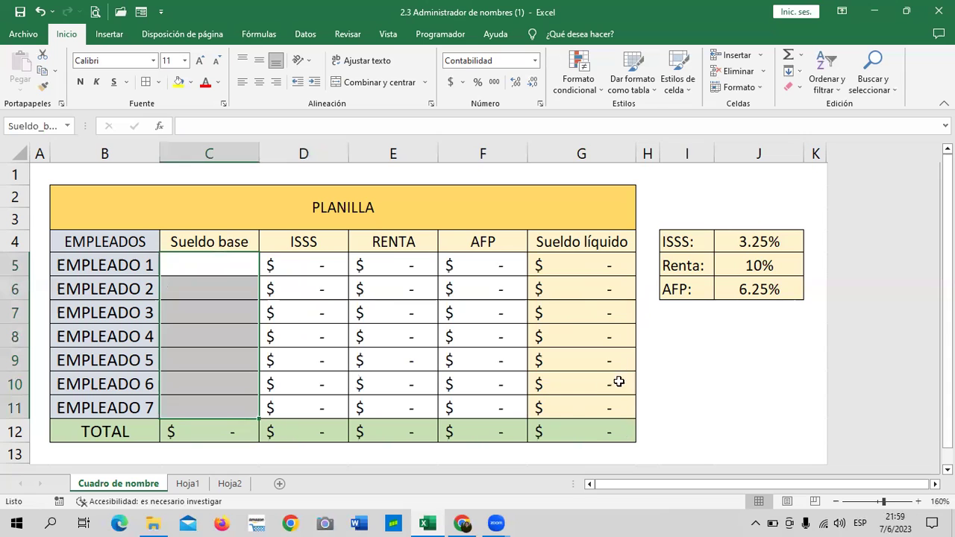
pyautogui.click(665, 354)
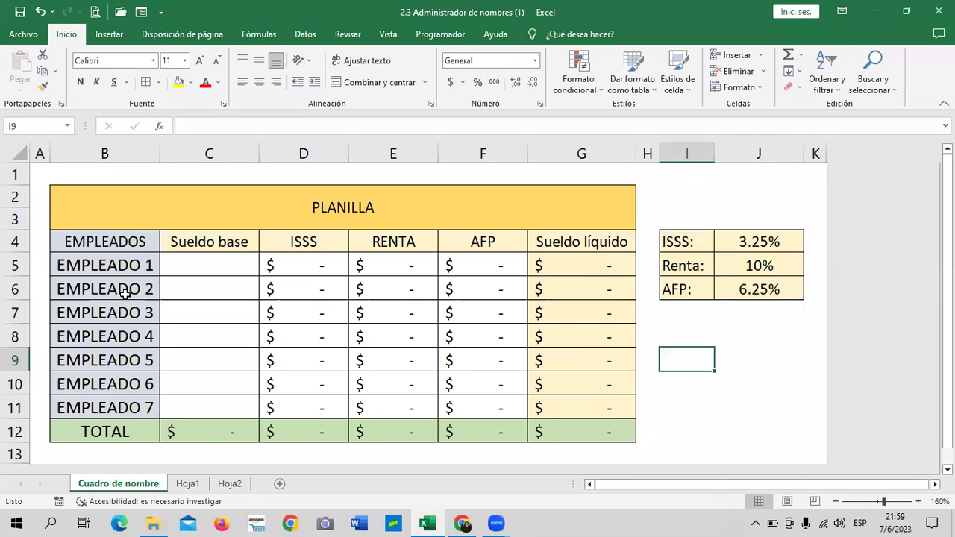
pyautogui.click(195, 264)
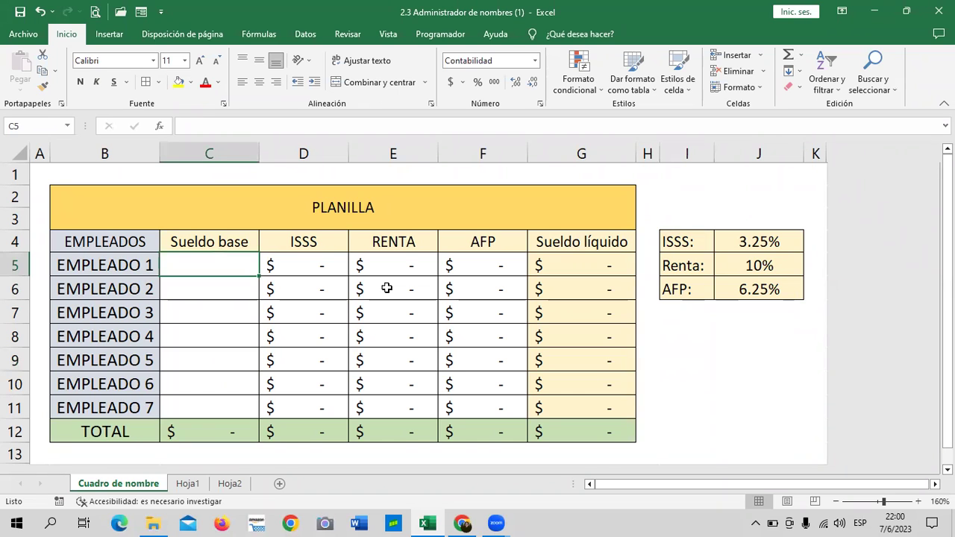
pyautogui.write('5000')
pyautogui.press('BackSpace')
pyautogui.press('Return')
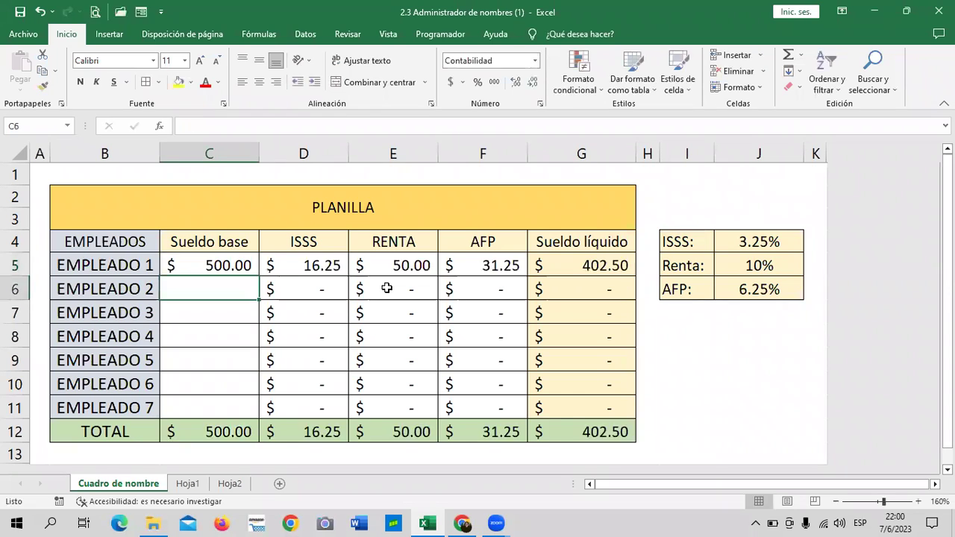
# Enter base salaries 450, 390 and 425 for employees 2–4
pyautogui.write('450')
pyautogui.press('Return')
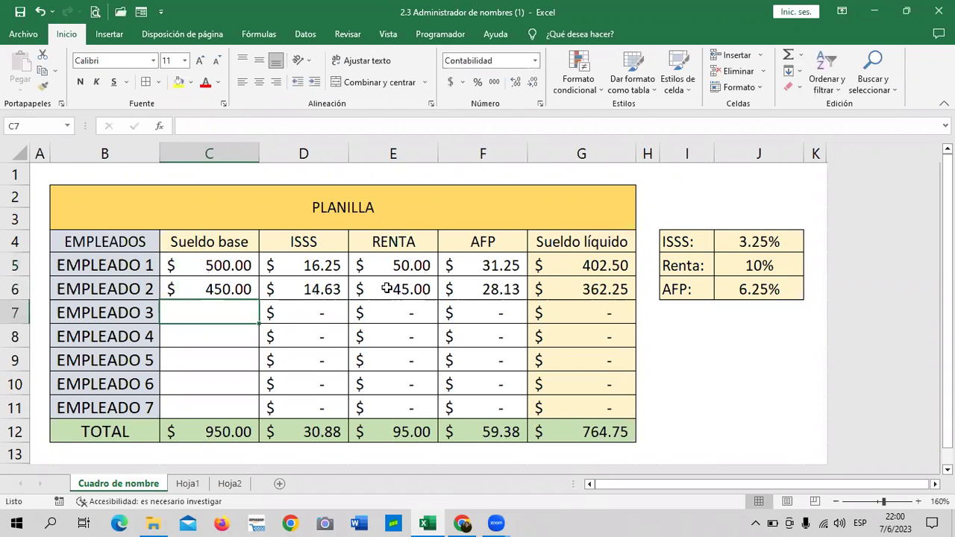
pyautogui.write('36')
pyautogui.press('BackSpace')
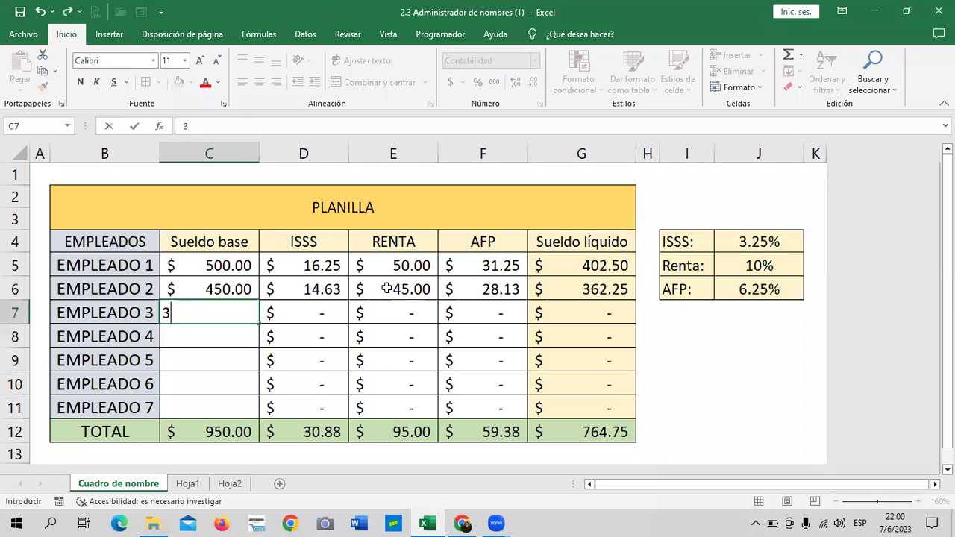
pyautogui.write('90')
pyautogui.press('Return')
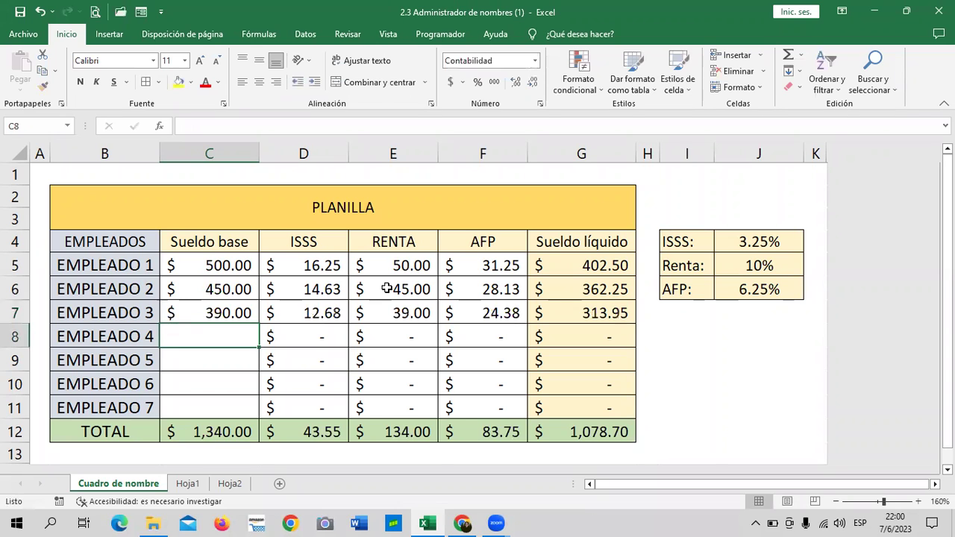
pyautogui.write('425')
pyautogui.press('Return')
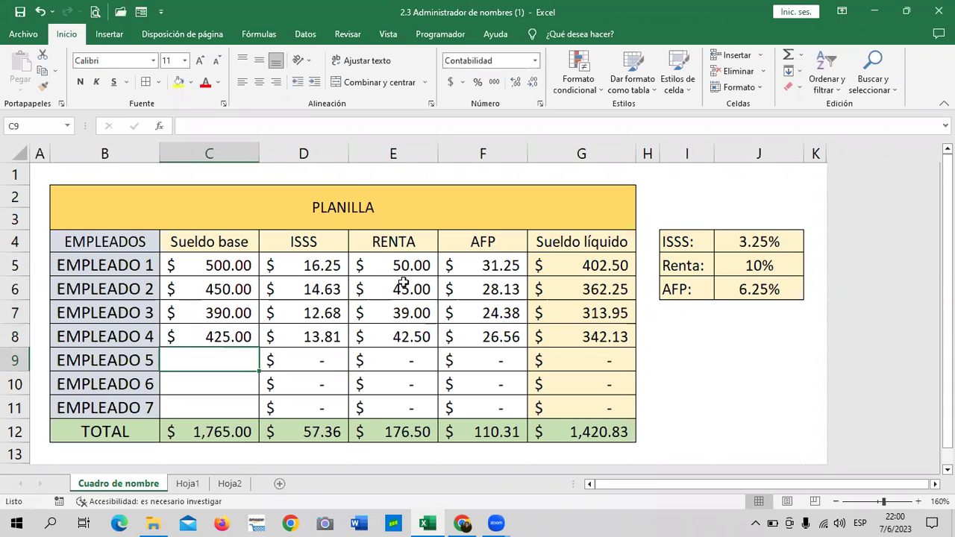
pyautogui.click(306, 263)
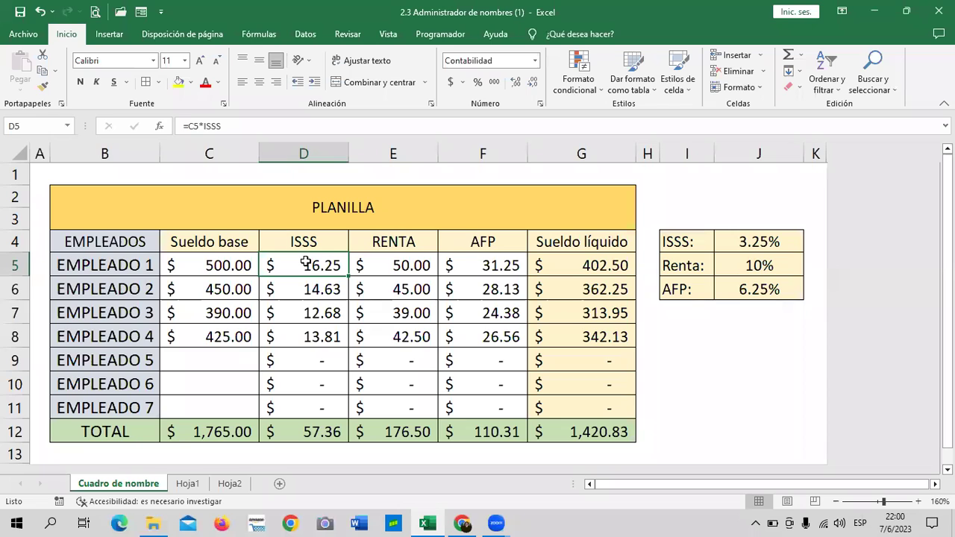
pyautogui.click(234, 357)
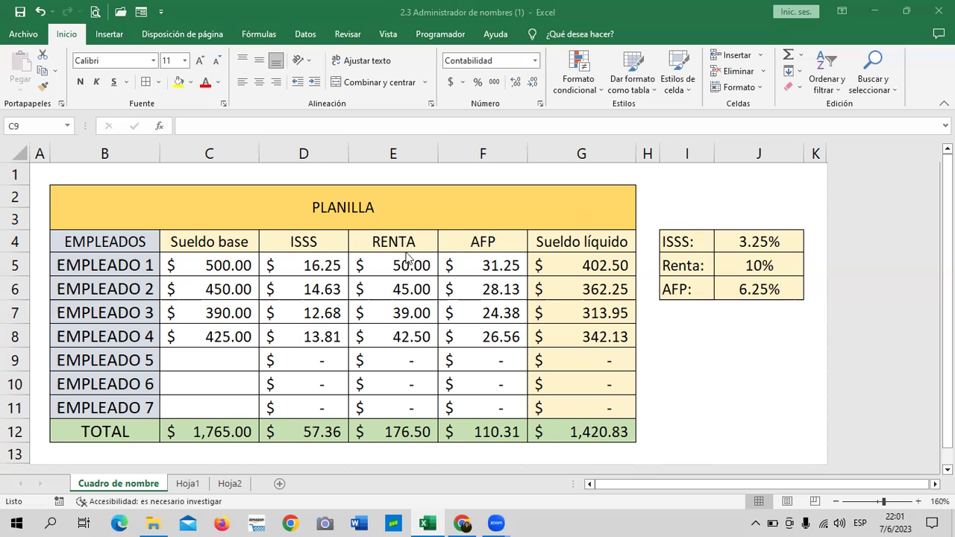
# Switch to the online course and open the 2.11 Laboratorio exercise
pyautogui.click(456, 522)
pyautogui.scroll(4, 614, 294)
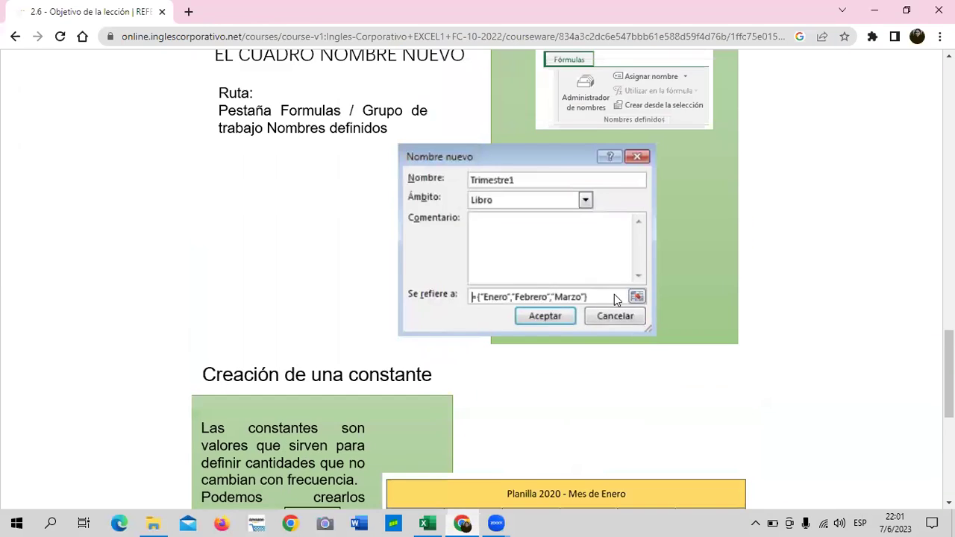
pyautogui.scroll(3, 614, 294)
pyautogui.scroll(5, 604, 306)
pyautogui.scroll(4, 602, 306)
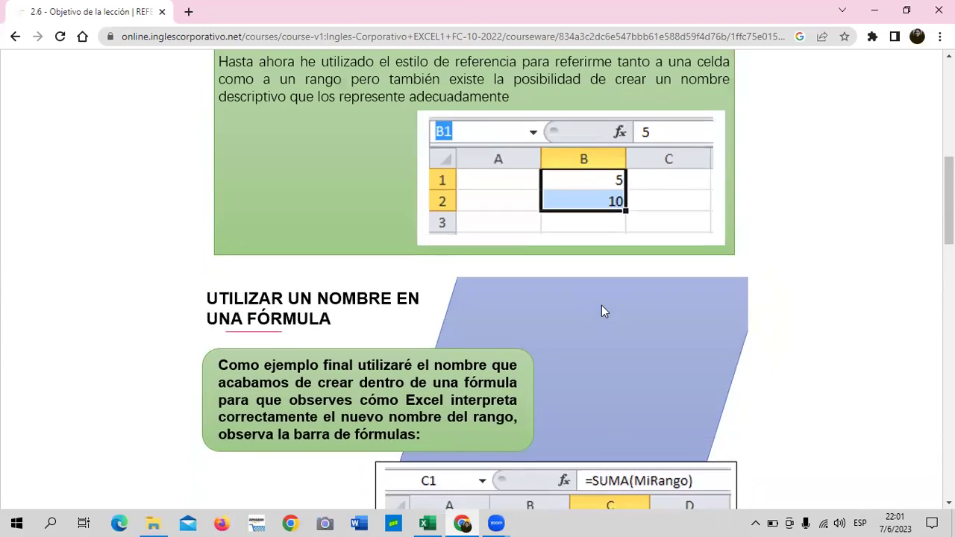
pyautogui.scroll(6, 601, 309)
pyautogui.scroll(-2, 593, 320)
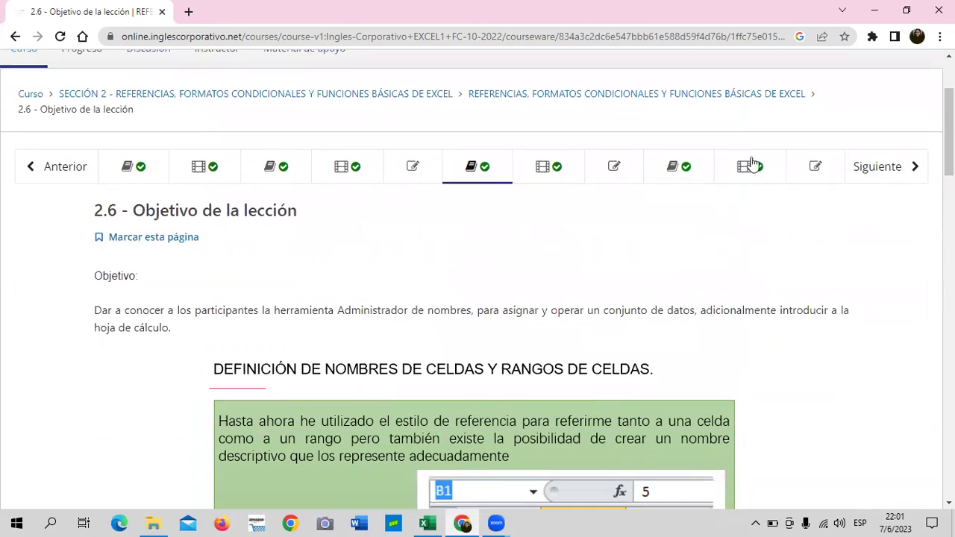
pyautogui.scroll(2, 757, 270)
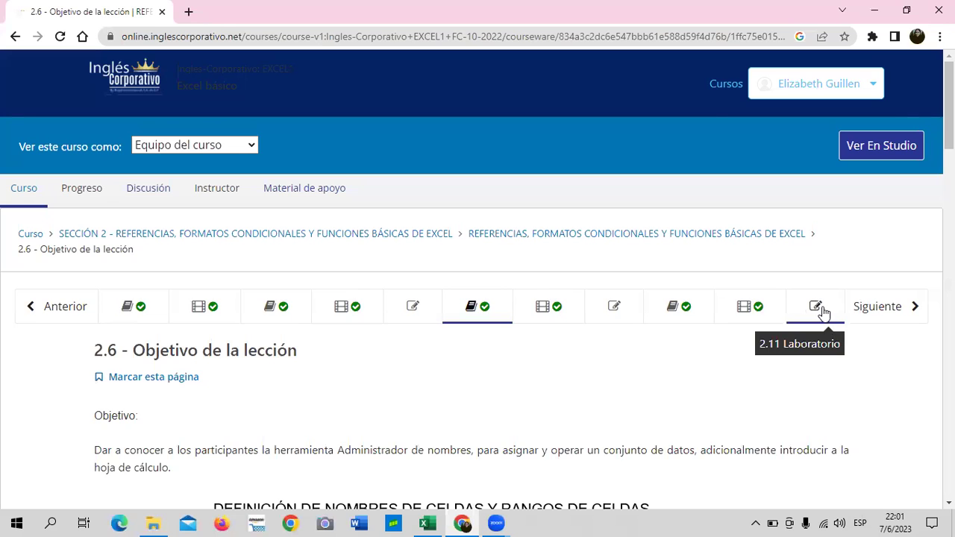
pyautogui.click(821, 308)
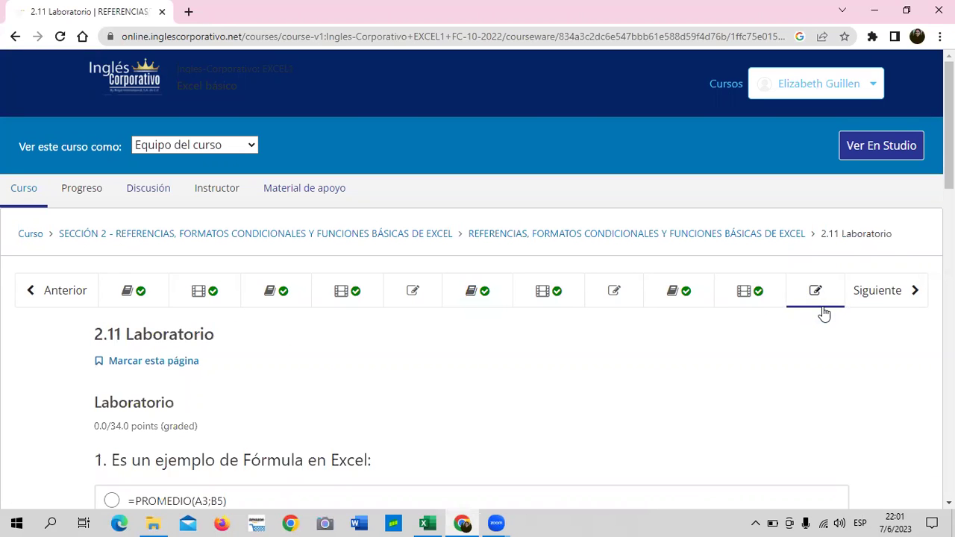
pyautogui.scroll(-2, 438, 354)
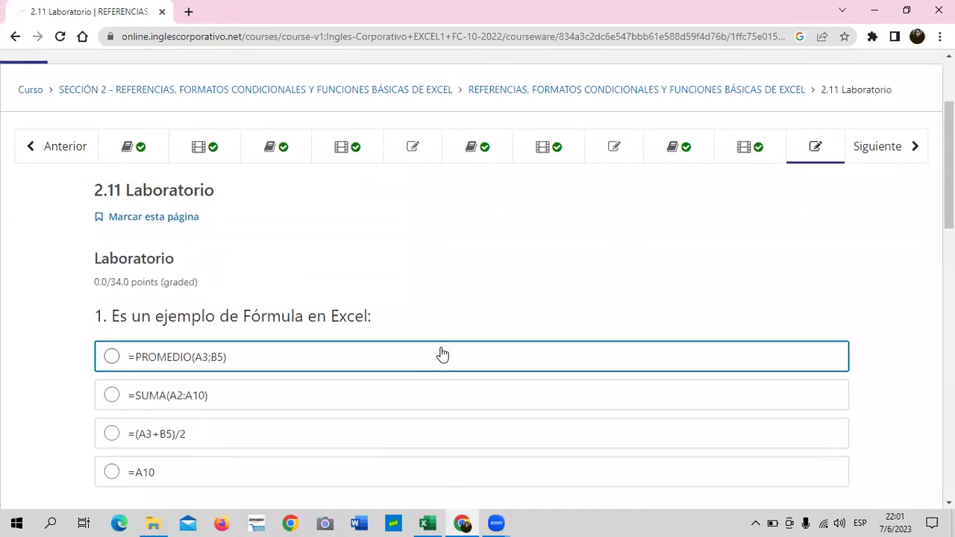
pyautogui.scroll(-5, 442, 353)
pyautogui.scroll(-3, 440, 354)
pyautogui.scroll(10, 439, 351)
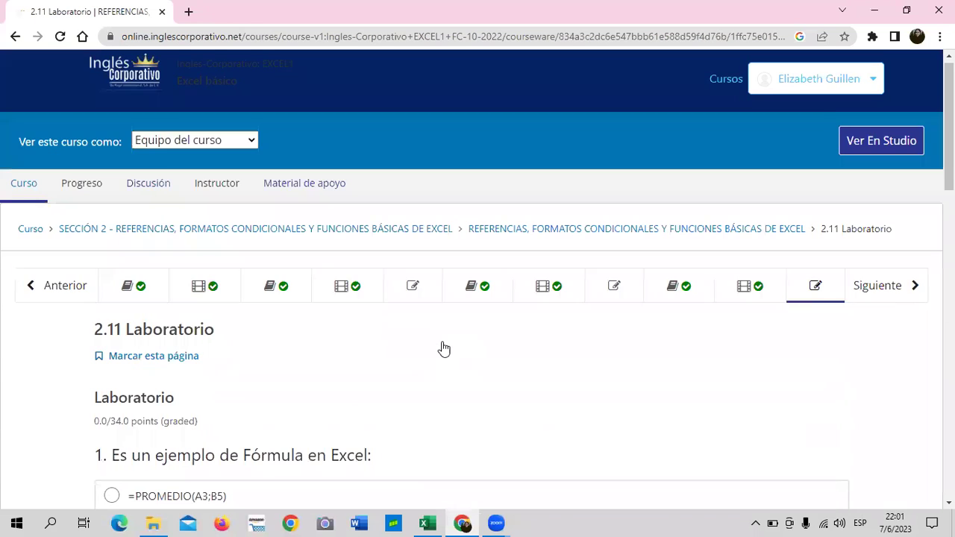
# Expand SECCIÓN 2 in the course outline and open Examen de Medio Curso
pyautogui.click(31, 234)
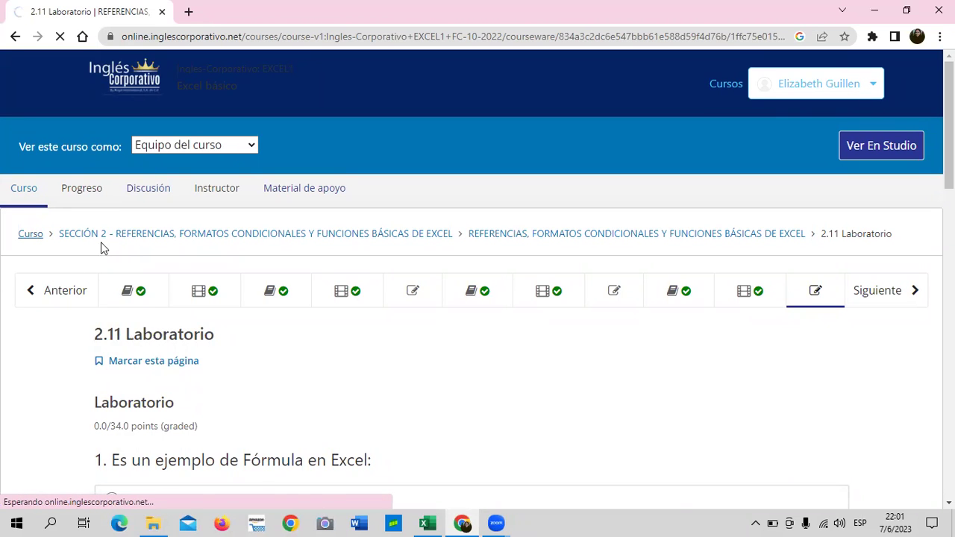
pyautogui.scroll(-2, 136, 252)
pyautogui.scroll(-3, 136, 252)
pyautogui.scroll(-5, 124, 261)
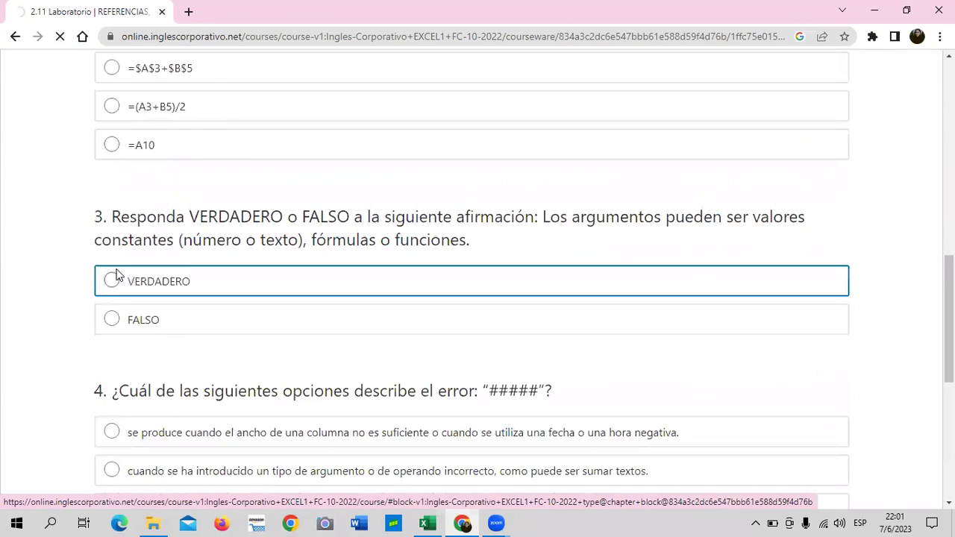
pyautogui.scroll(-5, 120, 272)
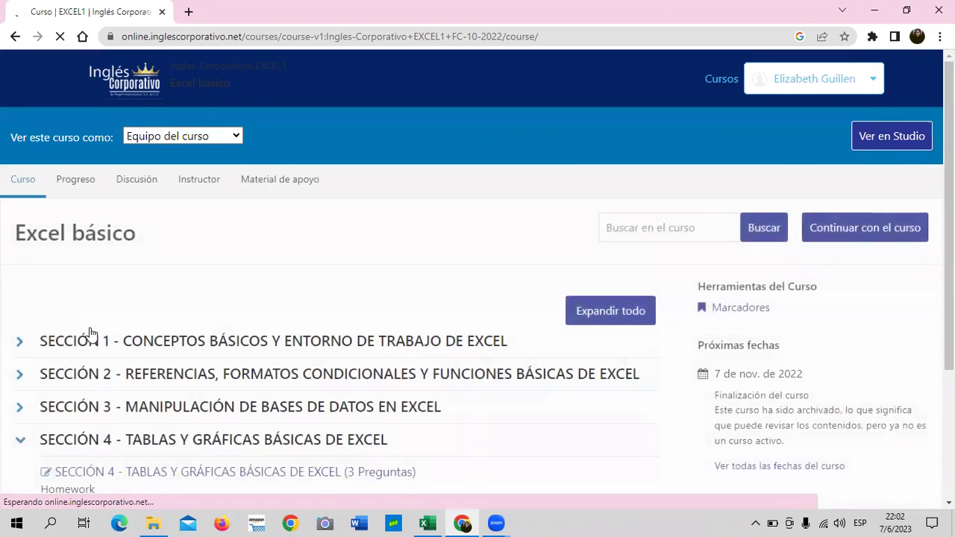
pyautogui.click(23, 375)
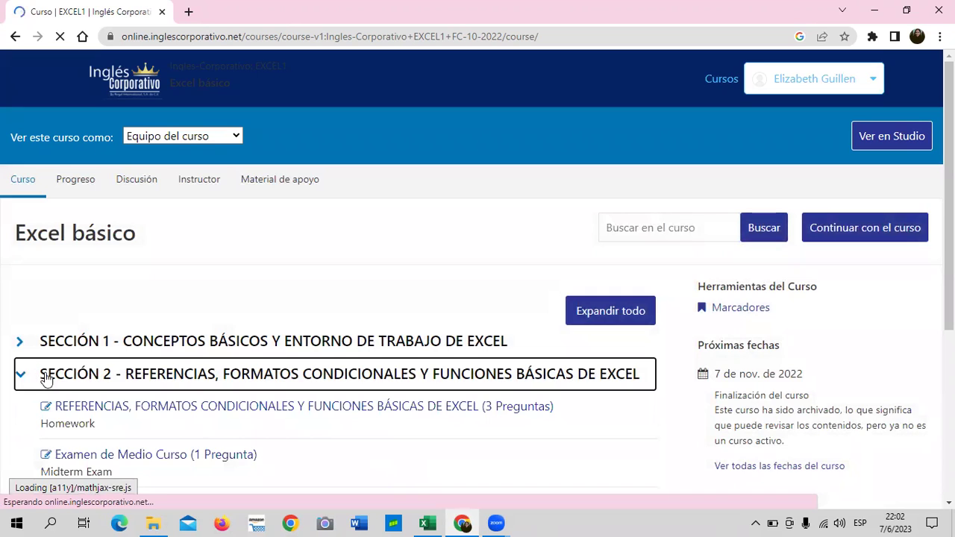
pyautogui.scroll(-1, 176, 338)
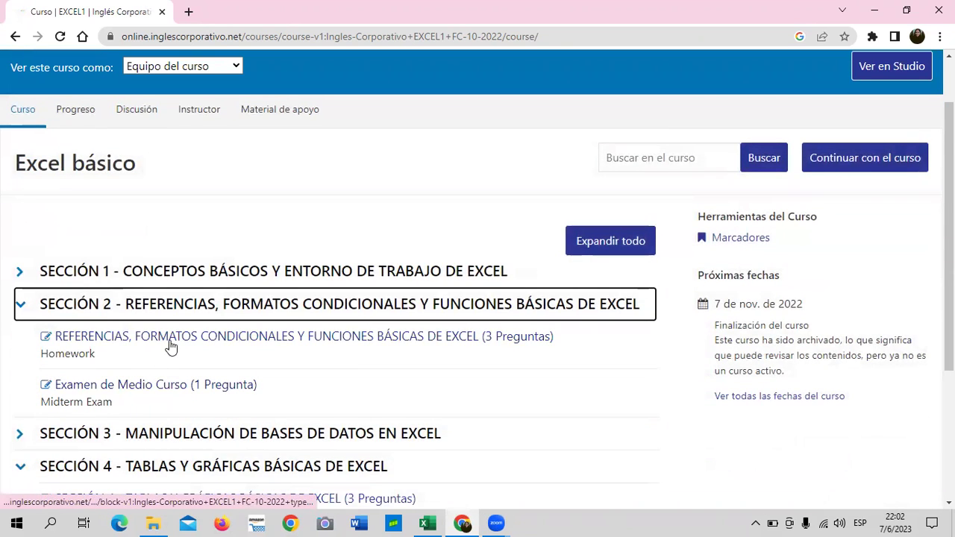
pyautogui.scroll(-1, 171, 342)
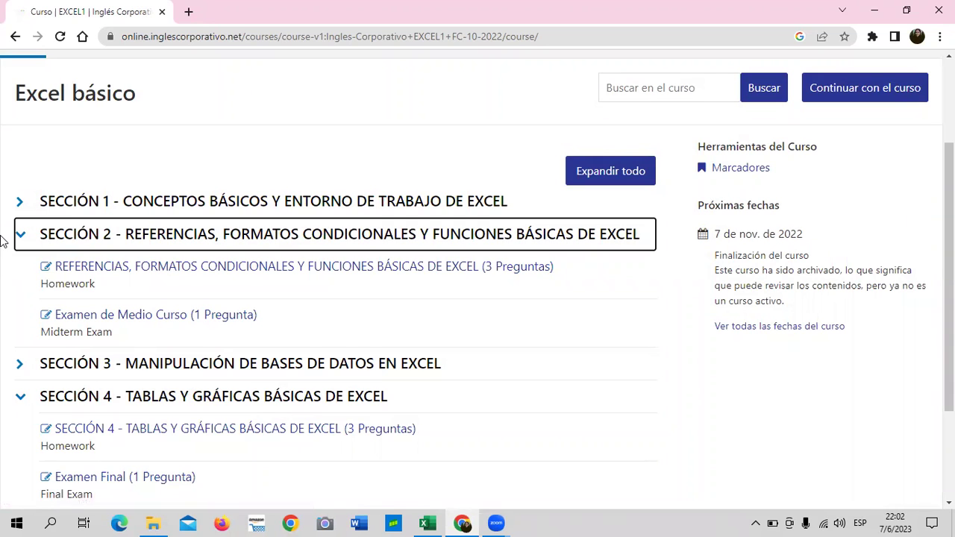
pyautogui.click(157, 320)
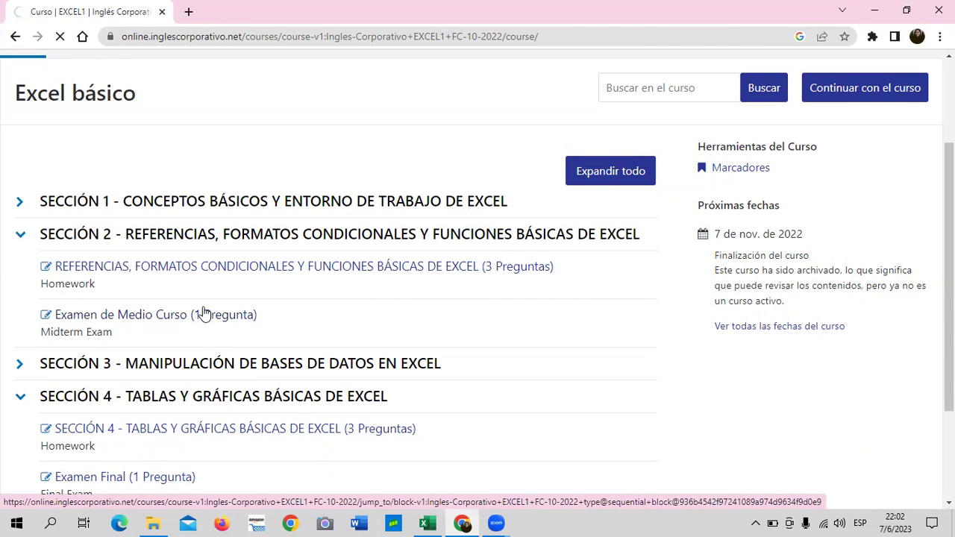
pyautogui.scroll(-1, 194, 359)
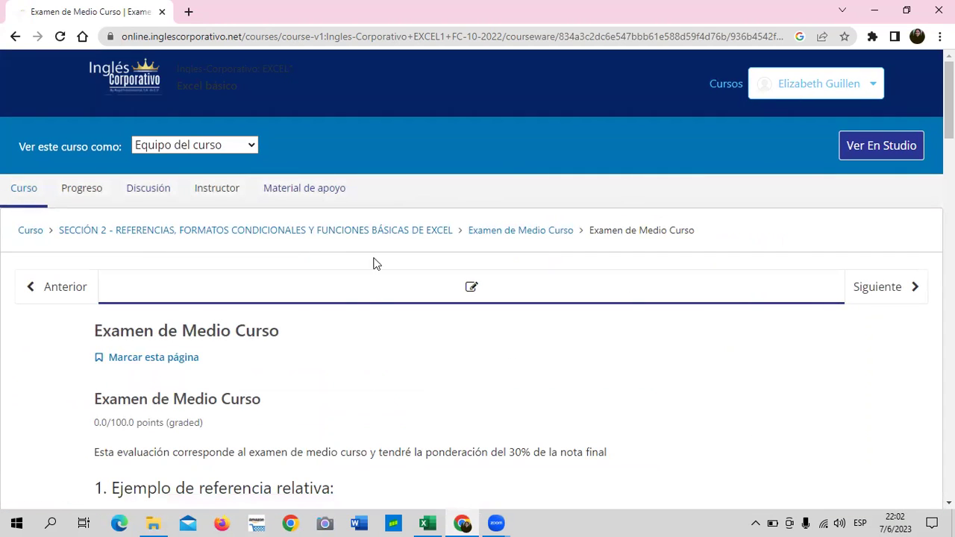
pyautogui.scroll(-2, 366, 298)
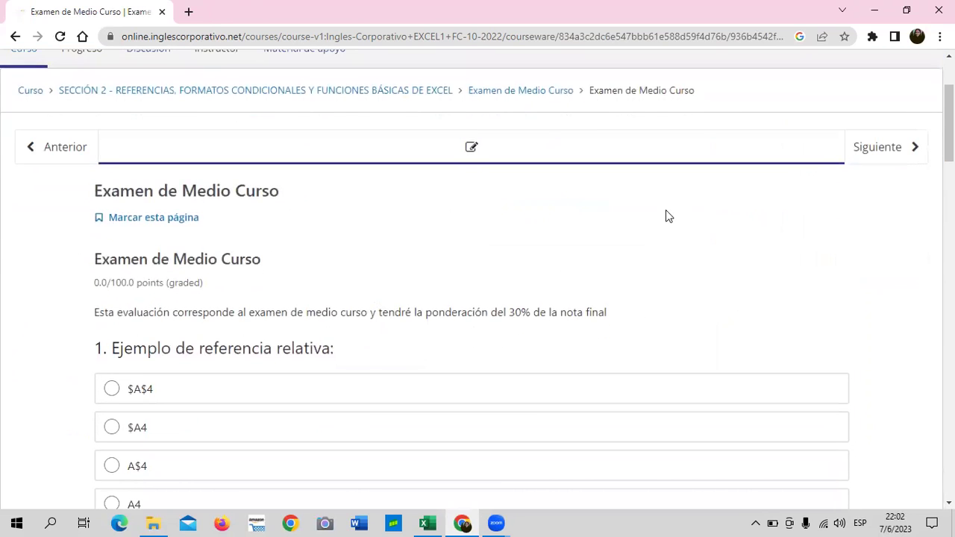
pyautogui.scroll(-1, 666, 217)
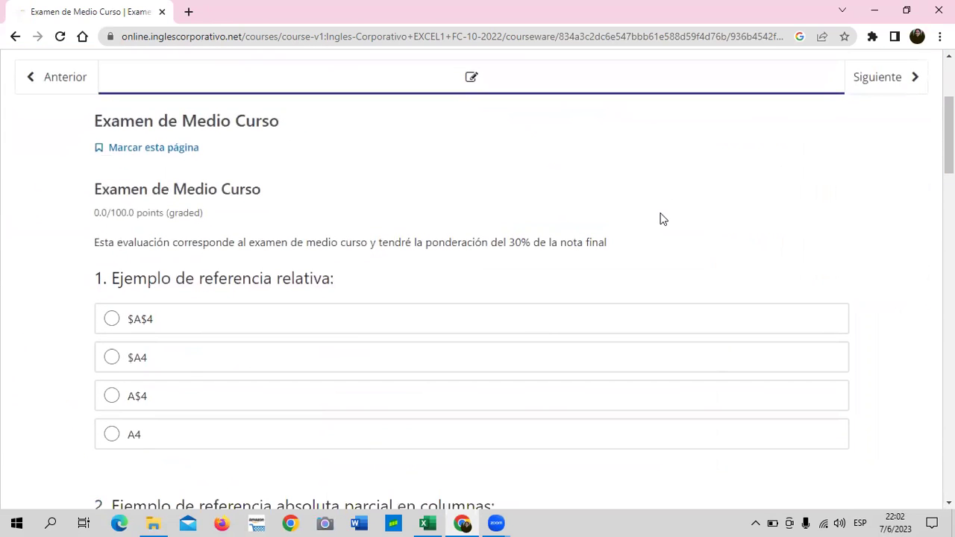
pyautogui.scroll(-1, 290, 299)
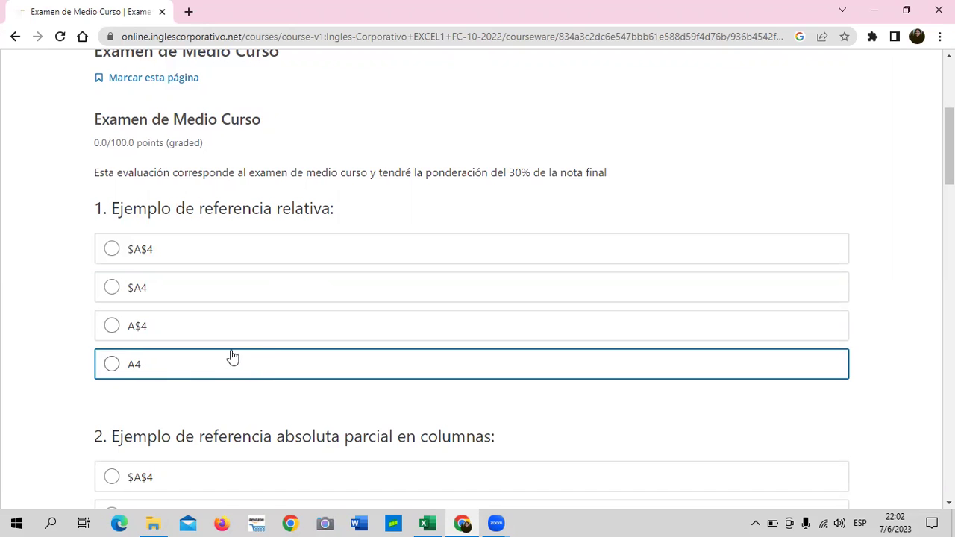
pyautogui.scroll(-2, 268, 353)
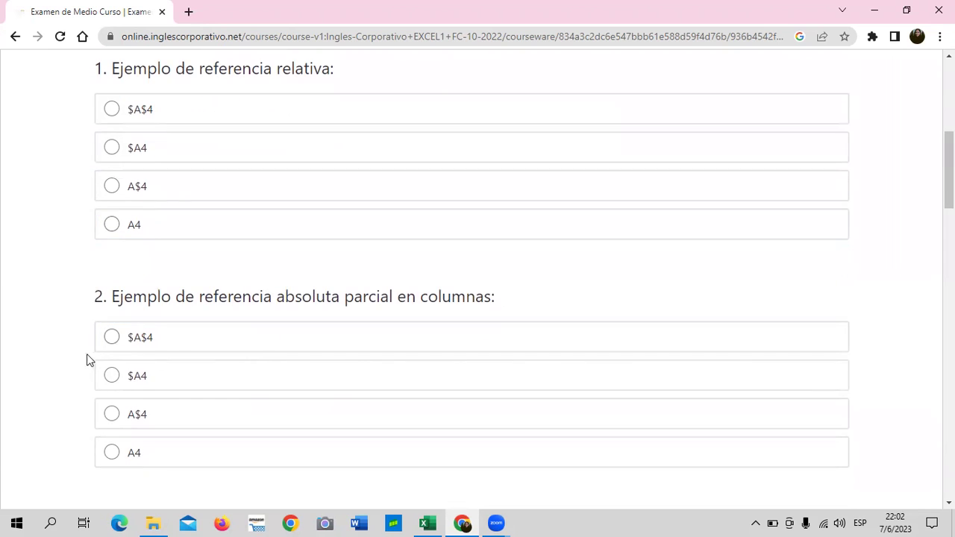
pyautogui.scroll(-2, 70, 356)
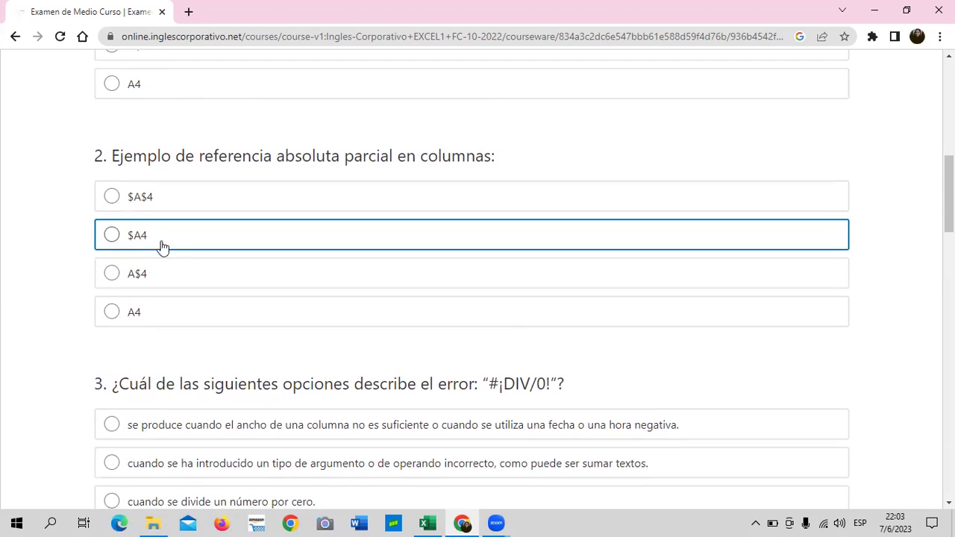
pyautogui.scroll(-3, 149, 243)
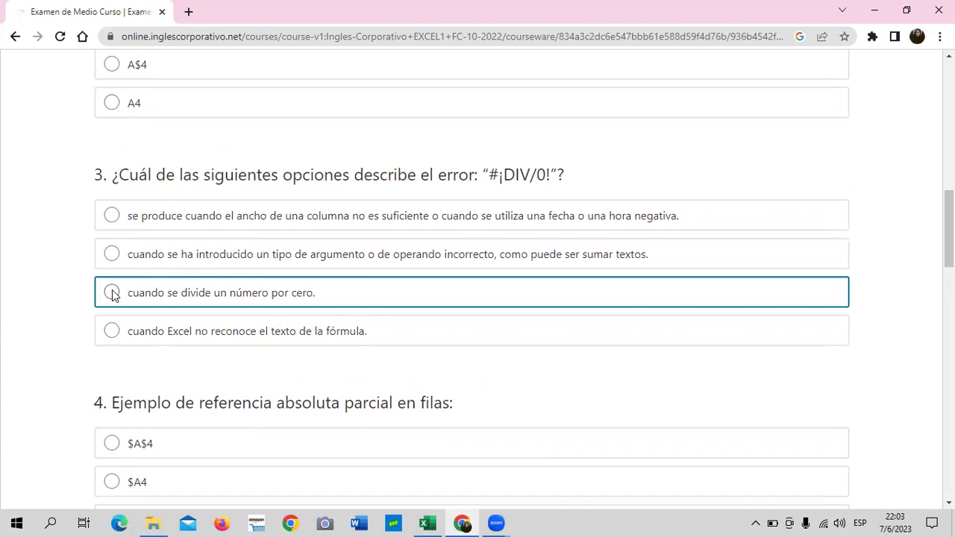
pyautogui.scroll(-1, 415, 281)
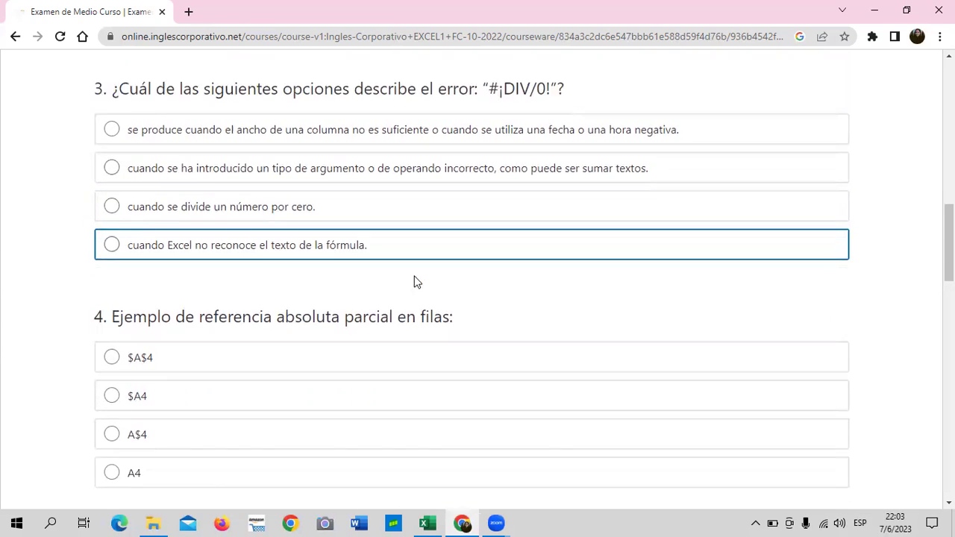
pyautogui.scroll(-2, 415, 280)
pyautogui.scroll(1, 411, 282)
pyautogui.scroll(-2, 33, 318)
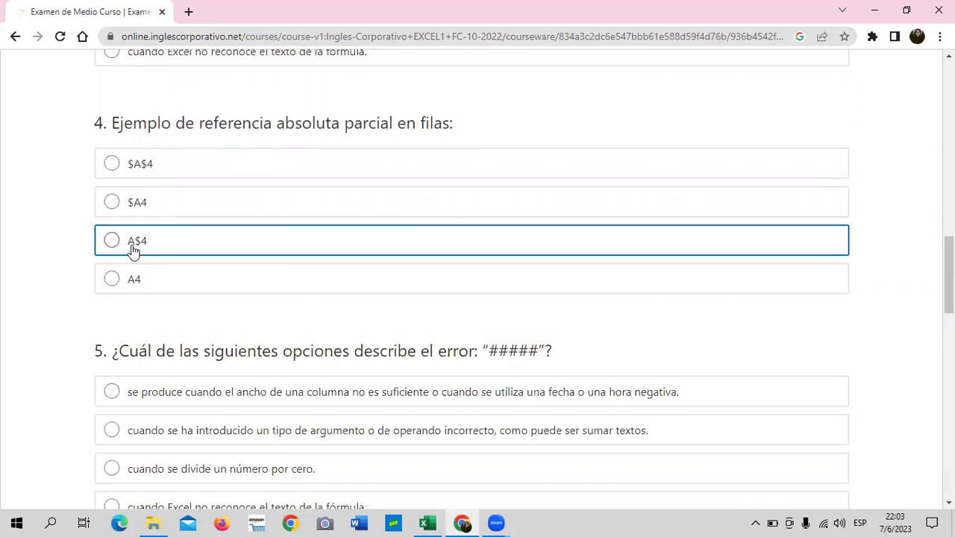
# Answer question 6 with 'Celda activa', then review questions 7 and 8
pyautogui.scroll(-1, 131, 251)
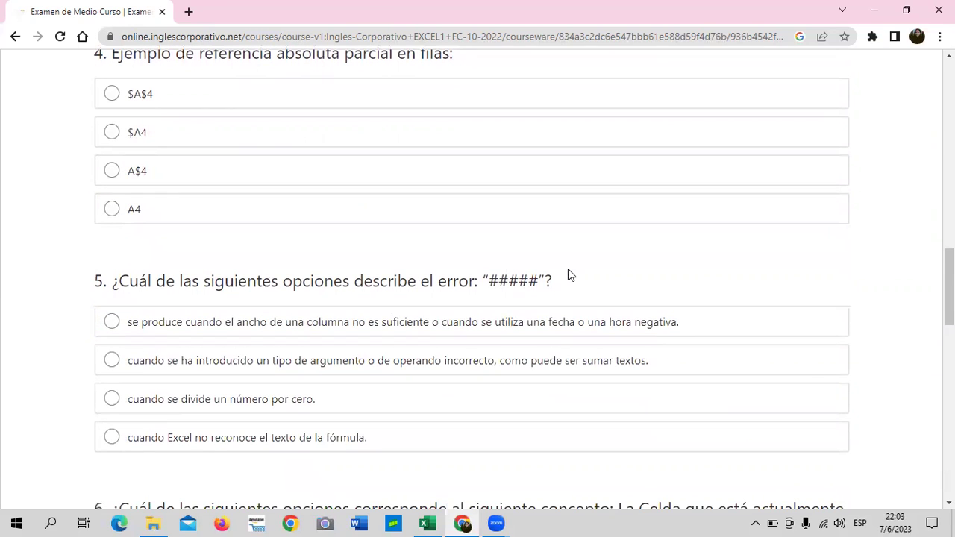
pyautogui.scroll(-1, 614, 293)
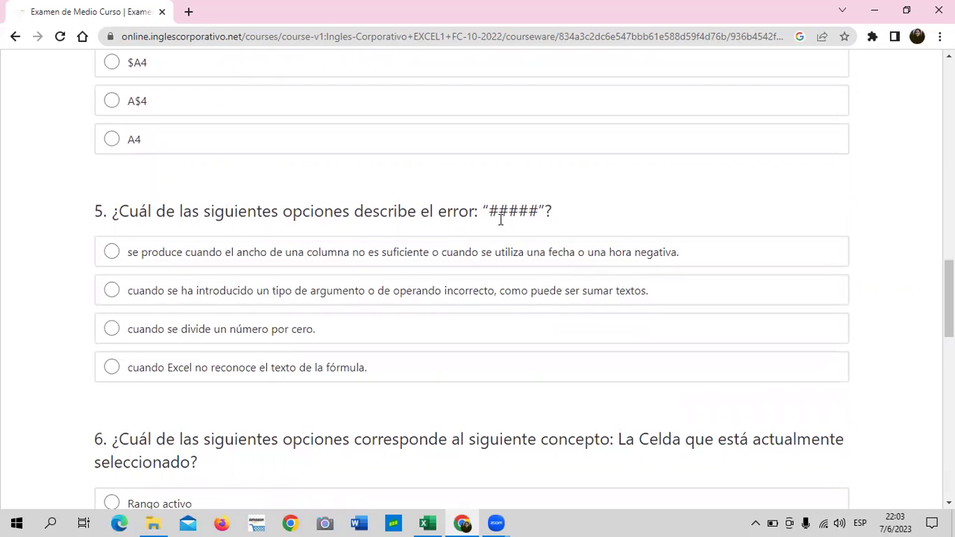
pyautogui.scroll(-3, 518, 216)
pyautogui.scroll(-2, 497, 250)
pyautogui.scroll(1, 429, 273)
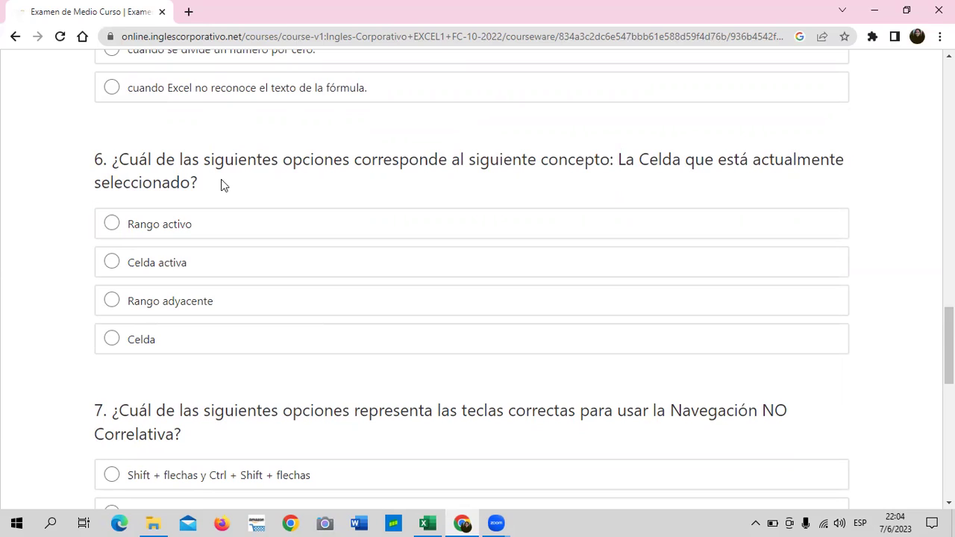
pyautogui.click(125, 267)
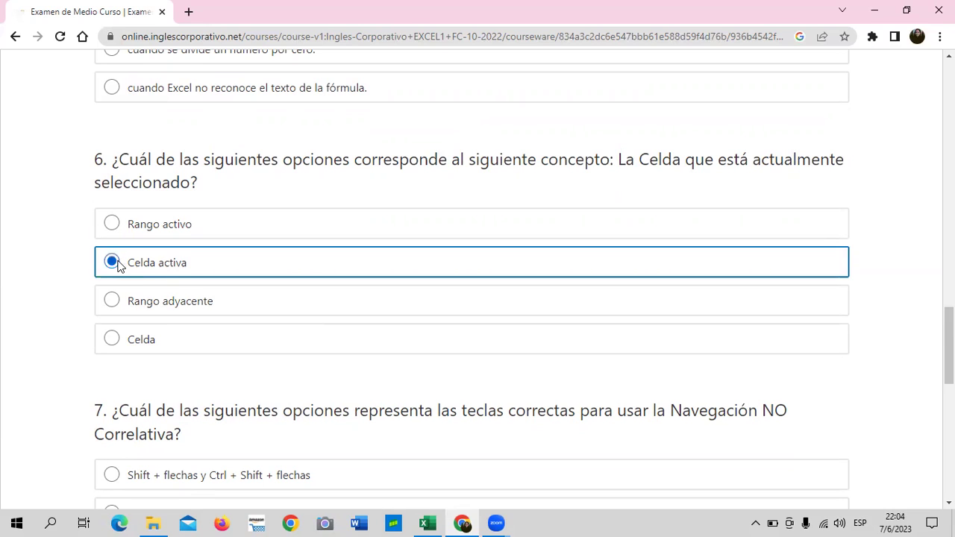
pyautogui.scroll(-2, 177, 288)
pyautogui.scroll(-2, 41, 315)
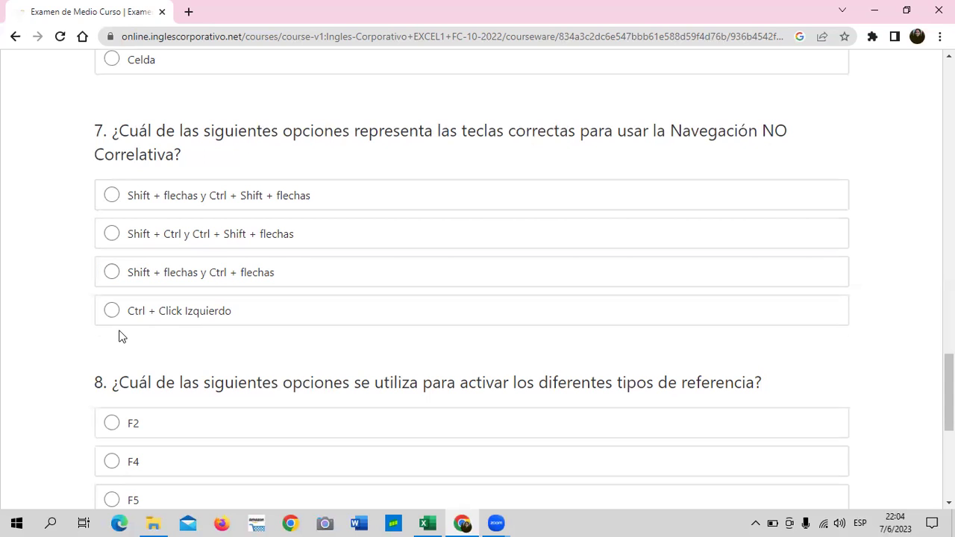
pyautogui.scroll(-2, 241, 336)
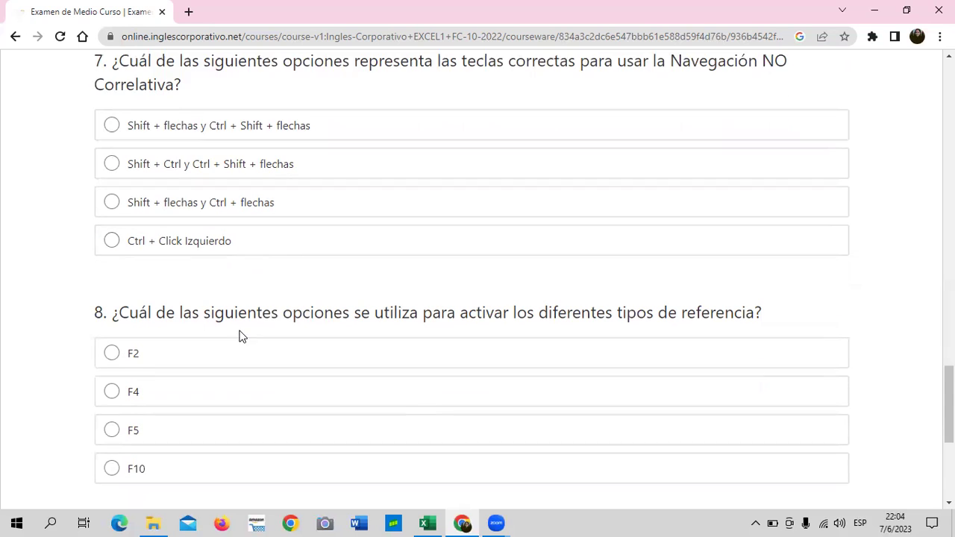
pyautogui.scroll(-1, 240, 336)
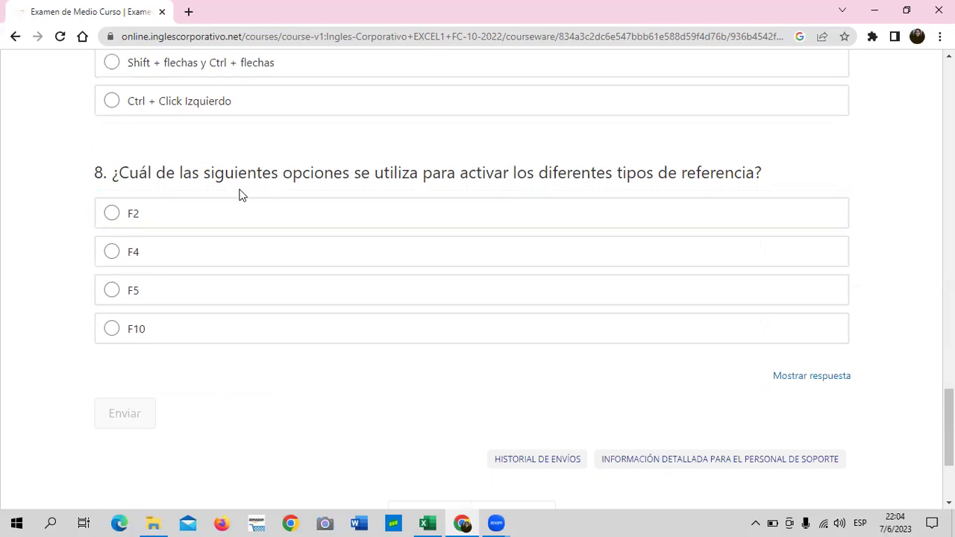
pyautogui.scroll(3, 239, 195)
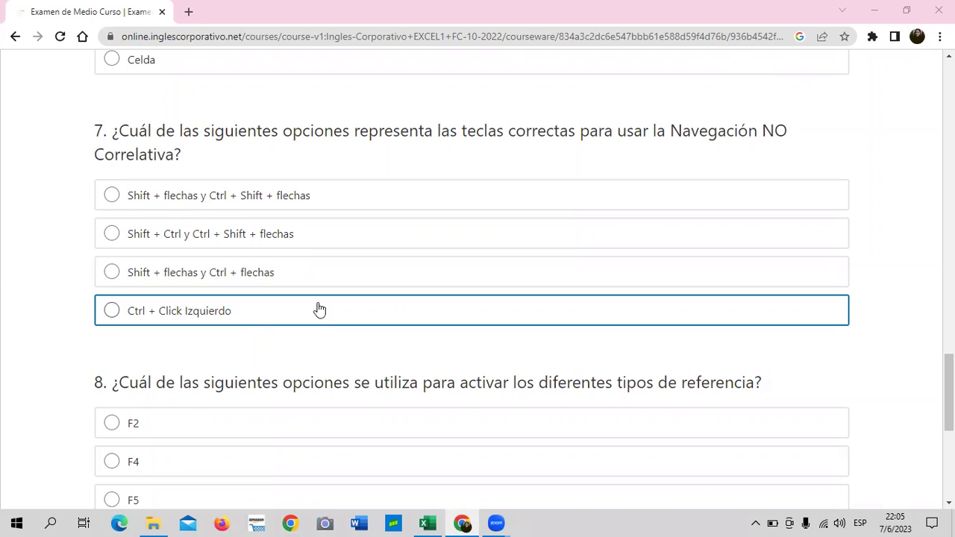
# Scroll back up the exam, then Alt+Tab to the full-screen Zoom gallery
pyautogui.scroll(-2, 319, 309)
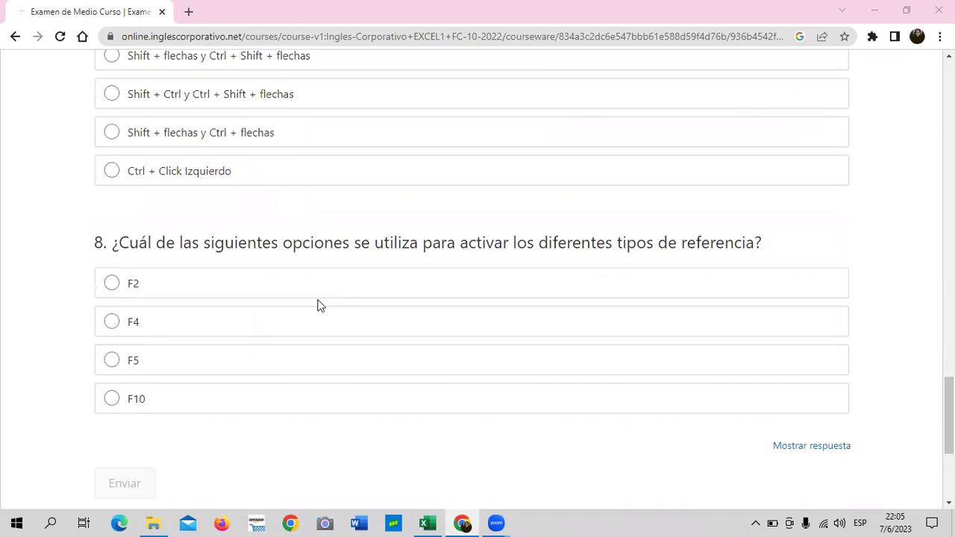
pyautogui.scroll(-1, 318, 306)
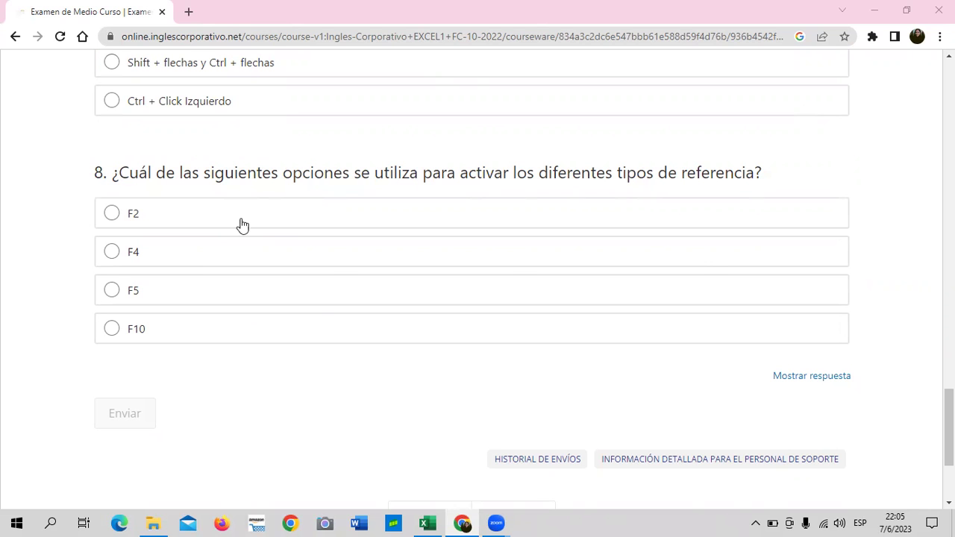
pyautogui.scroll(3, 318, 318)
pyautogui.scroll(5, 328, 324)
pyautogui.scroll(1, 342, 324)
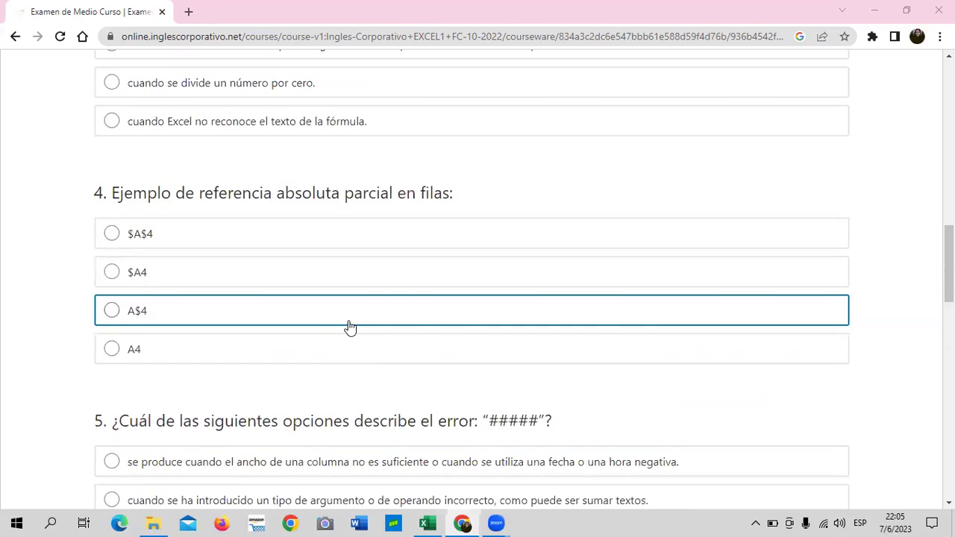
pyautogui.scroll(4, 350, 324)
pyautogui.scroll(2, 350, 323)
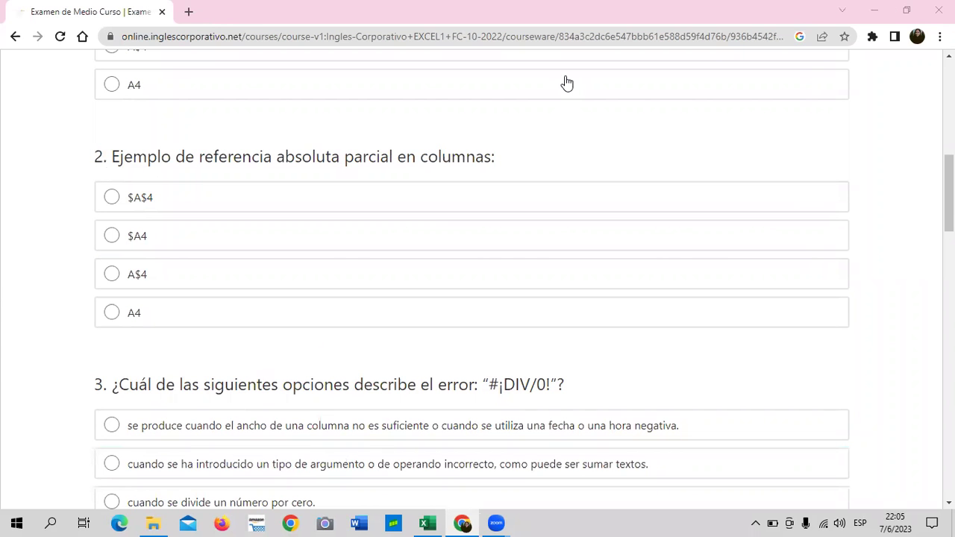
pyautogui.hotkey('alt', 'Tab')
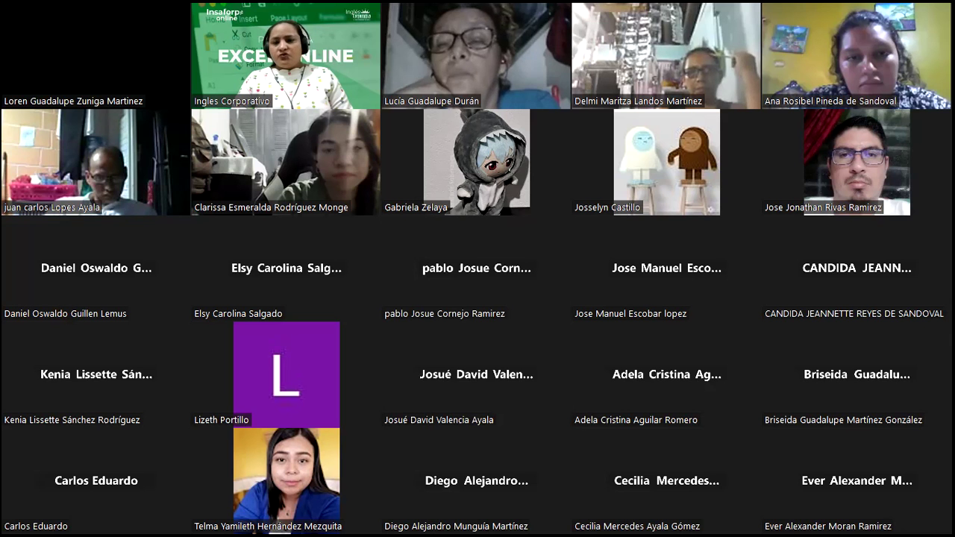